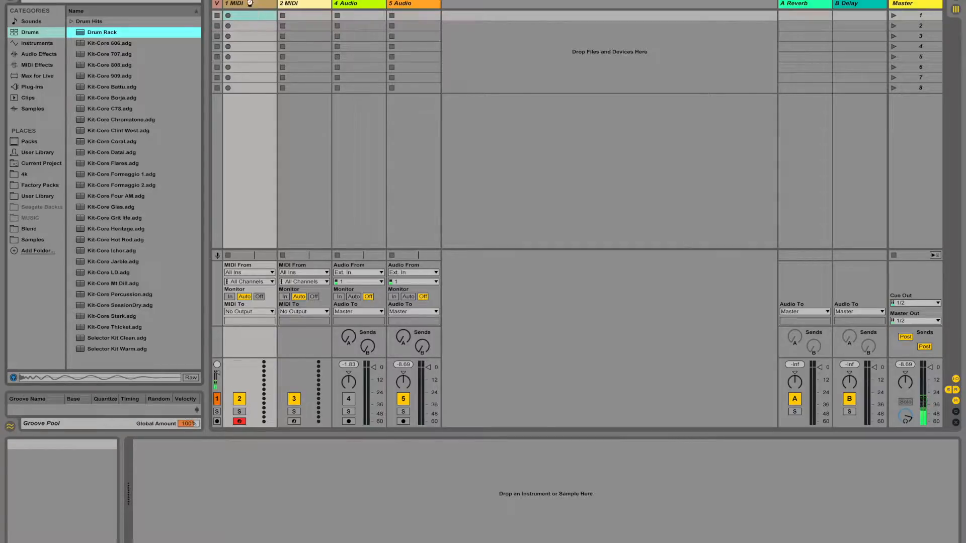
Load a Drum Rack onto the first MIDI track and rename the track DRUMS
{"action": "left_click", "coordinate": [250, 3]}
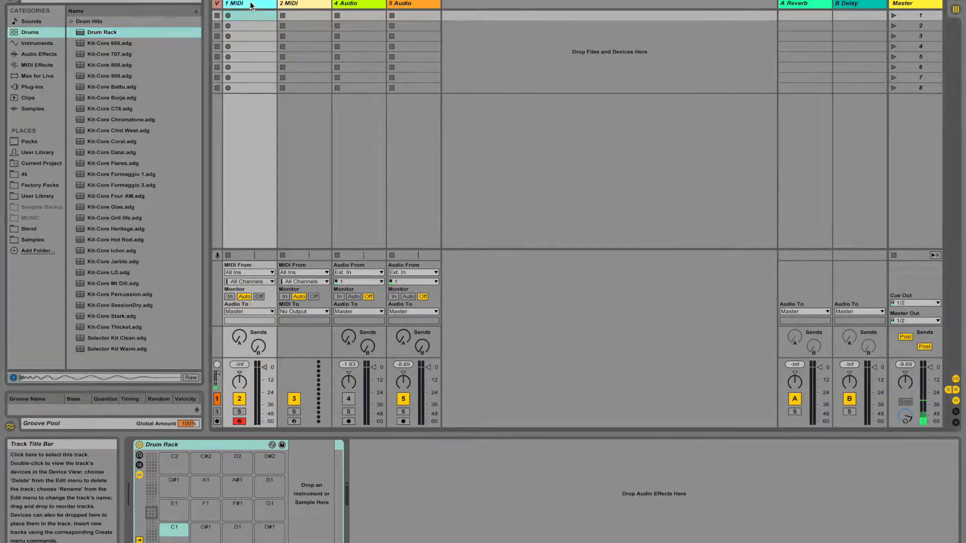
{"action": "key", "text": "ctrl+r"}
{"action": "type", "text": "DR"}
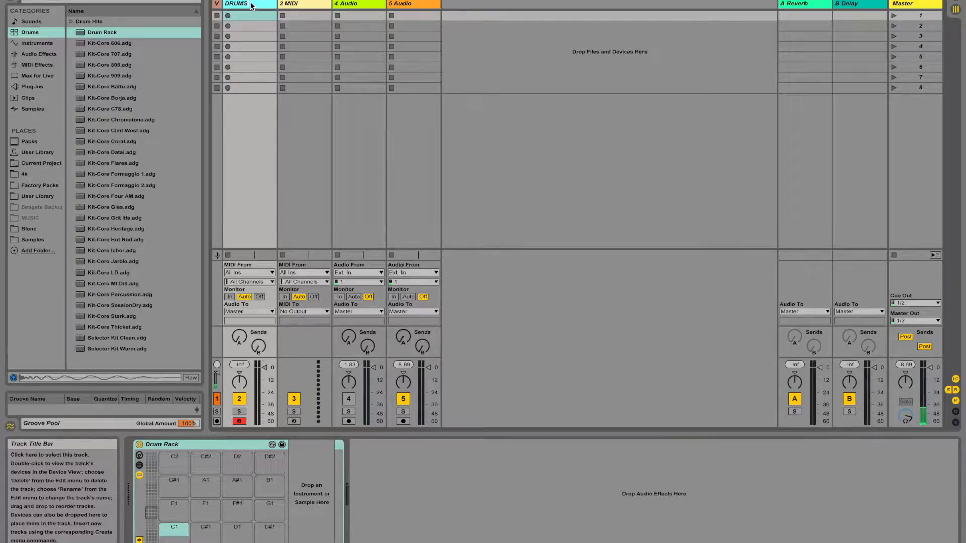
Rename the second MIDI track GROOVE
{"action": "left_click", "coordinate": [304, 4]}
{"action": "key", "text": "ctrl+r"}
{"action": "type", "text": "GR"}
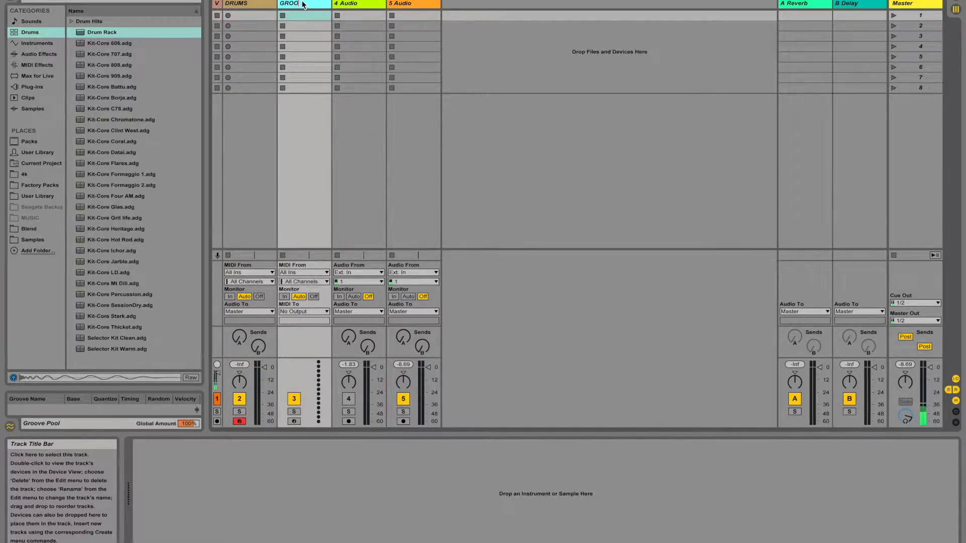
{"action": "left_click", "coordinate": [460, 157]}
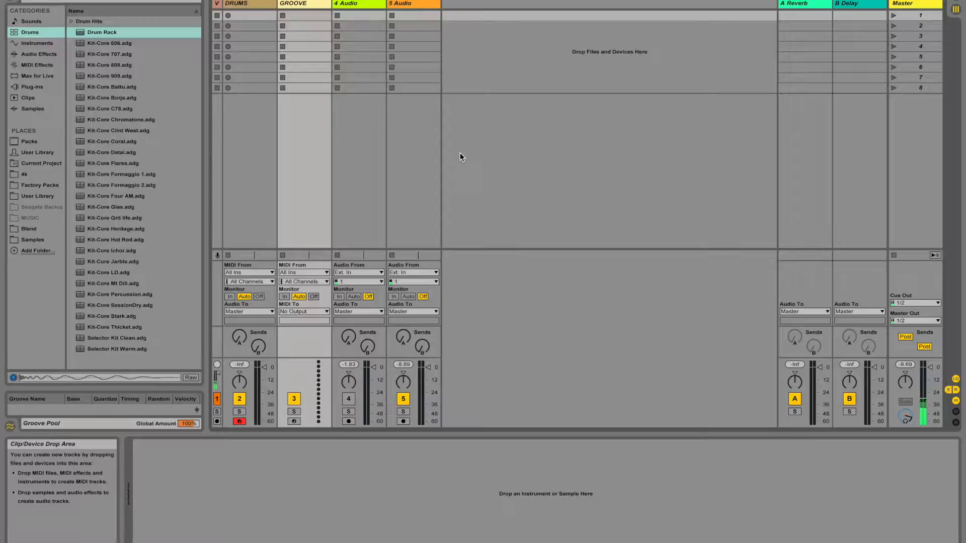
Insert a new audio track and rename the last audio track Resampling
{"action": "key", "text": "ctrl+t"}
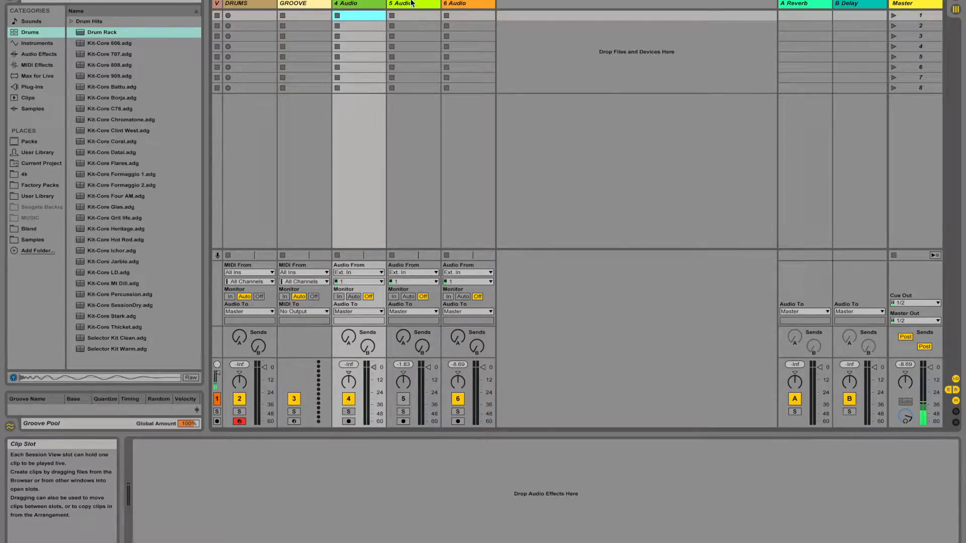
{"action": "left_click", "coordinate": [458, 5]}
{"action": "key", "text": "ctrl+r"}
{"action": "type", "text": "R"}
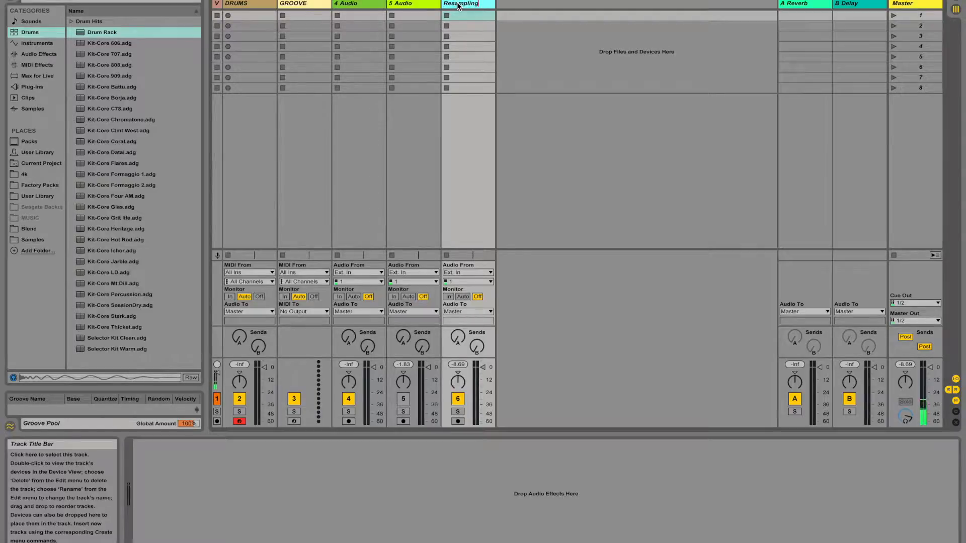
{"action": "key", "text": "Return"}
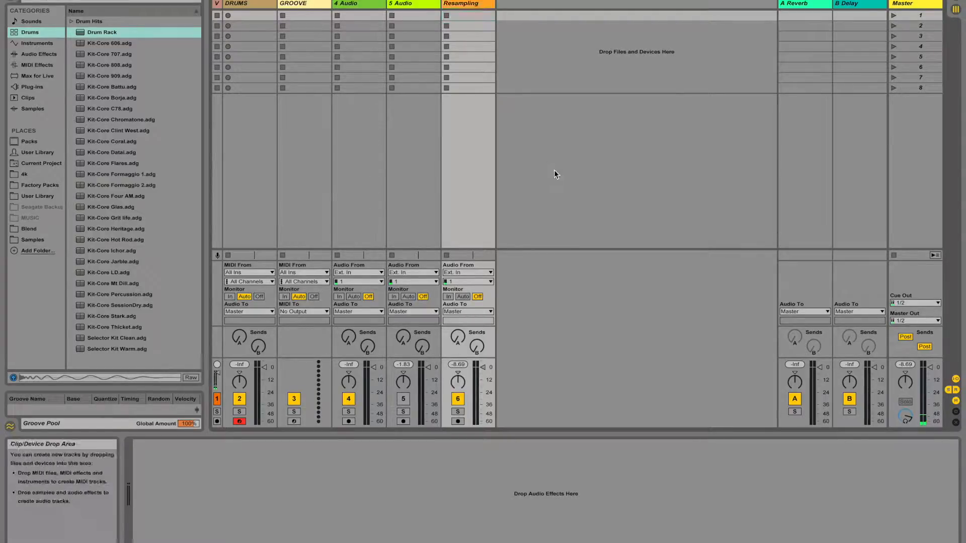
Set the Resampling track's audio input to Resampling and color the track red
{"action": "left_click", "coordinate": [462, 273]}
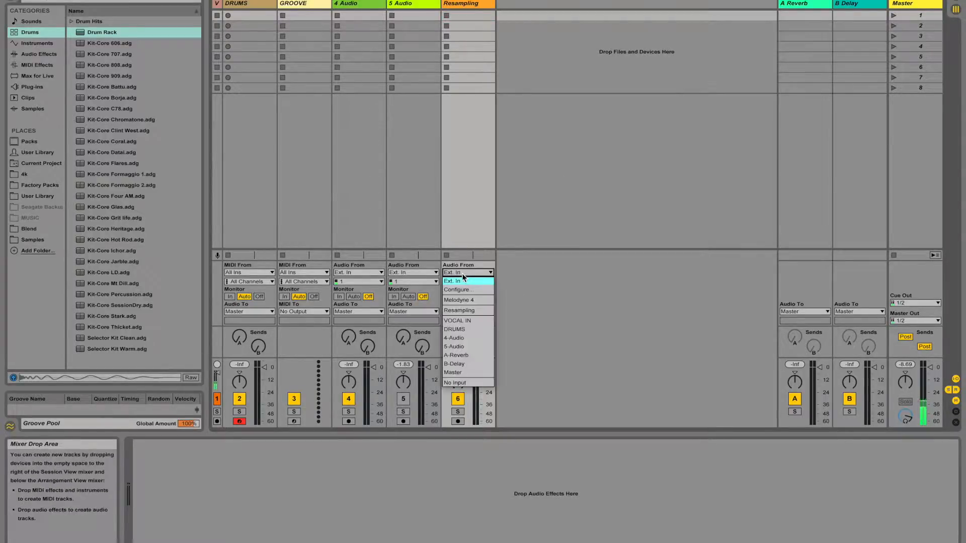
{"action": "left_click", "coordinate": [484, 316]}
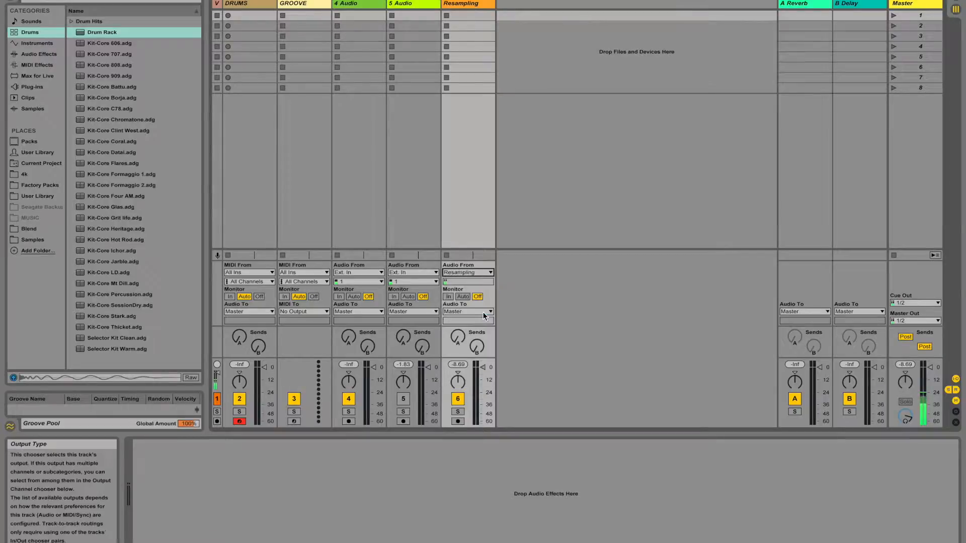
{"action": "right_click", "coordinate": [472, 4]}
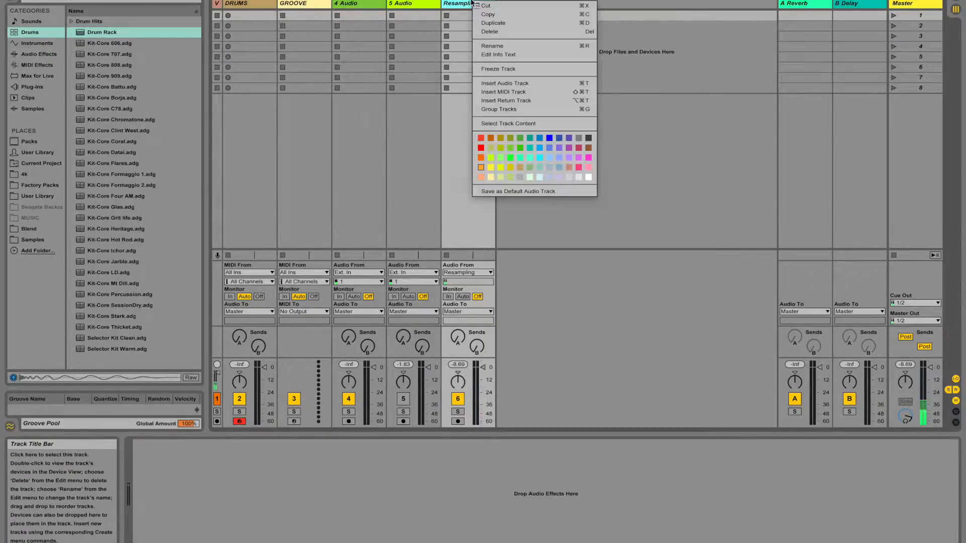
{"action": "left_click", "coordinate": [482, 138]}
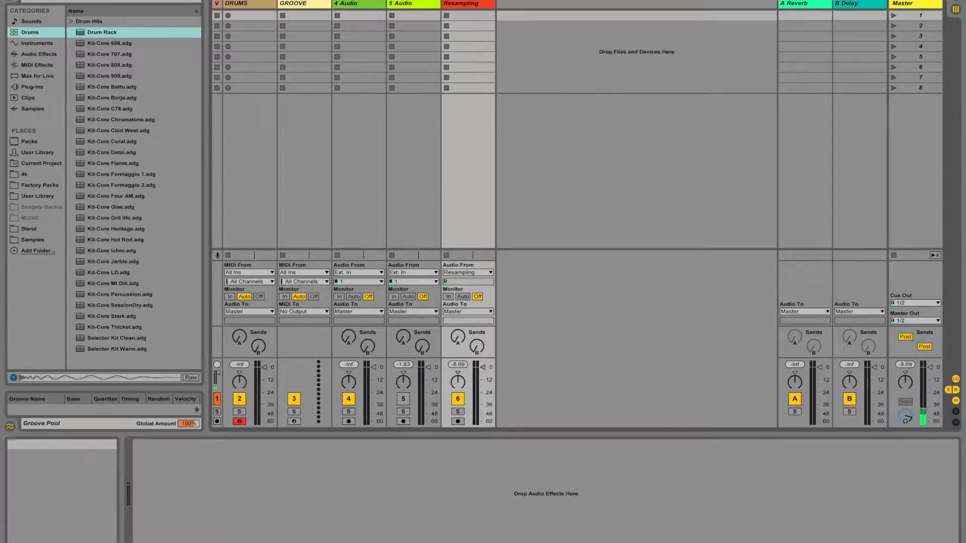
Switch to the Arrangement View and show the Kicks (tuned) folder of Darkside_Funk_Sample_Pack from the 4k place
{"action": "left_click", "coordinate": [955, 9]}
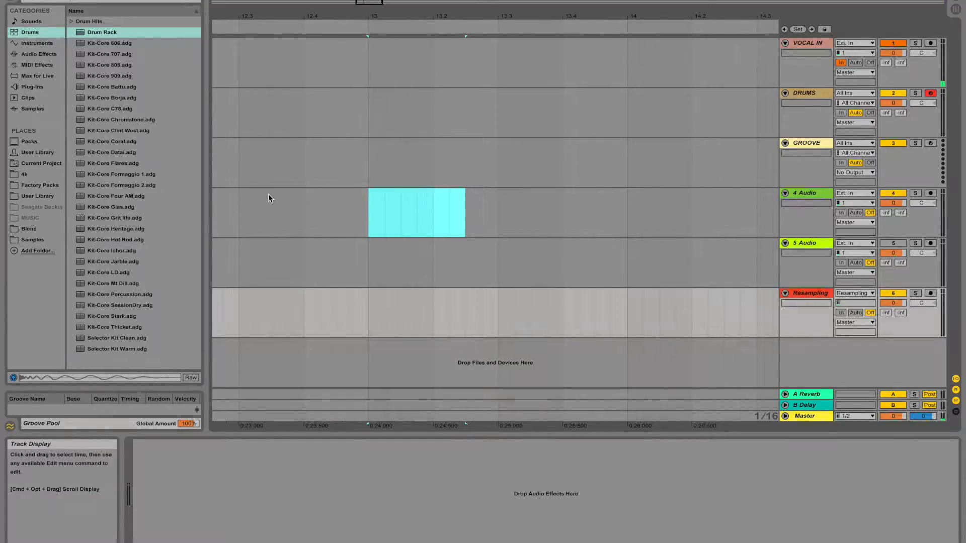
{"action": "left_click", "coordinate": [34, 175]}
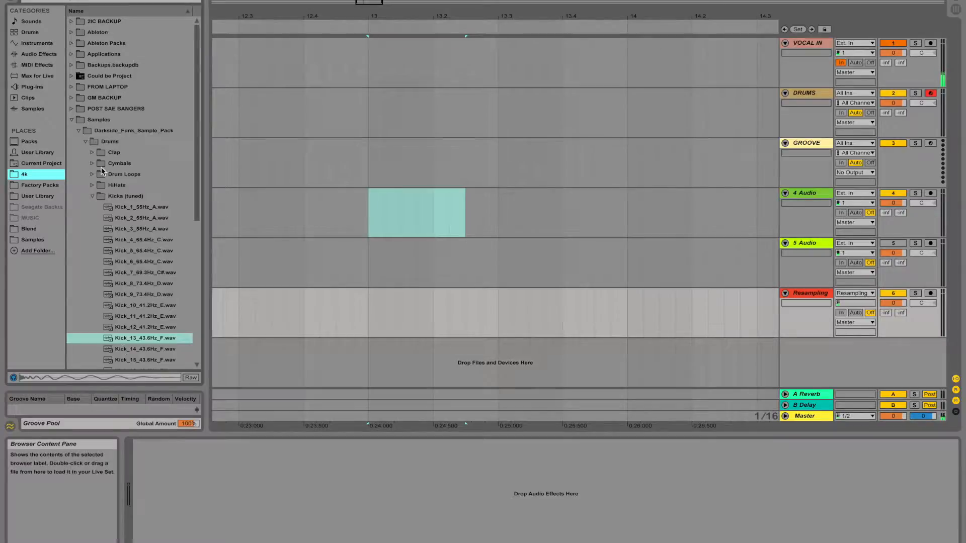
{"action": "scroll", "coordinate": [106, 161], "scroll_direction": "down", "scroll_amount": 5}
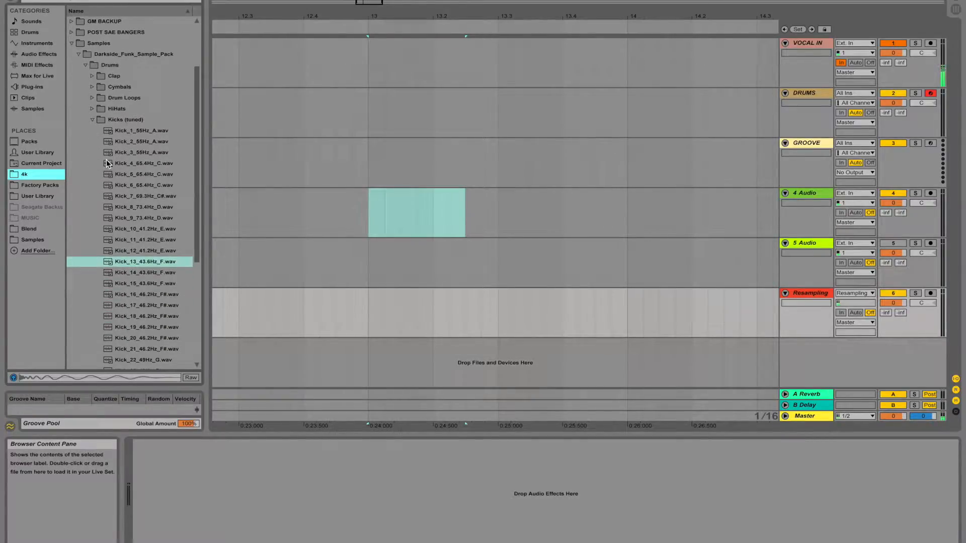
{"action": "scroll", "coordinate": [108, 164], "scroll_direction": "up", "scroll_amount": 1}
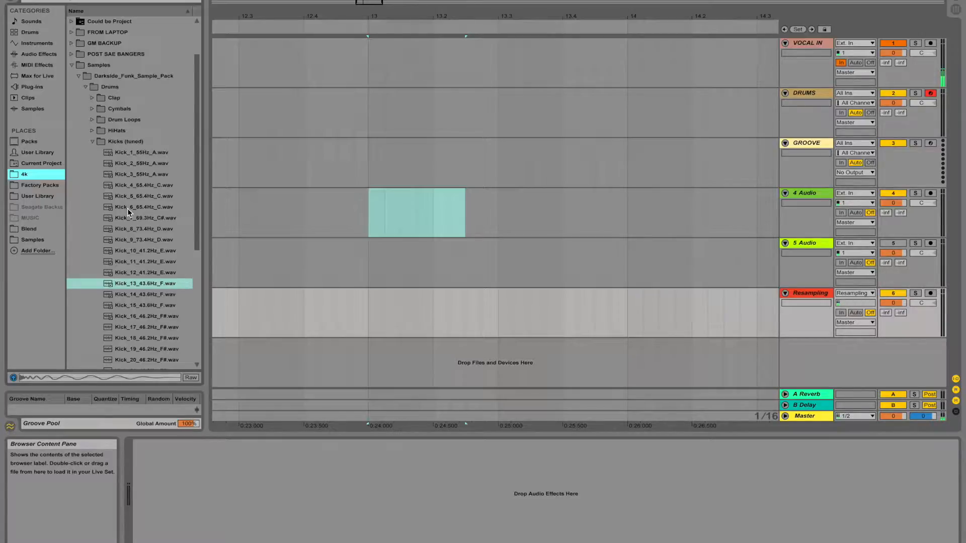
Audition the tuned kick samples between Kick_10_41.2Hz_E.wav and Kick_19_46.2Hz_F#.wav
{"action": "left_click", "coordinate": [143, 250]}
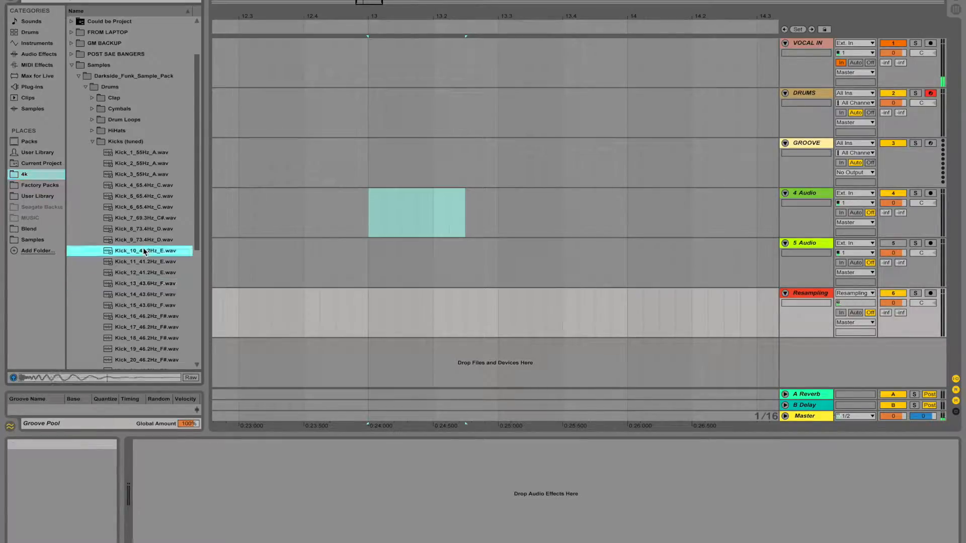
{"action": "key", "text": "Down"}
{"action": "key", "text": "Down"}
{"action": "key", "text": "Down"}
{"action": "key", "text": "Down"}
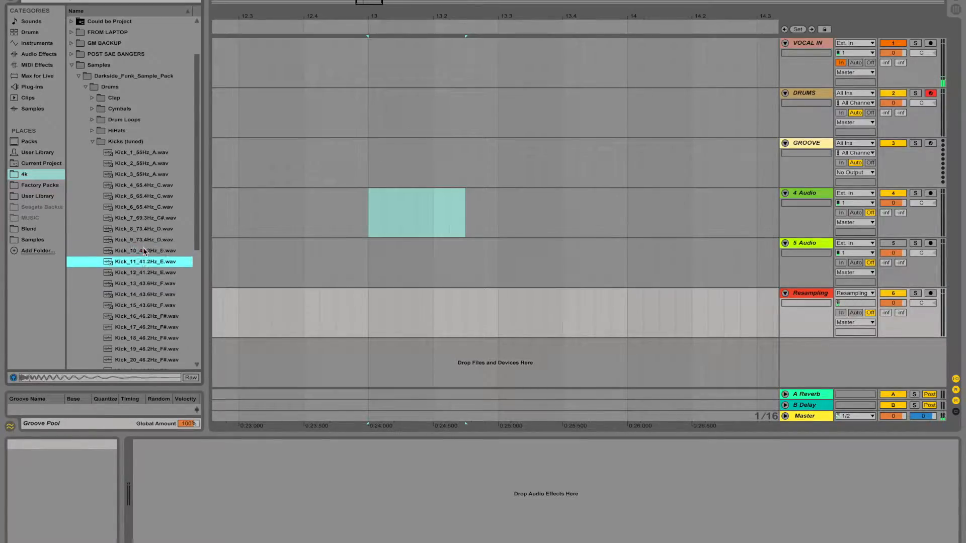
{"action": "key", "text": "Down"}
{"action": "key", "text": "Down"}
{"action": "key", "text": "Down"}
{"action": "key", "text": "Down"}
{"action": "key", "text": "Down"}
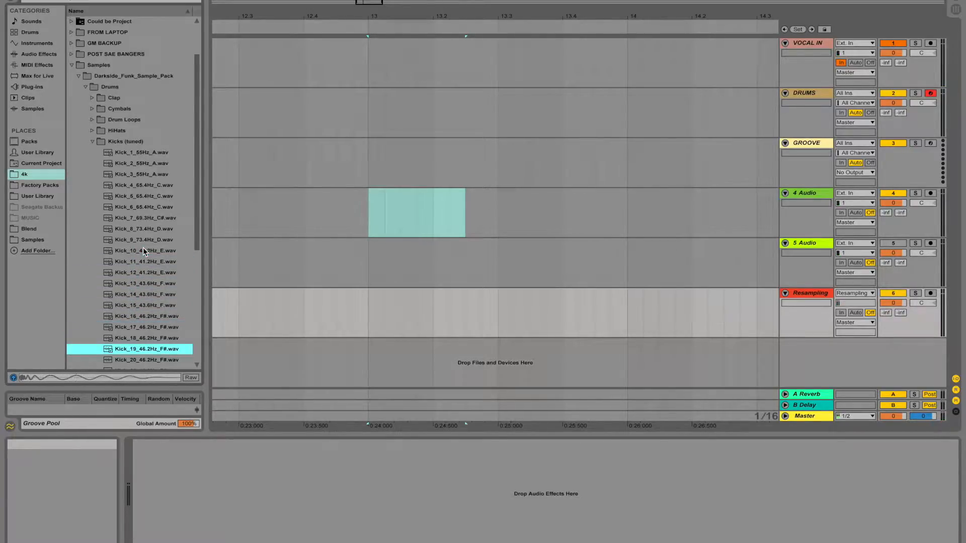
{"action": "key", "text": "Up"}
{"action": "key", "text": "Up"}
{"action": "key", "text": "Up"}
{"action": "key", "text": "Up"}
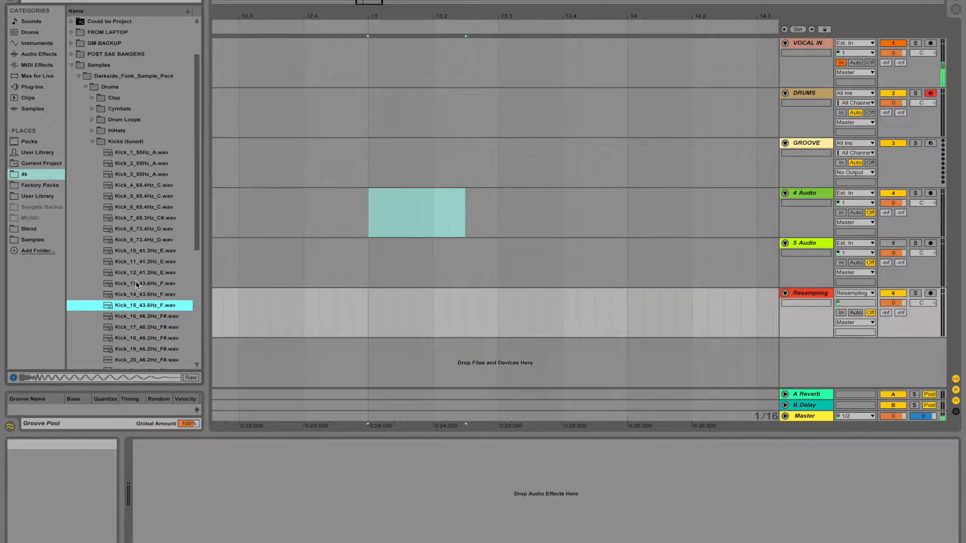
Place Kick_15_43.6Hz_F.wav on track 5 Audio and Kick_13_43.6Hz_F.wav on track 4 Audio, both starting at bar 13
{"action": "left_click_drag", "start_coordinate": [127, 306], "coordinate": [368, 260]}
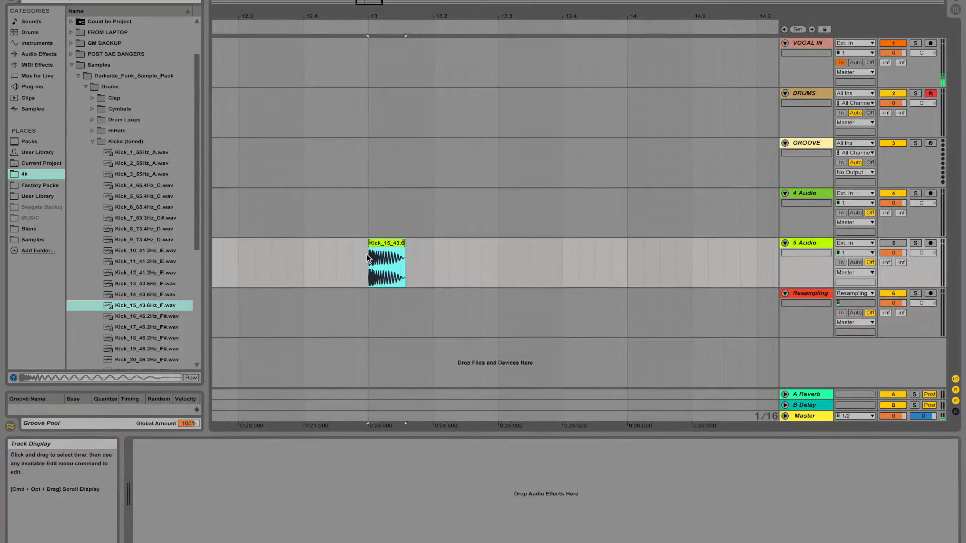
{"action": "left_click", "coordinate": [143, 284]}
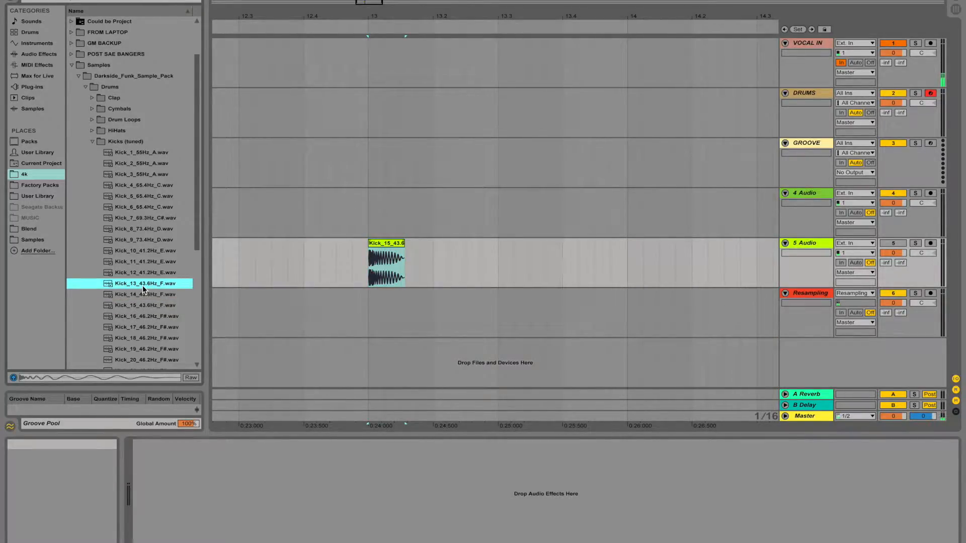
{"action": "left_click_drag", "start_coordinate": [143, 285], "coordinate": [370, 212]}
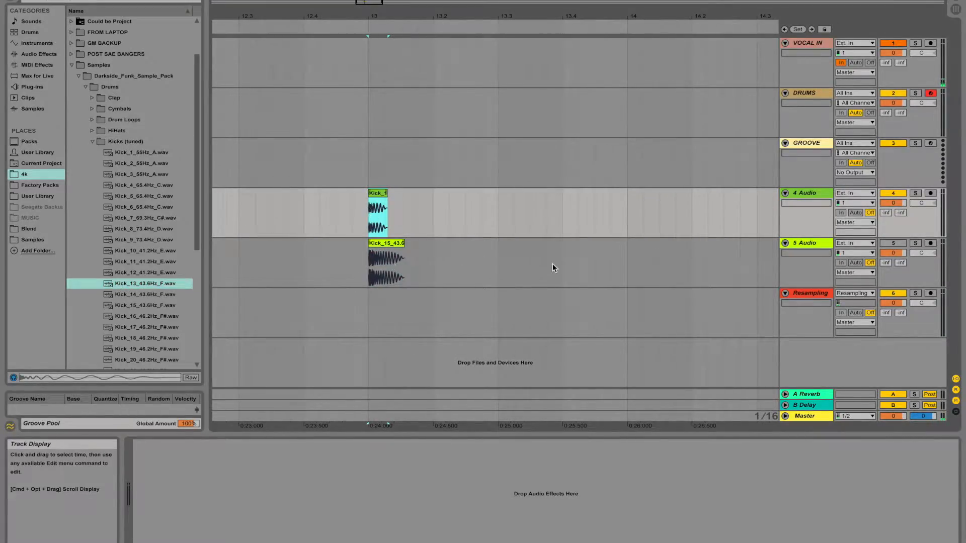
Add an EQ Eight to track 5 Audio, then activate that track and mute track 4 Audio
{"action": "left_click", "coordinate": [799, 243]}
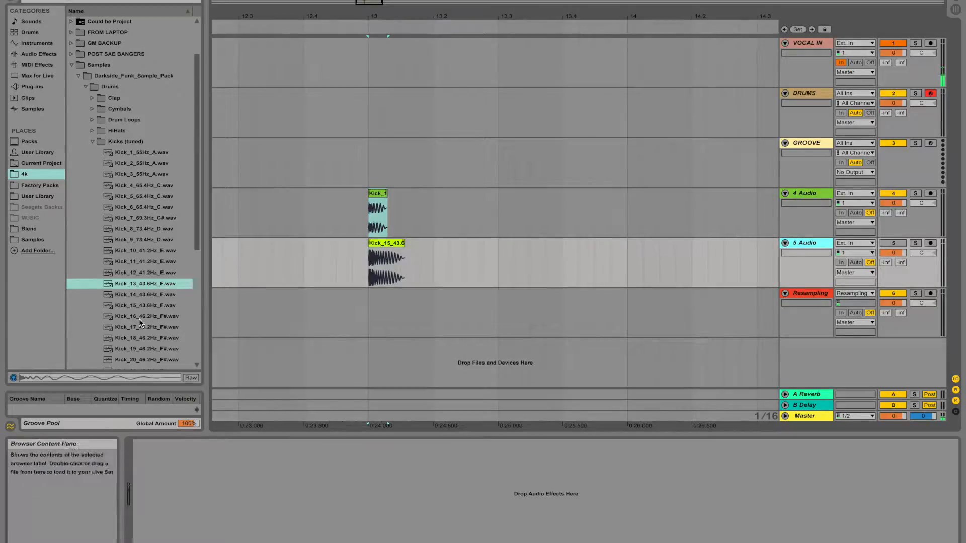
{"action": "left_click", "coordinate": [34, 54]}
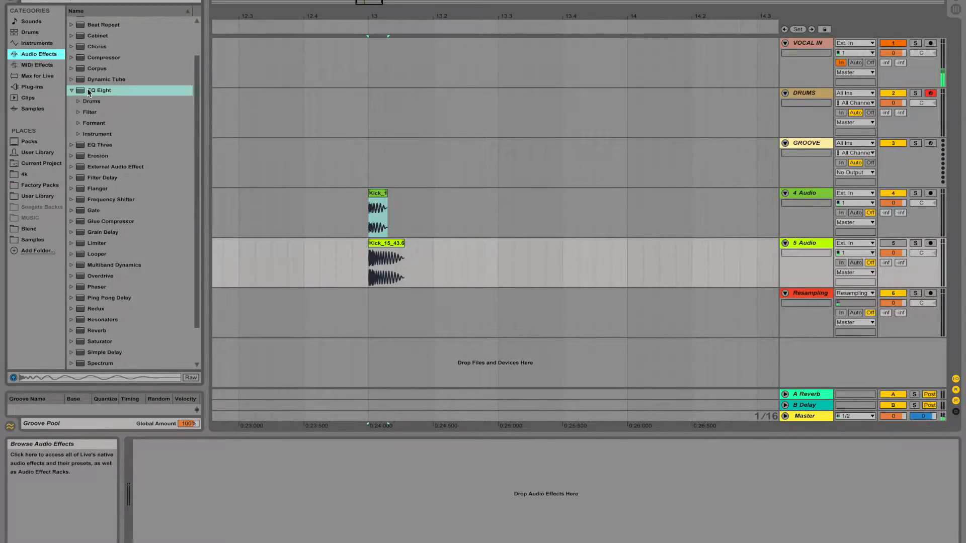
{"action": "left_click_drag", "start_coordinate": [94, 91], "coordinate": [270, 496]}
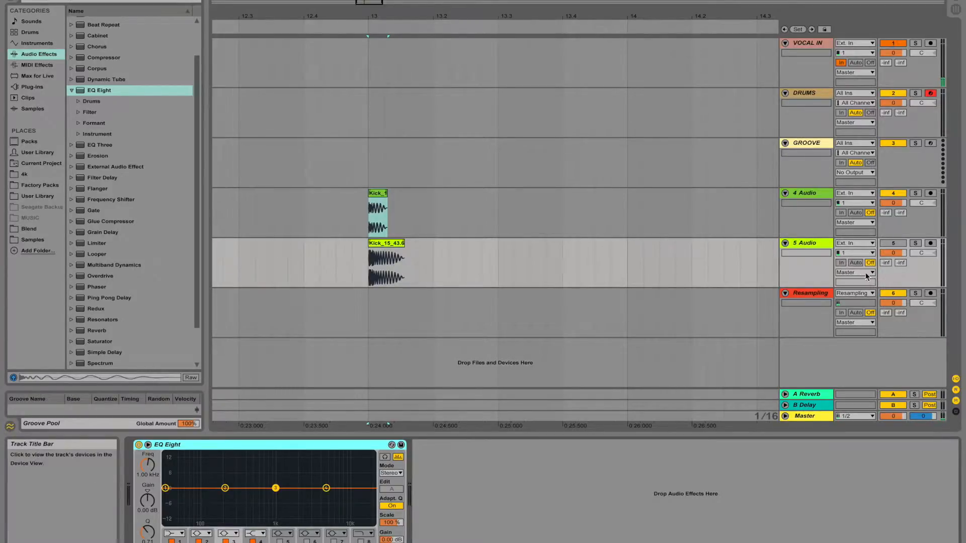
{"action": "left_click", "coordinate": [888, 244]}
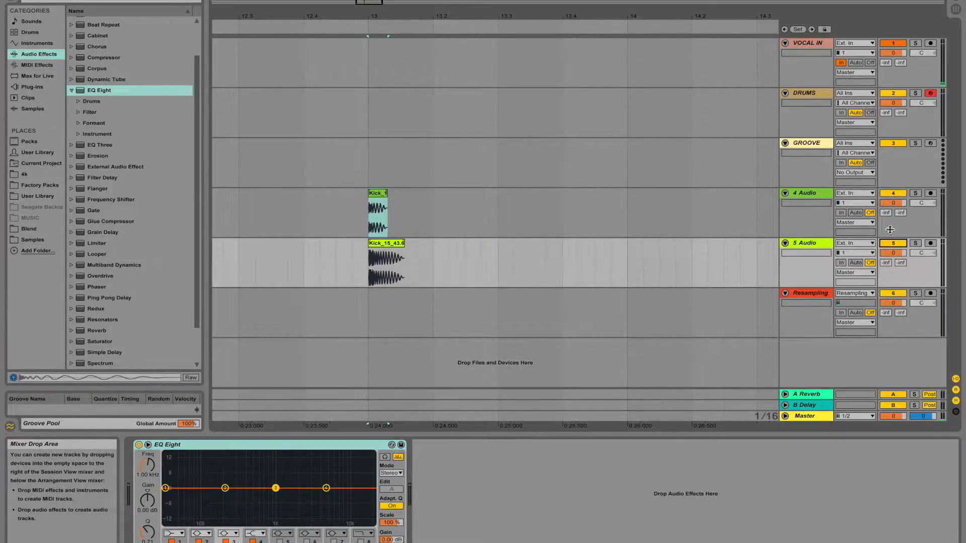
{"action": "left_click", "coordinate": [891, 194]}
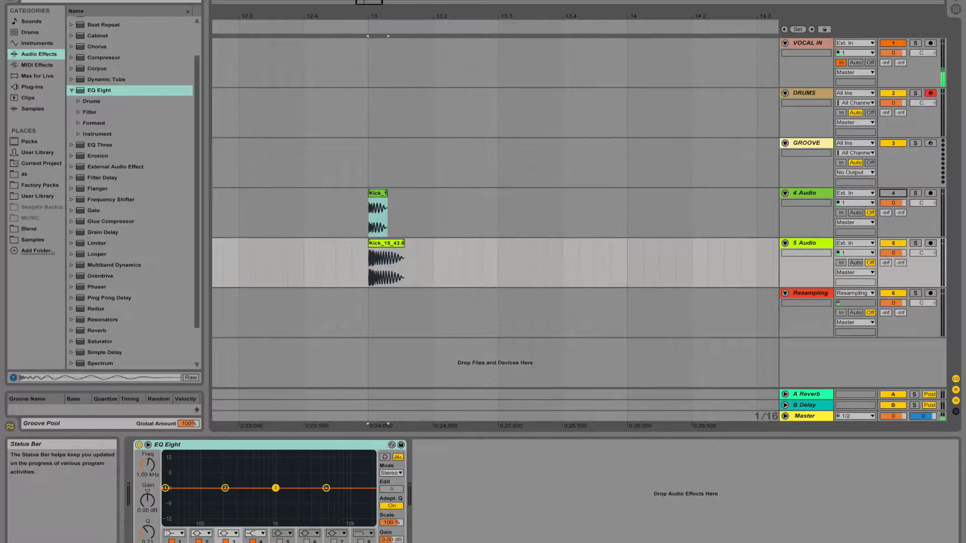
Low-pass the kick on track 5 Audio at about 1.12 kHz with EQ Eight's filter 8 and play it back
{"action": "left_click", "coordinate": [360, 541]}
{"action": "left_click_drag", "start_coordinate": [366, 497], "coordinate": [280, 498]}
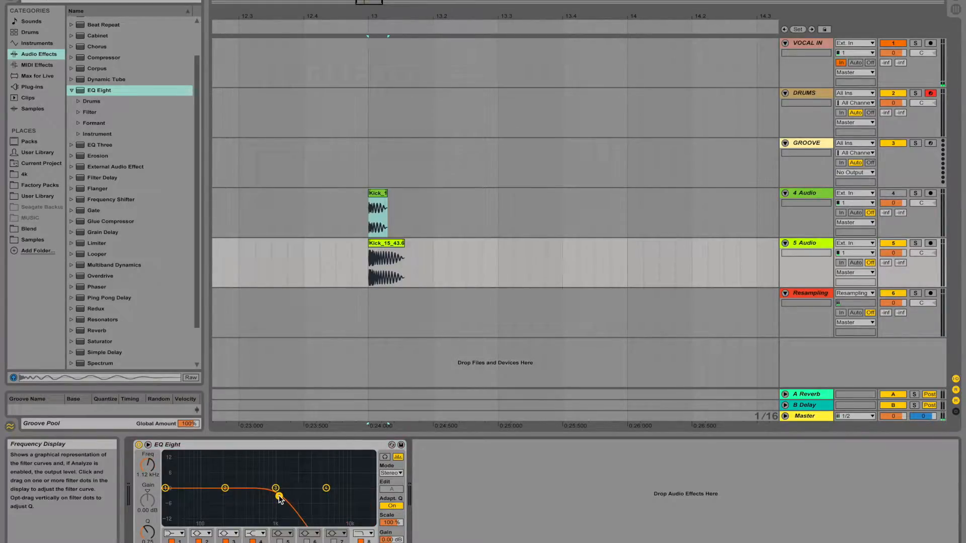
{"action": "key", "text": "space"}
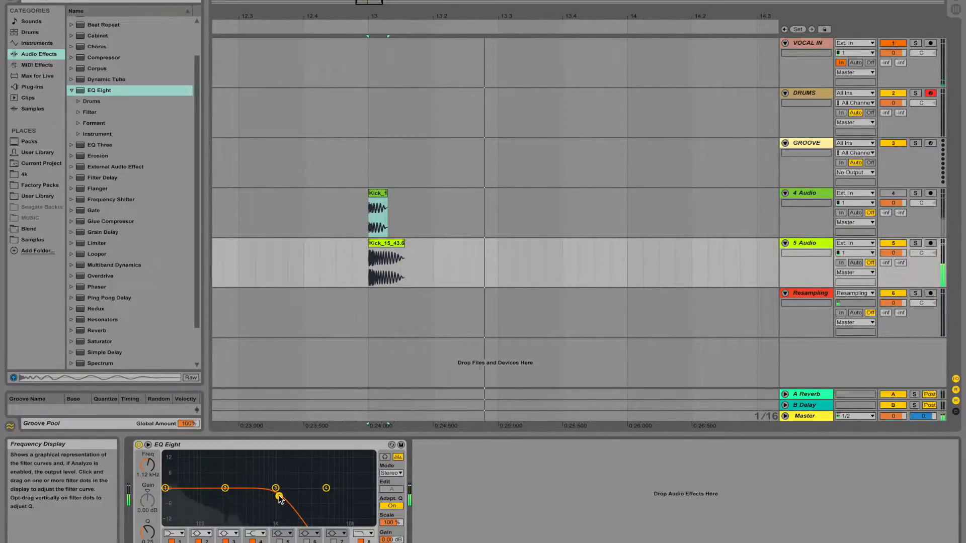
Mute track 5 Audio, activate track 4 Audio and add an EQ Eight to it
{"action": "left_click", "coordinate": [892, 244]}
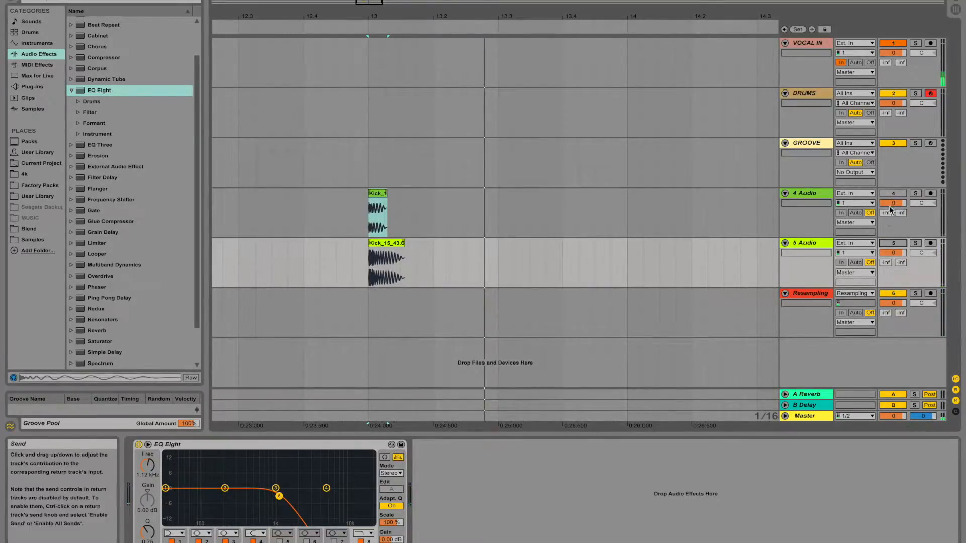
{"action": "left_click", "coordinate": [894, 194]}
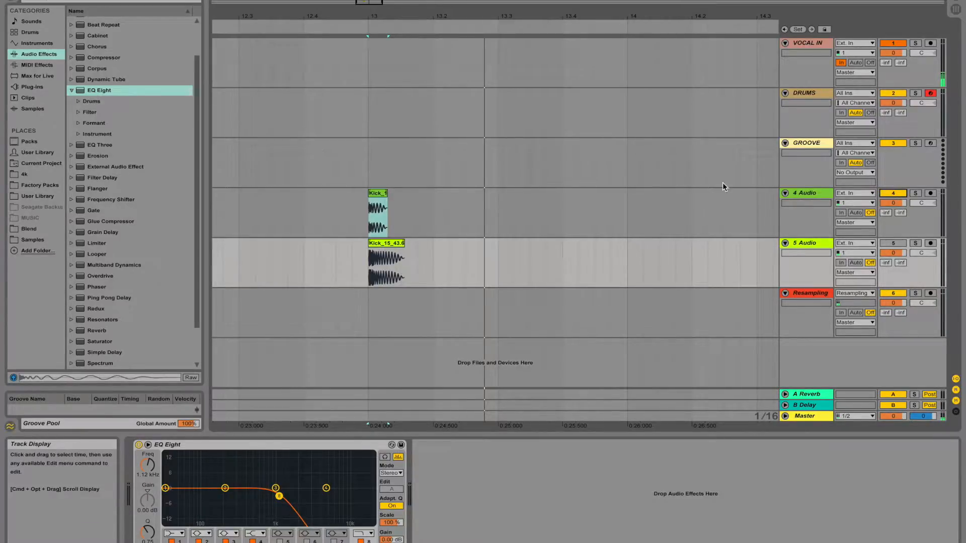
{"action": "left_click", "coordinate": [805, 193]}
{"action": "left_click_drag", "start_coordinate": [87, 96], "coordinate": [202, 496]}
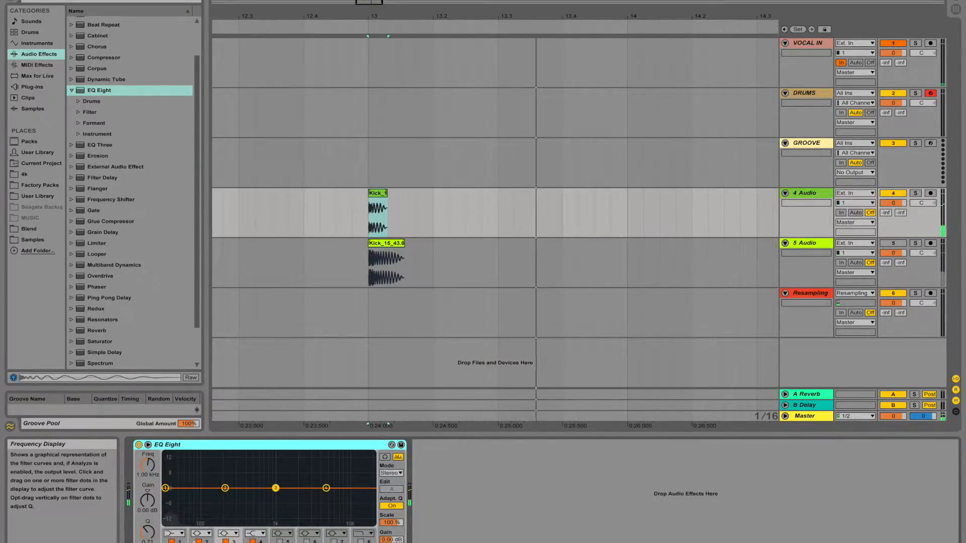
Band-limit the kick on track 4 Audio with a low cut at about 579 Hz and a high cut at about 8.5 kHz during playback
{"action": "left_click", "coordinate": [180, 535]}
{"action": "left_click", "coordinate": [176, 475]}
{"action": "left_click_drag", "start_coordinate": [166, 497], "coordinate": [259, 497]}
{"action": "key", "text": "space"}
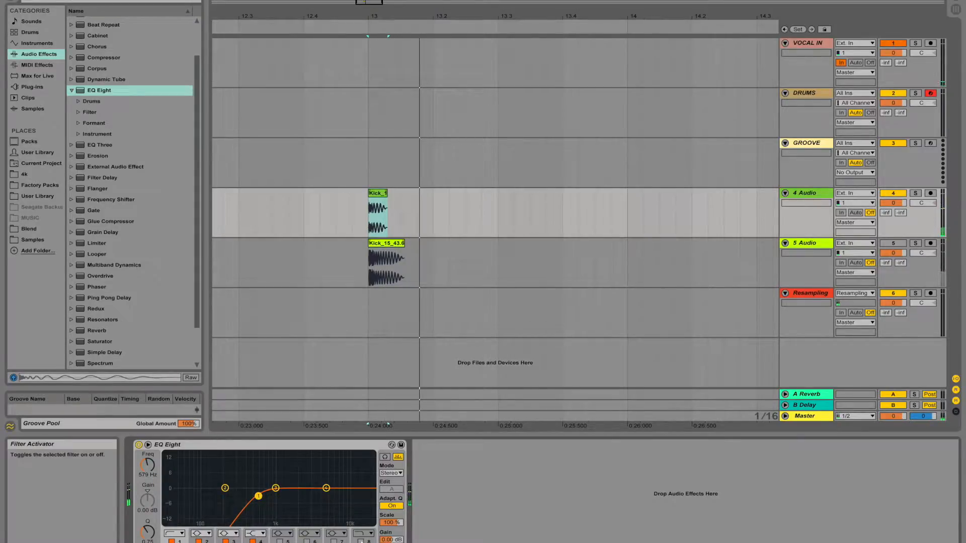
{"action": "left_click", "coordinate": [361, 541]}
{"action": "left_click_drag", "start_coordinate": [369, 498], "coordinate": [342, 497]}
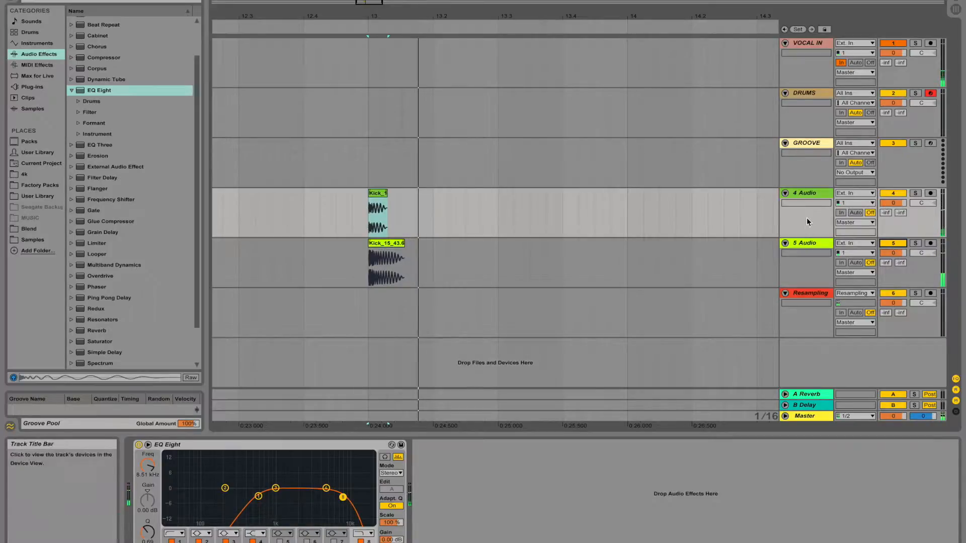
Arm the Resampling track and record both layered kicks into it from bar 13
{"action": "left_click", "coordinate": [931, 293]}
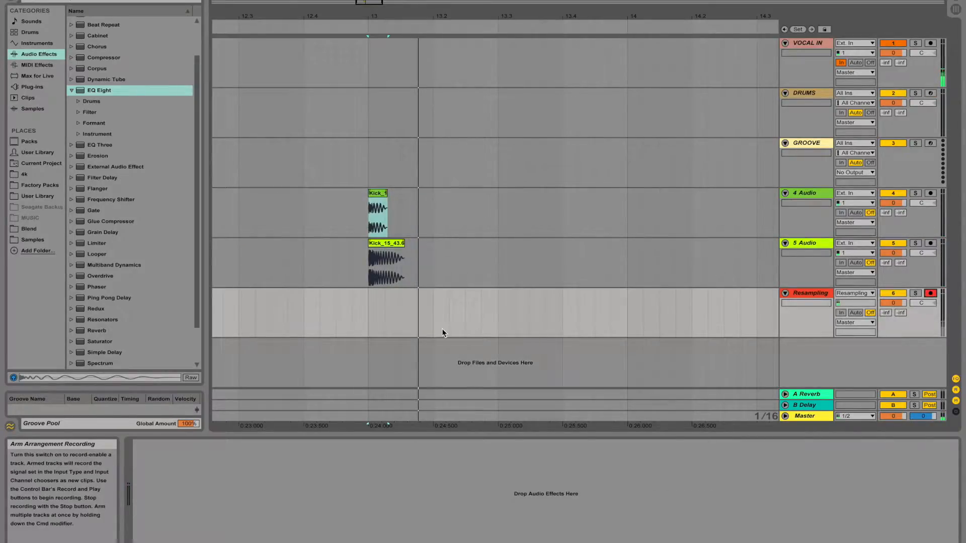
{"action": "left_click", "coordinate": [369, 303]}
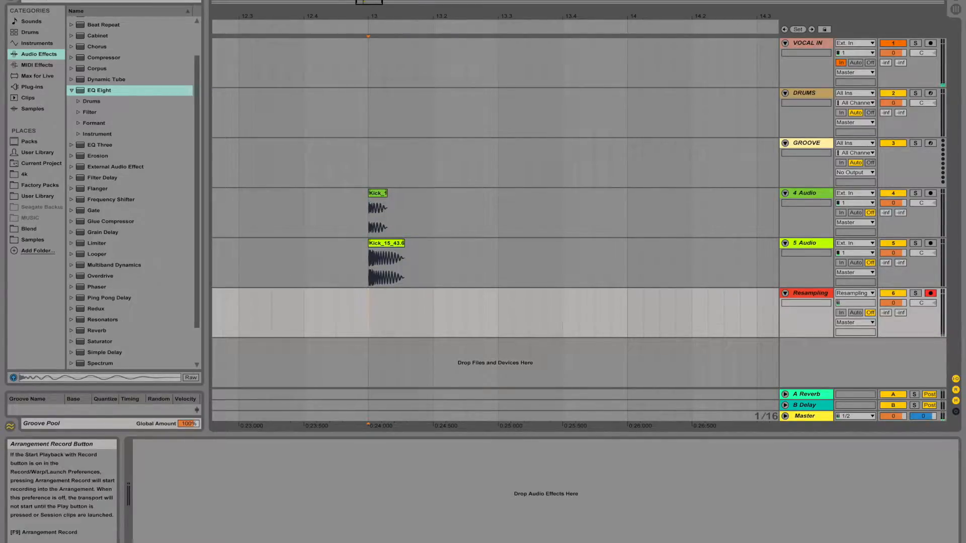
{"action": "key", "text": "F9"}
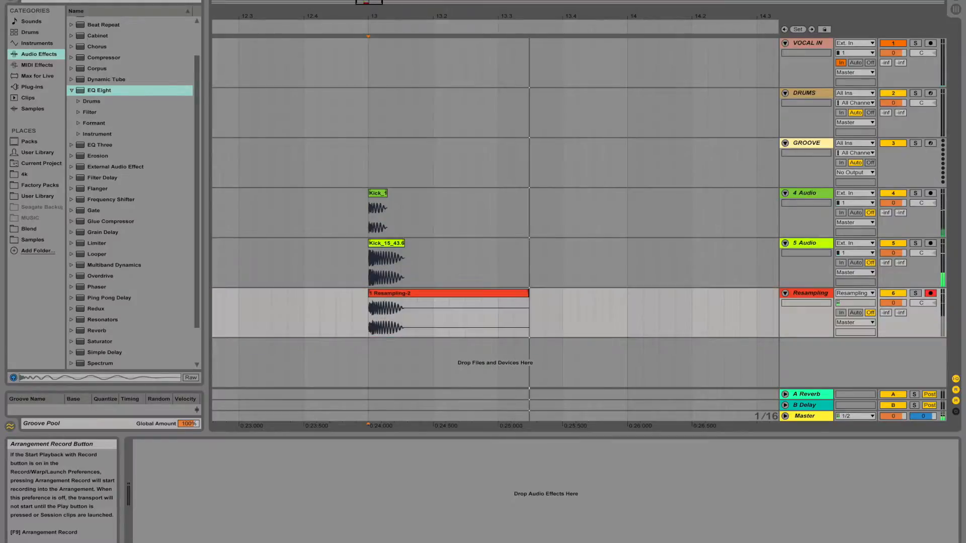
Trim the silent tail of the resampled kick clip and move it to track 4 Audio in place of the two original kicks
{"action": "left_click", "coordinate": [427, 294]}
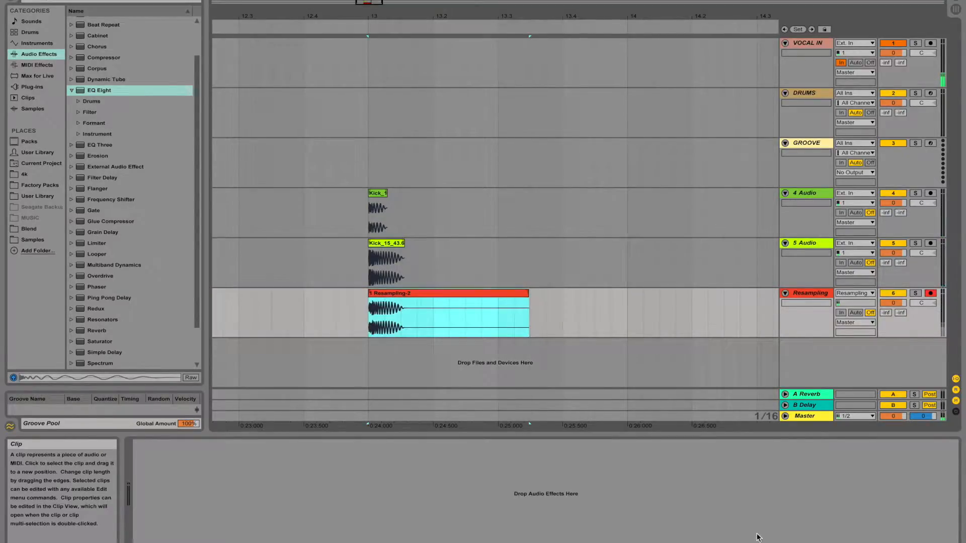
{"action": "key", "text": "shift+Tab"}
{"action": "left_click_drag", "start_coordinate": [453, 542], "coordinate": [499, 526]}
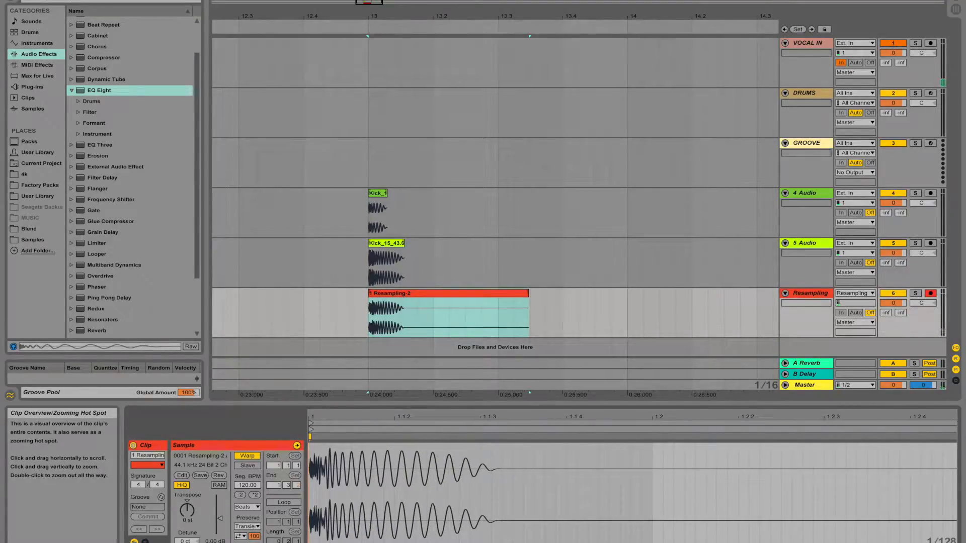
{"action": "mouse_move", "coordinate": [528, 293]}
{"action": "left_mouse_down"}
{"action": "mouse_move", "coordinate": [417, 294]}
{"action": "mouse_move", "coordinate": [336, 219]}
{"action": "left_mouse_up"}
{"action": "left_click_drag", "start_coordinate": [406, 299], "coordinate": [406, 214]}
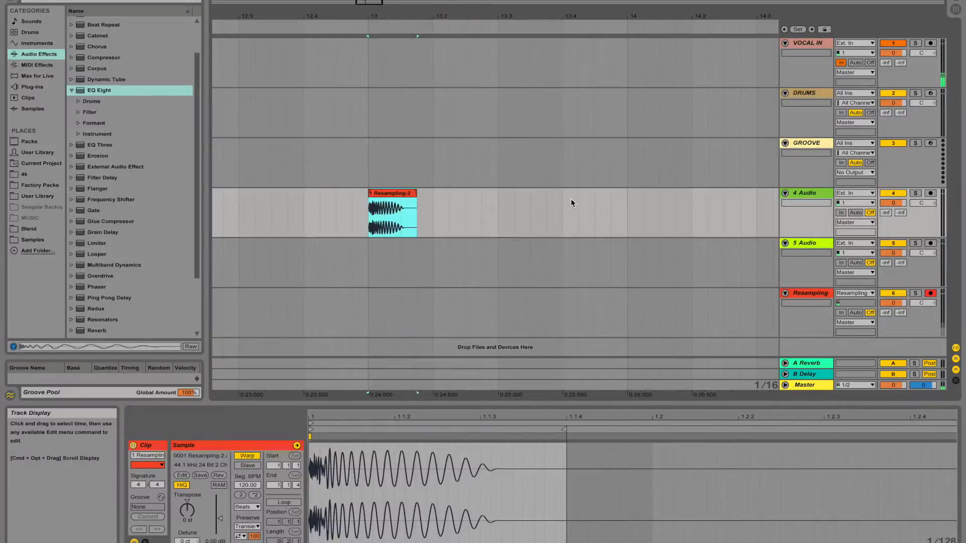
Delete the EQ Eight from track 5 Audio
{"action": "left_click", "coordinate": [813, 194]}
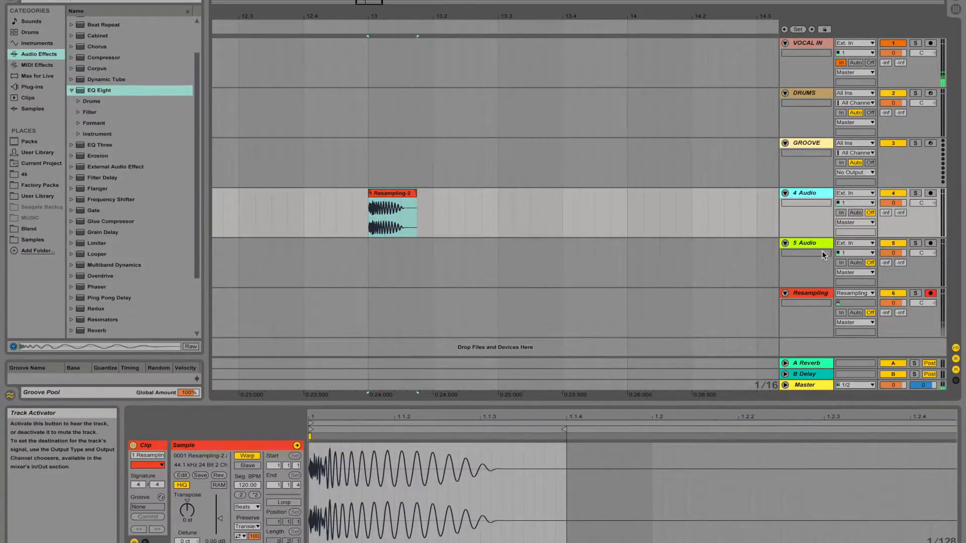
{"action": "left_click", "coordinate": [807, 245]}
{"action": "double_click", "coordinate": [806, 245]}
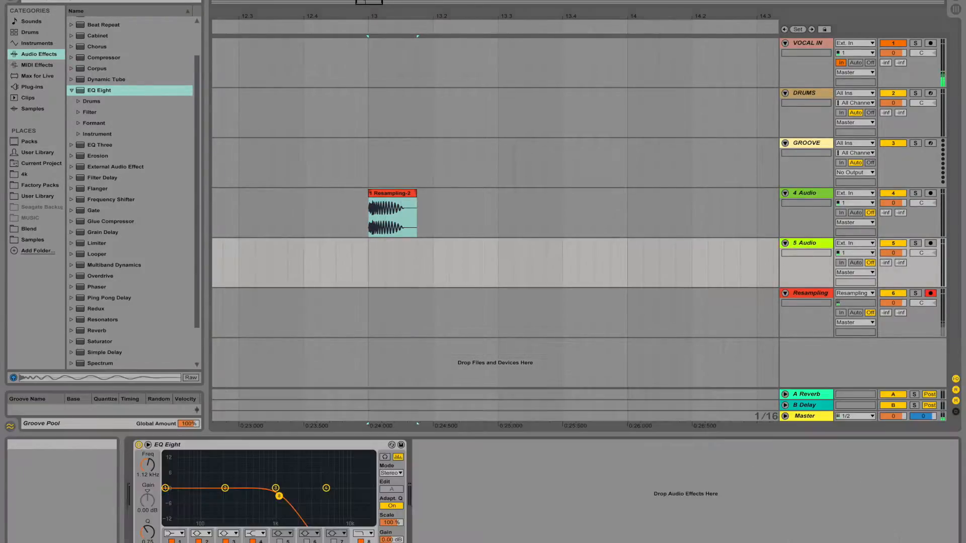
{"action": "left_click", "coordinate": [284, 447]}
{"action": "key", "text": "Delete"}
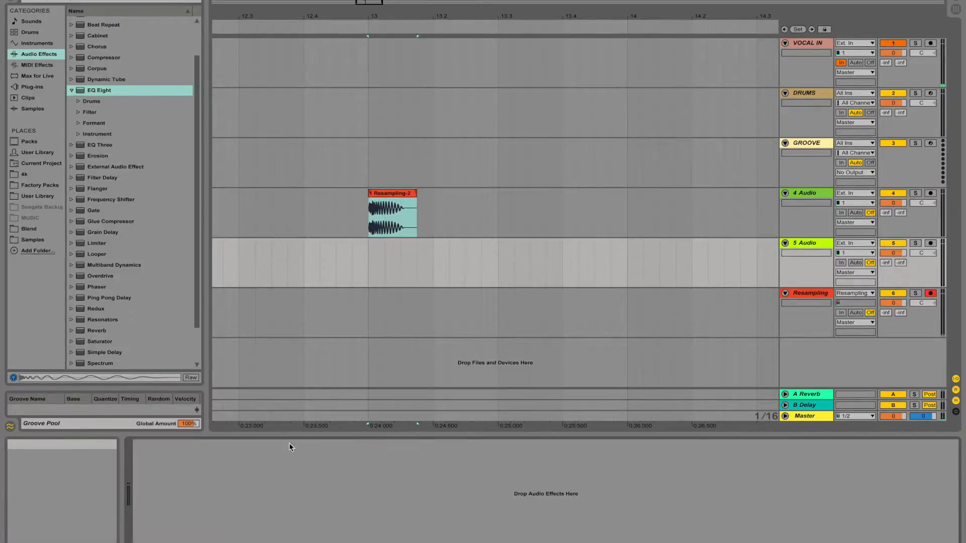
Turn off filters 1 and 8 in the EQ Eight on track 4 Audio
{"action": "left_click", "coordinate": [798, 194]}
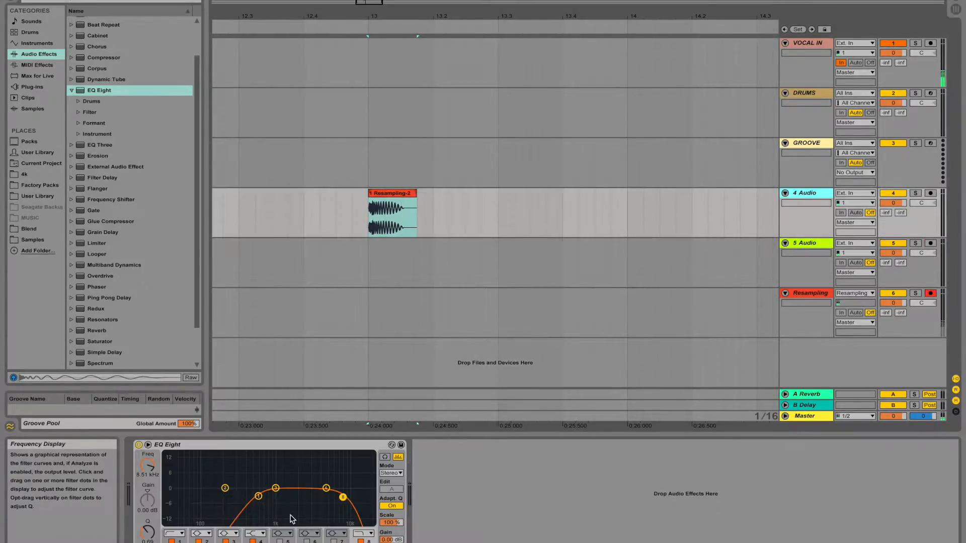
{"action": "left_click", "coordinate": [360, 541]}
{"action": "left_click", "coordinate": [172, 542]}
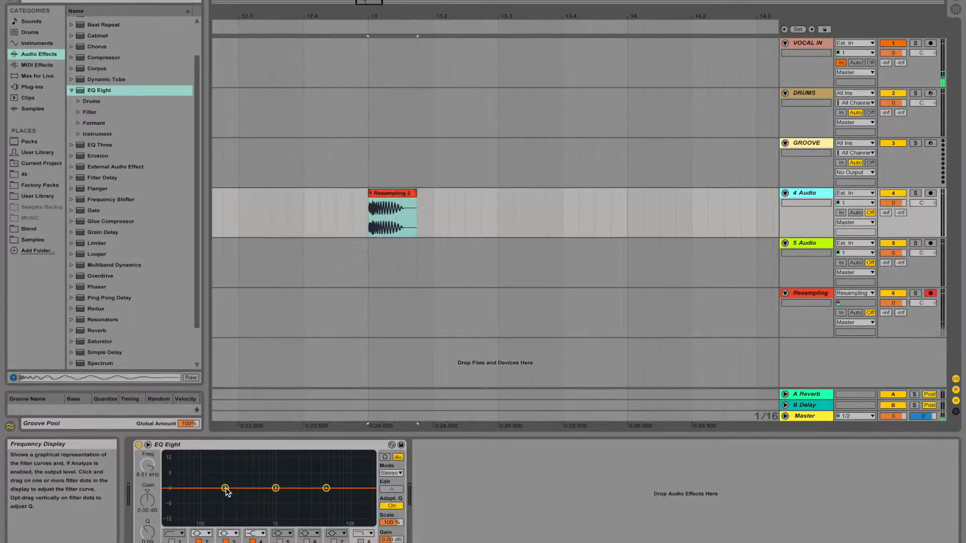
During playback, boost filter 2 by about 3.84 dB at 118 Hz and cut filter 3 by about 4.34 dB at 548 Hz
{"action": "key", "text": "space"}
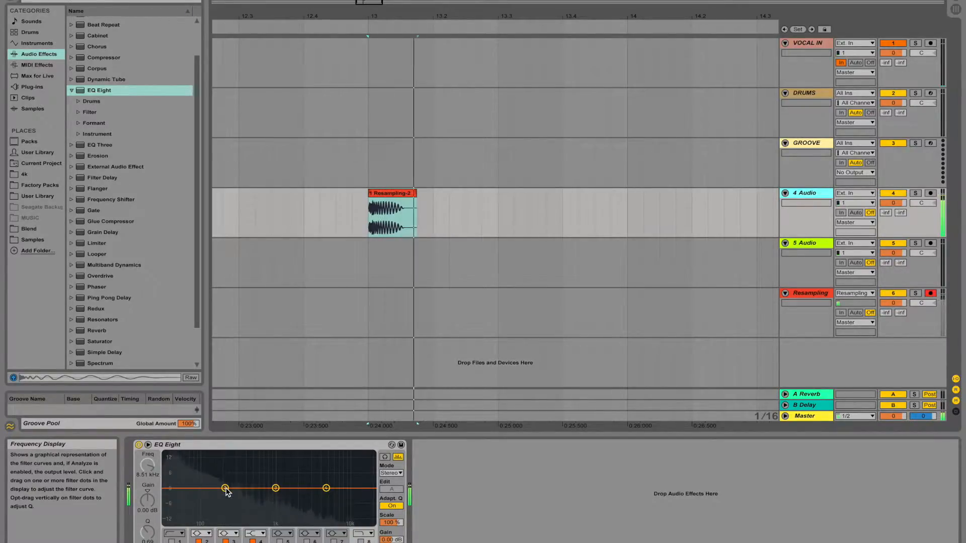
{"action": "left_click_drag", "start_coordinate": [225, 488], "coordinate": [208, 480]}
{"action": "left_click_drag", "start_coordinate": [149, 539], "coordinate": [149, 534]}
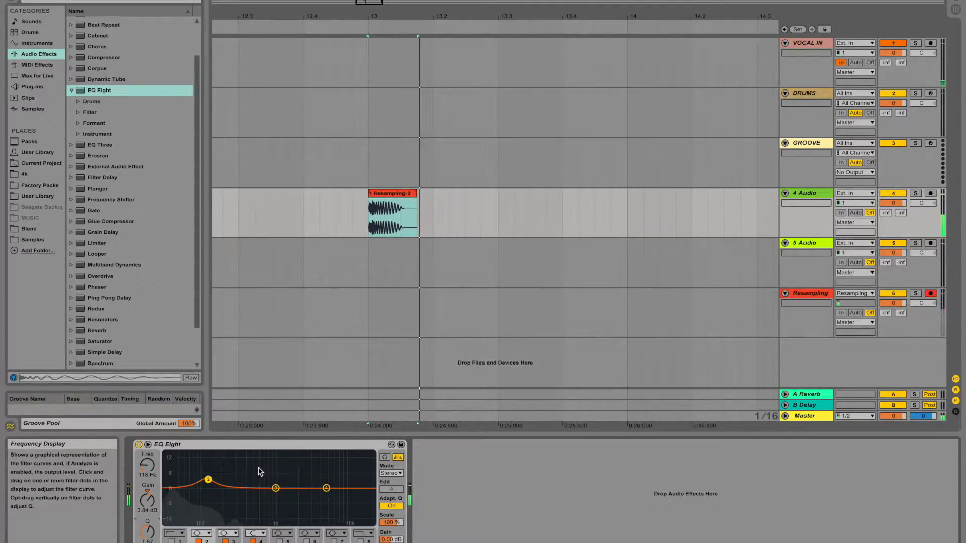
{"action": "left_click_drag", "start_coordinate": [275, 488], "coordinate": [257, 499]}
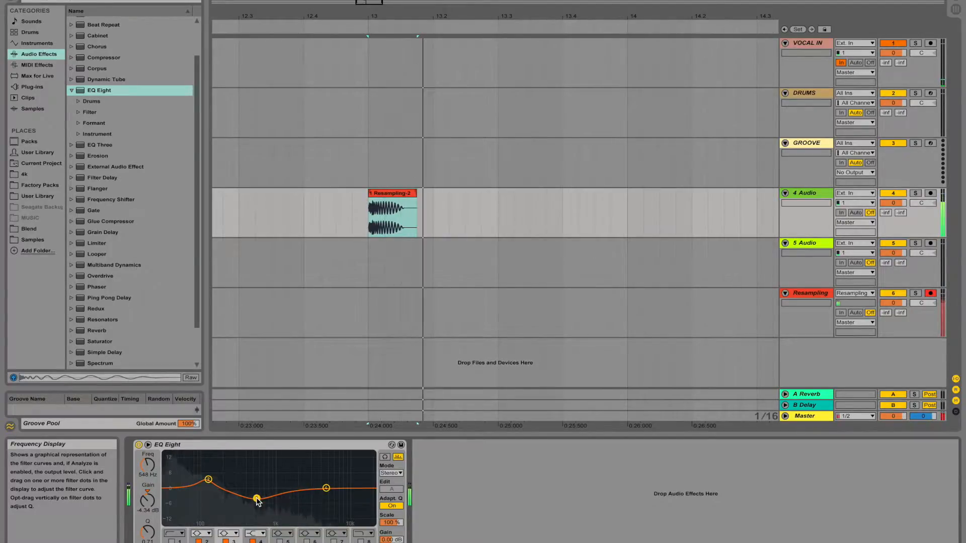
{"action": "left_click_drag", "start_coordinate": [141, 531], "coordinate": [142, 519]}
{"action": "key", "text": "space"}
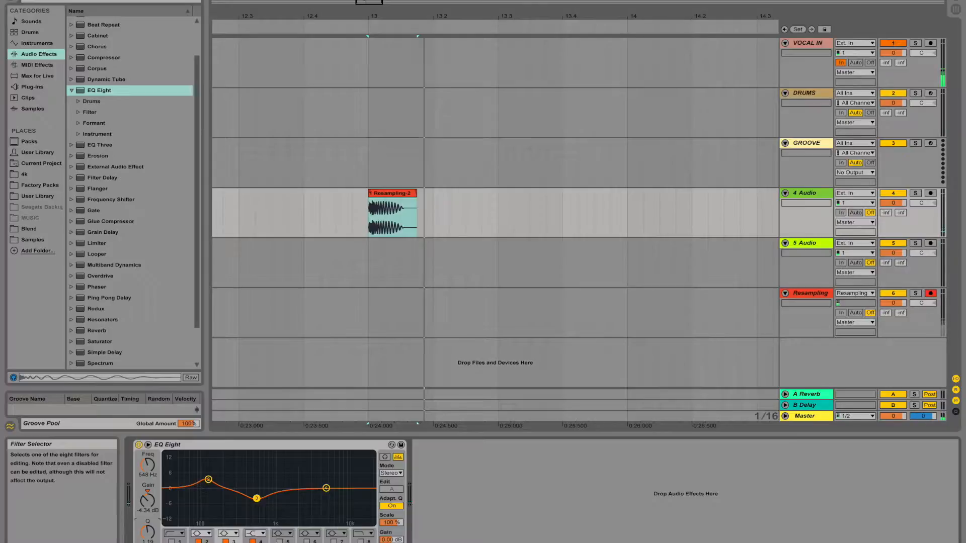
Enable EQ Eight's filter 5, boost it by about 5.33 dB at 3.47 kHz, adjust its Q and play the kick
{"action": "left_click", "coordinate": [280, 541]}
{"action": "left_click_drag", "start_coordinate": [204, 488], "coordinate": [314, 476]}
{"action": "left_click_drag", "start_coordinate": [147, 532], "coordinate": [148, 518]}
{"action": "key", "text": "space"}
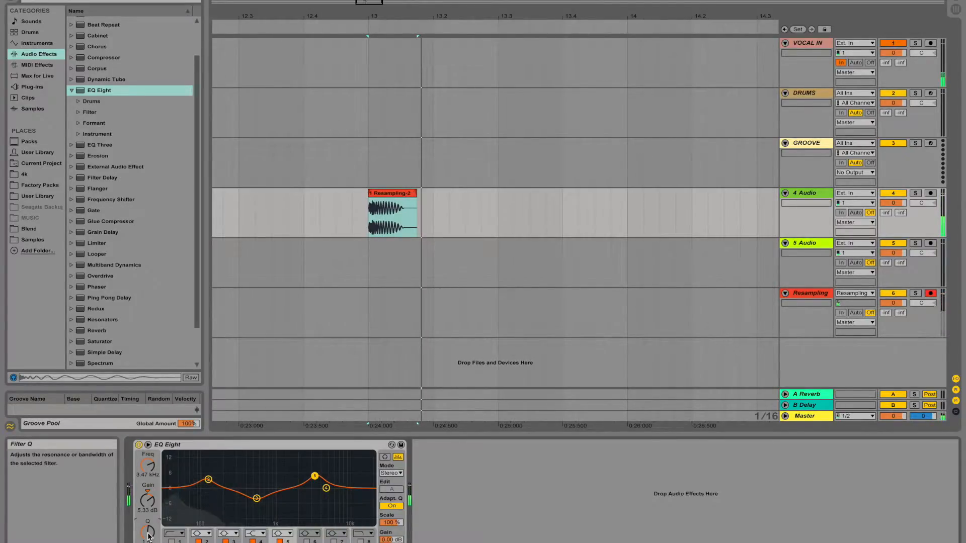
Reactivate EQ Eight's filter 1 as a low cut at about 40.9 Hz while auditioning the kick
{"action": "left_click", "coordinate": [175, 537]}
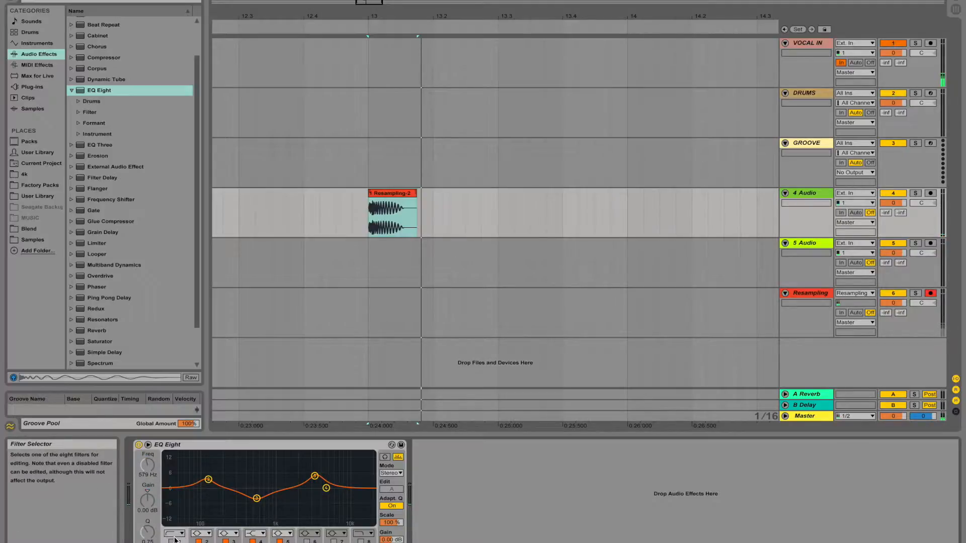
{"action": "left_click", "coordinate": [175, 537]}
{"action": "left_click", "coordinate": [172, 470]}
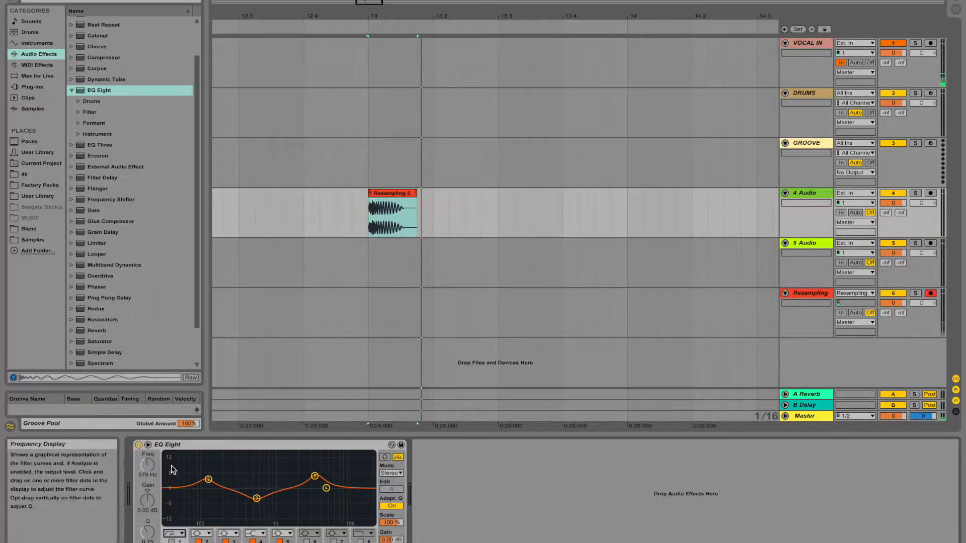
{"action": "left_click", "coordinate": [172, 541]}
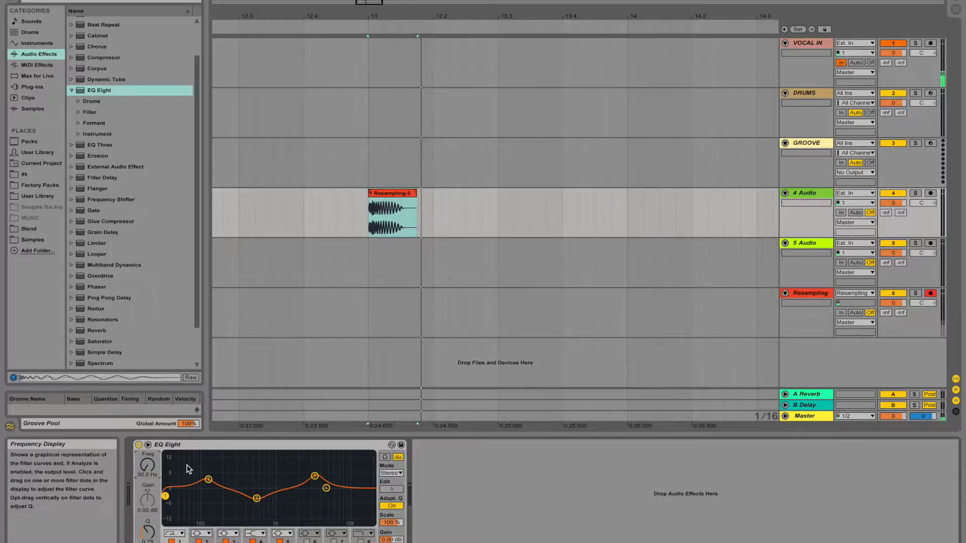
{"action": "key", "text": "space"}
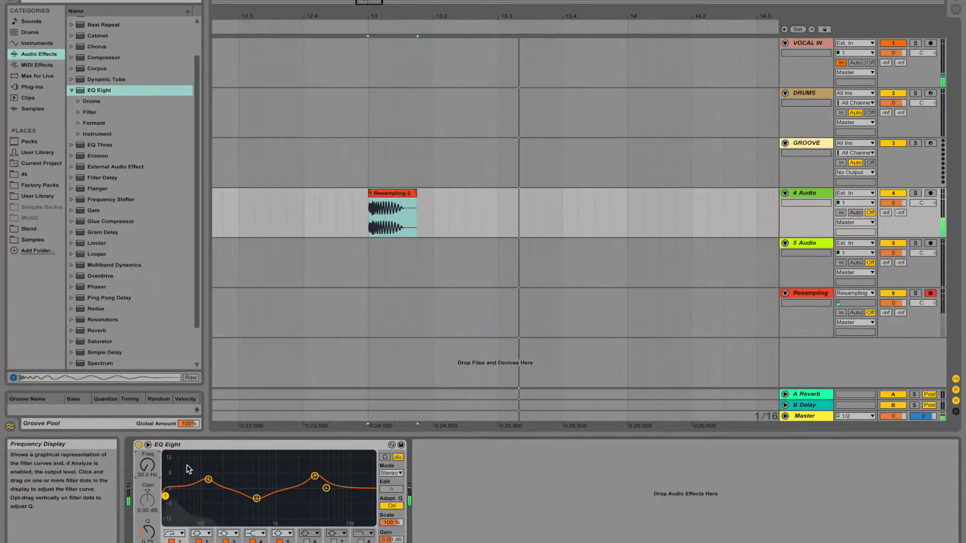
{"action": "key", "text": "space"}
{"action": "key", "text": "space"}
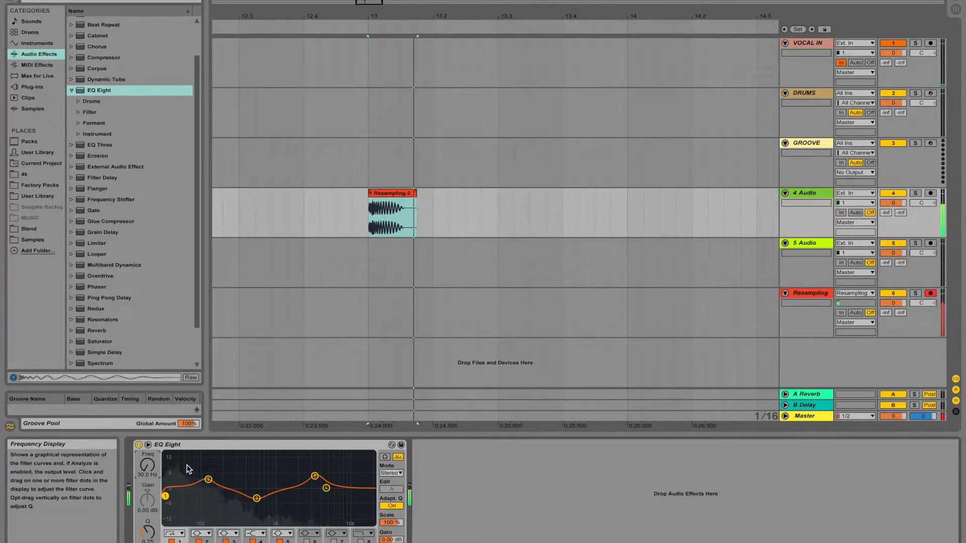
{"action": "left_click_drag", "start_coordinate": [151, 477], "coordinate": [151, 472]}
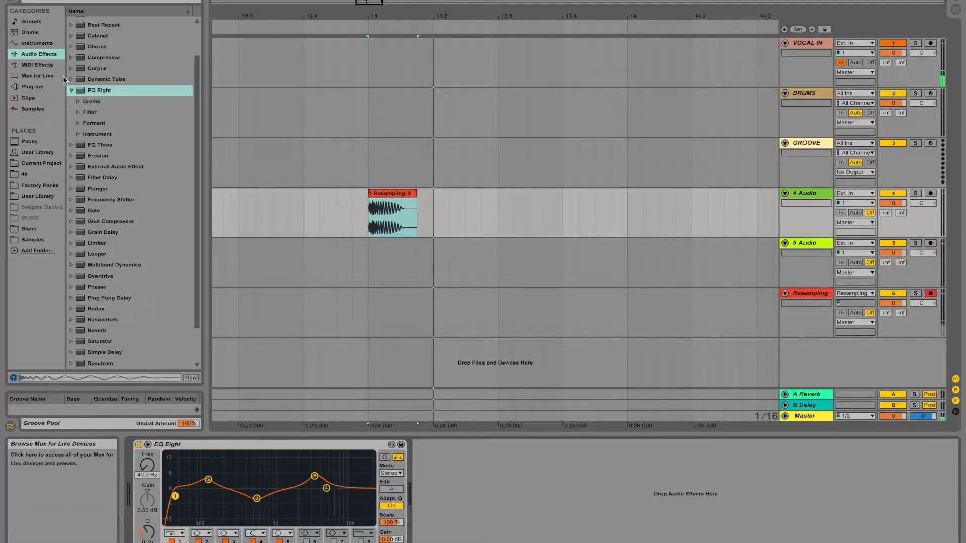
Add the Neutron Transient Shaper plug-in after the EQ Eight on track 4 Audio and close its preset manager
{"action": "left_click", "coordinate": [71, 91]}
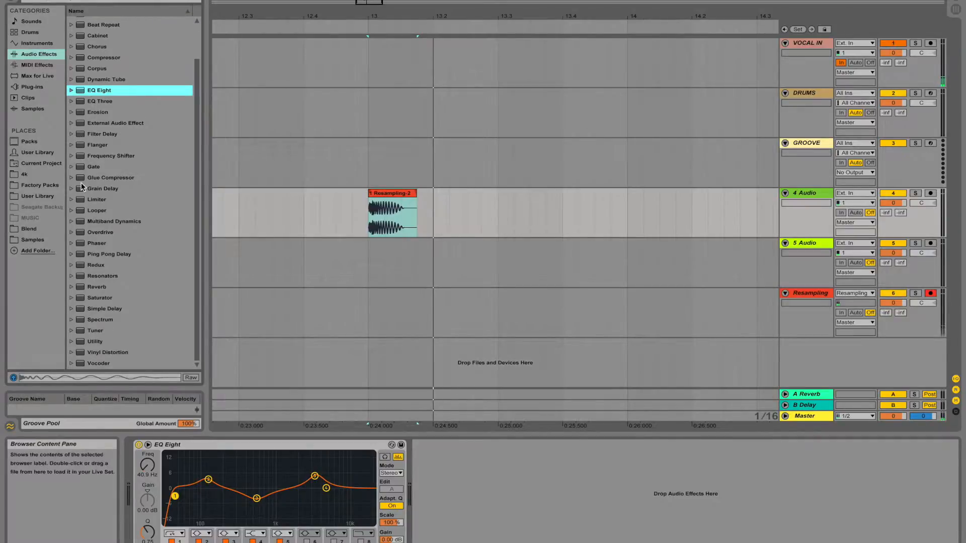
{"action": "left_click", "coordinate": [27, 87]}
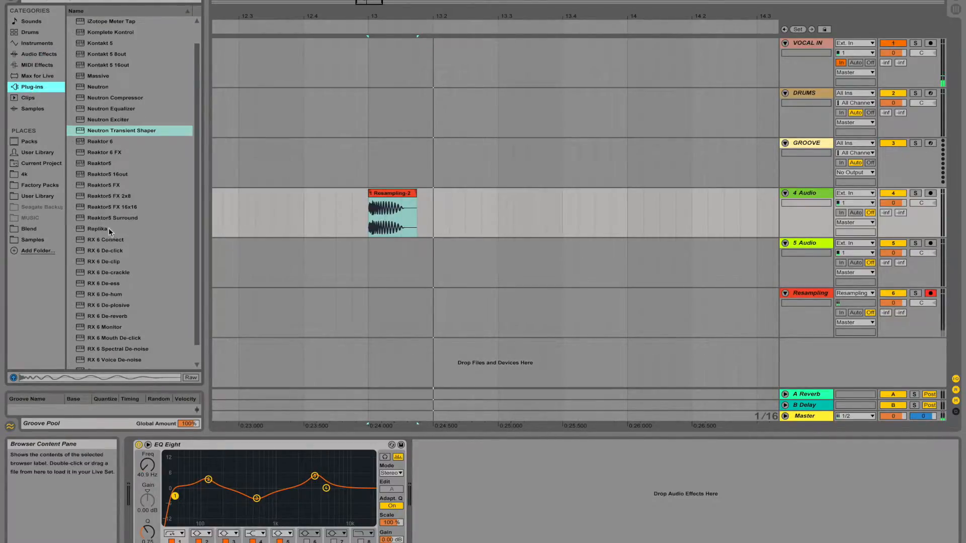
{"action": "left_click_drag", "start_coordinate": [122, 130], "coordinate": [324, 276]}
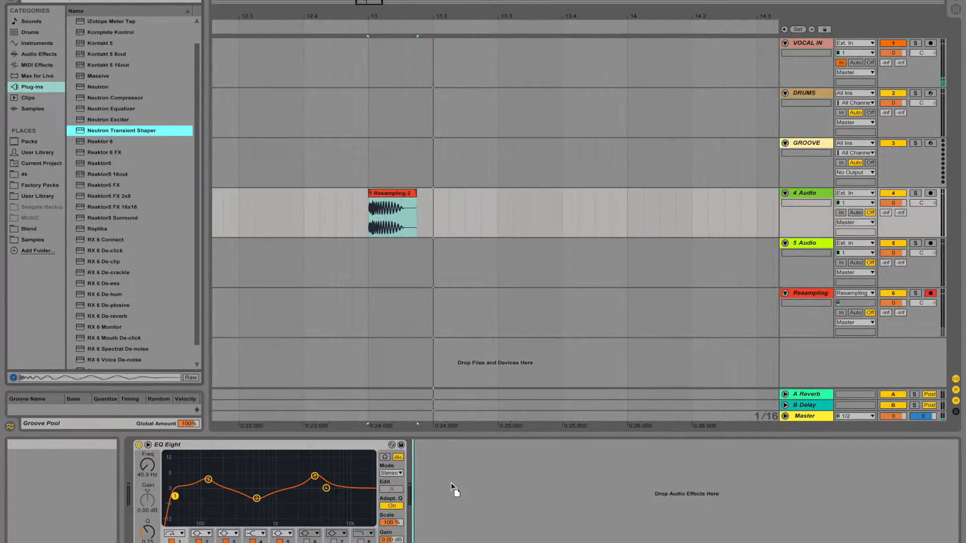
{"action": "left_click_drag", "start_coordinate": [451, 484], "coordinate": [452, 485]}
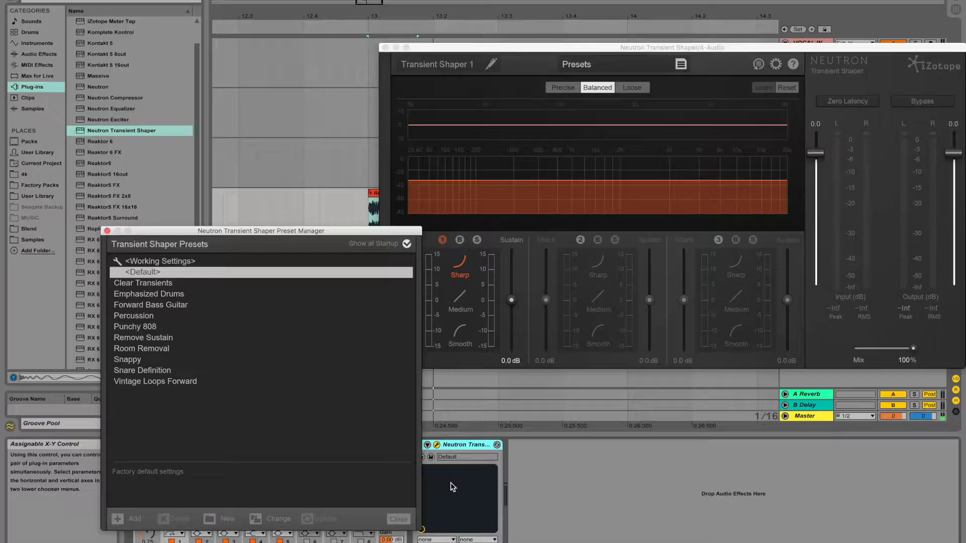
{"action": "left_click", "coordinate": [106, 232]}
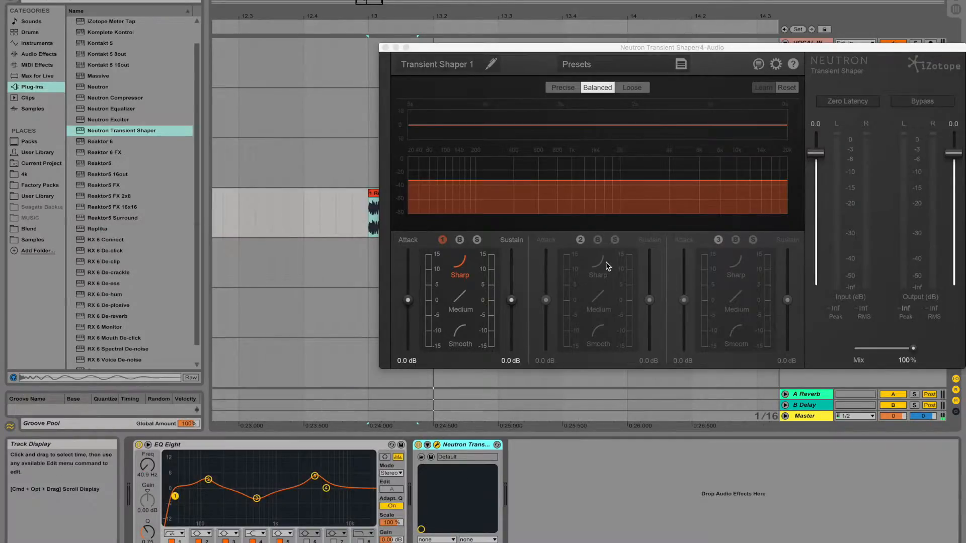
Enable bands 2 and 3 in the Neutron Transient Shaper
{"action": "left_click_drag", "start_coordinate": [470, 47], "coordinate": [500, 52]}
{"action": "left_click", "coordinate": [605, 240]}
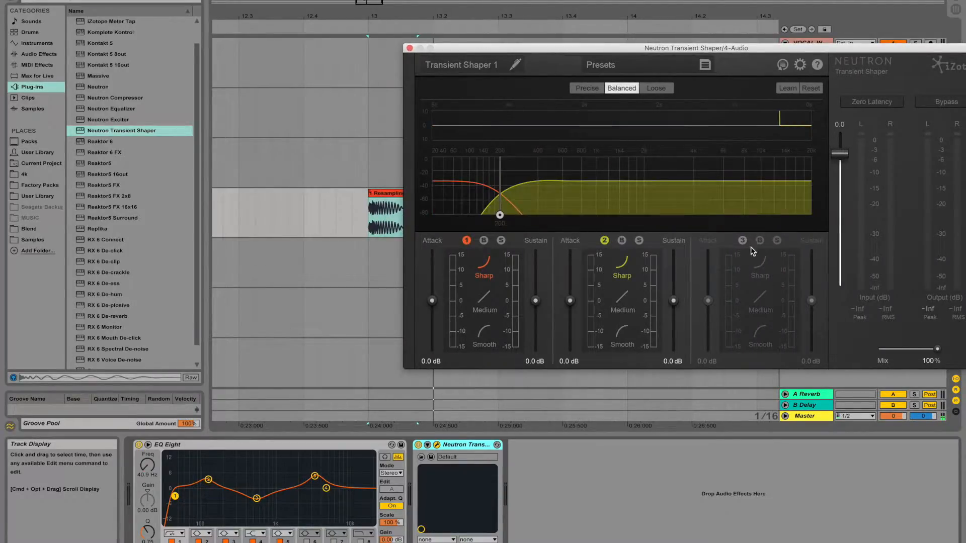
{"action": "left_click", "coordinate": [743, 241]}
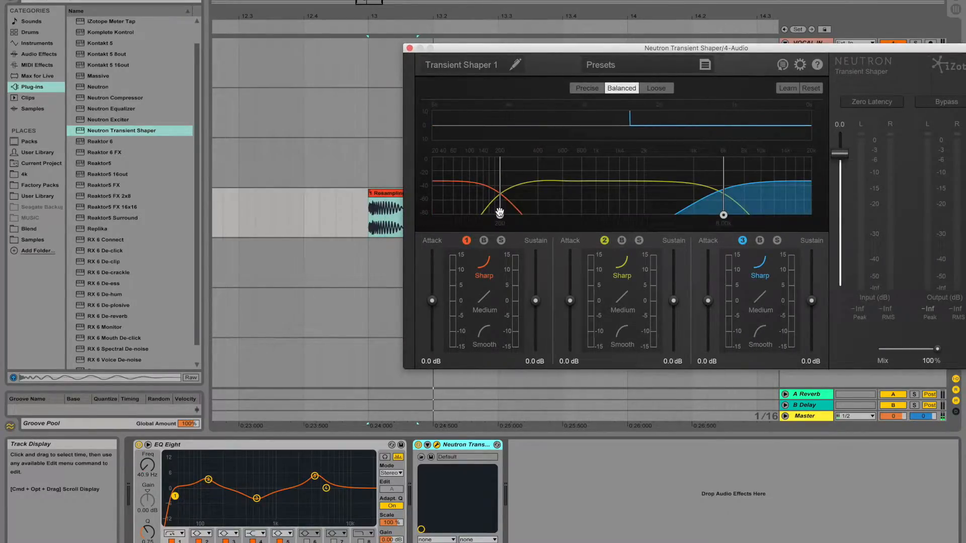
Raise the crossover between bands 1 and 2, and set band 1's attack to about 1.3 dB during playback
{"action": "left_click_drag", "start_coordinate": [500, 212], "coordinate": [527, 214]}
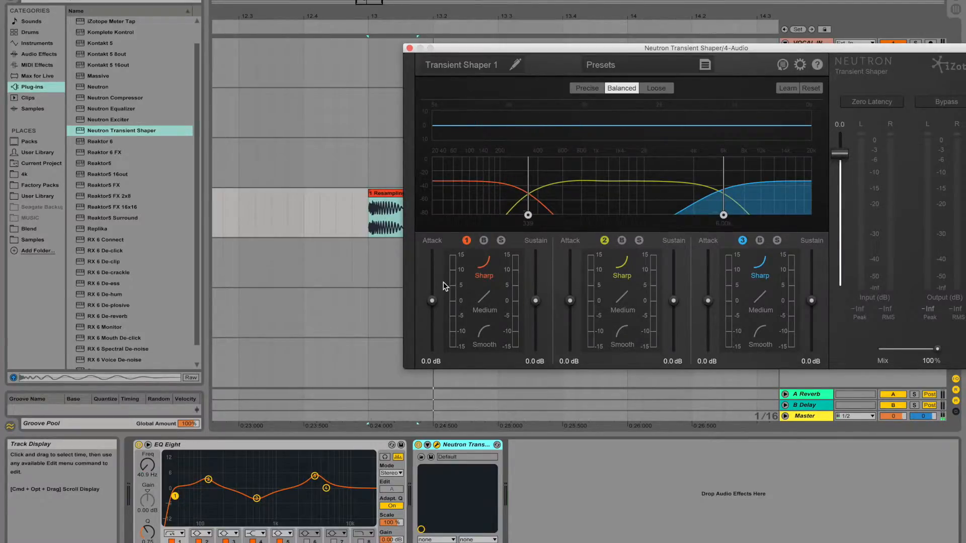
{"action": "key", "text": "space"}
{"action": "mouse_move", "coordinate": [432, 301]}
{"action": "left_mouse_down"}
{"action": "mouse_move", "coordinate": [433, 285]}
{"action": "mouse_move", "coordinate": [433, 294]}
{"action": "left_mouse_up"}
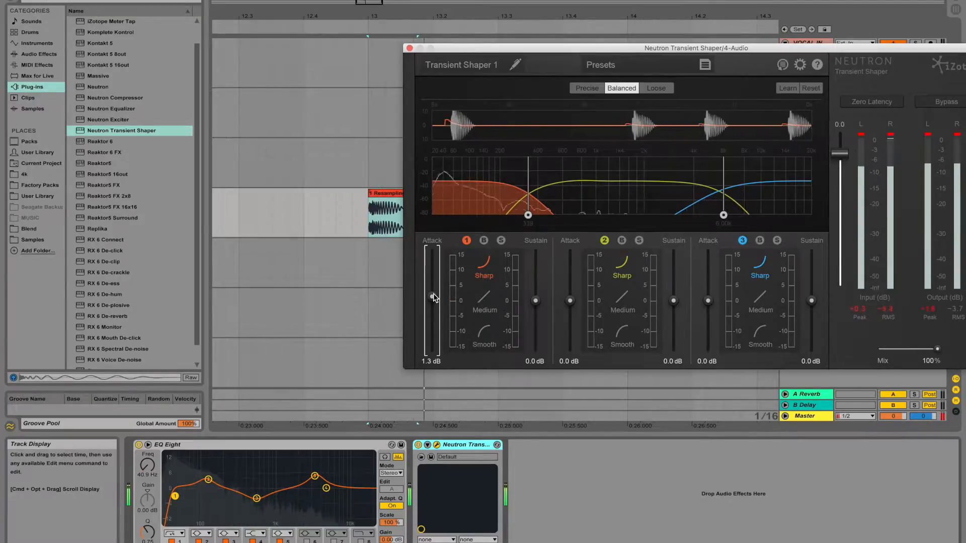
Solo band 2, lower its crossover with band 3, and shape it with 7.5 dB attack and -5.1 dB sustain
{"action": "left_click", "coordinate": [639, 240]}
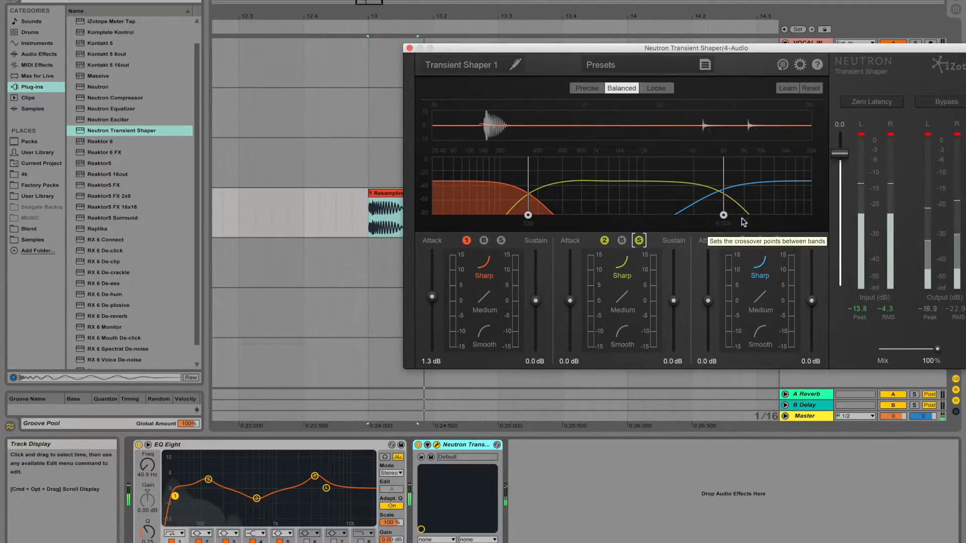
{"action": "left_click_drag", "start_coordinate": [724, 215], "coordinate": [684, 217]}
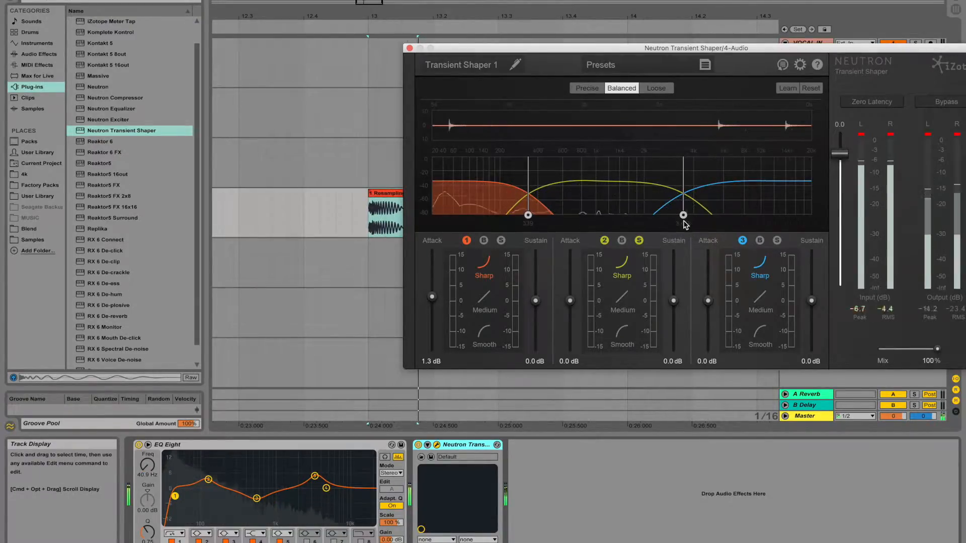
{"action": "left_click_drag", "start_coordinate": [571, 301], "coordinate": [571, 281]}
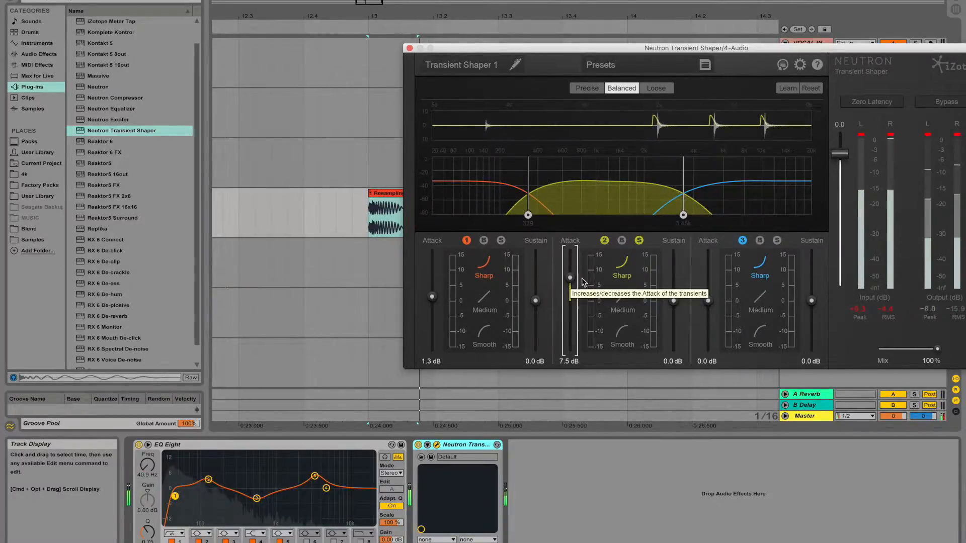
{"action": "left_click_drag", "start_coordinate": [674, 301], "coordinate": [675, 319]}
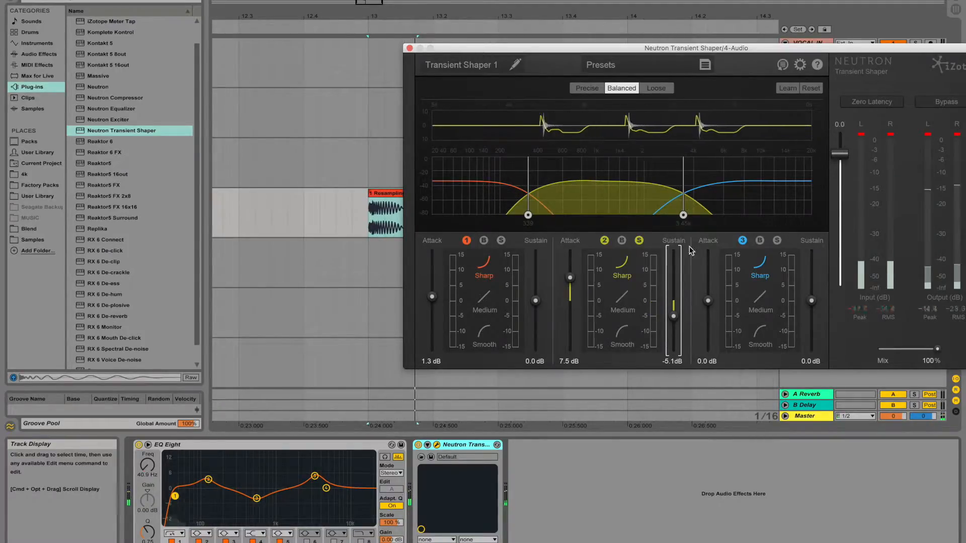
Solo band 3 in the Neutron Transient Shaper and shape it with 5.1 dB attack and 6.4 dB sustain
{"action": "left_click", "coordinate": [777, 241]}
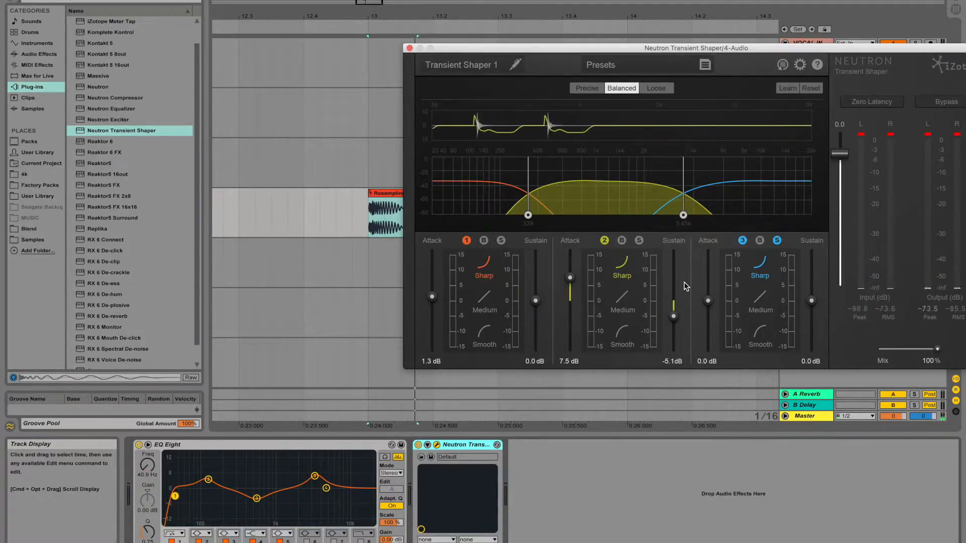
{"action": "left_click", "coordinate": [707, 302]}
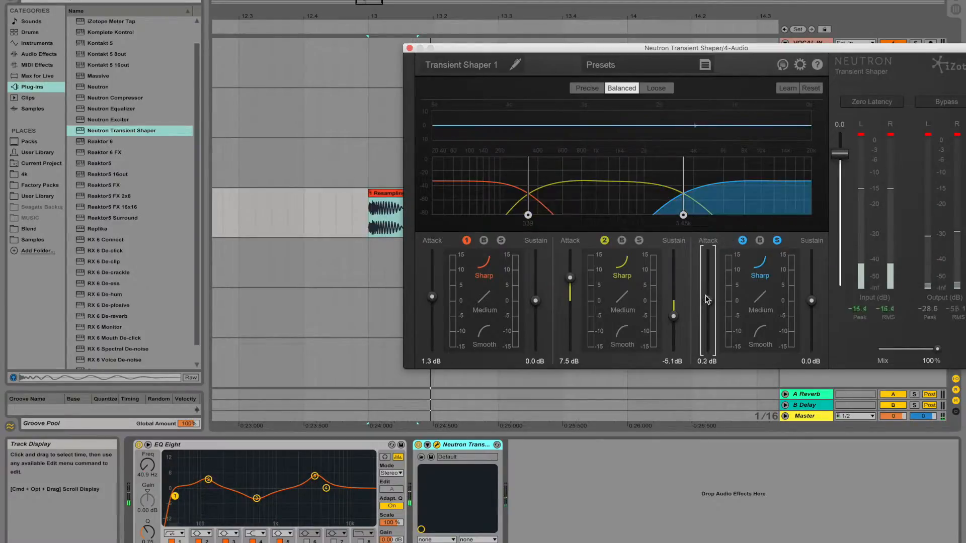
{"action": "left_click_drag", "start_coordinate": [709, 281], "coordinate": [709, 287]}
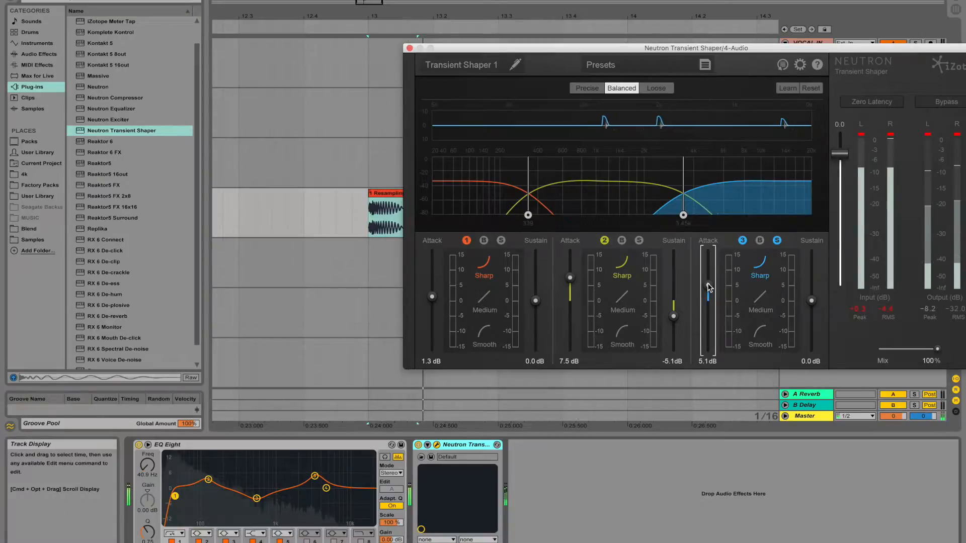
{"action": "left_click_drag", "start_coordinate": [812, 301], "coordinate": [811, 284]}
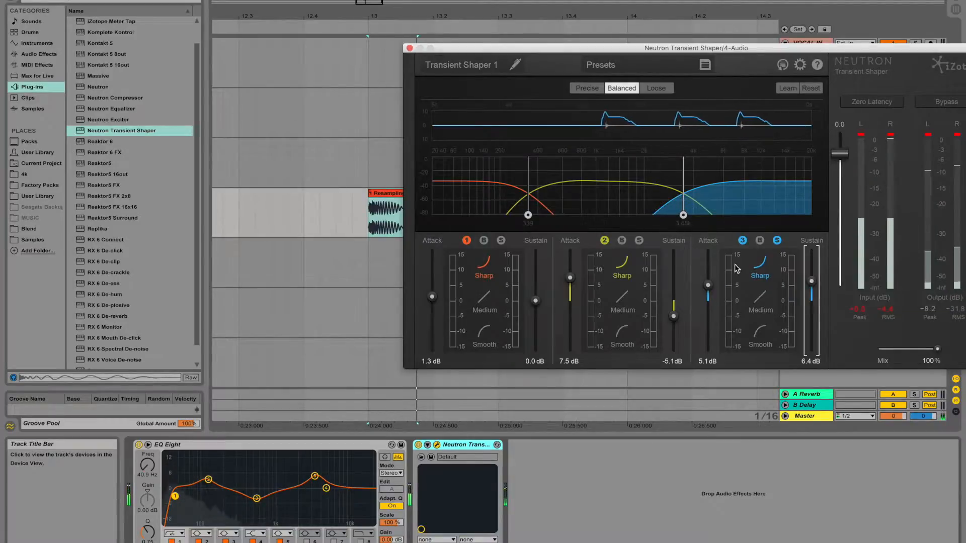
Unsolo band 3 to hear the full kick, stop playback, and close the Transient Shaper window
{"action": "left_click", "coordinate": [777, 240]}
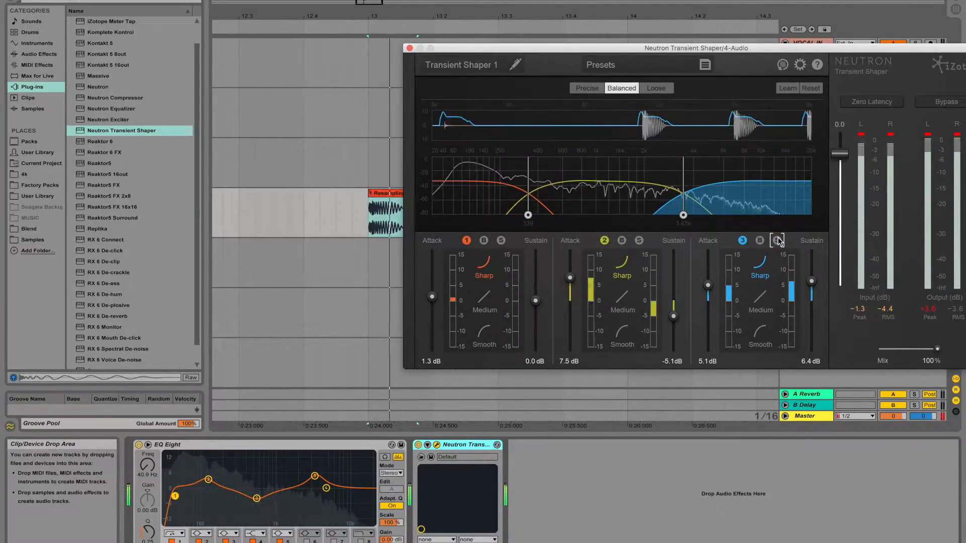
{"action": "key", "text": "space"}
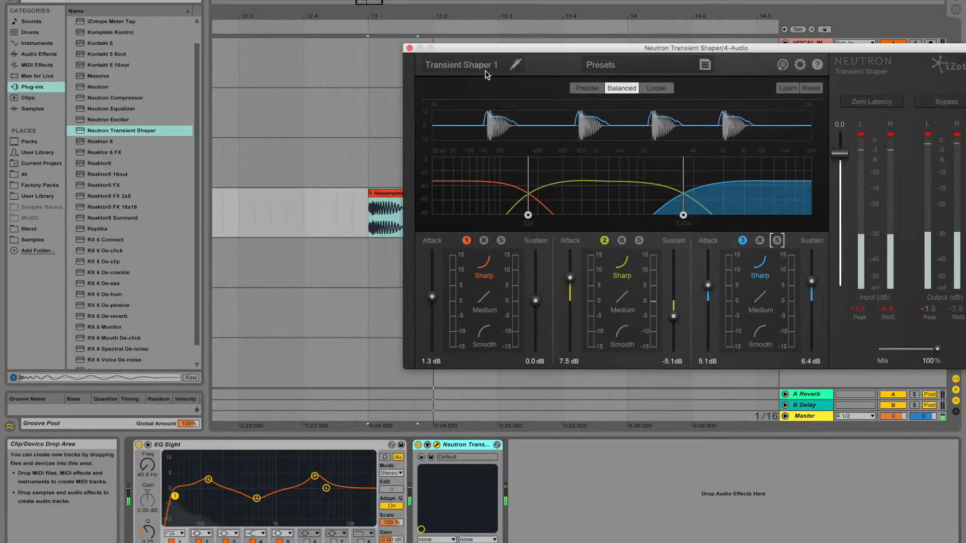
{"action": "left_click", "coordinate": [409, 48]}
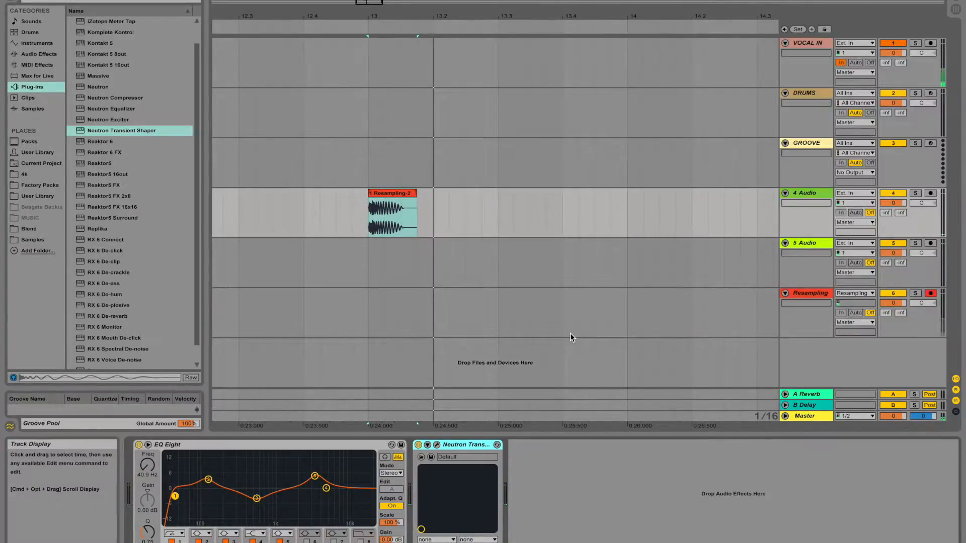
Record the processed kick onto the Resampling track from bar 13 and trim the recording to the original clip's length
{"action": "left_click", "coordinate": [369, 303]}
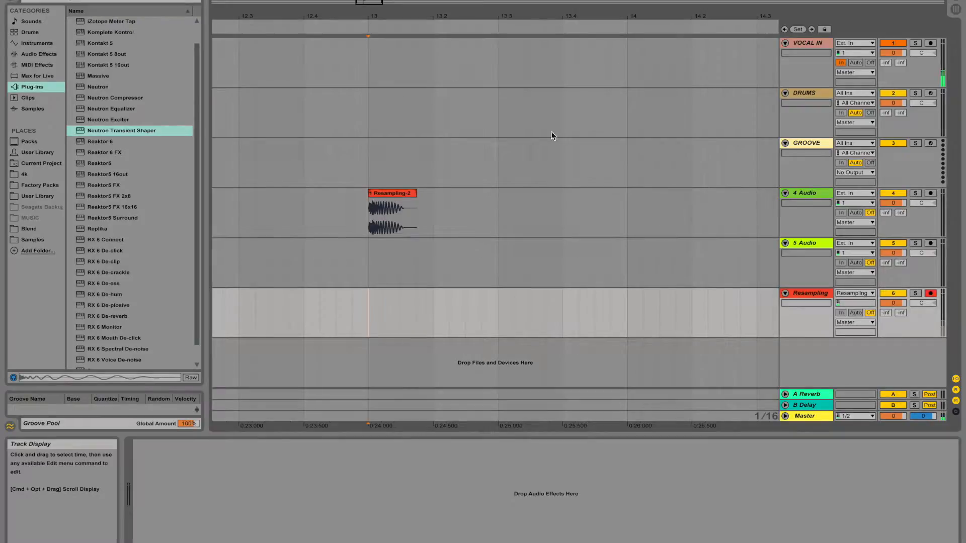
{"action": "left_click", "coordinate": [437, 0]}
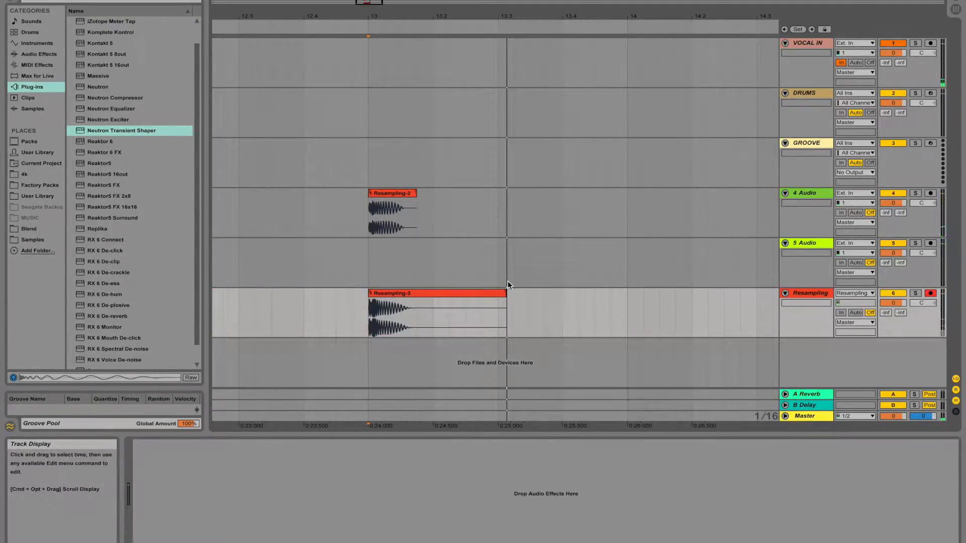
{"action": "left_click_drag", "start_coordinate": [505, 307], "coordinate": [421, 312]}
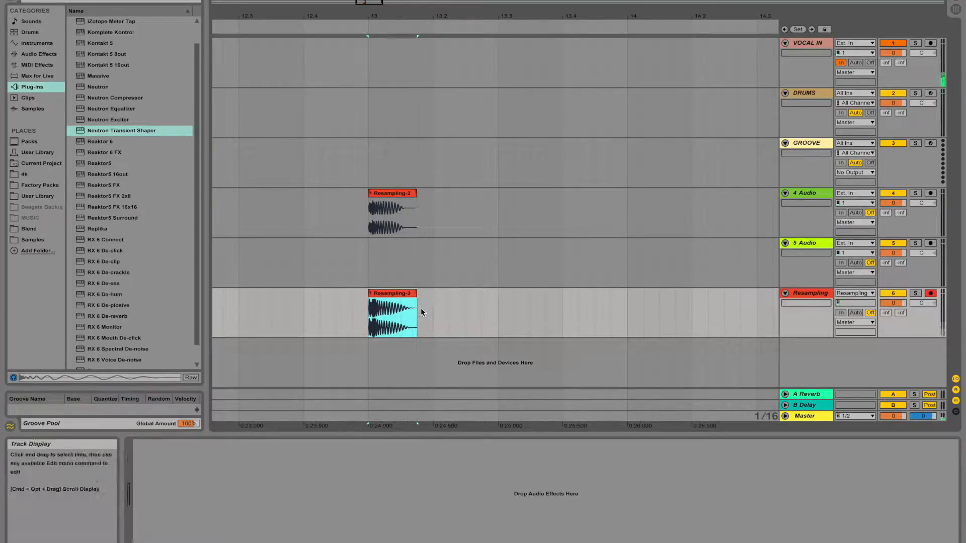
Delete the Resampling-2 clip from track 4 Audio and select the track's Neutron Transient Shaper
{"action": "left_click", "coordinate": [401, 194]}
{"action": "key", "text": "Delete"}
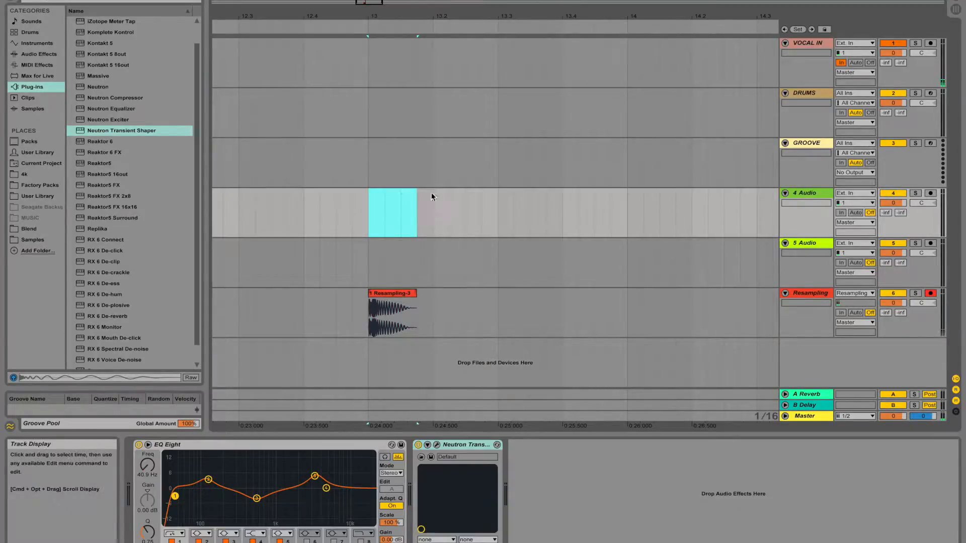
{"action": "left_click", "coordinate": [468, 446]}
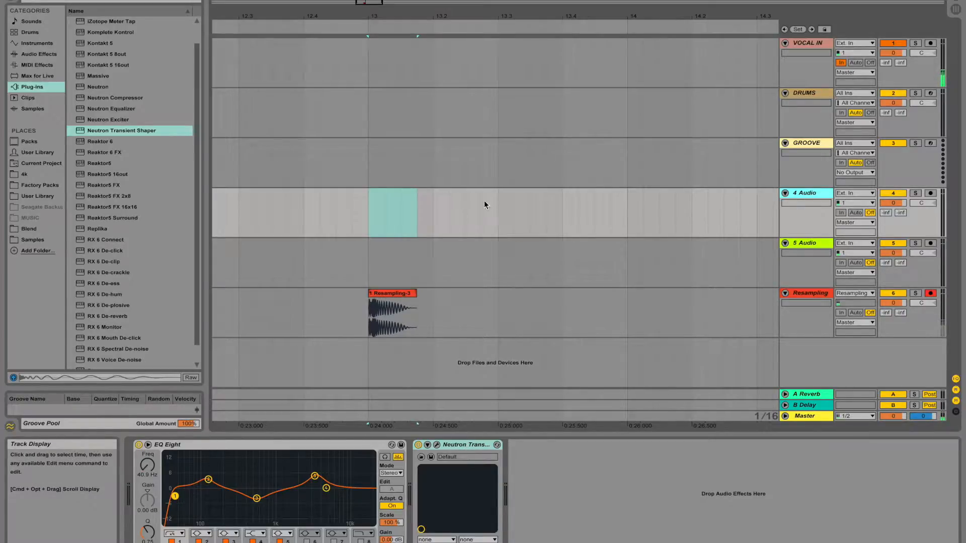
Load the Resampling-3 clip onto pad C1 of the DRUMS track's Drum Rack and audition the pad
{"action": "left_click", "coordinate": [391, 295]}
{"action": "left_click_drag", "start_coordinate": [802, 101], "coordinate": [315, 311]}
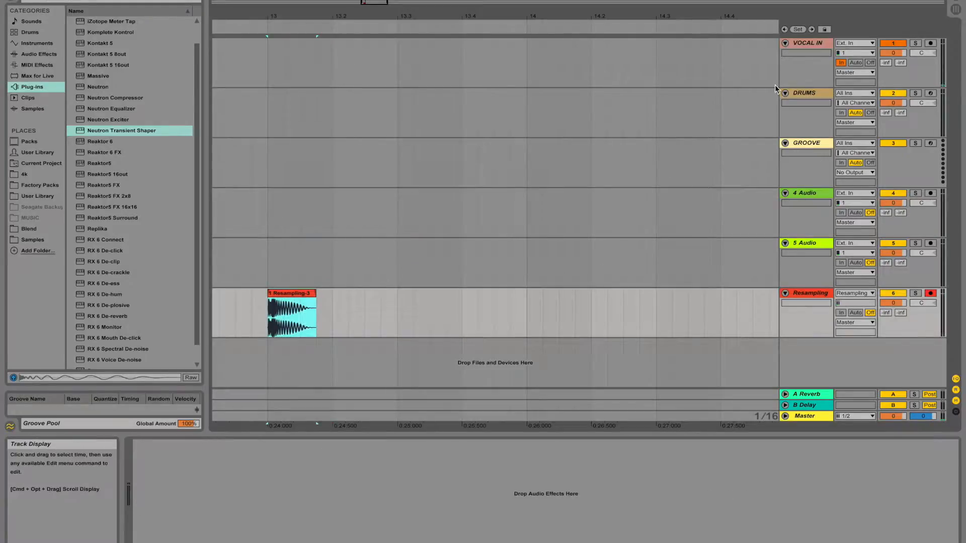
{"action": "left_click", "coordinate": [786, 95]}
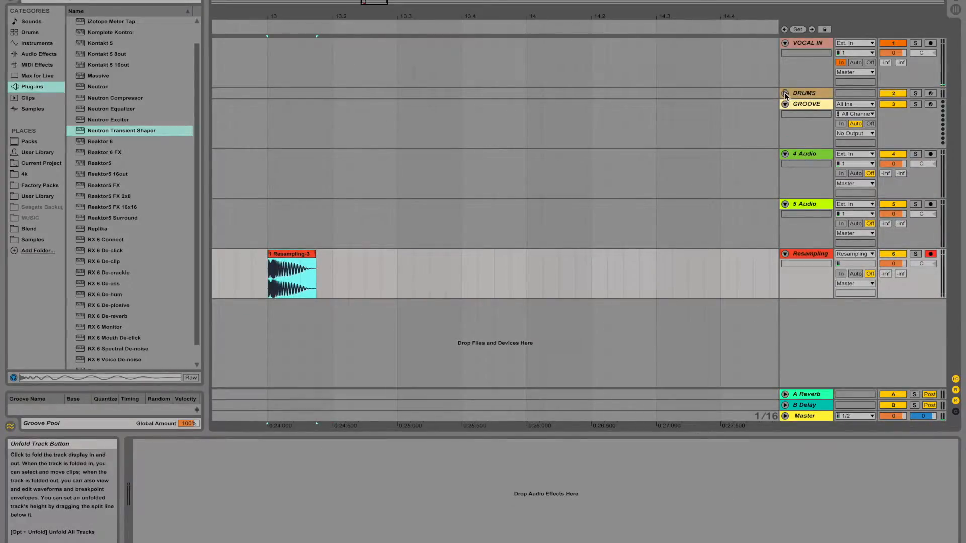
{"action": "left_click", "coordinate": [786, 95]}
{"action": "left_click", "coordinate": [808, 92]}
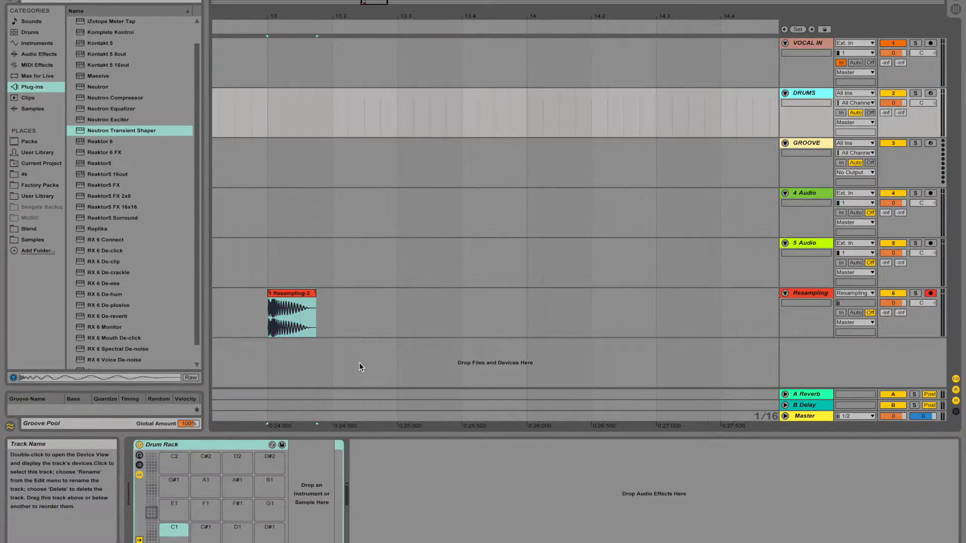
{"action": "left_click", "coordinate": [291, 295]}
{"action": "left_click_drag", "start_coordinate": [168, 538], "coordinate": [168, 538]}
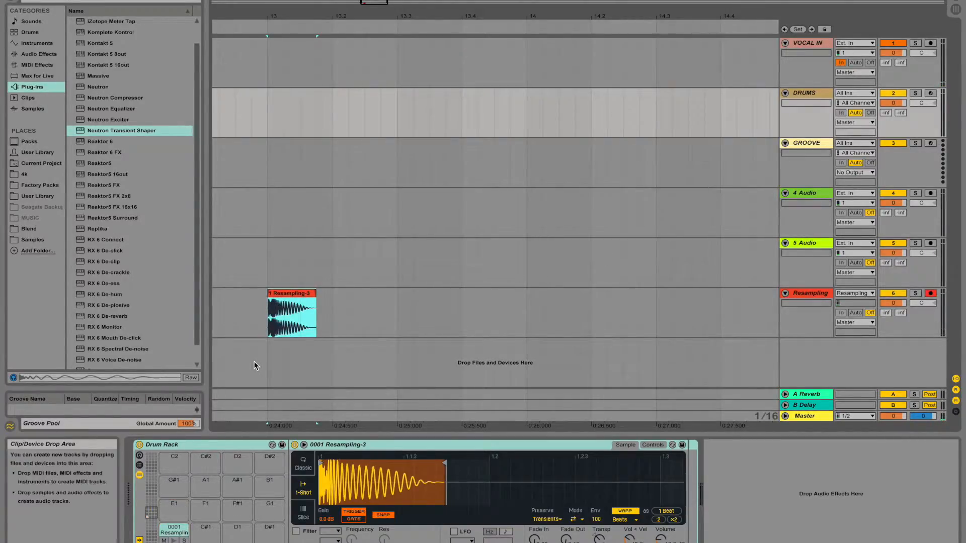
{"action": "left_click", "coordinate": [174, 541]}
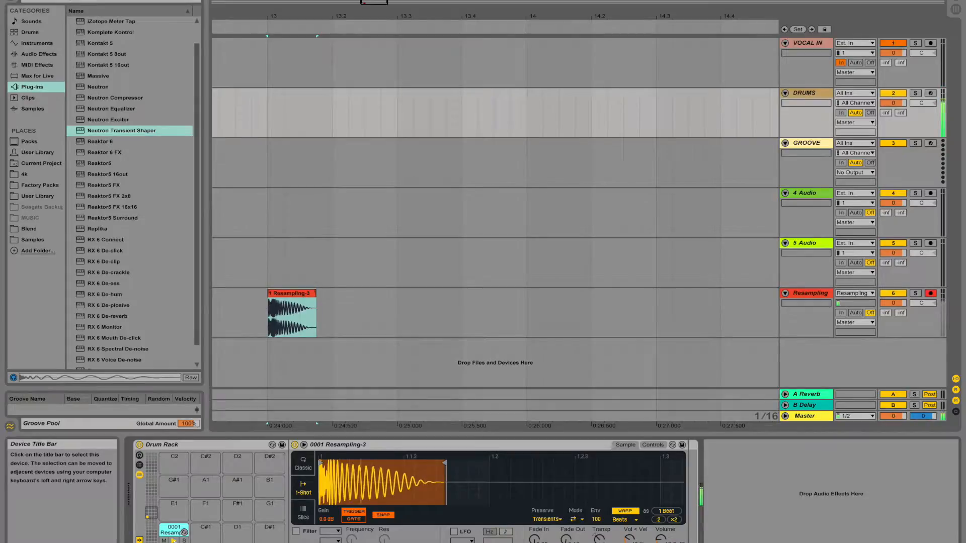
Delete the Resampling-3 clip from the Resampling track and rename Drum Rack pad C1 as Kick
{"action": "left_click", "coordinate": [289, 295]}
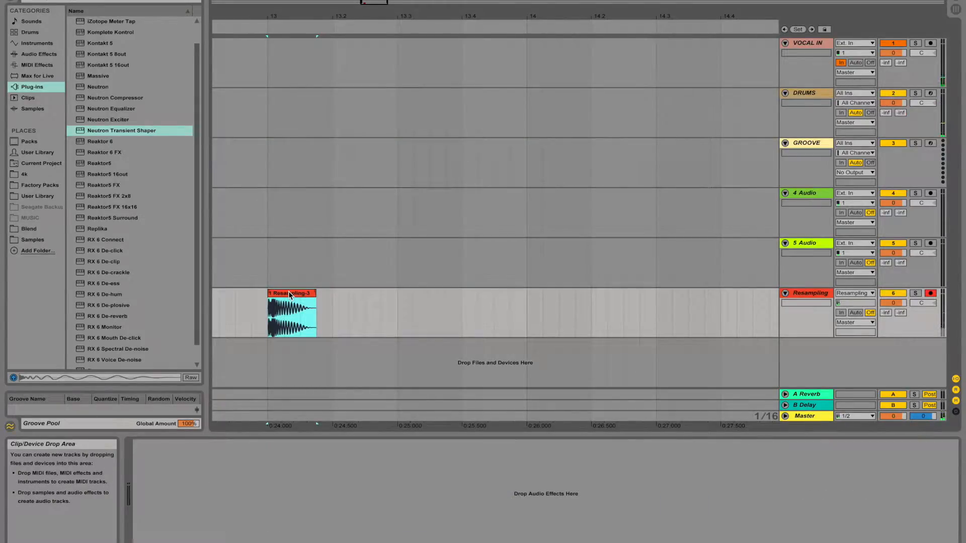
{"action": "key", "text": "Delete"}
{"action": "left_click", "coordinate": [808, 94]}
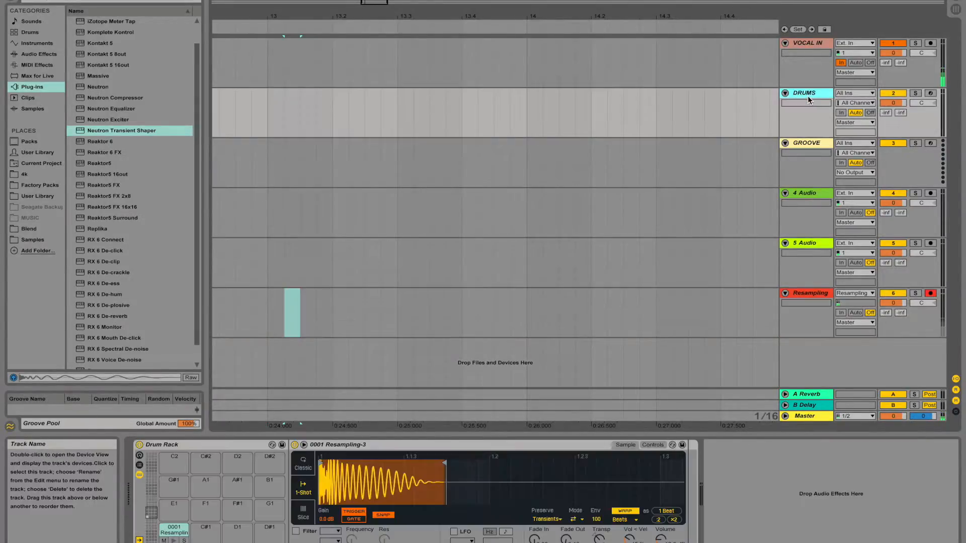
{"action": "left_click", "coordinate": [176, 530]}
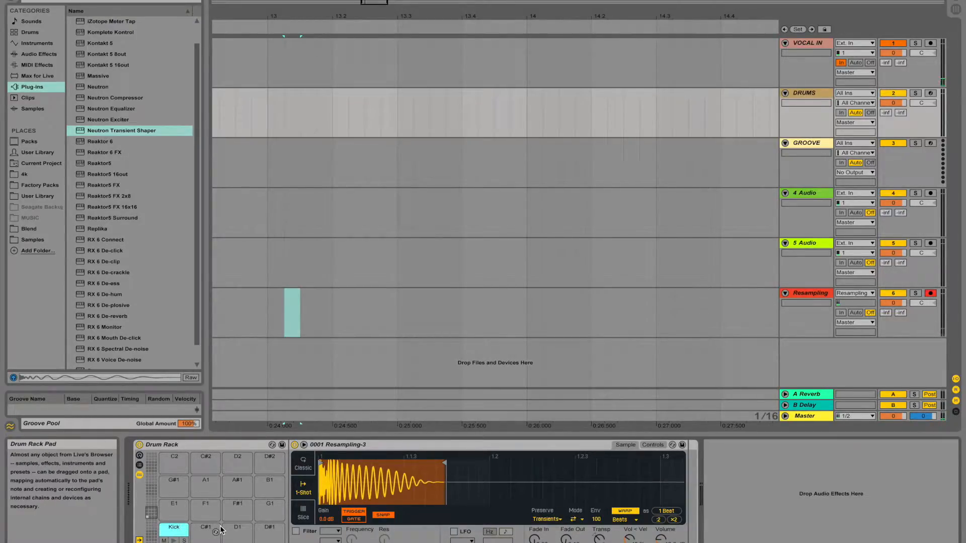
Audition tuned kicks in the 4k folder and place Kick_13_43.6Hz_F.wav on track 5 Audio at bar 13
{"action": "left_click", "coordinate": [30, 175]}
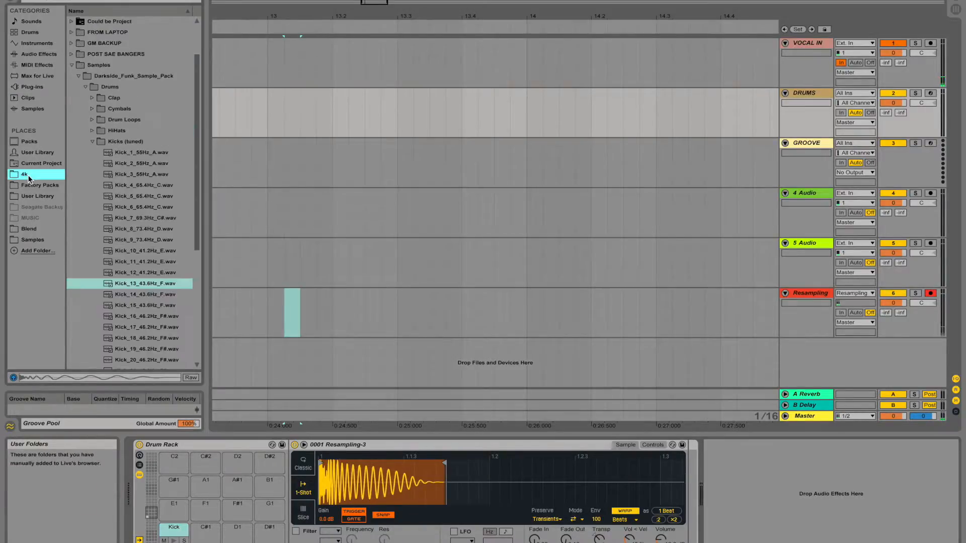
{"action": "left_click", "coordinate": [156, 267]}
{"action": "key", "text": "Down"}
{"action": "key", "text": "Down"}
{"action": "key", "text": "Down"}
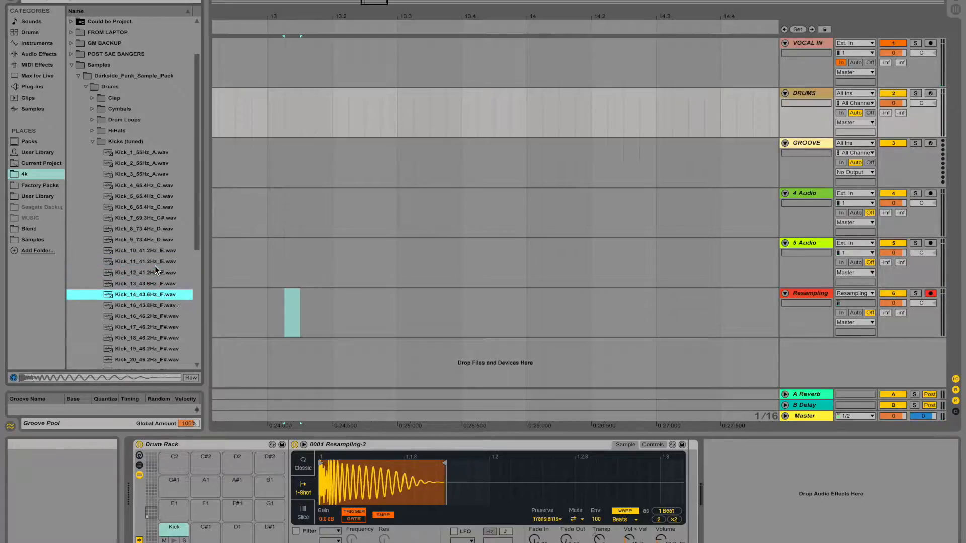
{"action": "key", "text": "Up"}
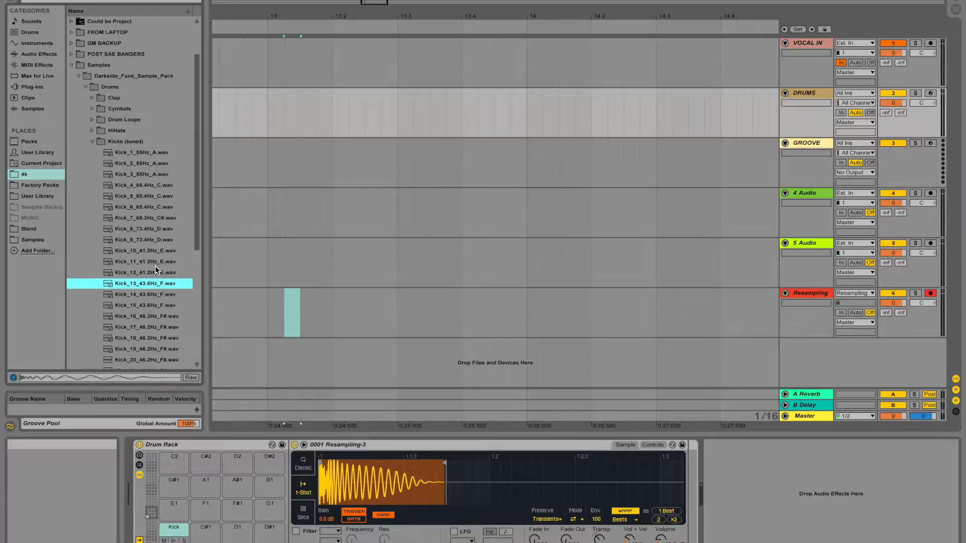
{"action": "mouse_move", "coordinate": [126, 283]}
{"action": "left_mouse_down"}
{"action": "mouse_move", "coordinate": [327, 288]}
{"action": "mouse_move", "coordinate": [313, 292]}
{"action": "mouse_move", "coordinate": [267, 256]}
{"action": "left_mouse_up"}
Add an EQ Eight to track 5 Audio
{"action": "left_click", "coordinate": [805, 244]}
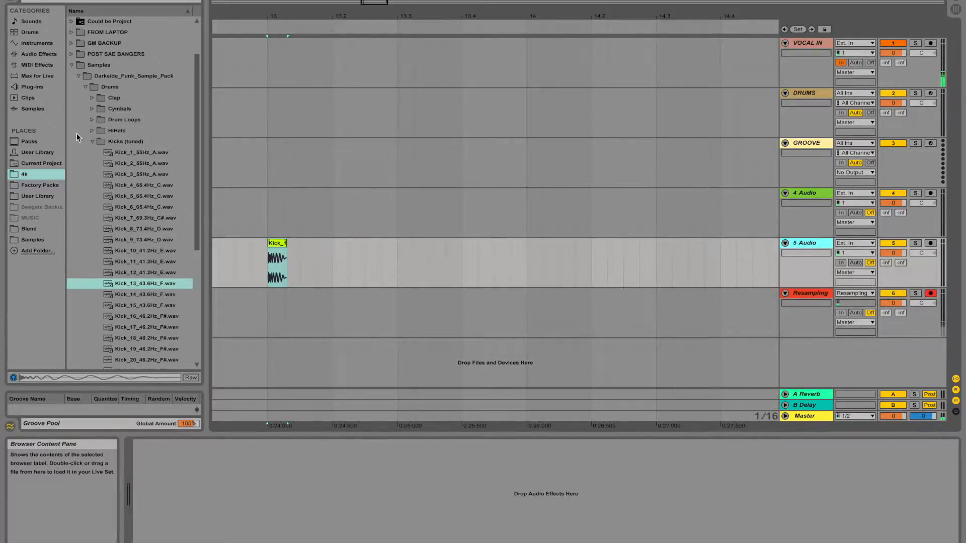
{"action": "left_click", "coordinate": [38, 54]}
{"action": "left_click", "coordinate": [104, 91]}
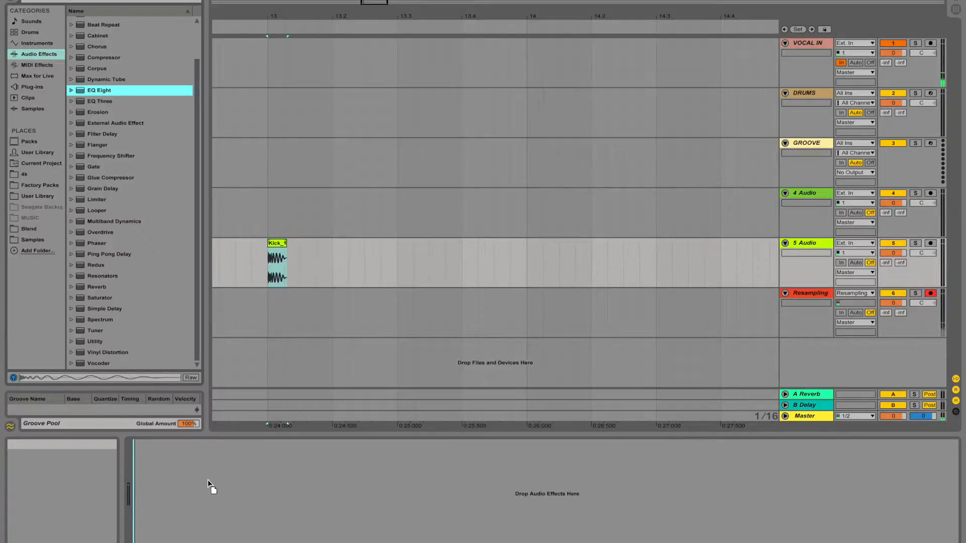
{"action": "left_click_drag", "start_coordinate": [208, 484], "coordinate": [210, 484]}
Set EQ Eight band 1 to a low cut at 220 Hz and enable band 8 as a high cut at about 3.29 kHz
{"action": "left_click", "coordinate": [175, 534]}
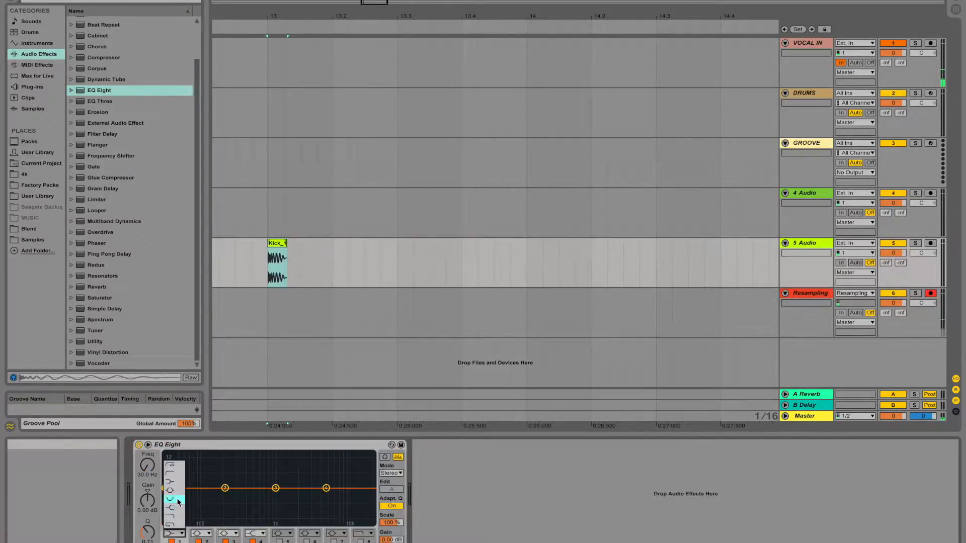
{"action": "left_click", "coordinate": [176, 476]}
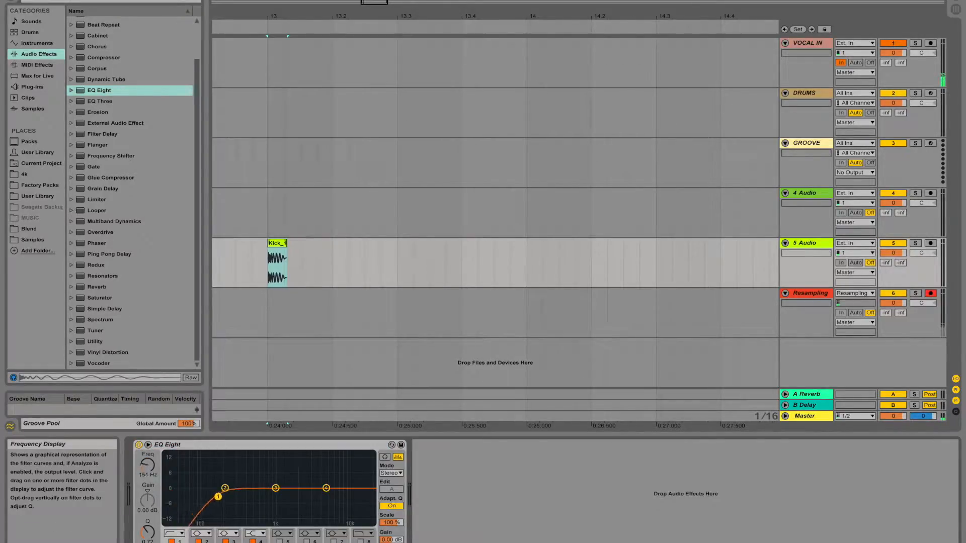
{"action": "key", "text": "space"}
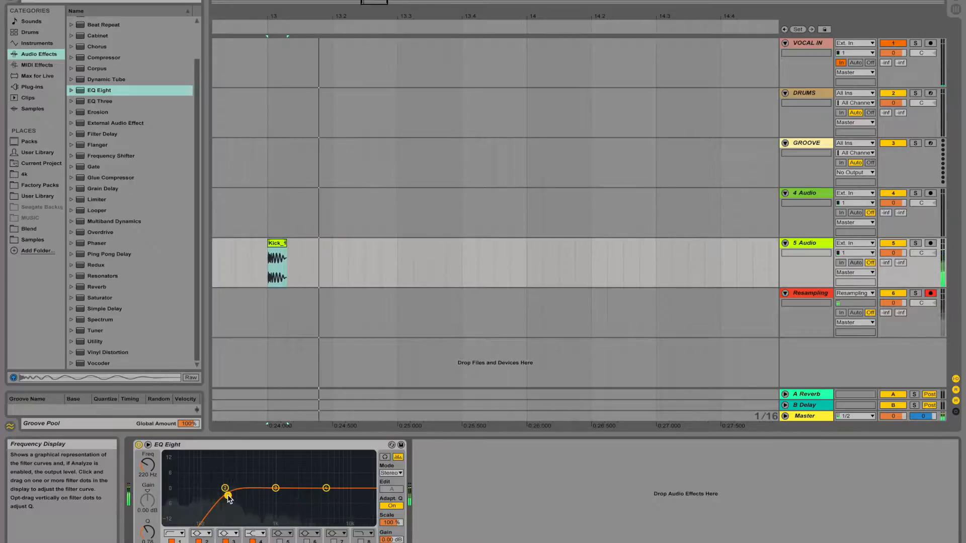
{"action": "left_click", "coordinate": [360, 541]}
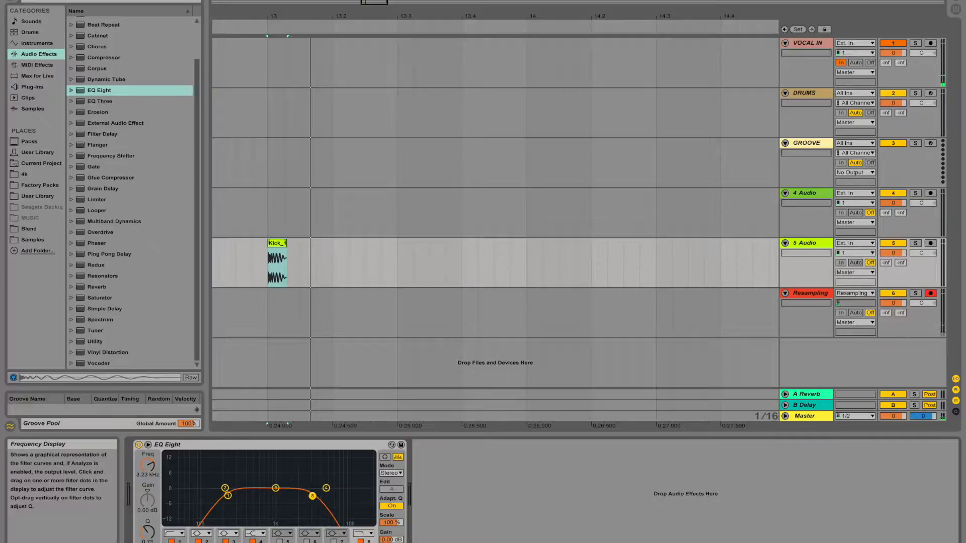
Record the filtered kick onto the Resampling track from bar 13 and trim it to the length of the clip on 5 Audio
{"action": "left_click", "coordinate": [430, 296]}
{"action": "left_click", "coordinate": [265, 305]}
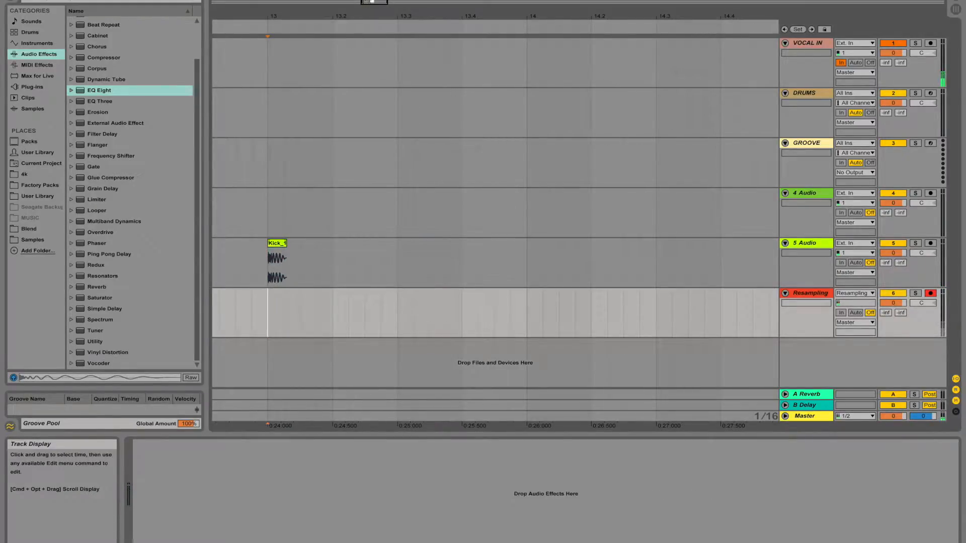
{"action": "left_click", "coordinate": [352, 1]}
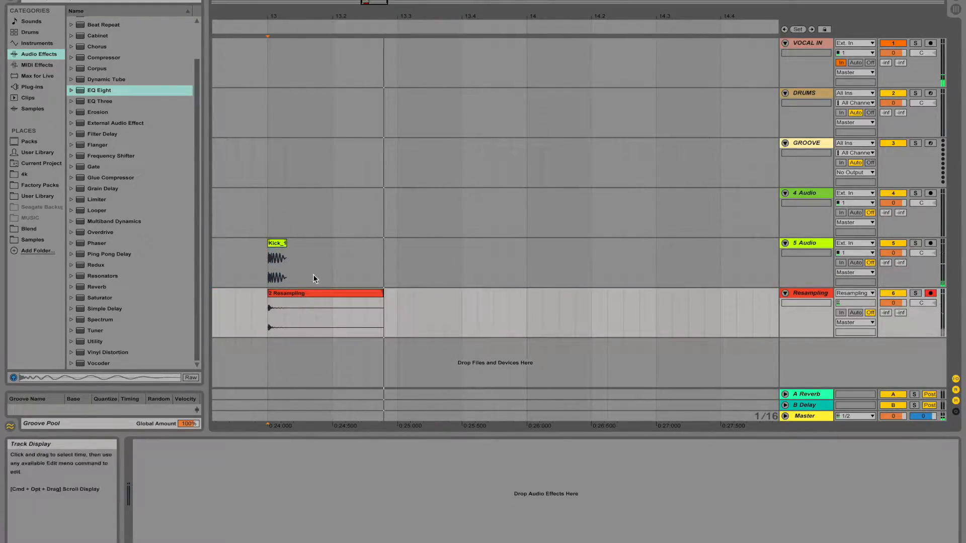
{"action": "left_click_drag", "start_coordinate": [379, 306], "coordinate": [292, 297]}
Delete the kick clip and the EQ Eight from track 5 Audio
{"action": "left_click", "coordinate": [279, 248]}
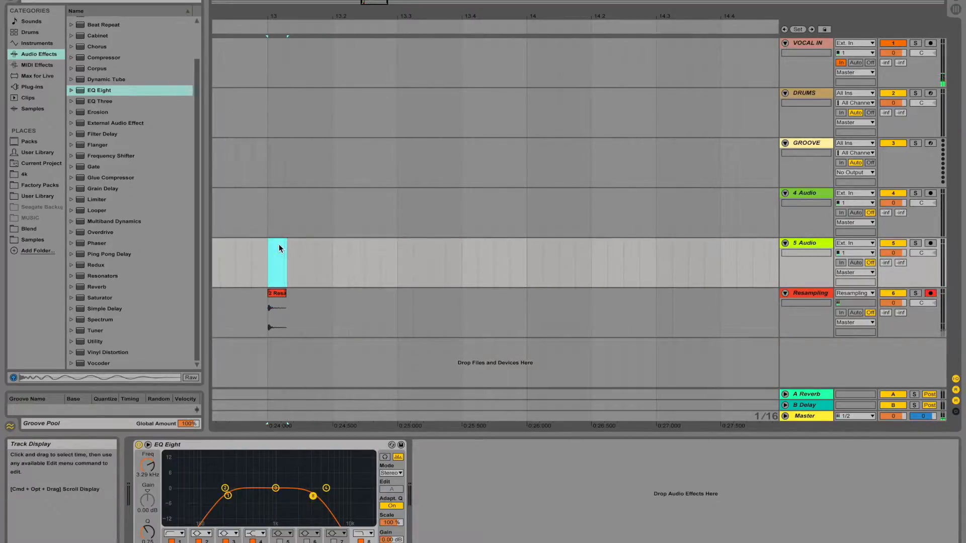
{"action": "left_click", "coordinate": [322, 446]}
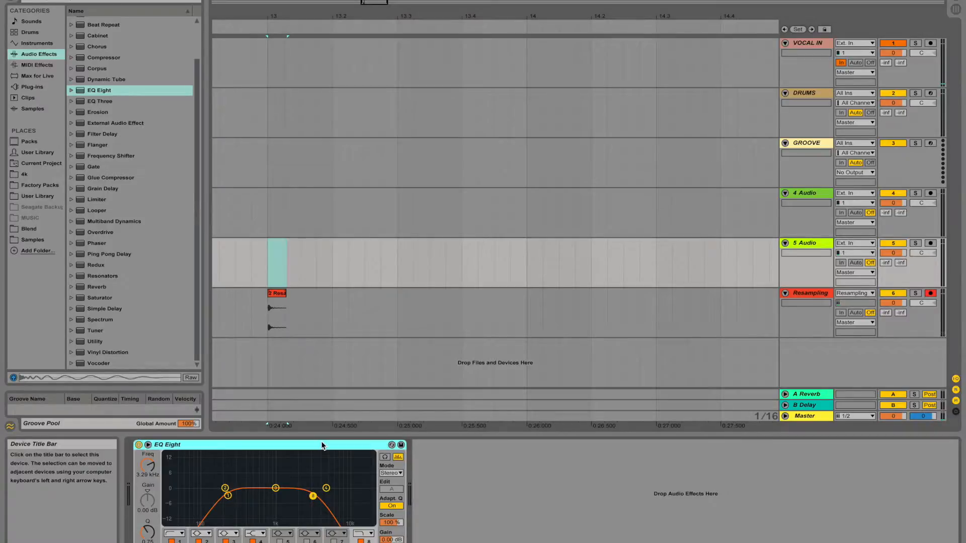
{"action": "key", "text": "Delete"}
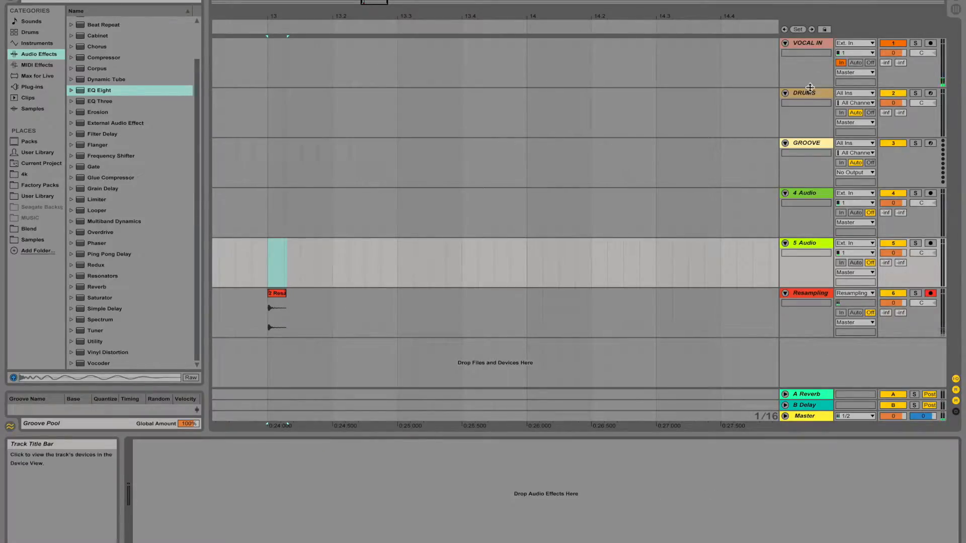
Load the filtered kick resample from the Resampling track onto the DRUMS rack's C#1 pad and rename the pad Knock
{"action": "left_click", "coordinate": [807, 94]}
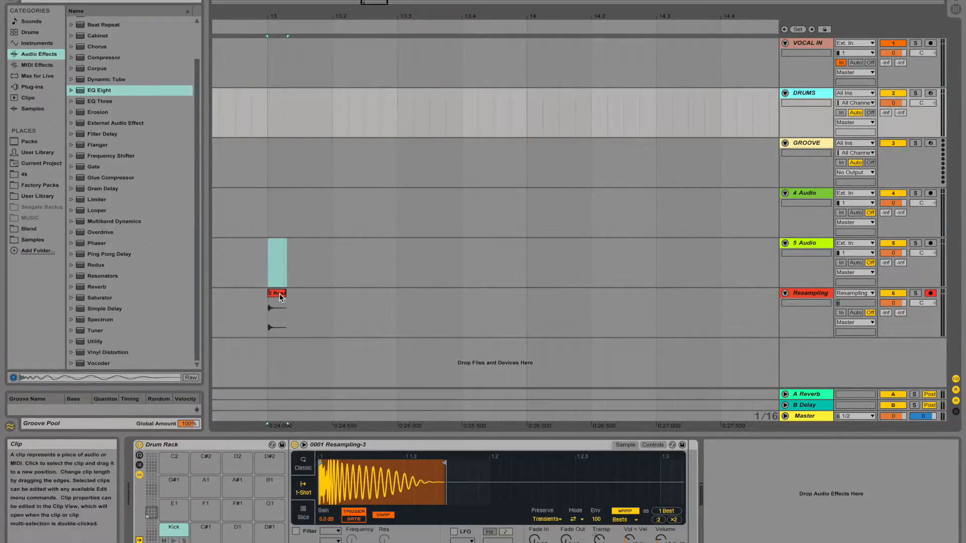
{"action": "left_click", "coordinate": [279, 294]}
{"action": "left_click_drag", "start_coordinate": [212, 538], "coordinate": [213, 539]}
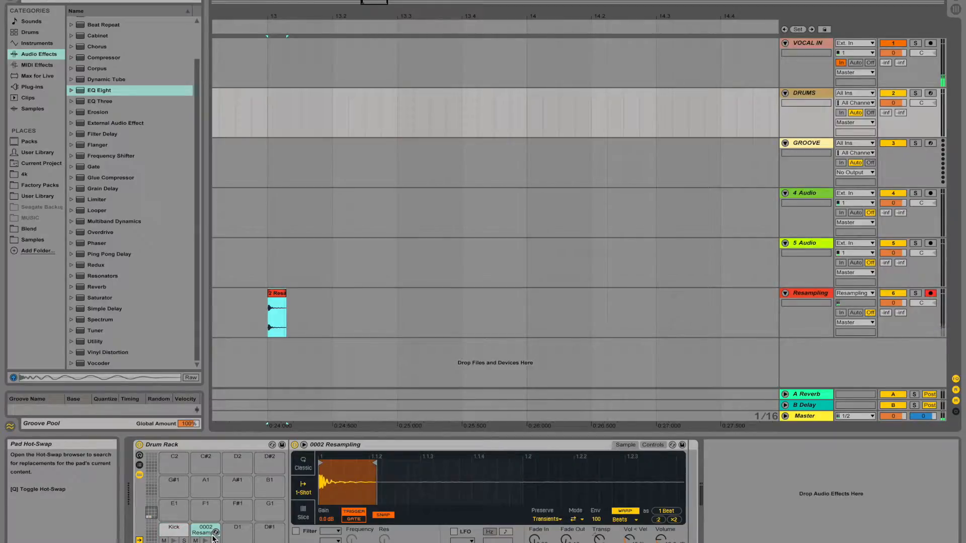
{"action": "left_click", "coordinate": [211, 533]}
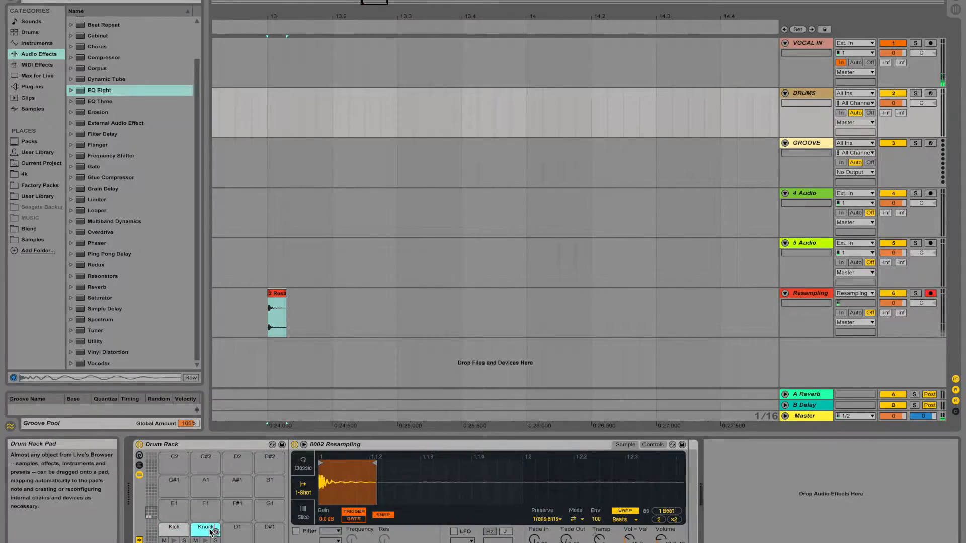
Delete the filtered kick clip from the Resampling track
{"action": "left_click", "coordinate": [276, 266]}
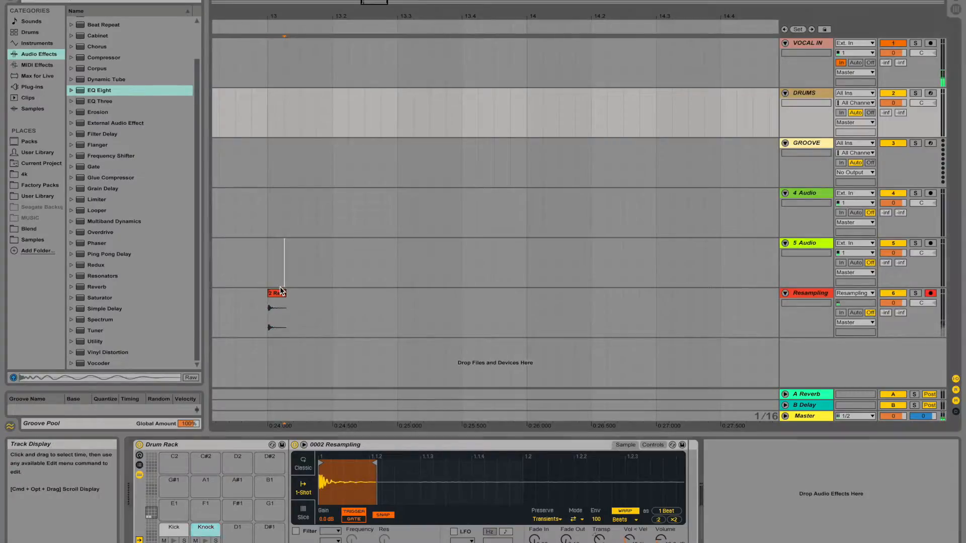
{"action": "left_click", "coordinate": [276, 295]}
{"action": "key", "text": "Delete"}
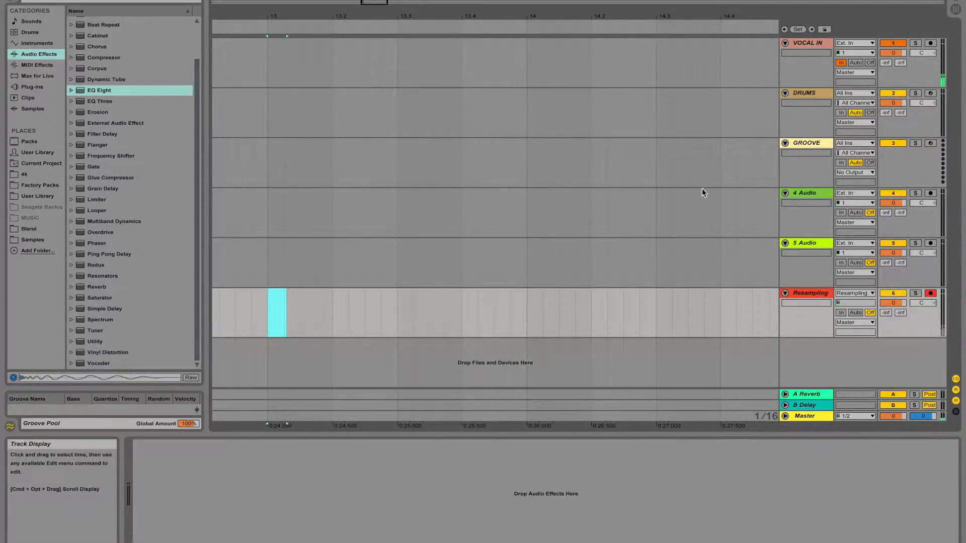
Display the DRUMS rack, collapse the Kicks (tuned) folder in 4k and expand Snares (tuned) in Darkside_Funk_Sample_Pack
{"action": "left_click", "coordinate": [804, 92]}
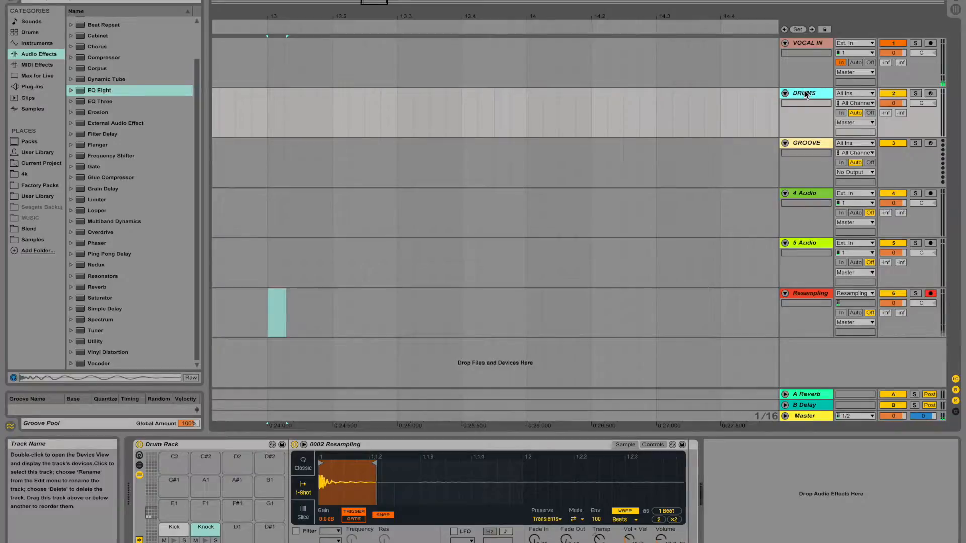
{"action": "left_click", "coordinate": [22, 173]}
{"action": "left_click", "coordinate": [101, 140]}
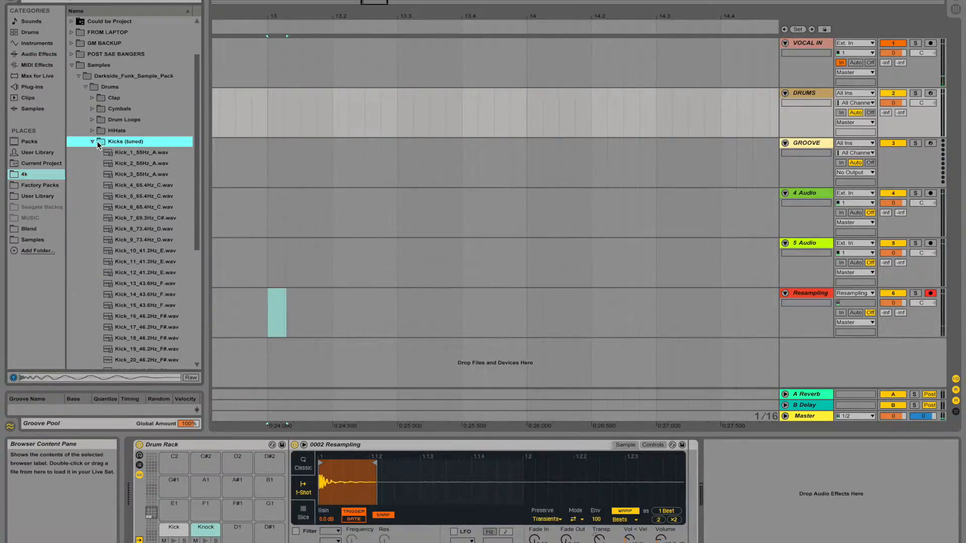
{"action": "left_click", "coordinate": [91, 142]}
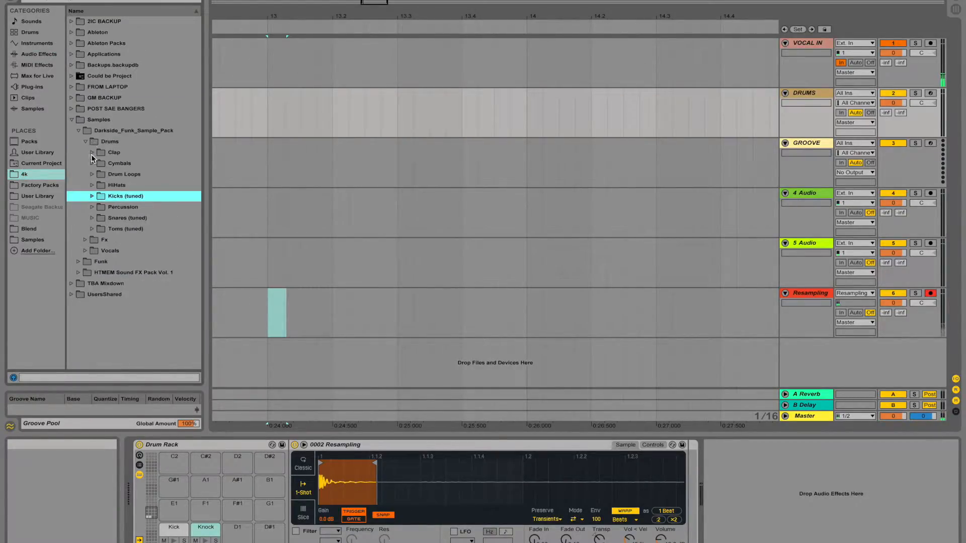
{"action": "left_click", "coordinate": [92, 218]}
{"action": "scroll", "coordinate": [111, 305], "scroll_direction": "down", "scroll_amount": 6}
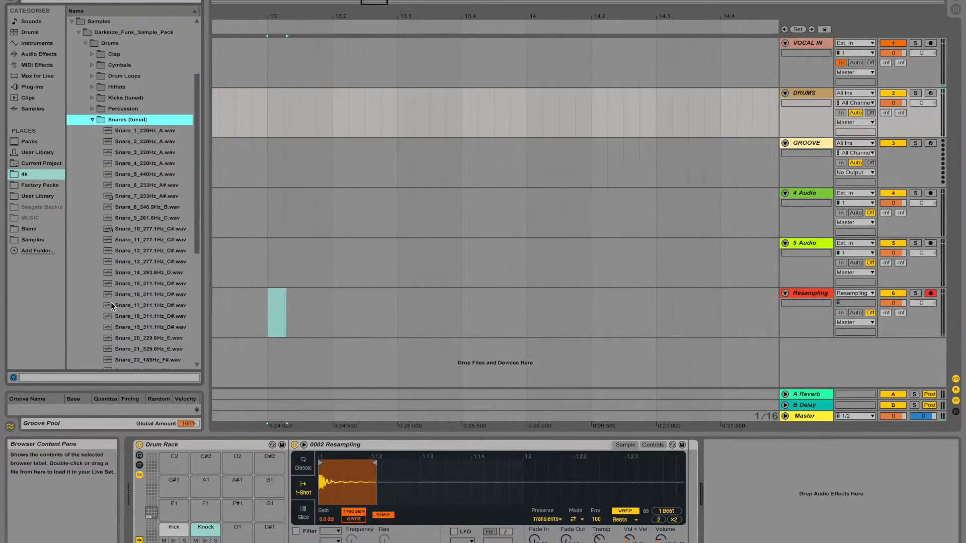
Audition the samples in the Snares (tuned) folder to choose a snare
{"action": "scroll", "coordinate": [111, 306], "scroll_direction": "down", "scroll_amount": 1}
{"action": "left_click", "coordinate": [151, 218]}
{"action": "key", "text": "Down"}
{"action": "key", "text": "Down"}
{"action": "key", "text": "Down"}
{"action": "key", "text": "Down"}
{"action": "key", "text": "Up"}
{"action": "key", "text": "Up"}
{"action": "key", "text": "Up"}
{"action": "key", "text": "Up"}
{"action": "key", "text": "Up"}
{"action": "key", "text": "Up"}
{"action": "key", "text": "Up"}
{"action": "key", "text": "Up"}
{"action": "key", "text": "Up"}
{"action": "key", "text": "Up"}
{"action": "key", "text": "Up"}
{"action": "key", "text": "Up"}
{"action": "key", "text": "Up"}
{"action": "key", "text": "Up"}
{"action": "key", "text": "Up"}
{"action": "key", "text": "Up"}
{"action": "key", "text": "Up"}
{"action": "key", "text": "Up"}
{"action": "key", "text": "Up"}
{"action": "key", "text": "Down"}
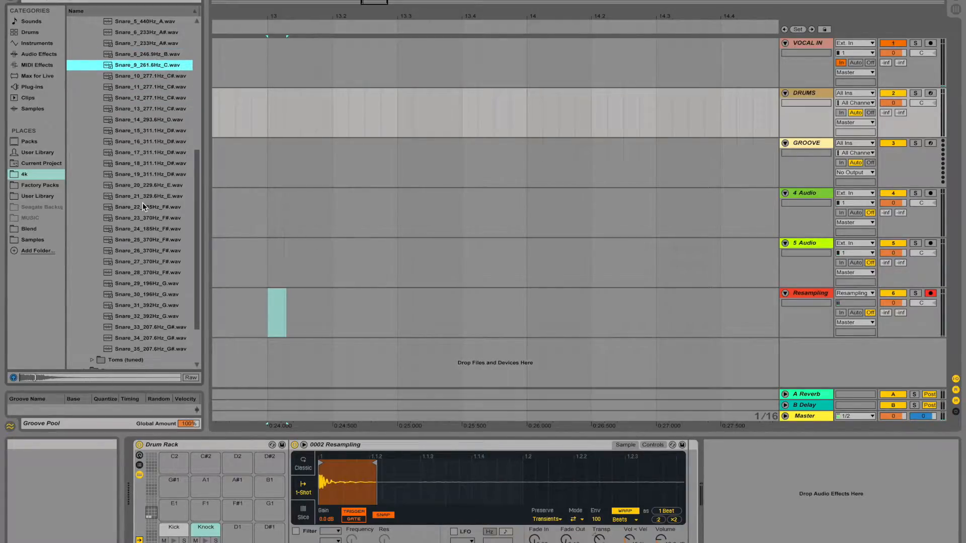
{"action": "key", "text": "Up"}
{"action": "key", "text": "Up"}
{"action": "key", "text": "Up"}
{"action": "key", "text": "Up"}
{"action": "key", "text": "Up"}
{"action": "key", "text": "Down"}
{"action": "key", "text": "Down"}
{"action": "key", "text": "Down"}
{"action": "key", "text": "Down"}
{"action": "key", "text": "Down"}
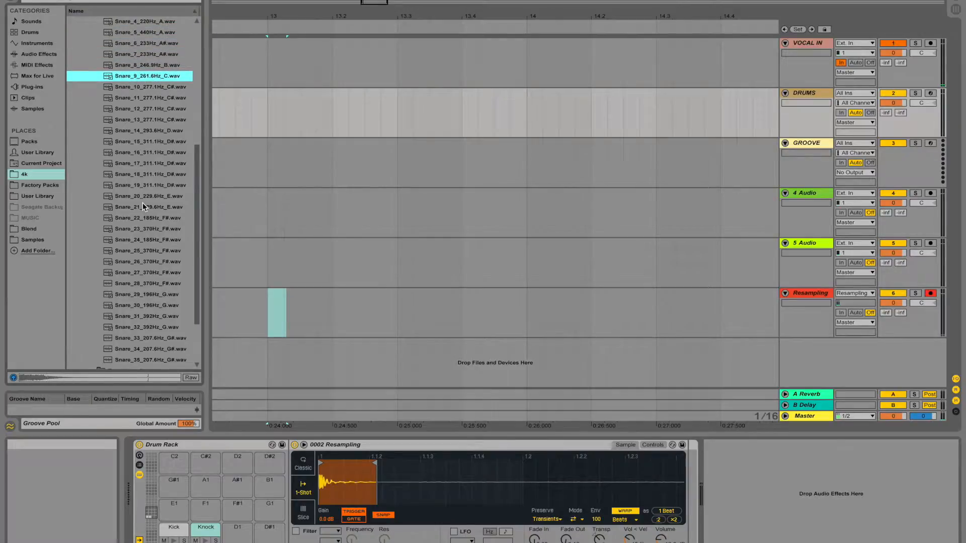
{"action": "key", "text": "Up"}
{"action": "key", "text": "Down"}
{"action": "key", "text": "Down"}
{"action": "key", "text": "Down"}
{"action": "key", "text": "Down"}
{"action": "key", "text": "Down"}
{"action": "key", "text": "Down"}
{"action": "key", "text": "Down"}
{"action": "key", "text": "Down"}
{"action": "key", "text": "Down"}
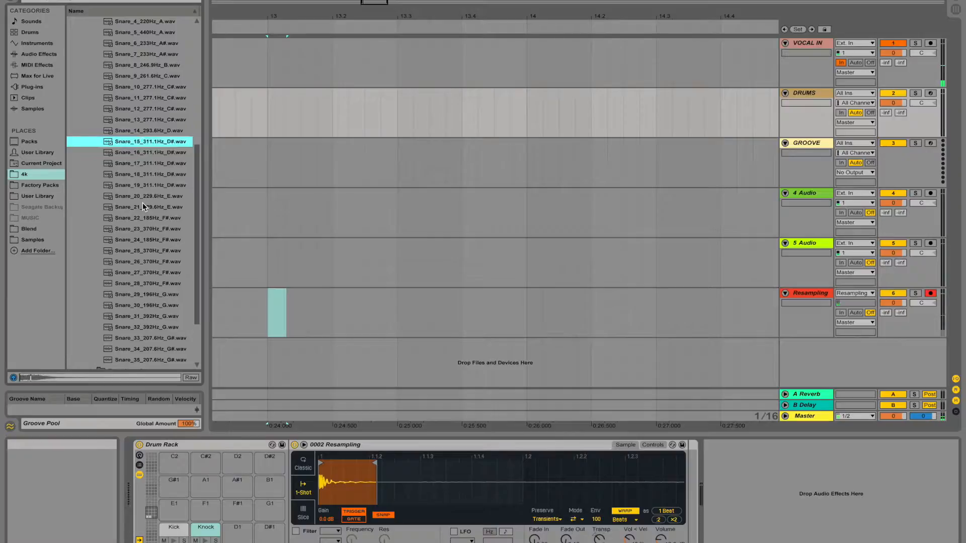
{"action": "key", "text": "Down"}
{"action": "key", "text": "Down"}
{"action": "key", "text": "Down"}
{"action": "key", "text": "Down"}
{"action": "key", "text": "Down"}
{"action": "key", "text": "Down"}
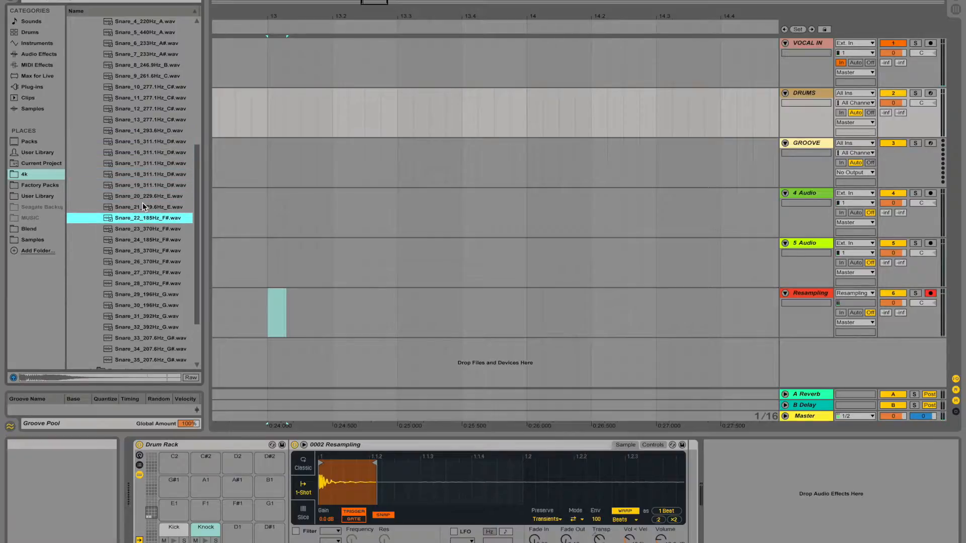
{"action": "key", "text": "Down"}
{"action": "key", "text": "Up"}
{"action": "key", "text": "Up"}
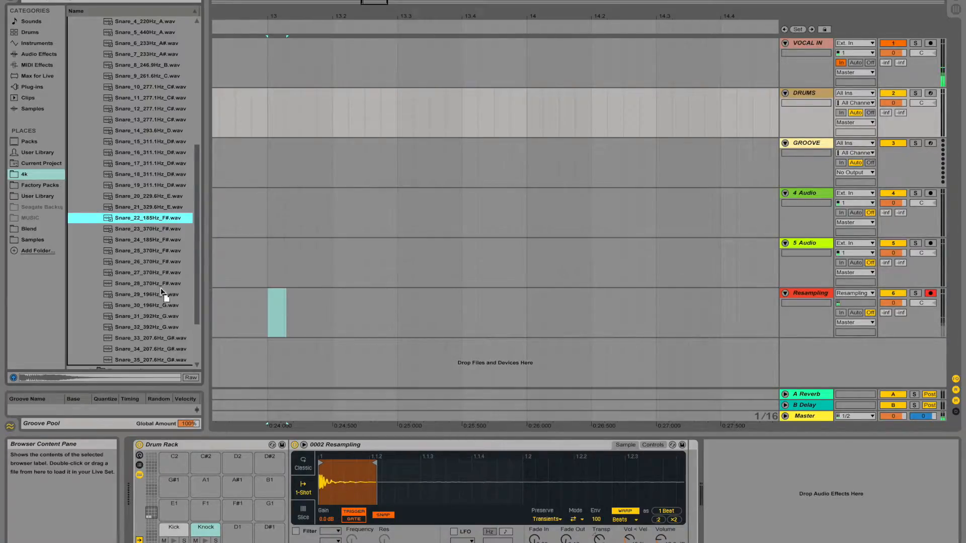
Load Snare_22_185Hz_F#.wav onto the rack's D1 pad and place the sample on track 4 Audio at bar 13
{"action": "left_click_drag", "start_coordinate": [242, 541], "coordinate": [238, 533]}
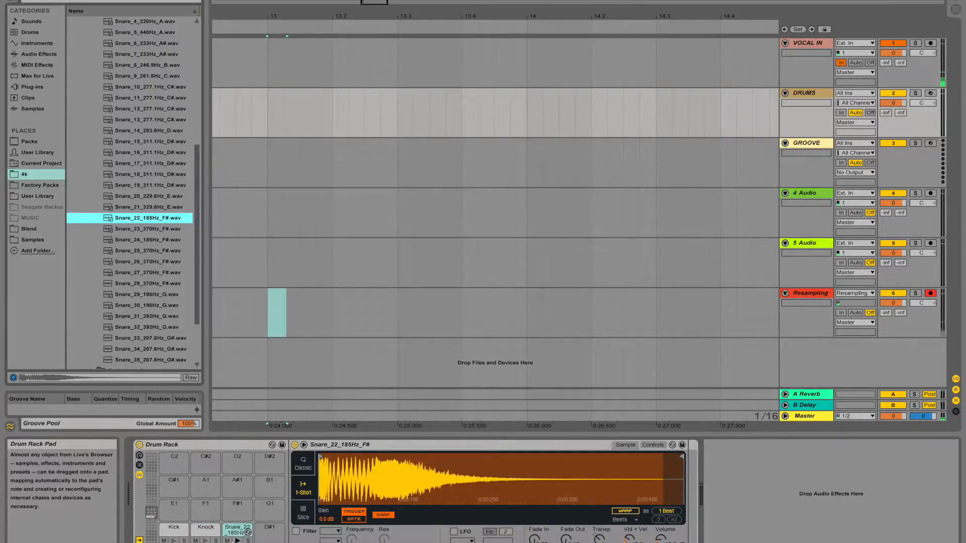
{"action": "left_click", "coordinate": [239, 533]}
{"action": "left_click_drag", "start_coordinate": [297, 258], "coordinate": [275, 279]}
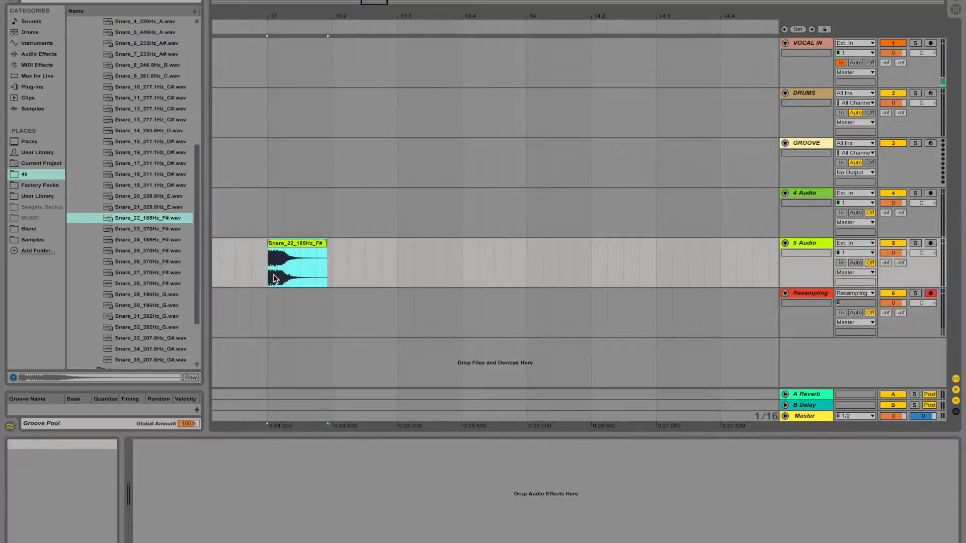
{"action": "left_click", "coordinate": [807, 97]}
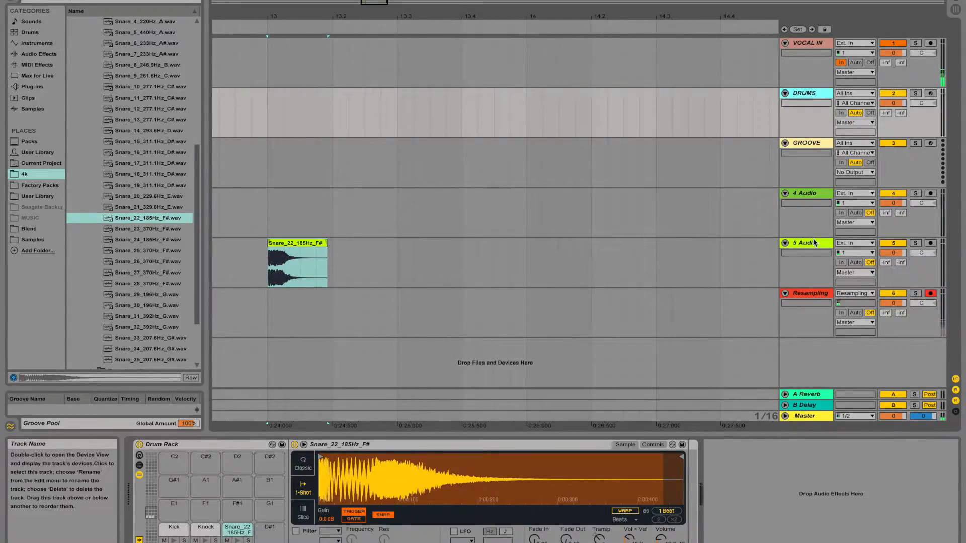
{"action": "left_click_drag", "start_coordinate": [289, 244], "coordinate": [283, 211]}
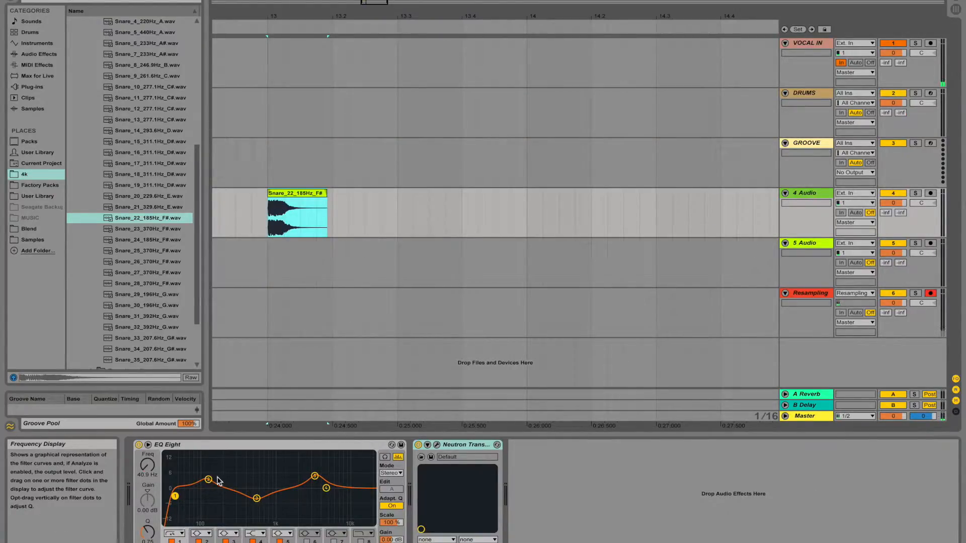
Move EQ Eight's band 1 low cut on 4 Audio to 155 Hz and change band 2 to a low shelf
{"action": "key", "text": "space"}
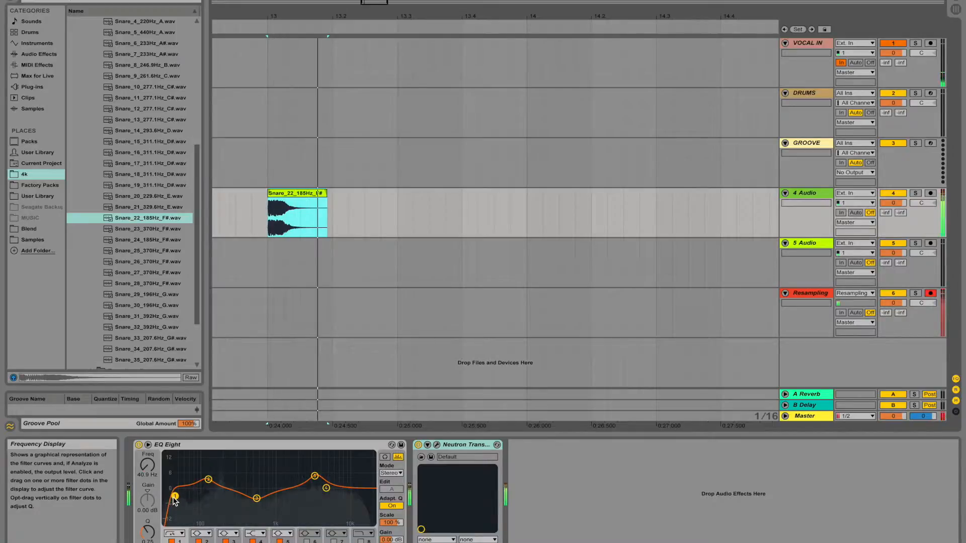
{"action": "left_click_drag", "start_coordinate": [176, 496], "coordinate": [213, 497]}
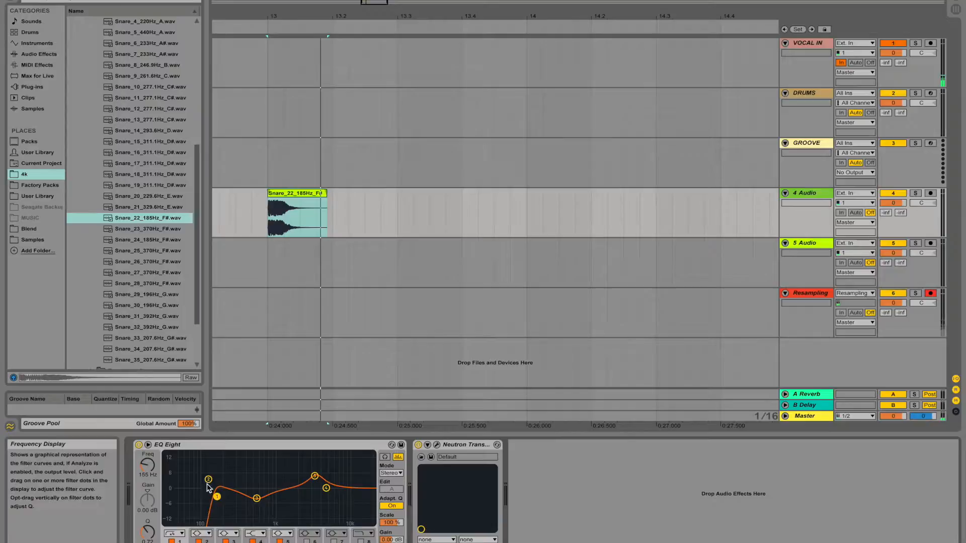
{"action": "left_click", "coordinate": [198, 542]}
{"action": "left_click", "coordinate": [202, 534]}
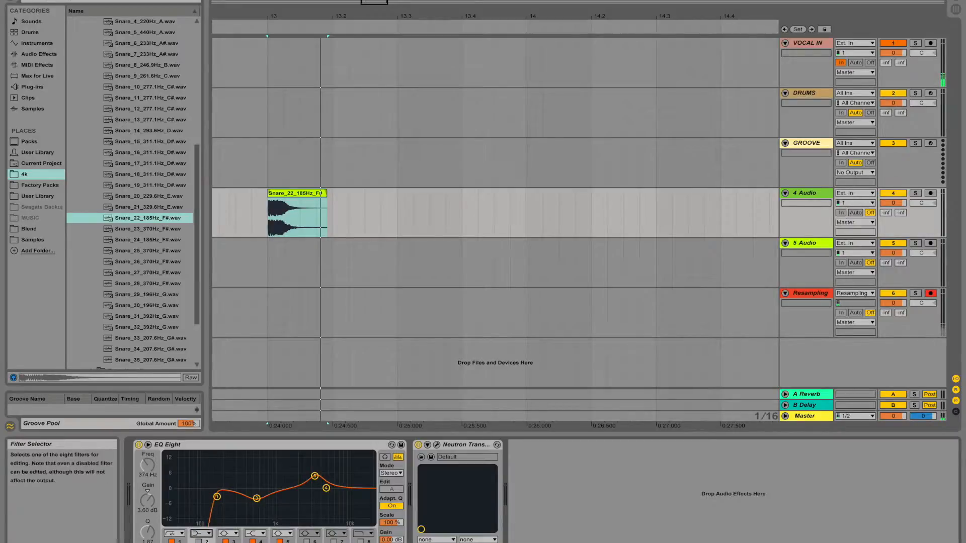
While playing the snare, set the EQ Eight low shelf to 539 Hz at 6.32 dB and the upper bell to 4.02 kHz at 5.33 dB
{"action": "double_click", "coordinate": [244, 482]}
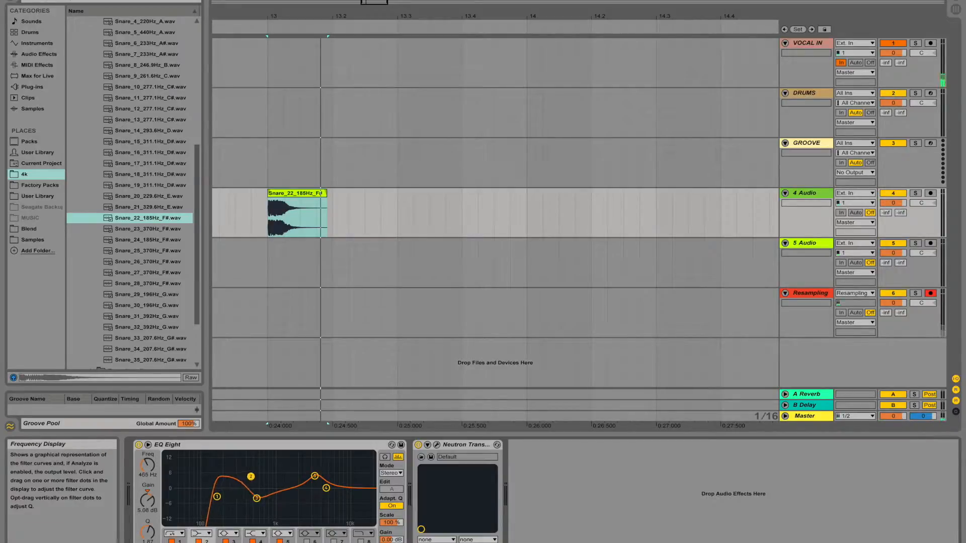
{"action": "key", "text": "space"}
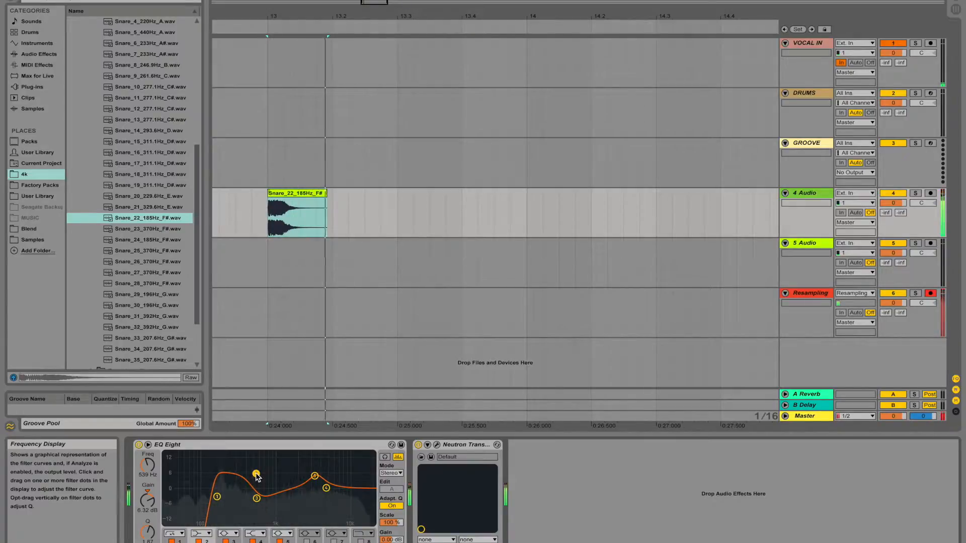
{"action": "key", "text": "space"}
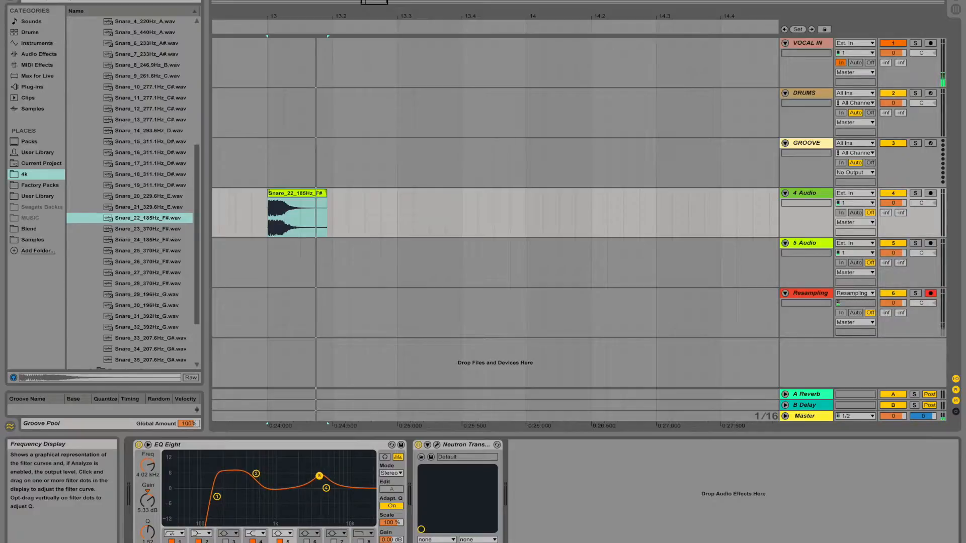
{"action": "key", "text": "space"}
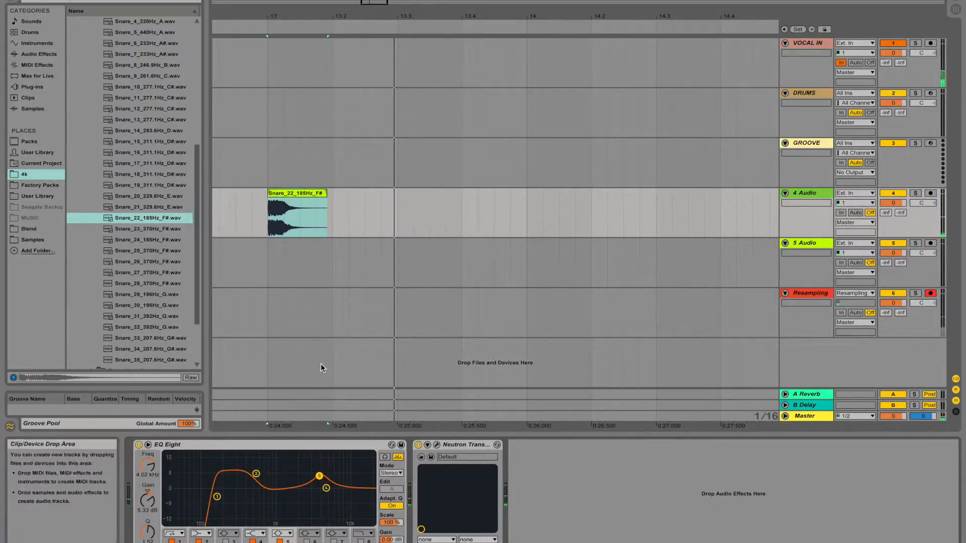
Open Neutron Transient Shaper on 4 Audio, raise the low crossover, solo band 1 and set its attack to -1.9 dB
{"action": "left_click", "coordinate": [437, 446]}
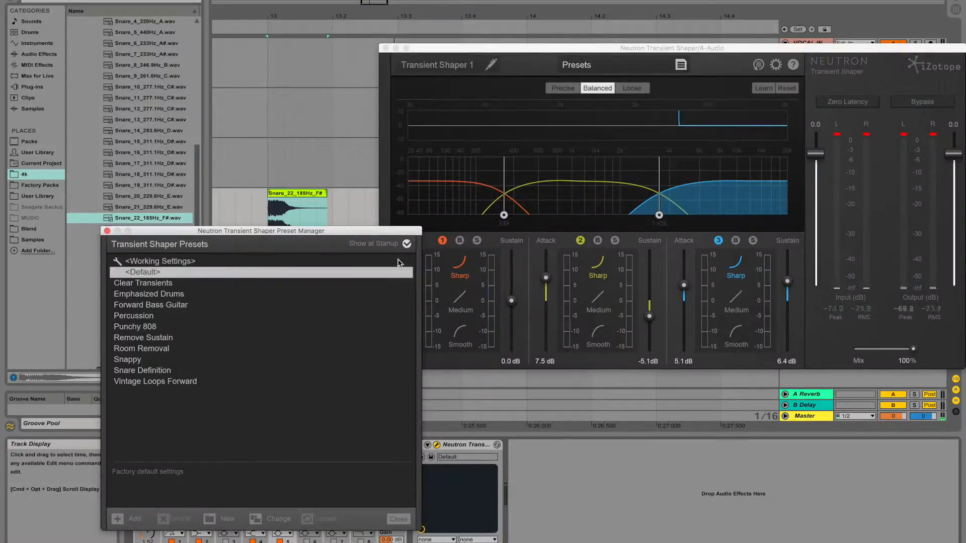
{"action": "left_click", "coordinate": [107, 231]}
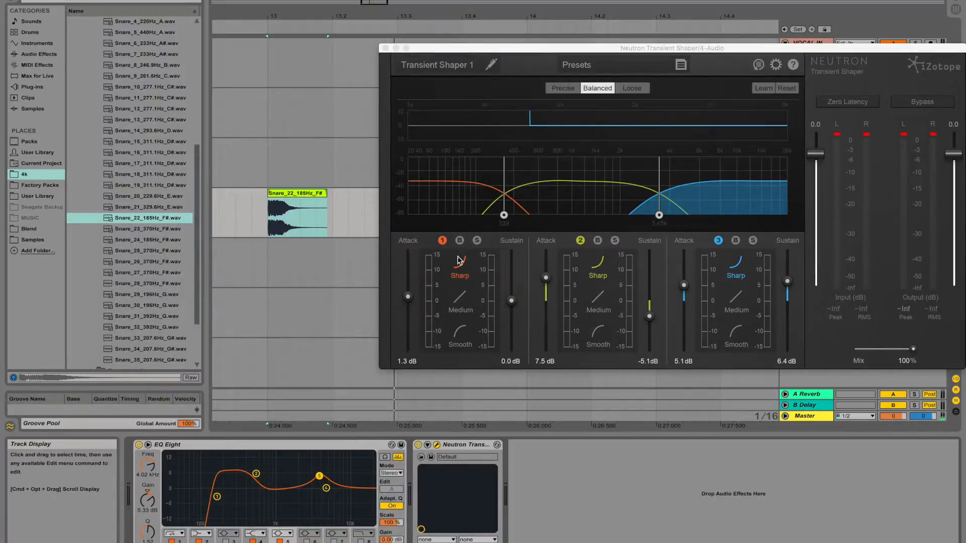
{"action": "left_click_drag", "start_coordinate": [504, 216], "coordinate": [531, 216]}
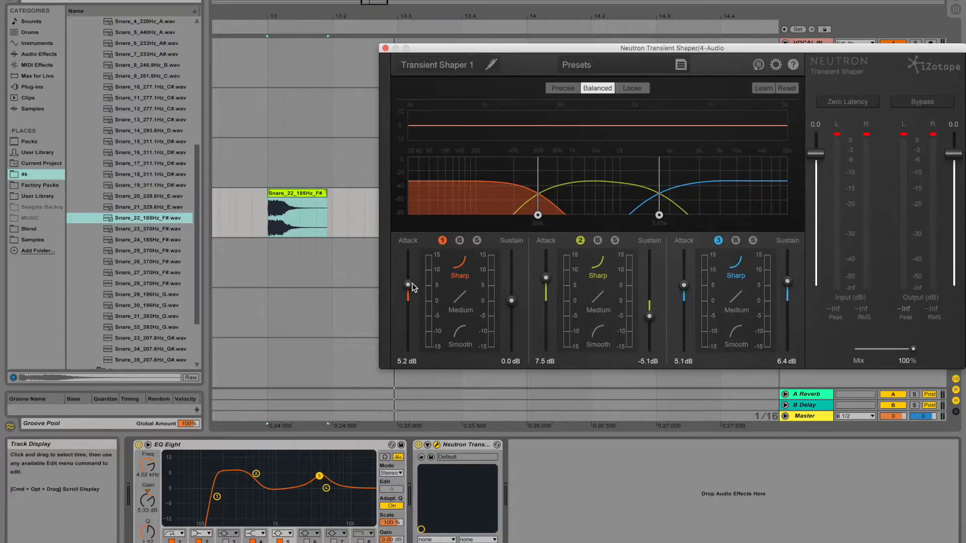
{"action": "left_click", "coordinate": [477, 241]}
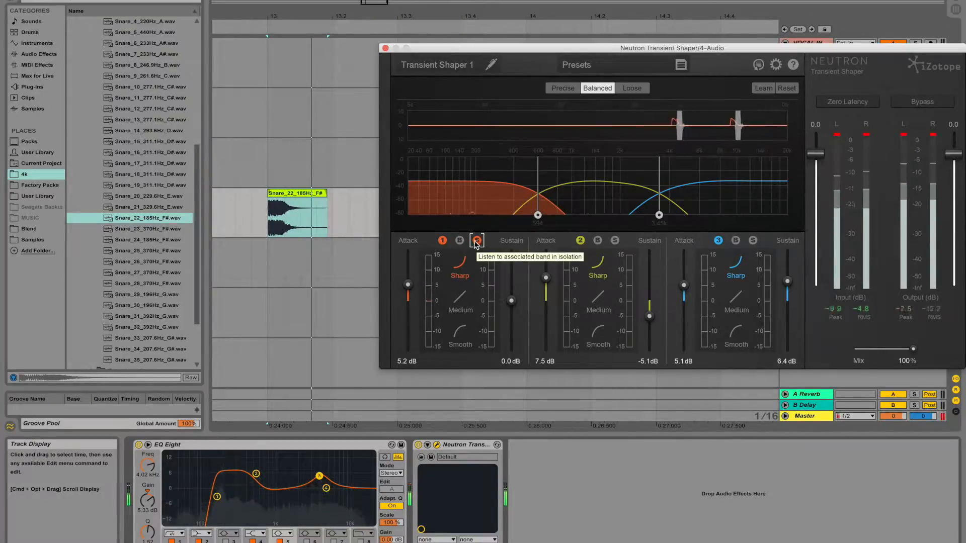
{"action": "left_click_drag", "start_coordinate": [411, 285], "coordinate": [412, 308]}
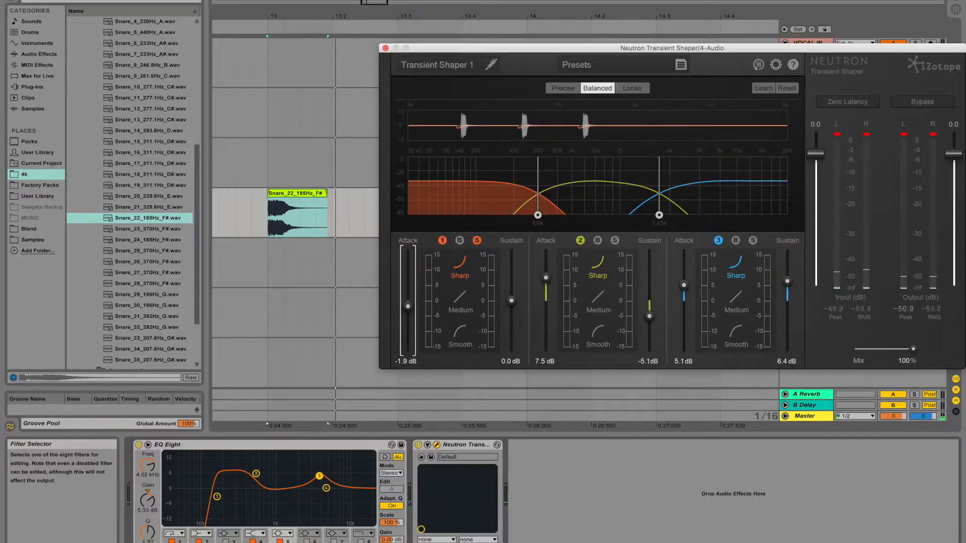
Lower the EQ Eight low shelf's gain and set band 3 to a narrow -8.80 dB cut at 197 Hz, with Q about 4
{"action": "left_click_drag", "start_coordinate": [256, 474], "coordinate": [256, 498]}
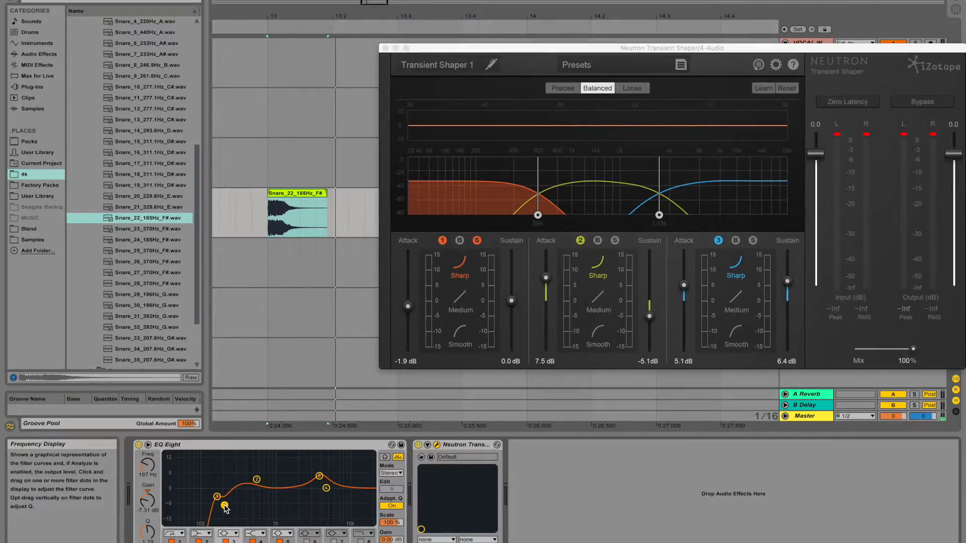
{"action": "left_click_drag", "start_coordinate": [154, 536], "coordinate": [154, 533]}
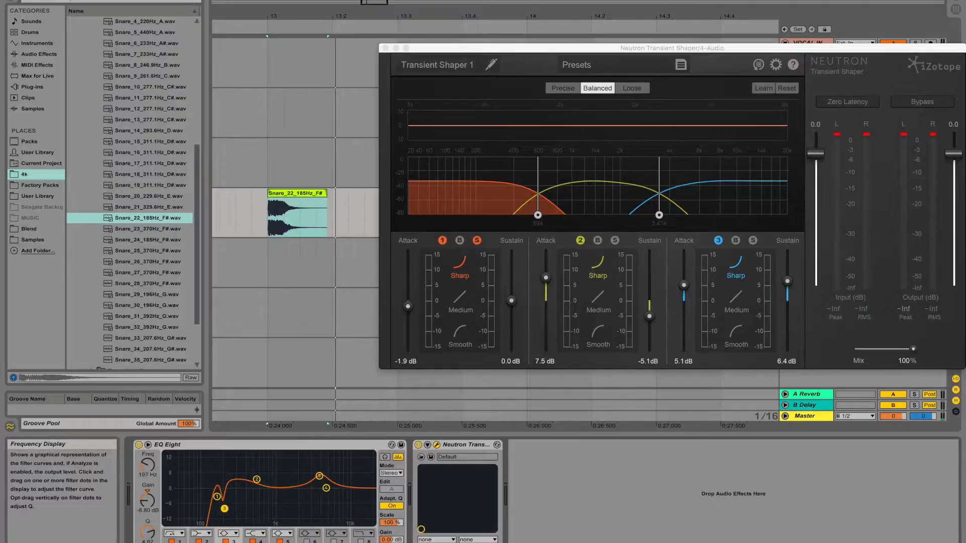
{"action": "key", "text": "space"}
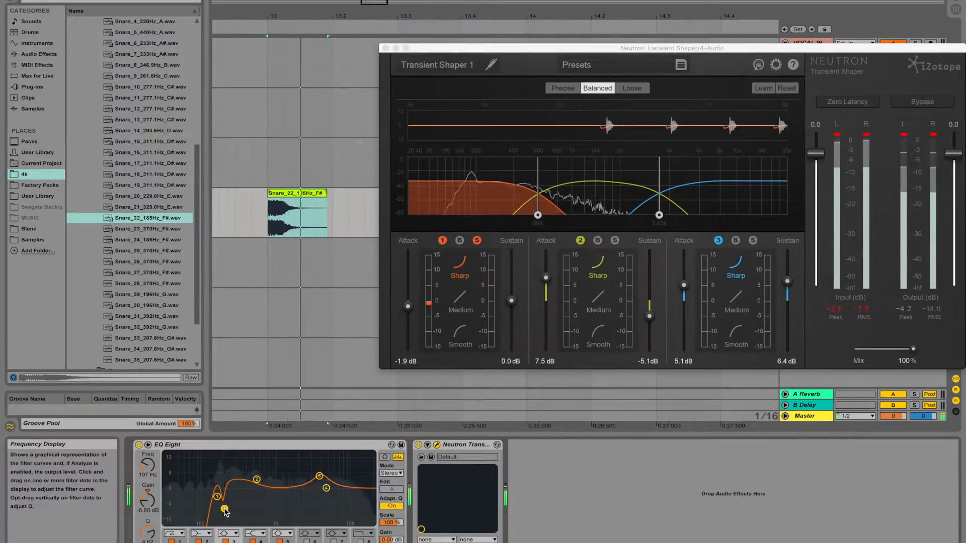
Set Transient Shaper band 1's attack to 0.9 dB and sustain to -2.4 dB, and turn off its solo
{"action": "left_click_drag", "start_coordinate": [408, 306], "coordinate": [409, 299]}
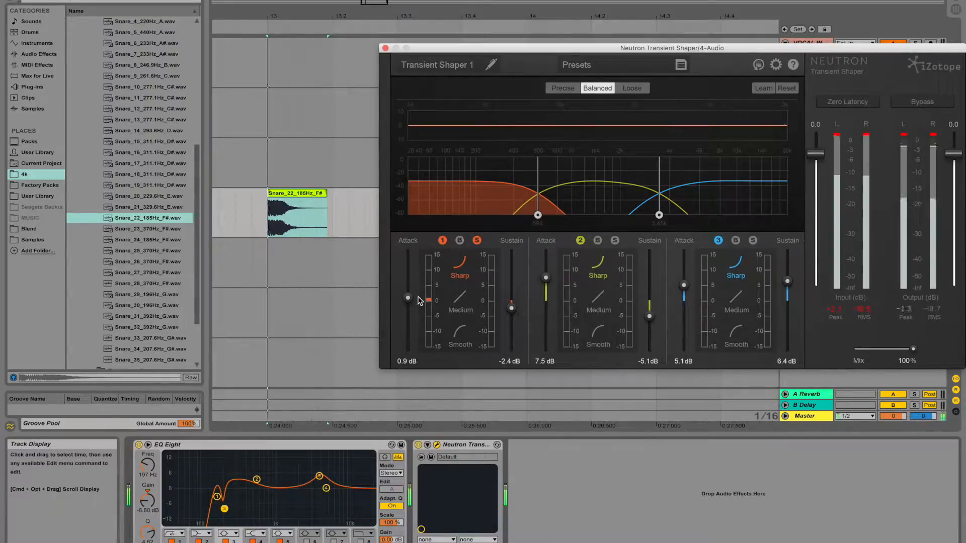
{"action": "left_click", "coordinate": [477, 241]}
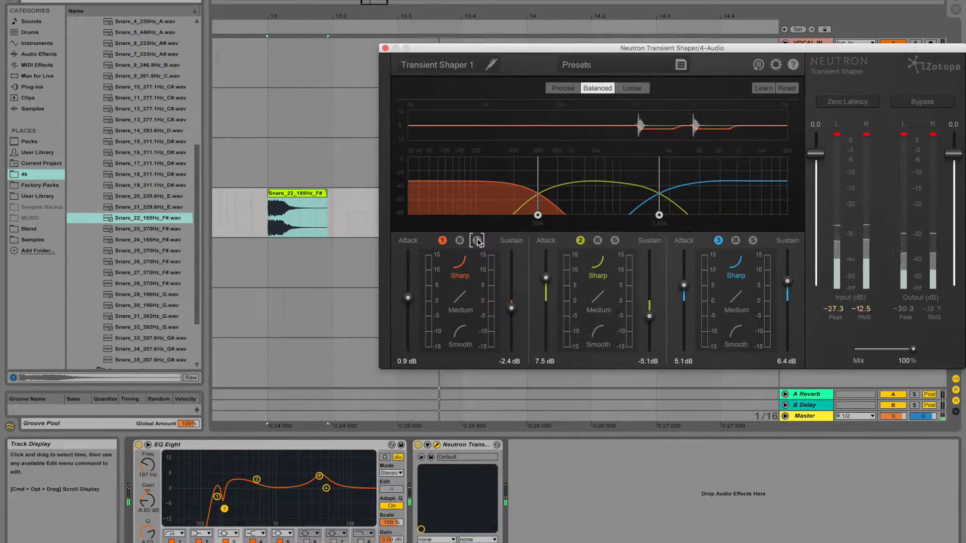
Solo Transient Shaper band 2, set its attack to 5.1 dB and sustain to 4.7 dB while playing, and turn off its solo
{"action": "left_click", "coordinate": [615, 241]}
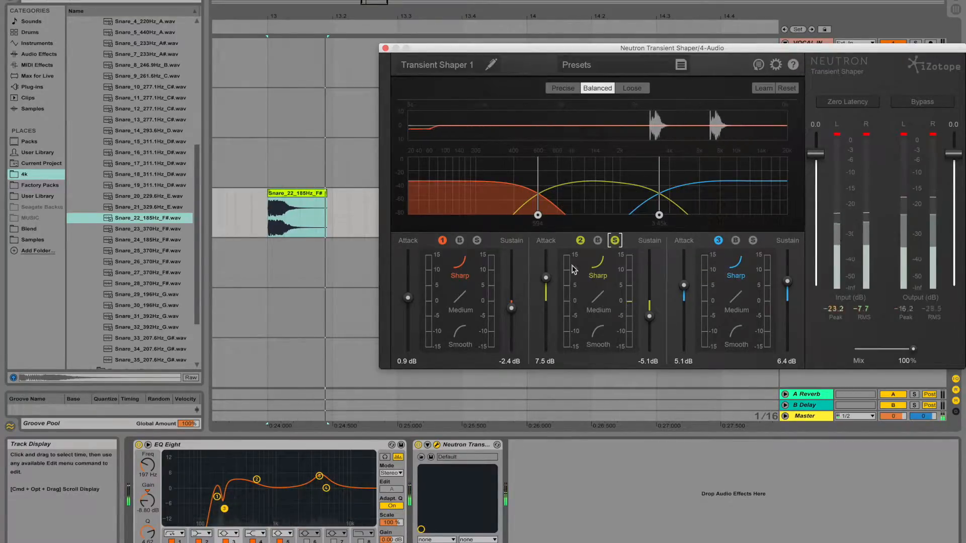
{"action": "left_click_drag", "start_coordinate": [546, 278], "coordinate": [548, 288]}
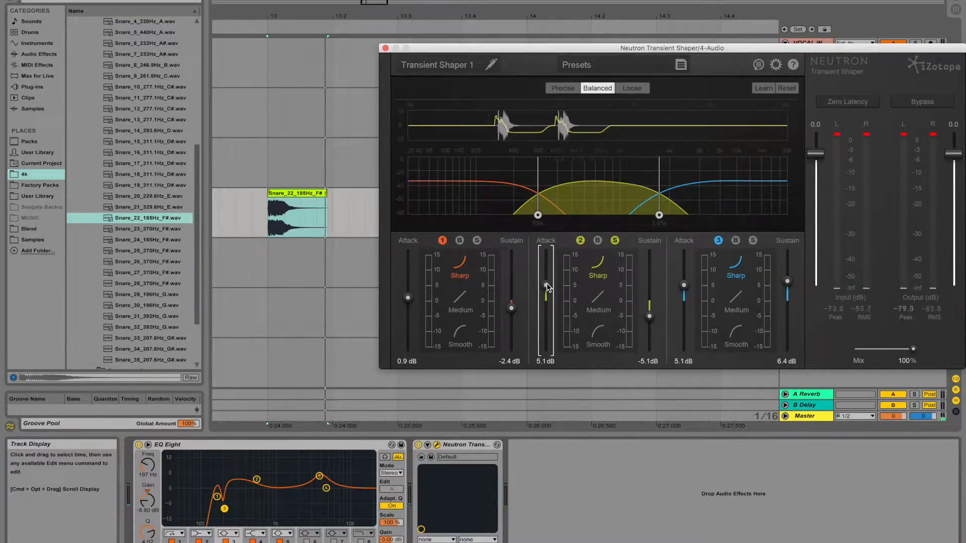
{"action": "left_click_drag", "start_coordinate": [649, 316], "coordinate": [656, 295]}
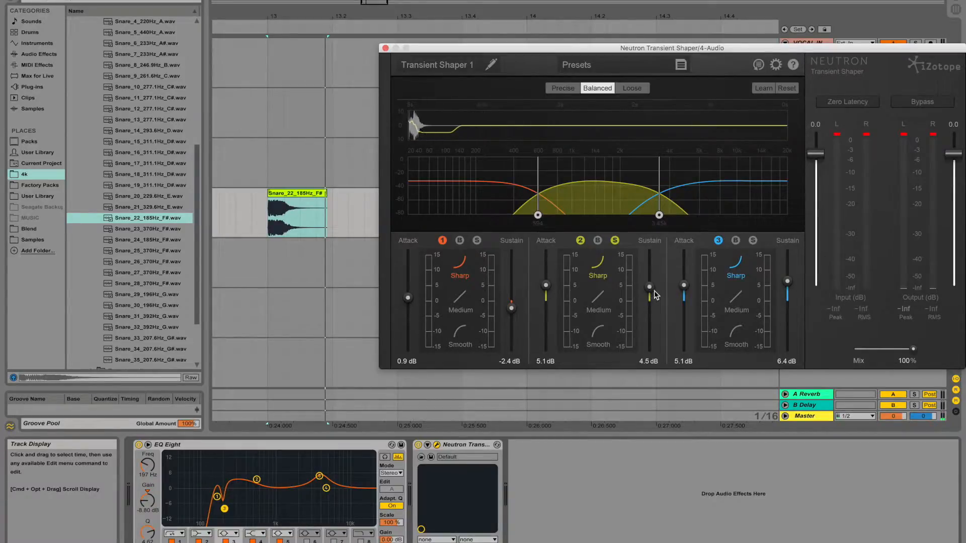
{"action": "key", "text": "space"}
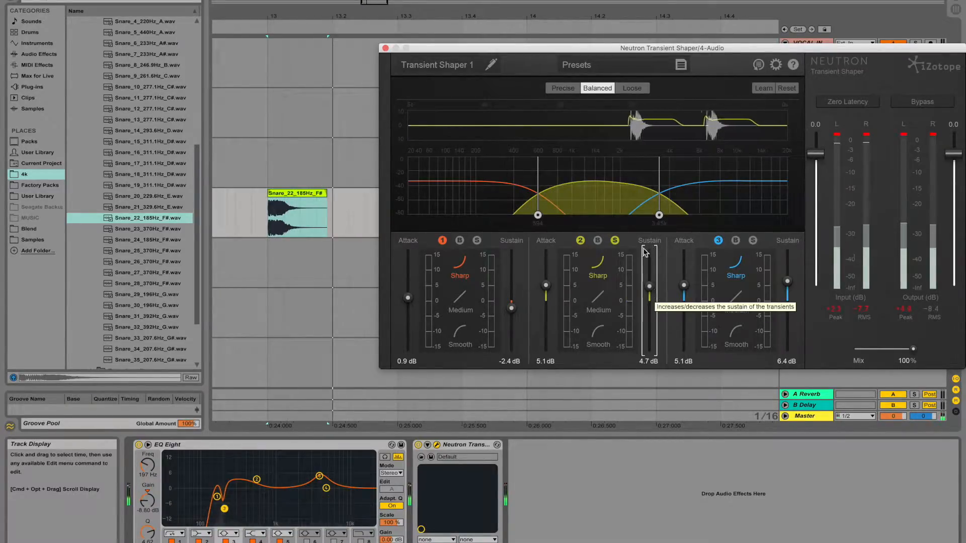
{"action": "left_click", "coordinate": [615, 241]}
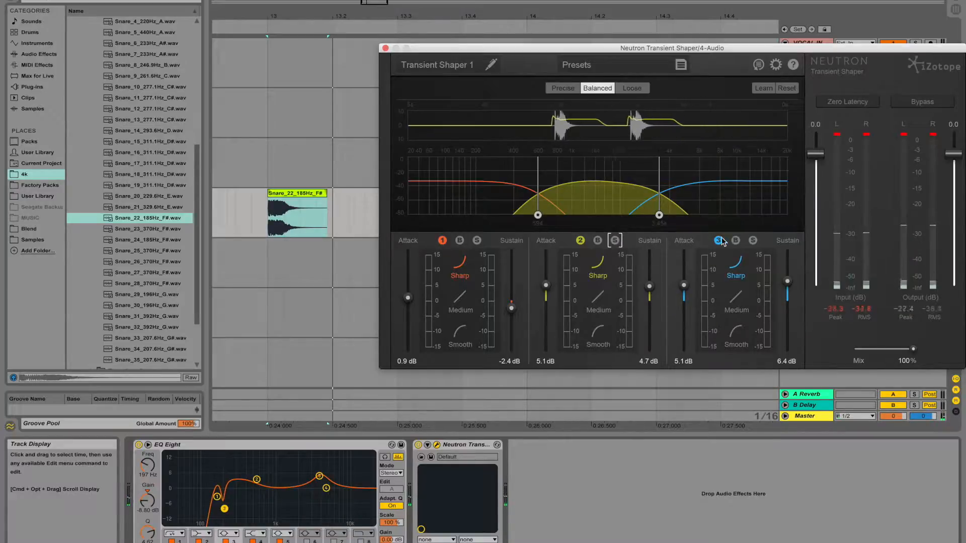
Solo Transient Shaper band 3, set its attack to -3.0 dB and sustain to 4.9 dB, turn off its solo and close the plug-in window
{"action": "left_click", "coordinate": [753, 241]}
{"action": "left_click_drag", "start_coordinate": [689, 286], "coordinate": [687, 312]}
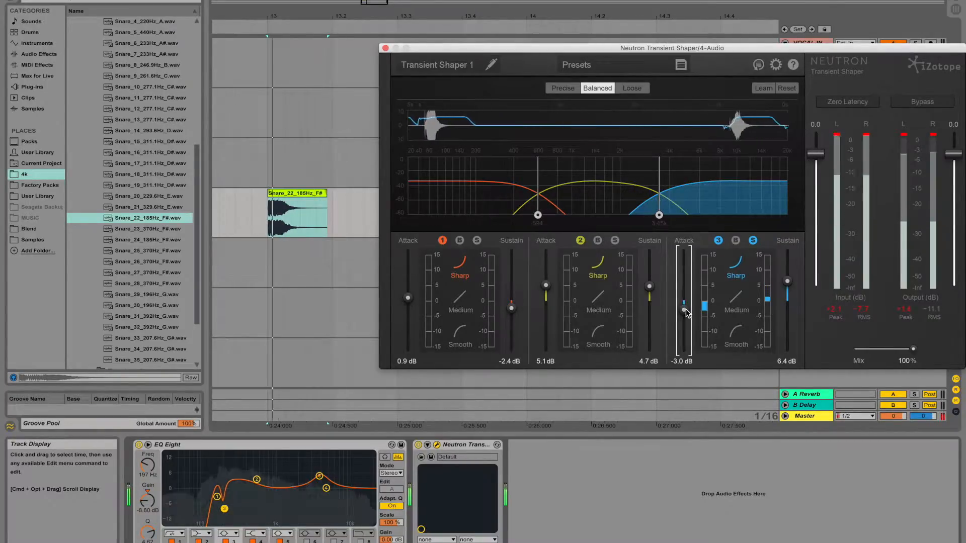
{"action": "left_click_drag", "start_coordinate": [788, 282], "coordinate": [789, 292]}
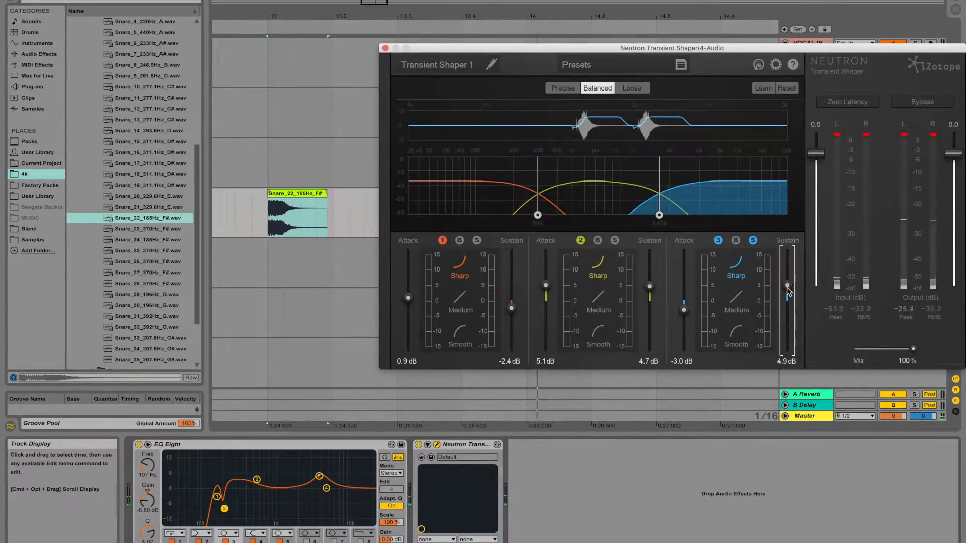
{"action": "left_click", "coordinate": [753, 241]}
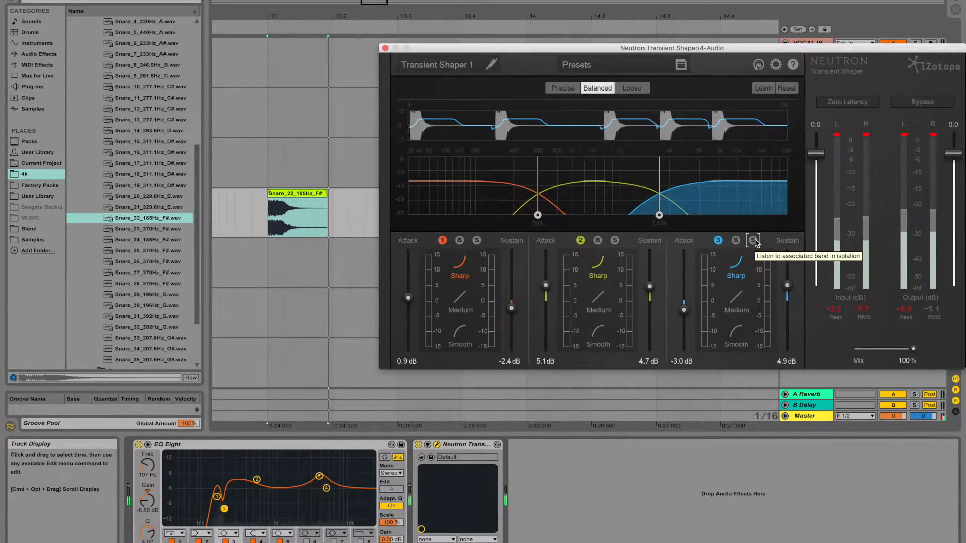
{"action": "left_click", "coordinate": [386, 48]}
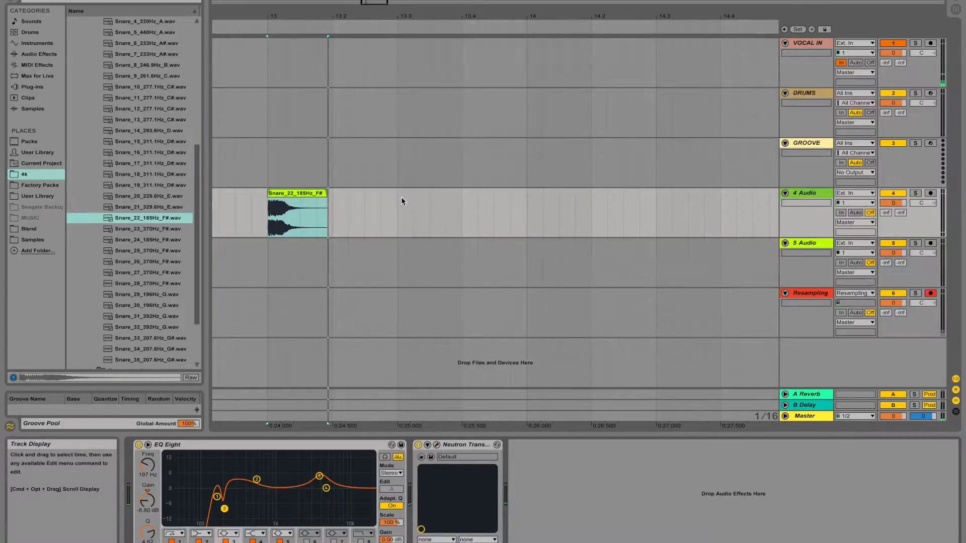
Display fades on 4 Audio, shorten the snare clip's end slightly and adjust a fade-out over its tail while playing it
{"action": "left_click", "coordinate": [801, 202]}
{"action": "left_click", "coordinate": [805, 232]}
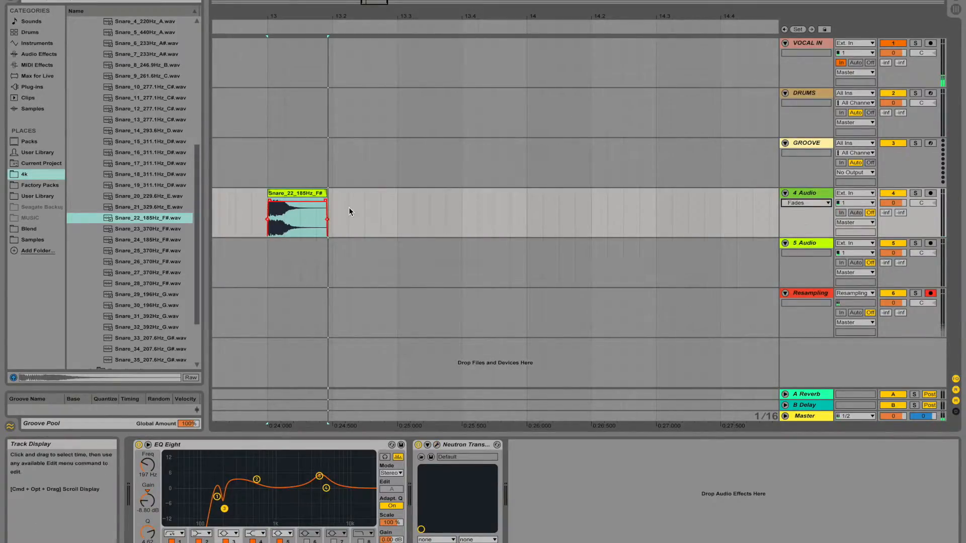
{"action": "left_click_drag", "start_coordinate": [327, 203], "coordinate": [317, 196]}
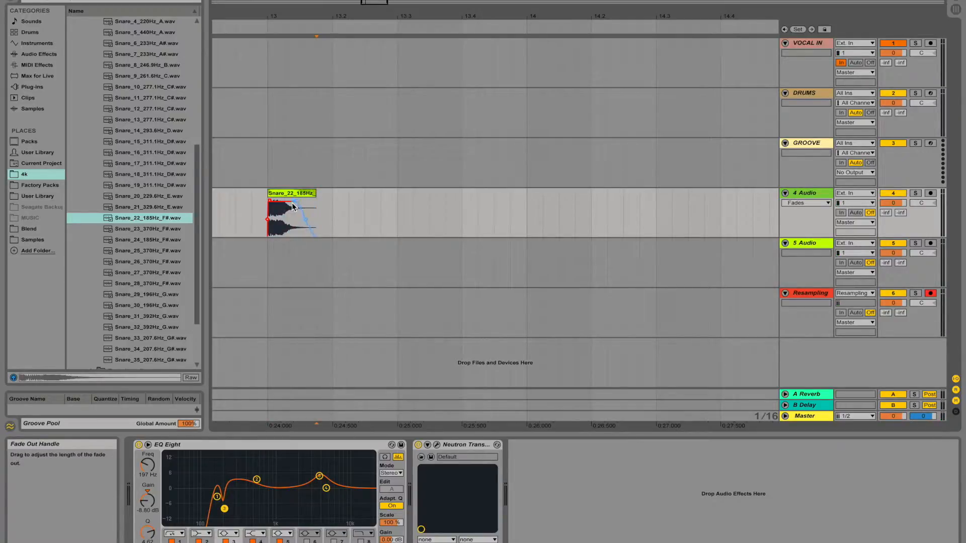
{"action": "key", "text": "space"}
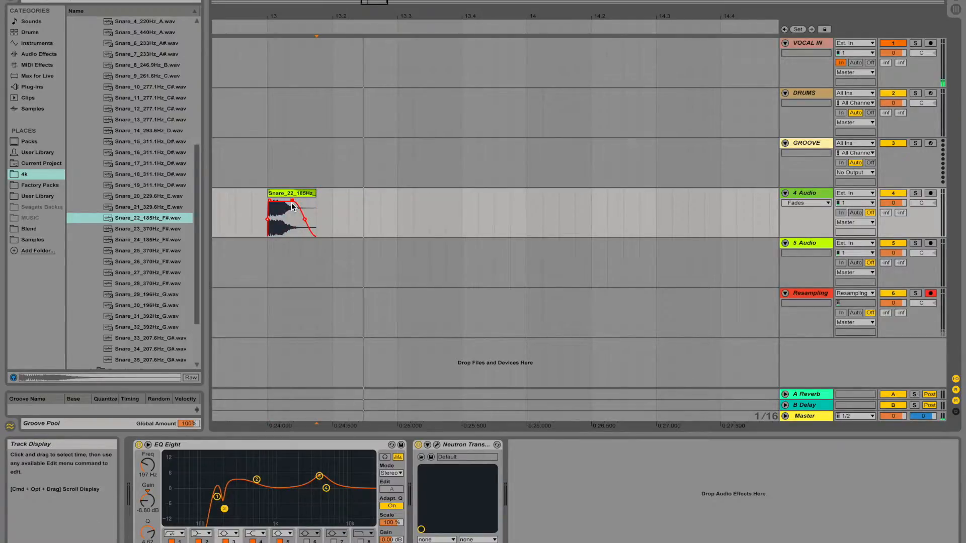
{"action": "left_click", "coordinate": [264, 173]}
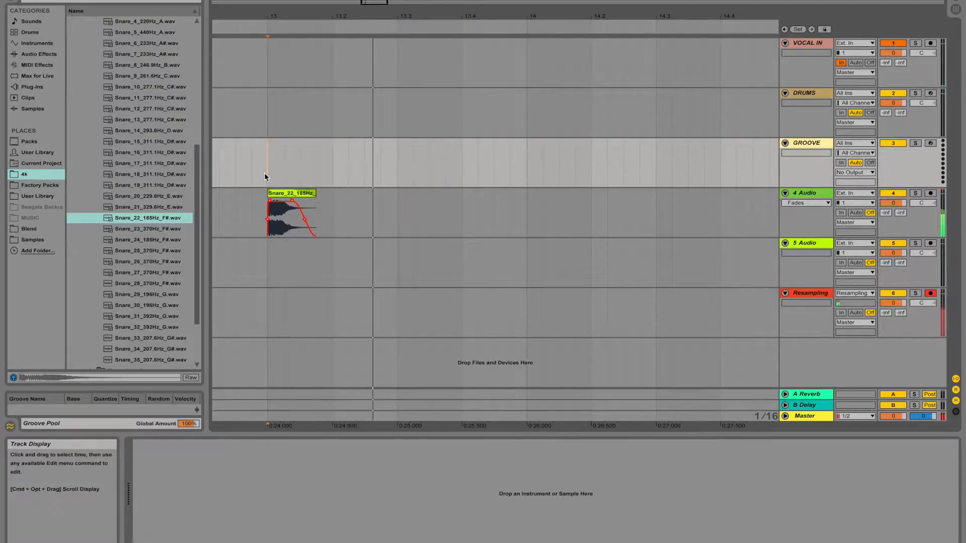
{"action": "left_click", "coordinate": [295, 205]}
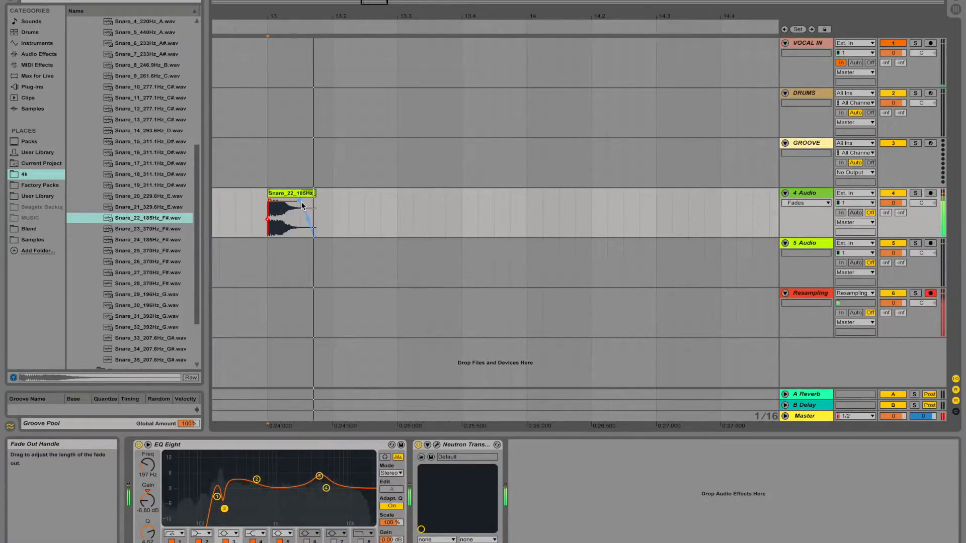
{"action": "left_click", "coordinate": [270, 279]}
{"action": "key", "text": "space"}
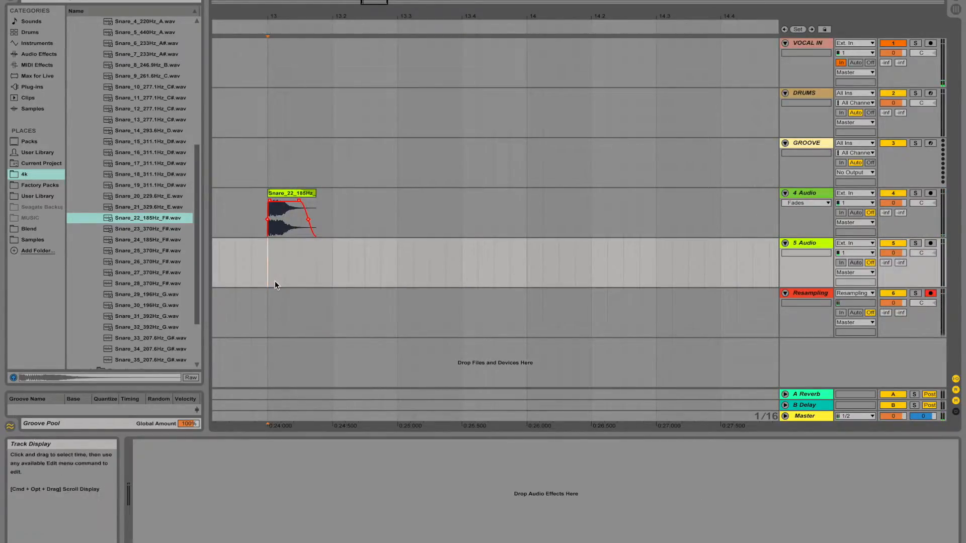
Record the processed snare onto the Resampling track from bar 13 and trim the recording to the original clip's length
{"action": "left_click", "coordinate": [263, 327]}
{"action": "key", "text": "F9"}
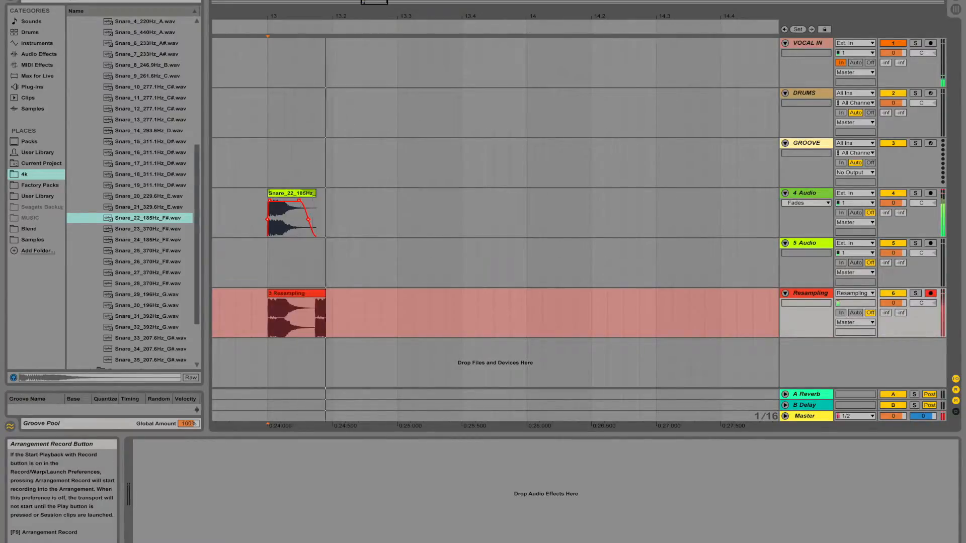
{"action": "key", "text": "space"}
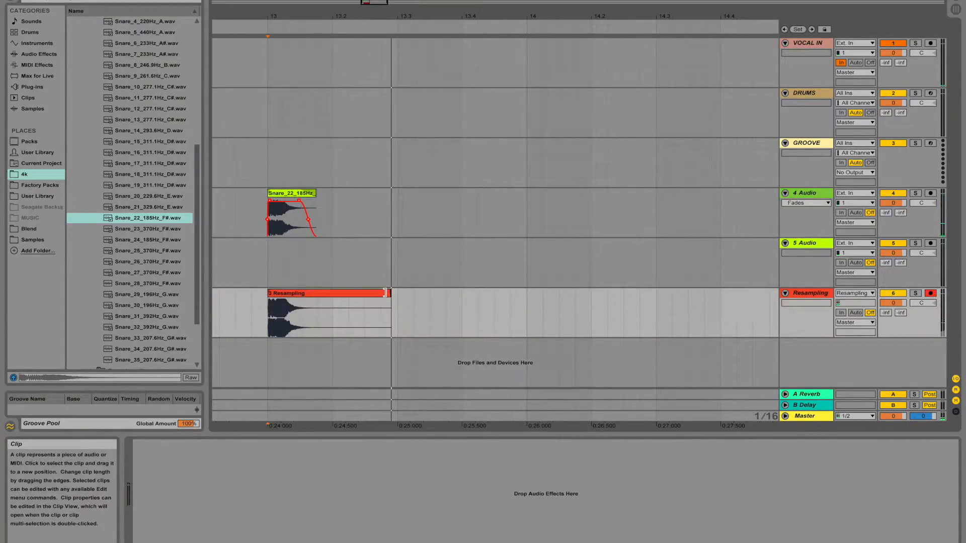
{"action": "left_click_drag", "start_coordinate": [390, 297], "coordinate": [316, 300]}
Replace the Snare_22_185Hz_F# pad's sample with the resampled snare, name the pad Snare, and delete both snare clips from the arrangement
{"action": "left_click", "coordinate": [301, 196]}
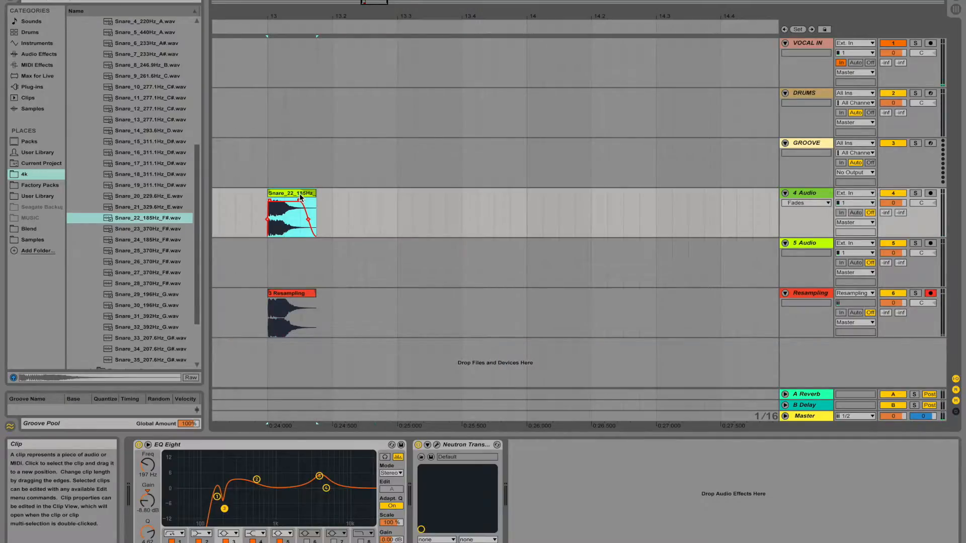
{"action": "key", "text": "Delete"}
{"action": "left_click", "coordinate": [805, 94]}
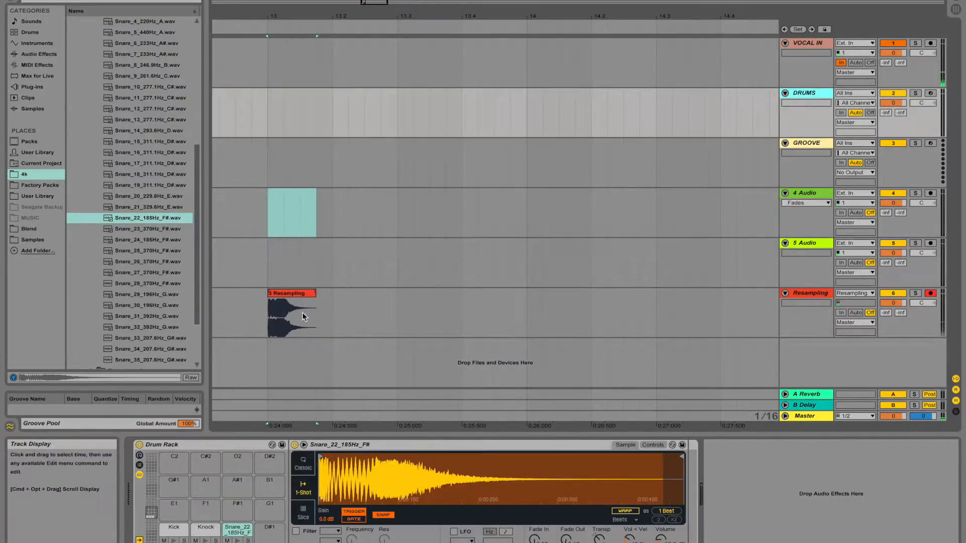
{"action": "left_click_drag", "start_coordinate": [288, 294], "coordinate": [237, 532]}
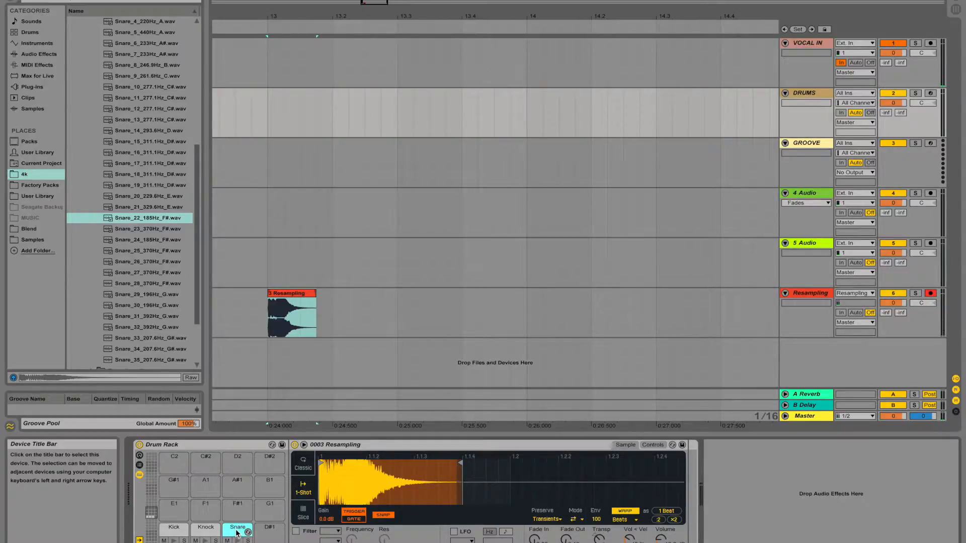
{"action": "left_click", "coordinate": [295, 293]}
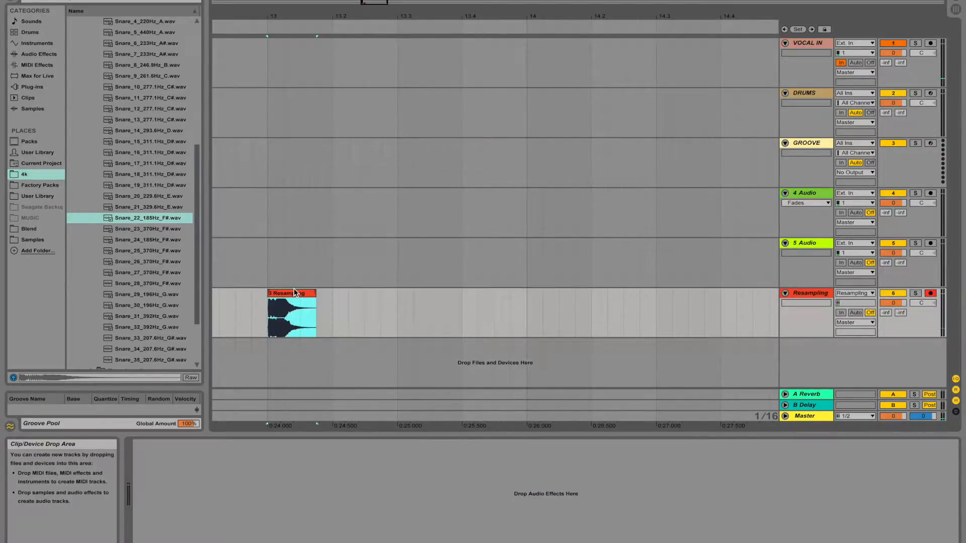
{"action": "key", "text": "Delete"}
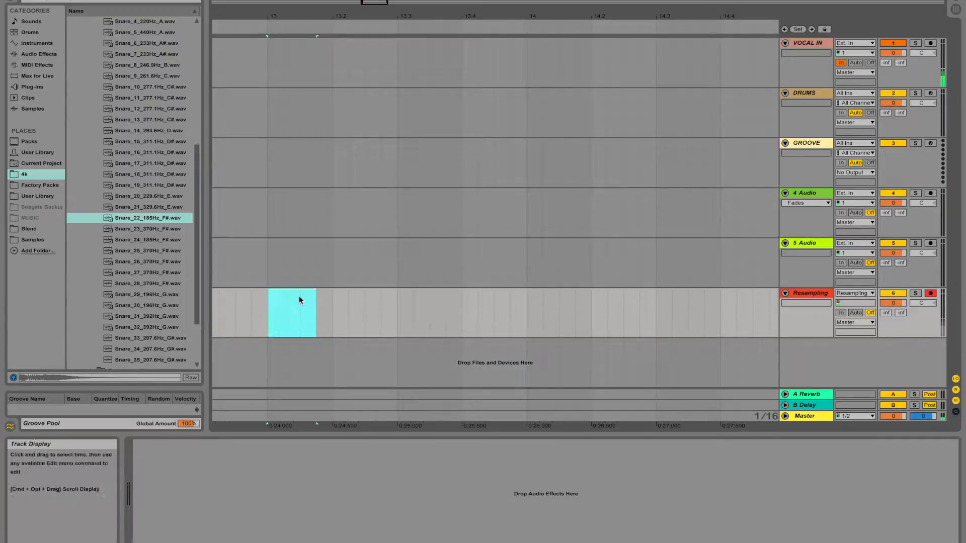
Load Closed_Hihat_5.wav from the sample pack's Closed HiHat folder onto the D#1 pad of the DRUMS rack
{"action": "left_click", "coordinate": [800, 95]}
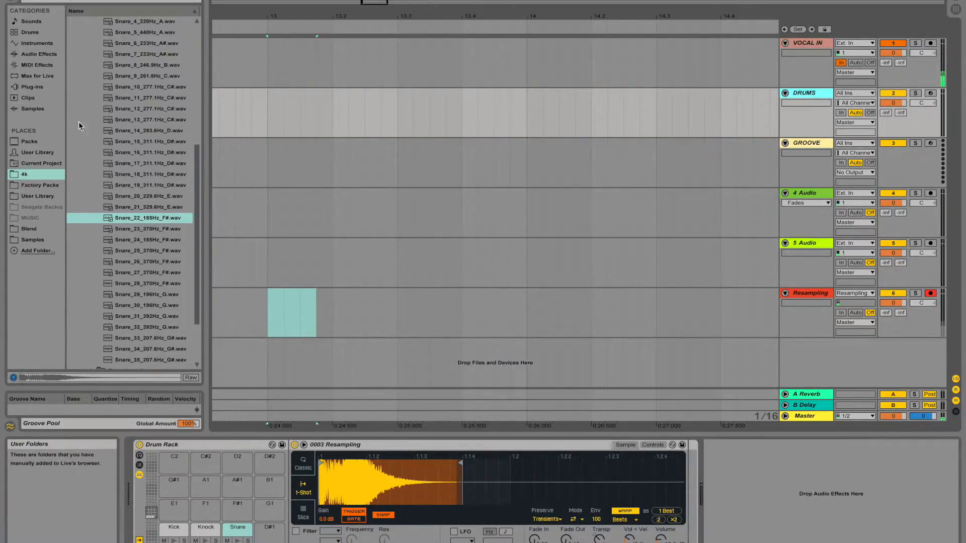
{"action": "scroll", "coordinate": [87, 114], "scroll_direction": "up", "scroll_amount": 6}
{"action": "left_click", "coordinate": [93, 152]}
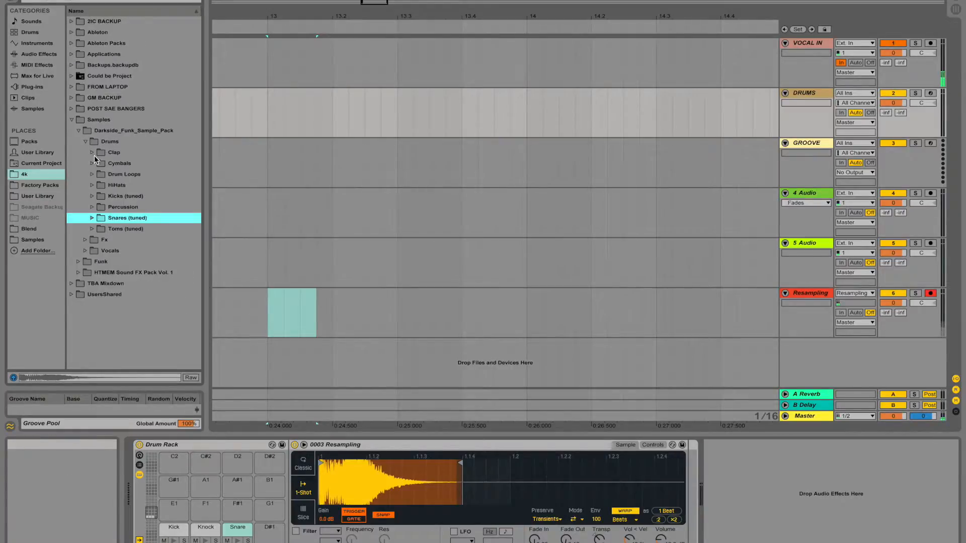
{"action": "left_click", "coordinate": [92, 185]}
{"action": "left_click", "coordinate": [99, 196]}
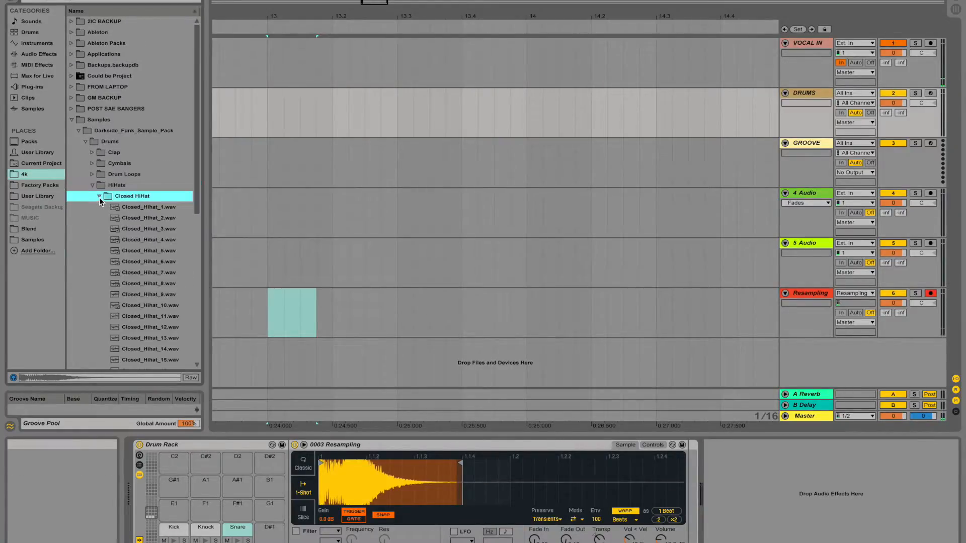
{"action": "left_click", "coordinate": [137, 250]}
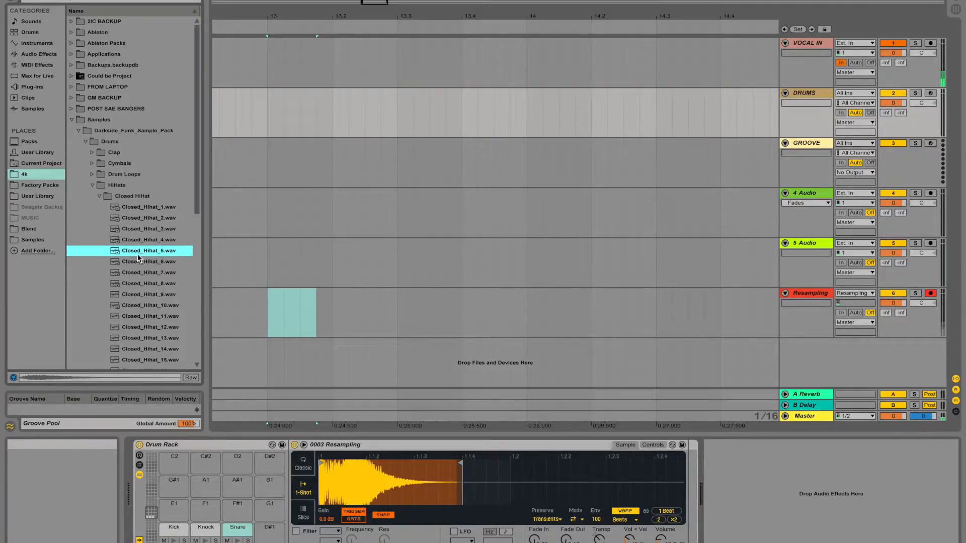
{"action": "left_click_drag", "start_coordinate": [265, 540], "coordinate": [266, 542]}
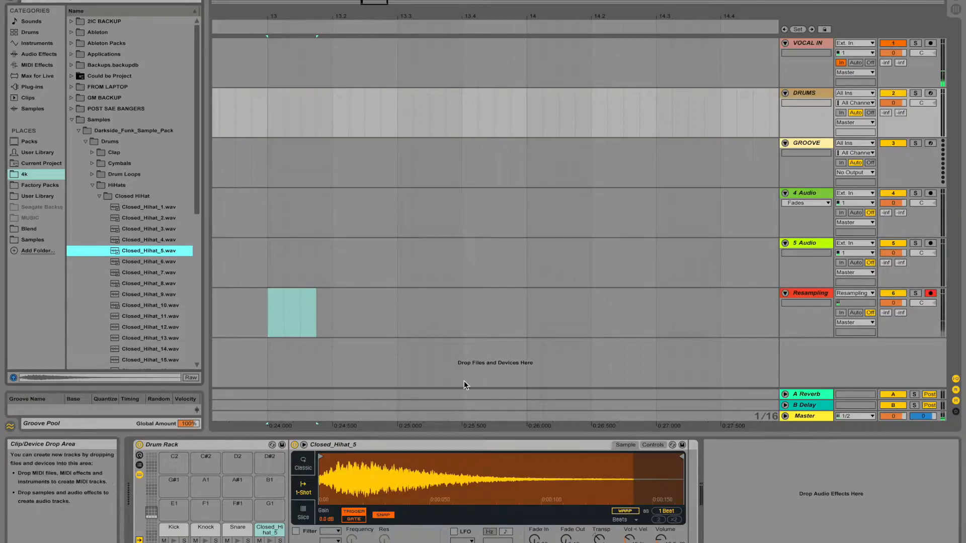
Place Closed_Hihat_5.wav on 5 Audio at bar 13 and play it
{"action": "left_click_drag", "start_coordinate": [274, 531], "coordinate": [311, 427]}
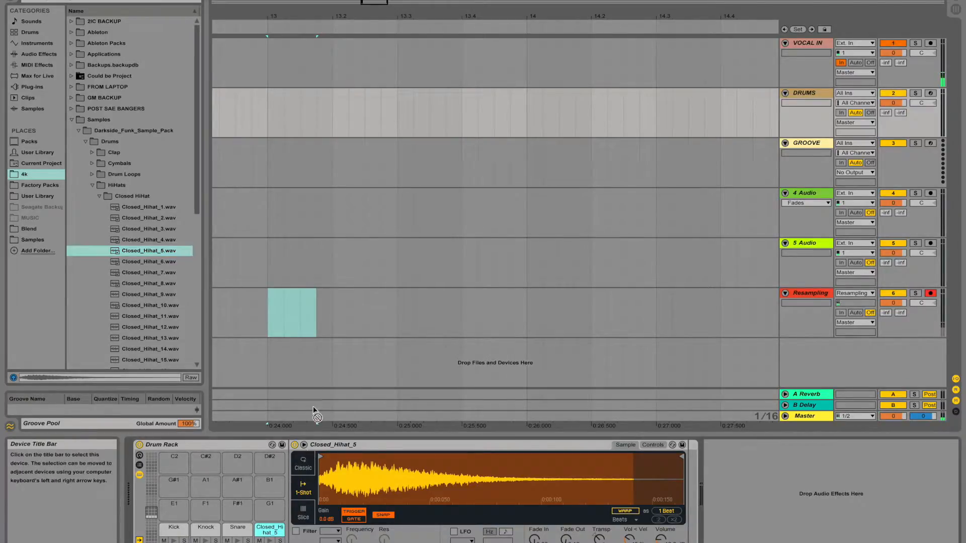
{"action": "left_click_drag", "start_coordinate": [272, 248], "coordinate": [257, 524]}
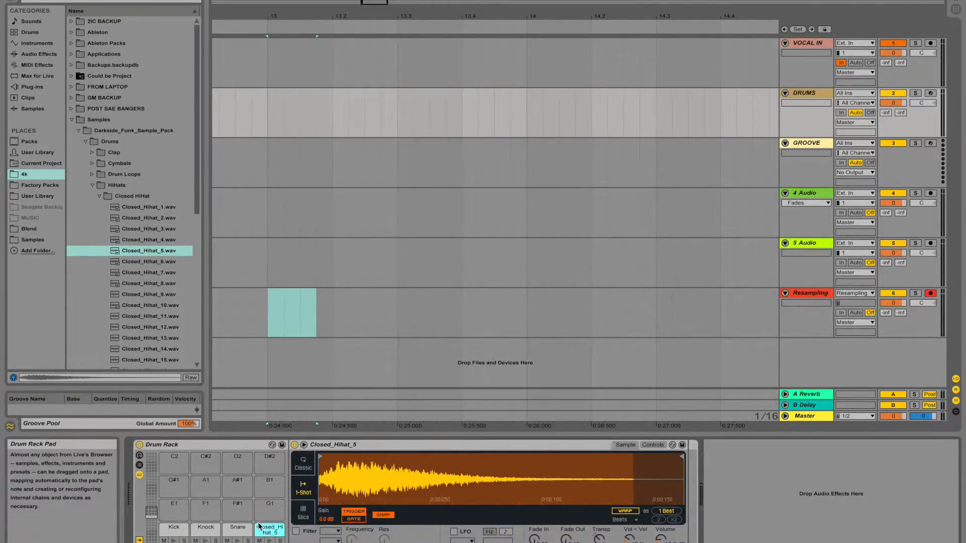
{"action": "left_click_drag", "start_coordinate": [146, 251], "coordinate": [272, 258]}
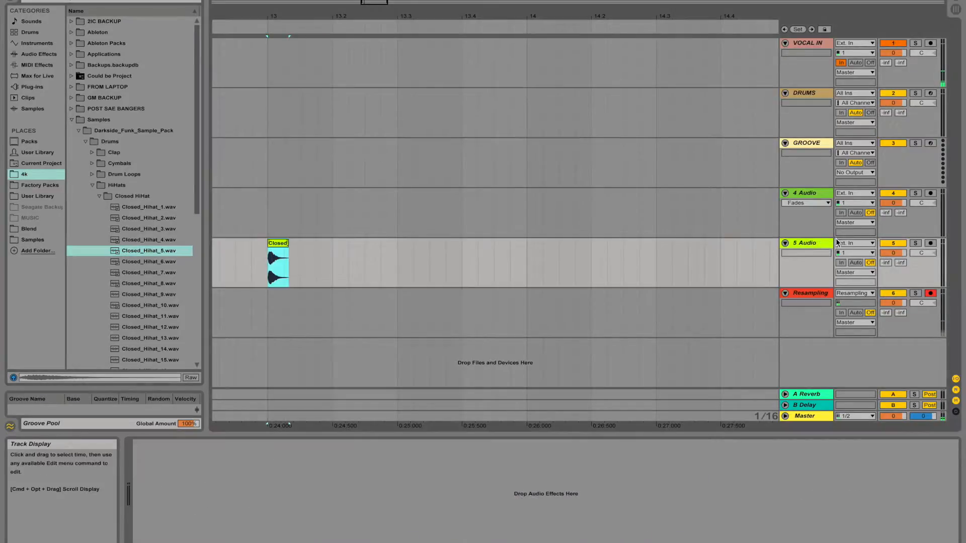
{"action": "key", "text": "space"}
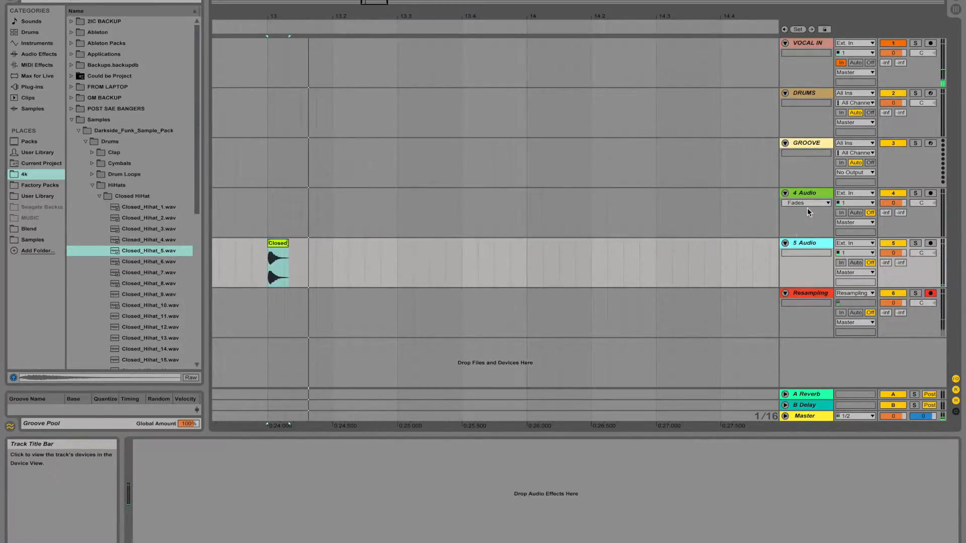
Move the closed hi-hat clip up to 4 Audio and delete the 5 Audio track
{"action": "left_click_drag", "start_coordinate": [277, 264], "coordinate": [277, 216]}
{"action": "left_click", "coordinate": [803, 243]}
{"action": "key", "text": "Delete"}
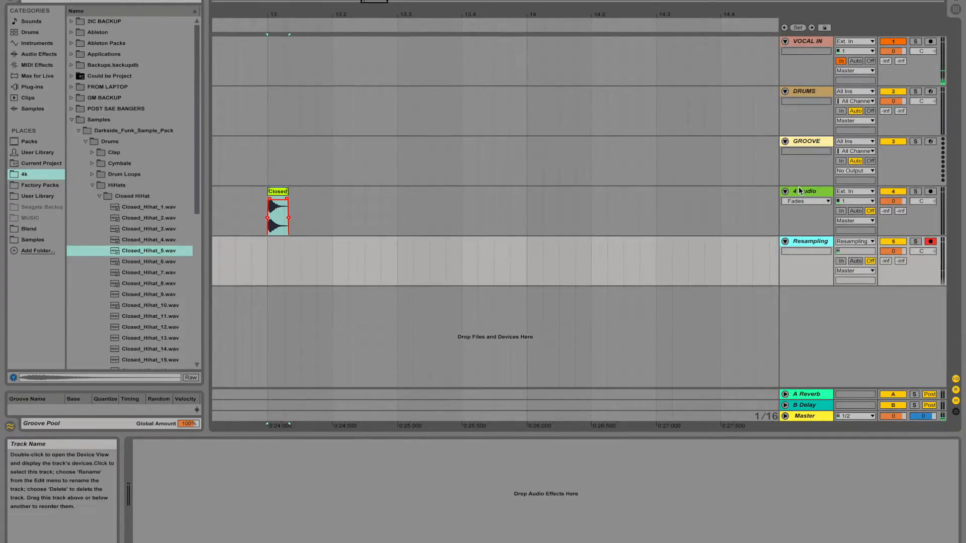
Reduce EQ Eight on 4 Audio to a 12 dB/octave low cut and a 4.83 dB high shelf at 5.49 kHz, and play the hi-hat
{"action": "left_click", "coordinate": [436, 233]}
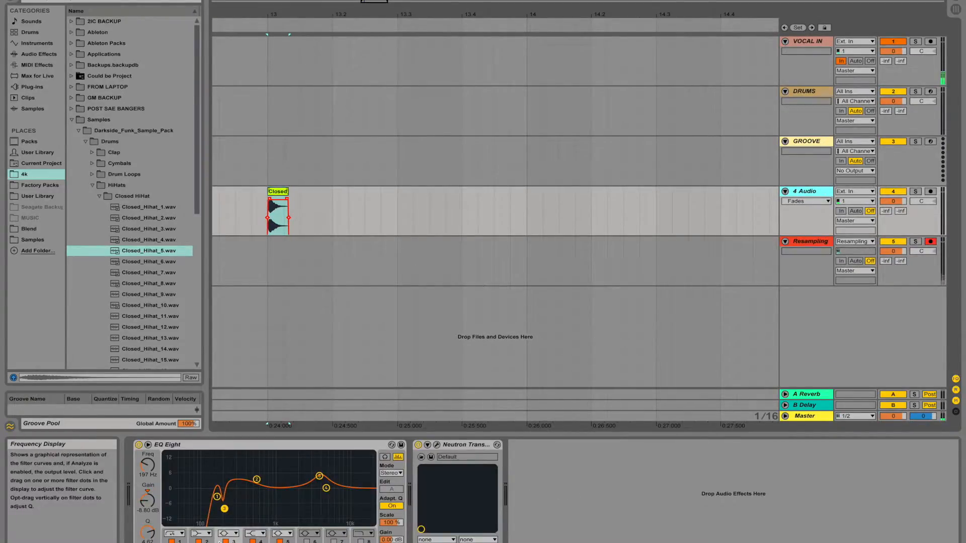
{"action": "left_click", "coordinate": [198, 541]}
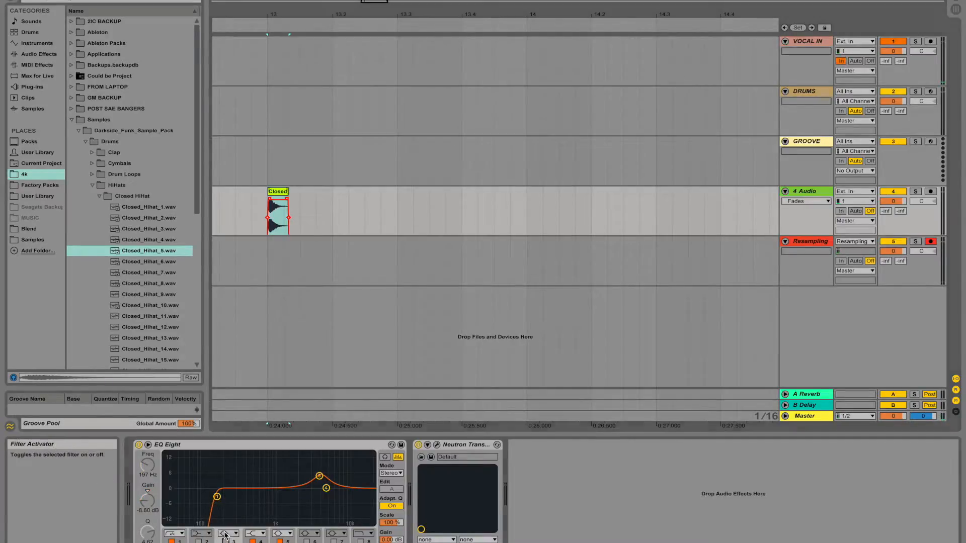
{"action": "left_click_drag", "start_coordinate": [217, 497], "coordinate": [227, 496]}
{"action": "left_click", "coordinate": [177, 534]}
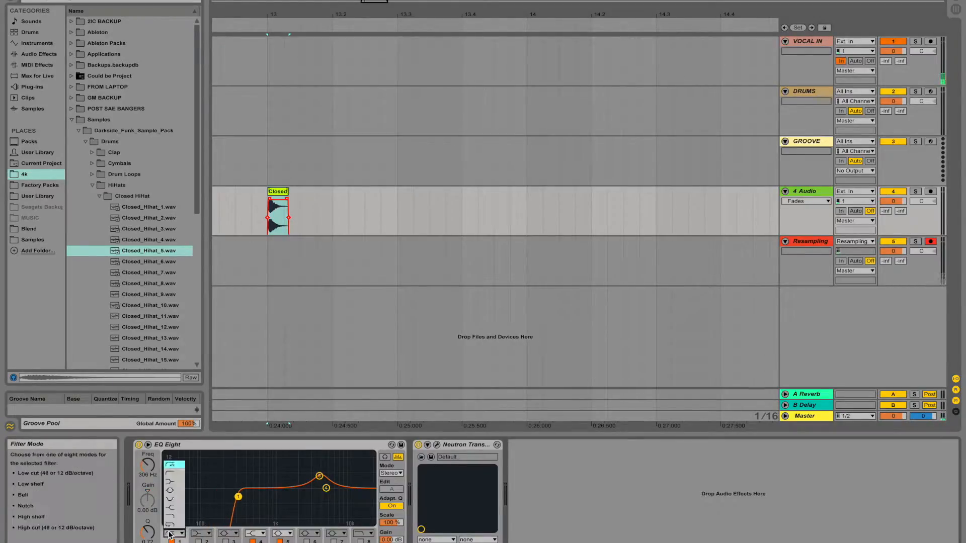
{"action": "left_click", "coordinate": [175, 476]}
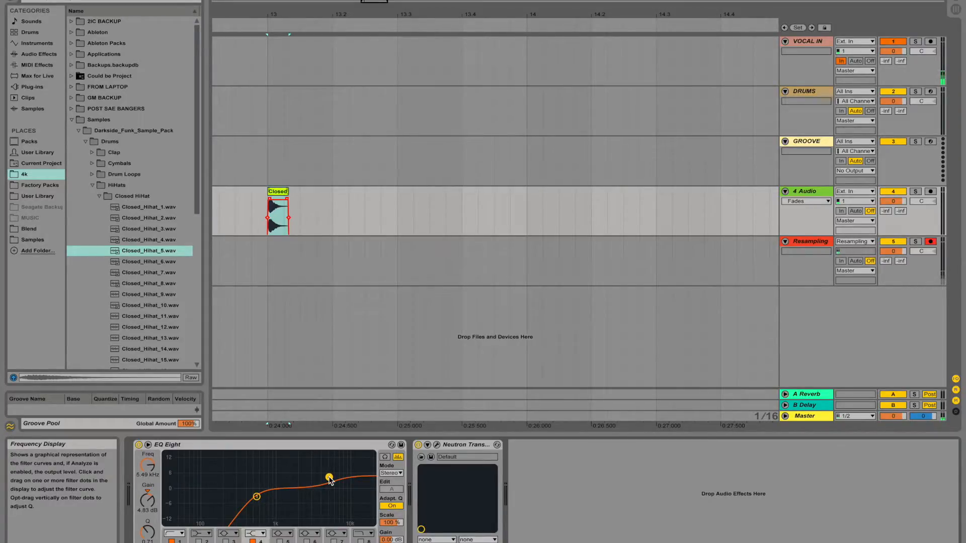
{"action": "key", "text": "space"}
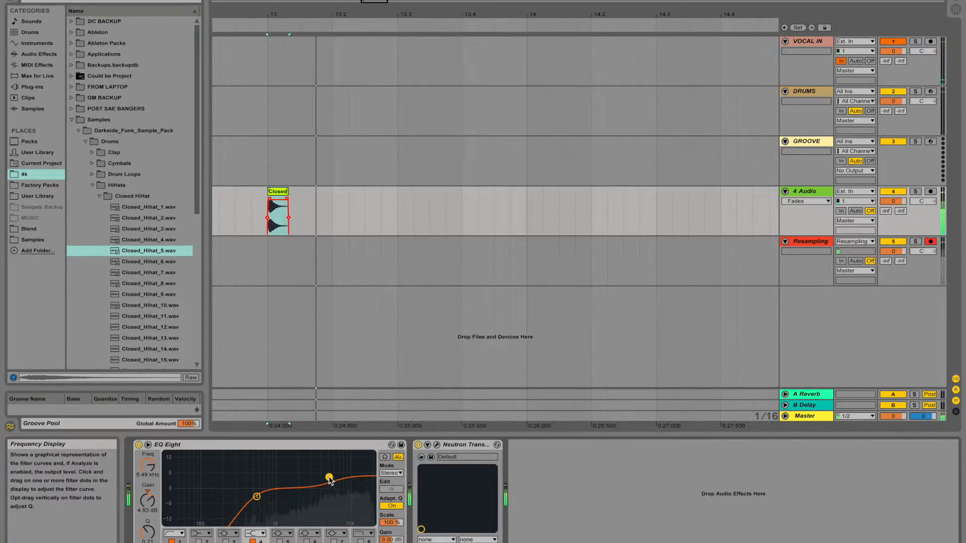
In Neutron Transient Shaper, set band 2 sustain to -3.4 dB and band 3 to sustain -4.7 dB and attack 4.5 dB, auditioning the hi-hat
{"action": "left_click", "coordinate": [437, 445]}
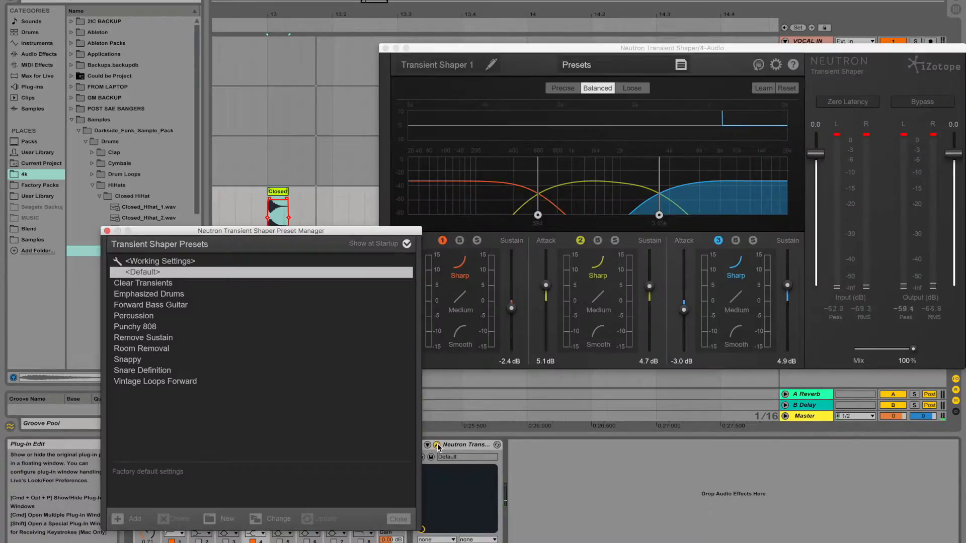
{"action": "left_click", "coordinate": [107, 231]}
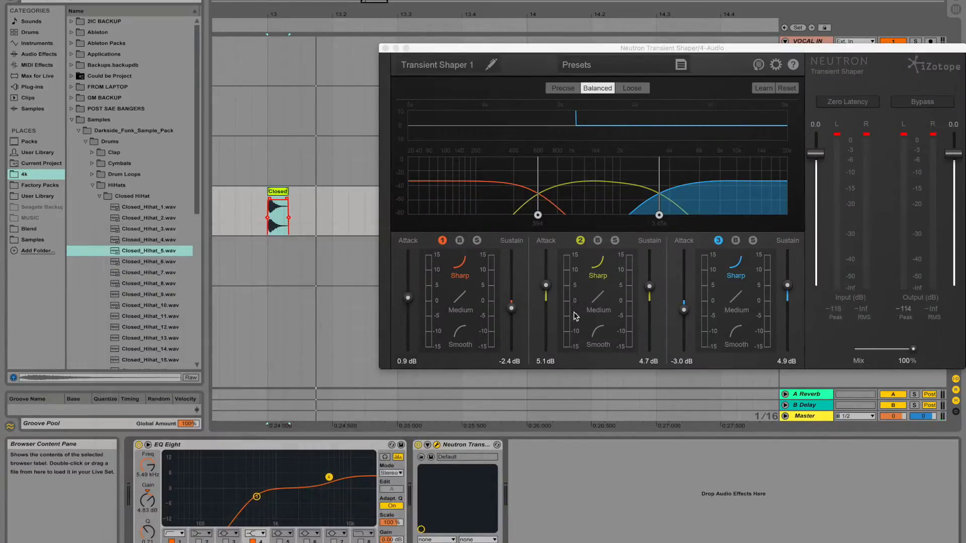
{"action": "left_click_drag", "start_coordinate": [649, 286], "coordinate": [650, 308]}
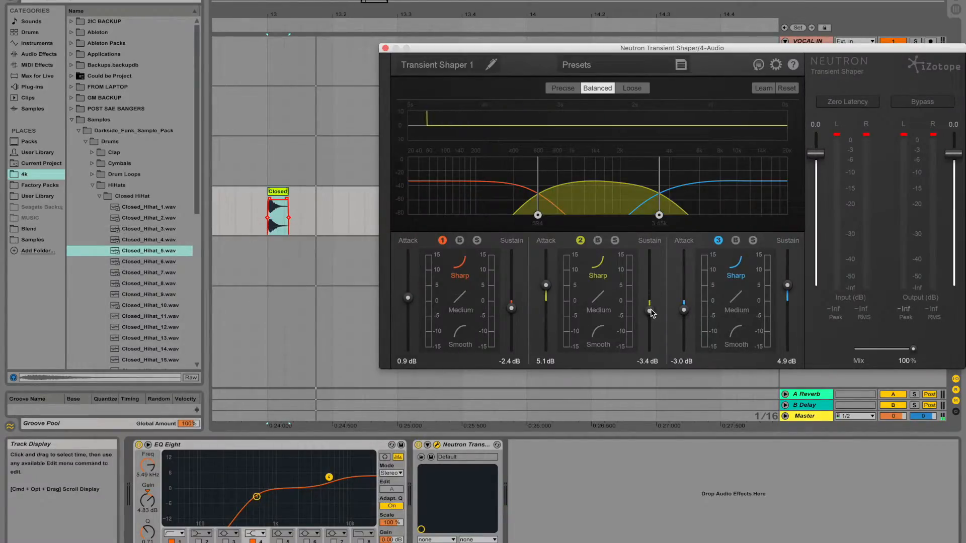
{"action": "left_click_drag", "start_coordinate": [787, 285], "coordinate": [789, 288]}
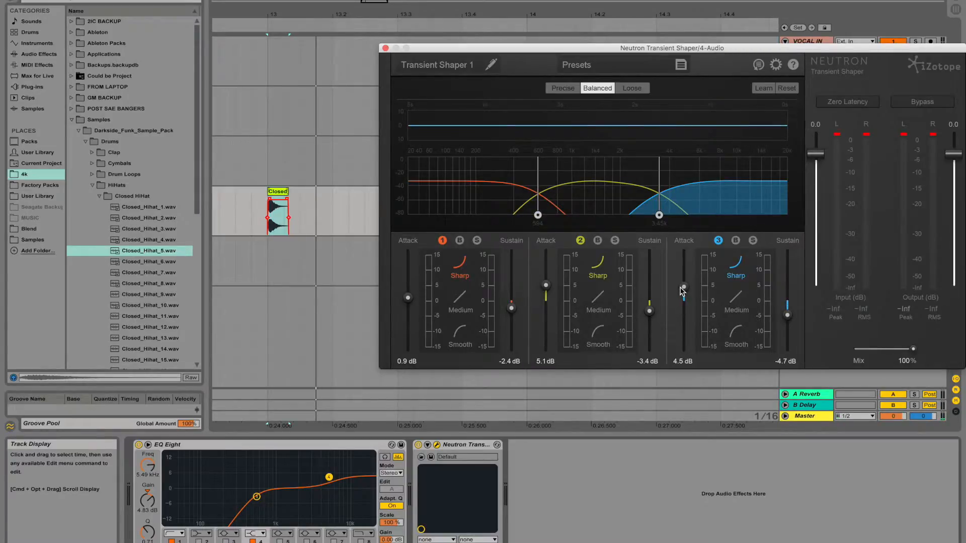
{"action": "key", "text": "space"}
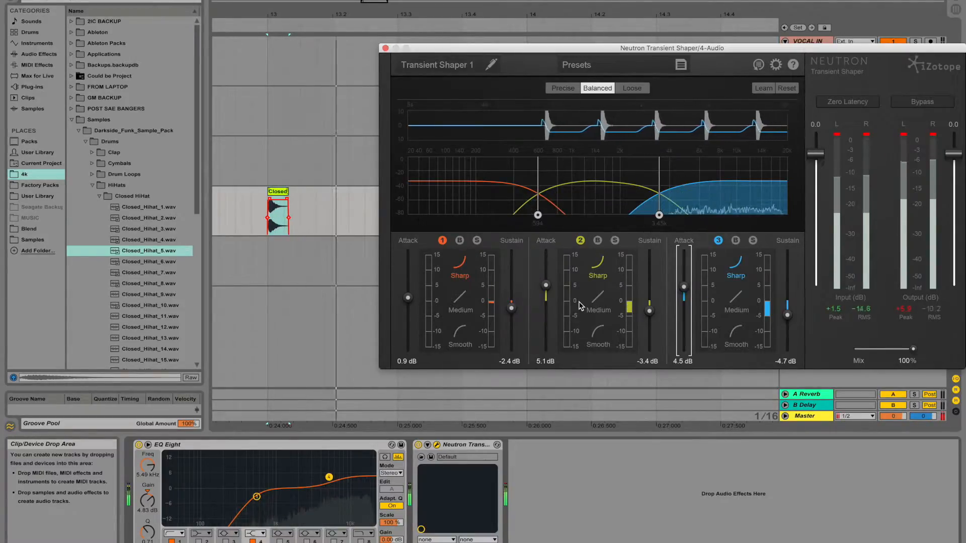
{"action": "left_click", "coordinate": [385, 48]}
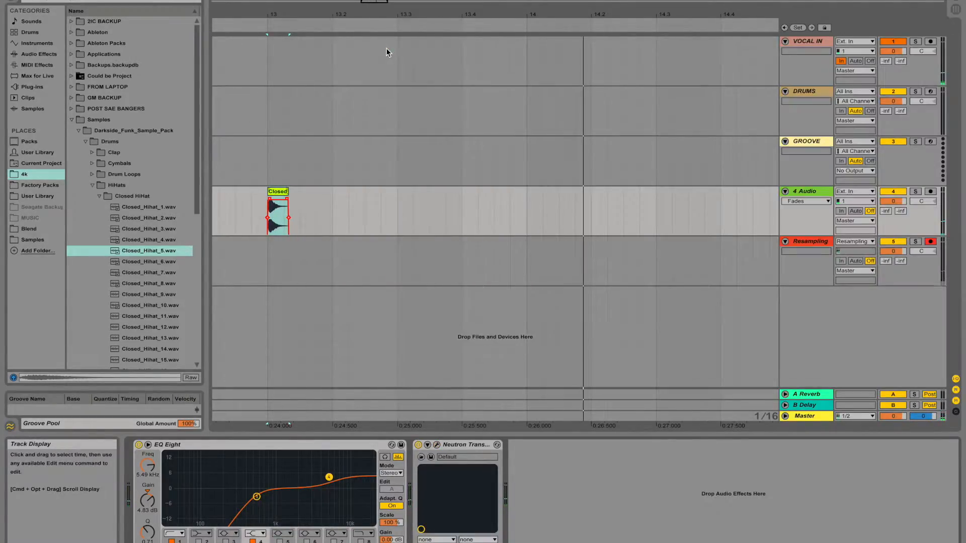
Record the processed hi-hat from bar 13 onto the Resampling track and delete the original clip from 4 Audio
{"action": "left_click", "coordinate": [264, 64]}
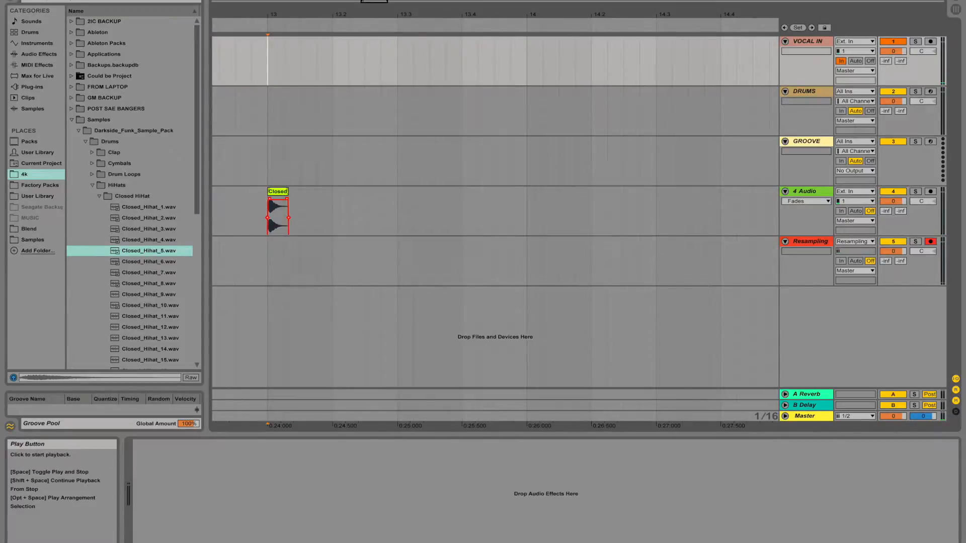
{"action": "key", "text": "F9"}
{"action": "key", "text": "space"}
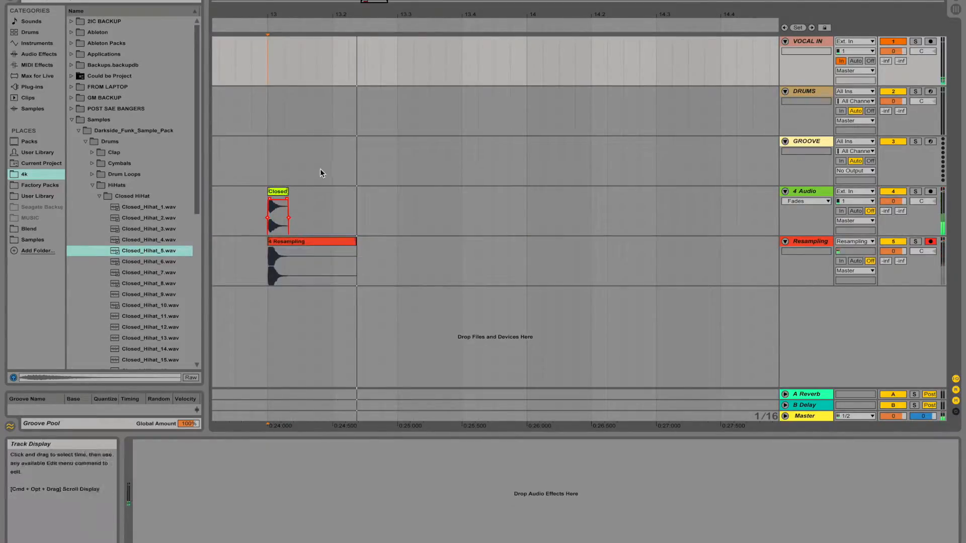
{"action": "left_click", "coordinate": [281, 193]}
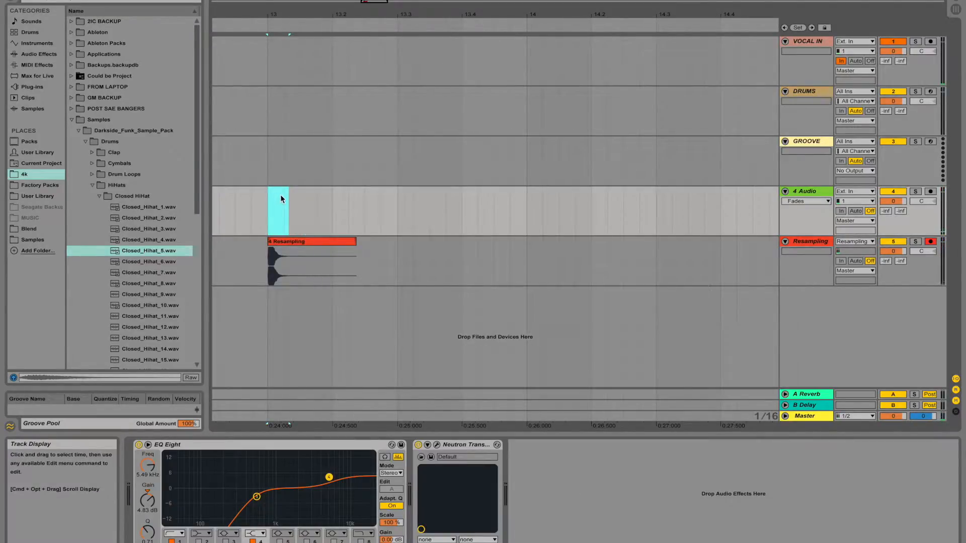
Replace the Closed_Hihat_5 pad's sample with the resampled hi-hat trimmed to its hit, and rename the pad
{"action": "left_click_drag", "start_coordinate": [356, 249], "coordinate": [292, 249]}
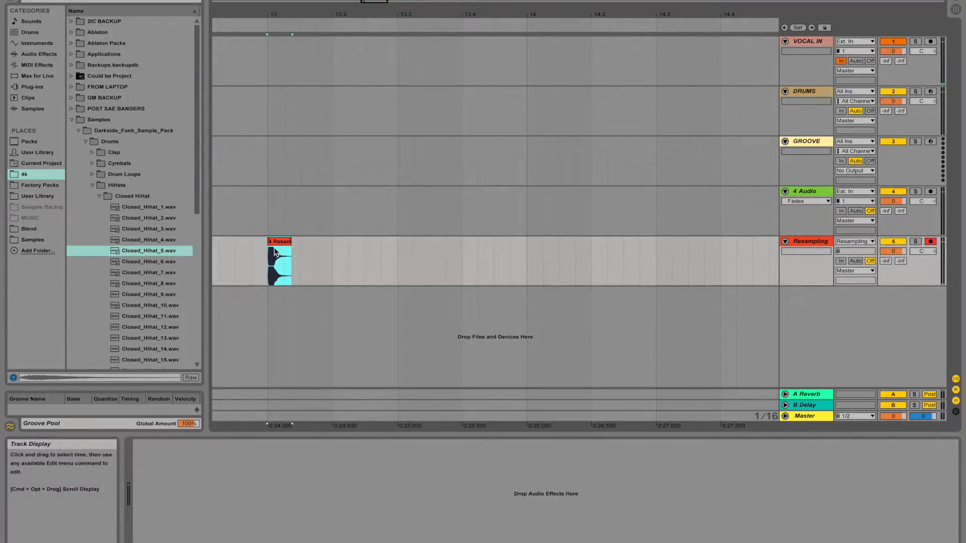
{"action": "left_click", "coordinate": [802, 94]}
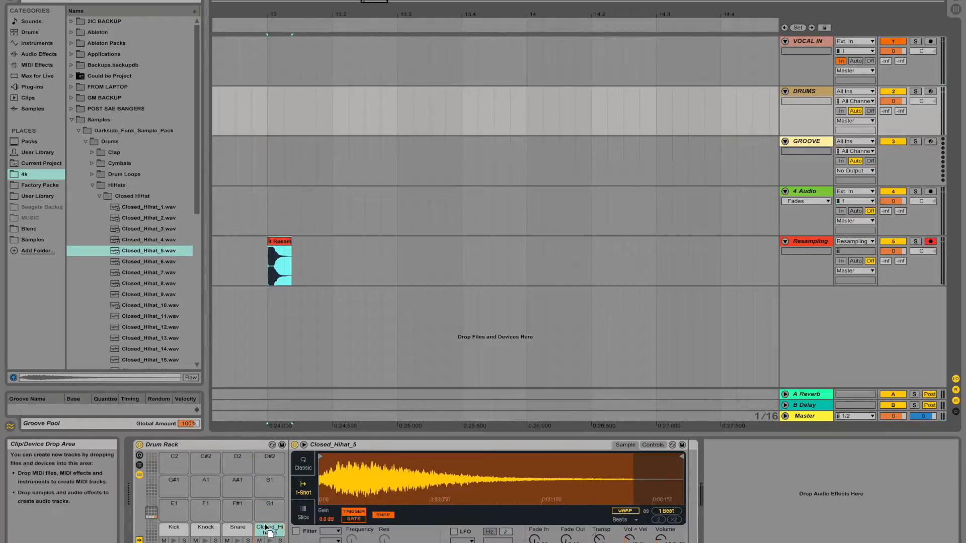
{"action": "left_click_drag", "start_coordinate": [264, 528], "coordinate": [268, 529]}
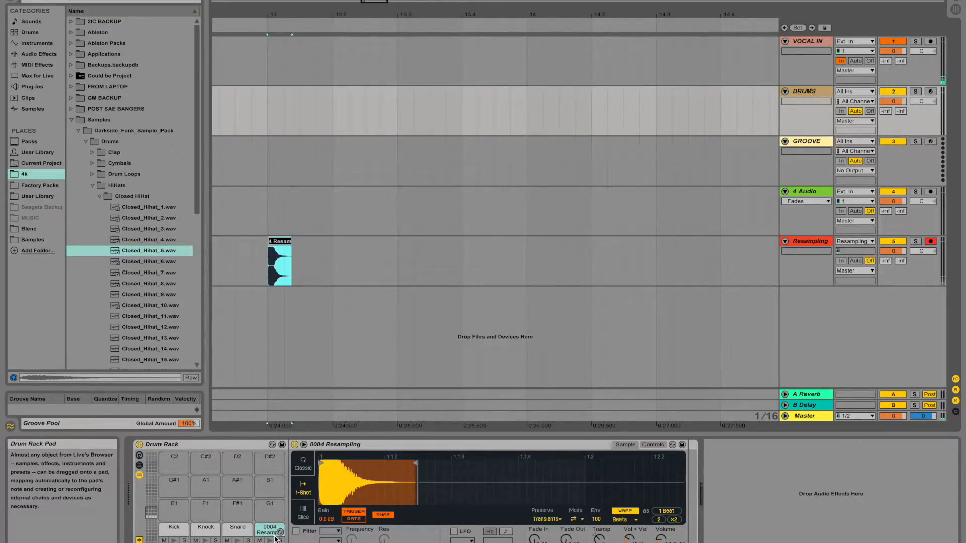
{"action": "left_click", "coordinate": [262, 535]}
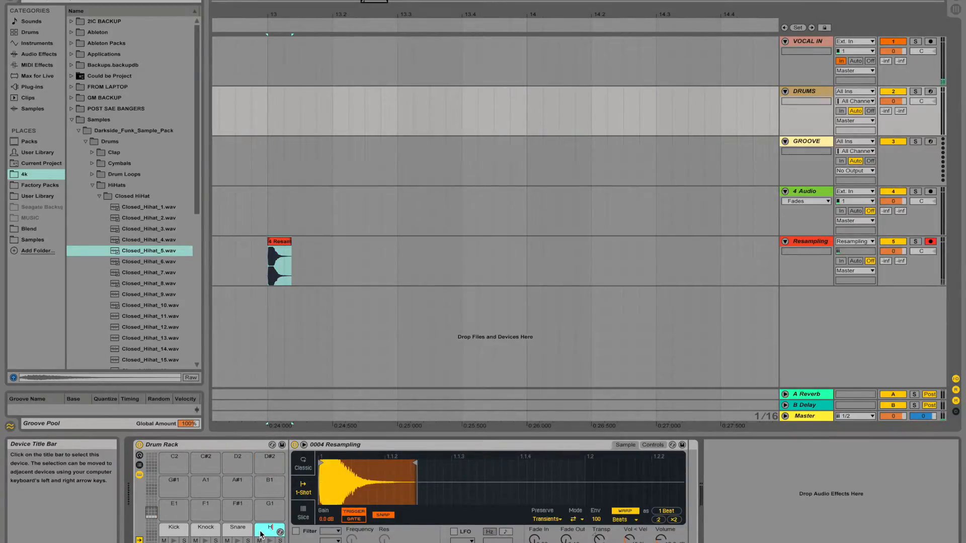
{"action": "left_click", "coordinate": [250, 340]}
Delete the resampled hi-hat clip and place Ride_4.wav from the pack's Cymbals > Rides folder on 4 Audio at bar 13
{"action": "left_click", "coordinate": [99, 196]}
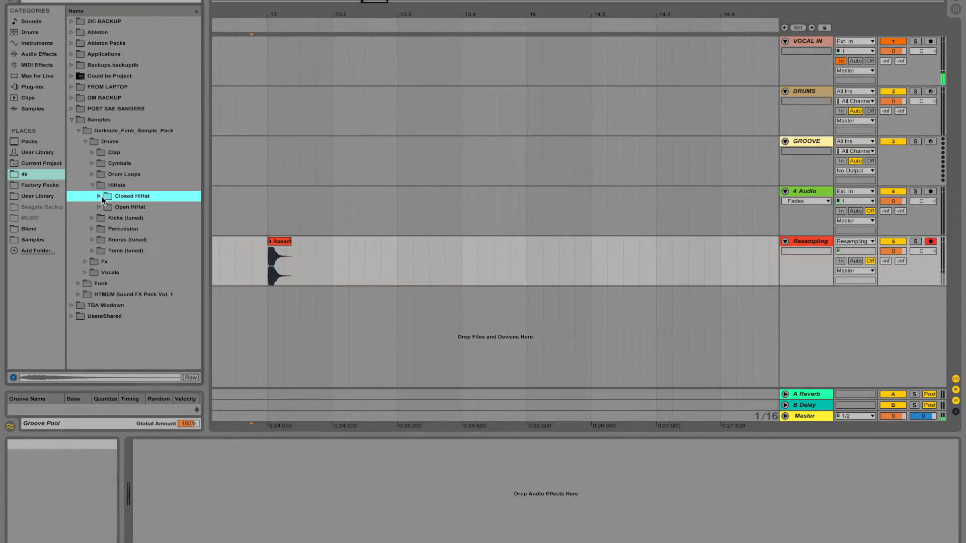
{"action": "left_click", "coordinate": [95, 186]}
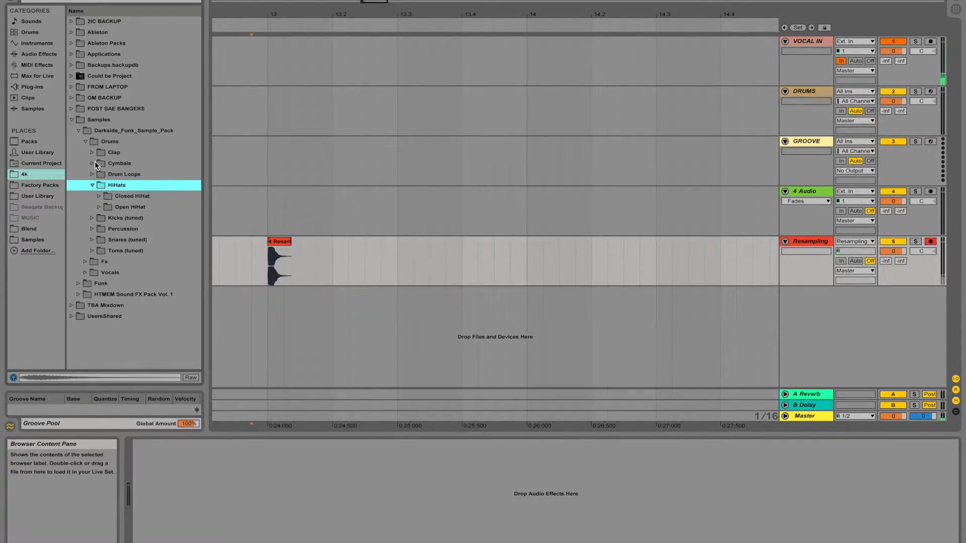
{"action": "left_click", "coordinate": [93, 163]}
{"action": "left_click", "coordinate": [99, 185]}
{"action": "left_click", "coordinate": [124, 208]}
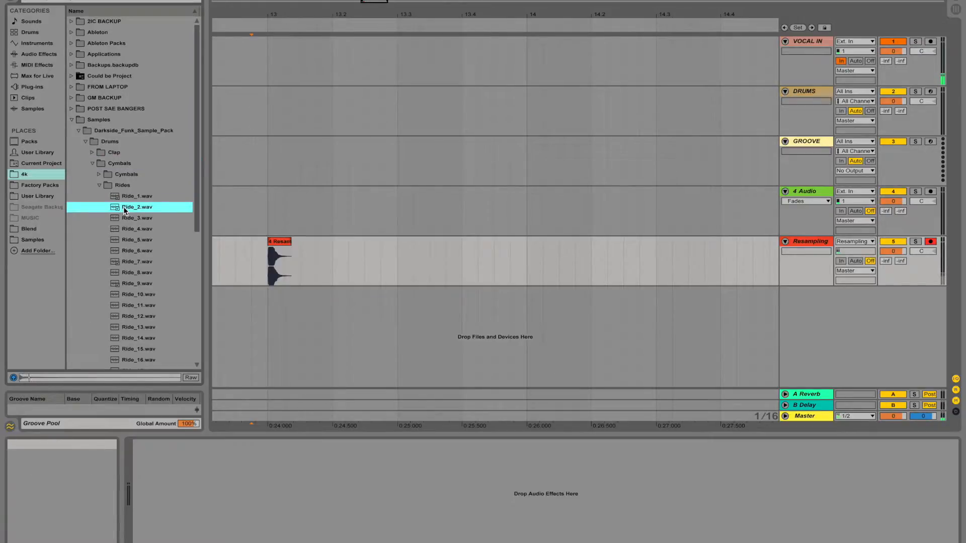
{"action": "key", "text": "Down"}
{"action": "key", "text": "Down"}
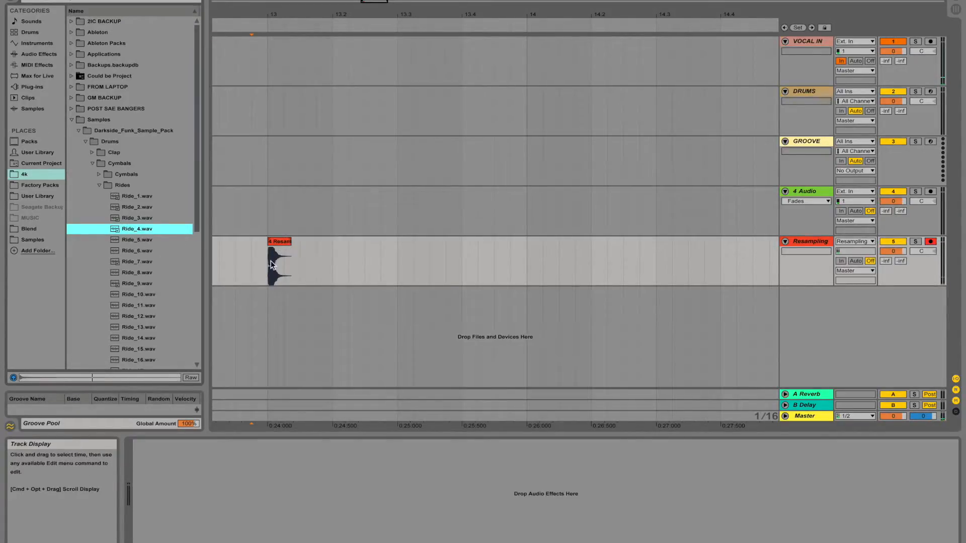
{"action": "left_click", "coordinate": [277, 246]}
{"action": "left_click_drag", "start_coordinate": [140, 229], "coordinate": [271, 207]}
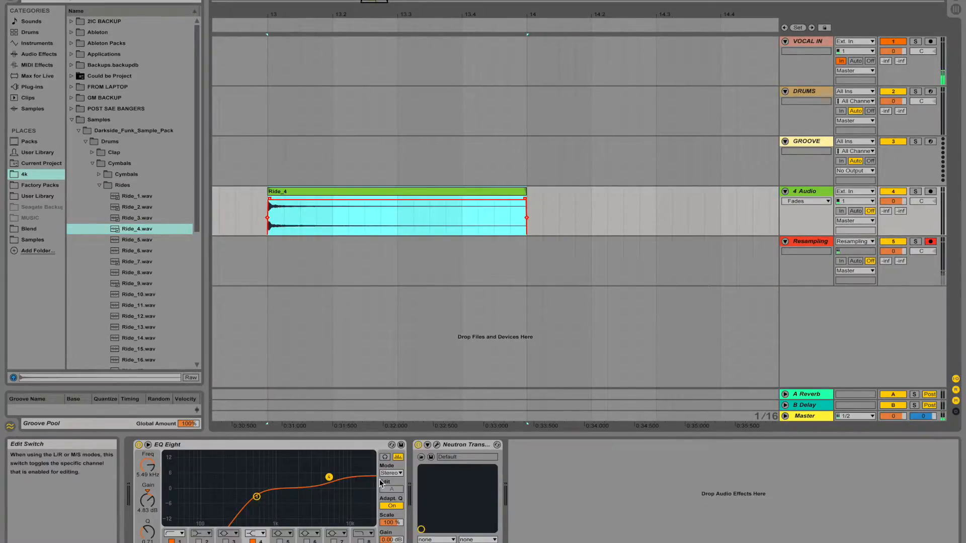
Play the ride and lower the EQ Eight high shelf on 4 Audio to 3.35 dB
{"action": "key", "text": "space"}
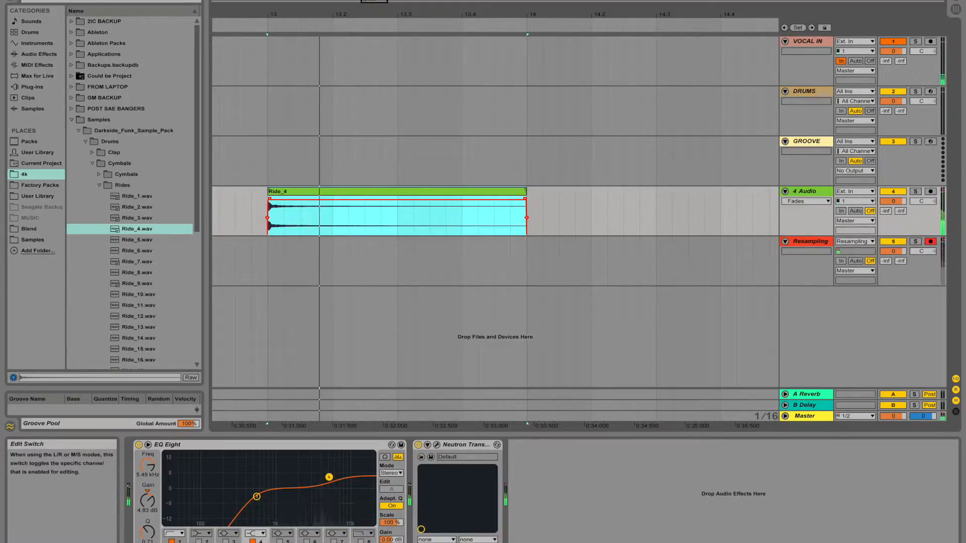
{"action": "left_click_drag", "start_coordinate": [329, 477], "coordinate": [329, 483]}
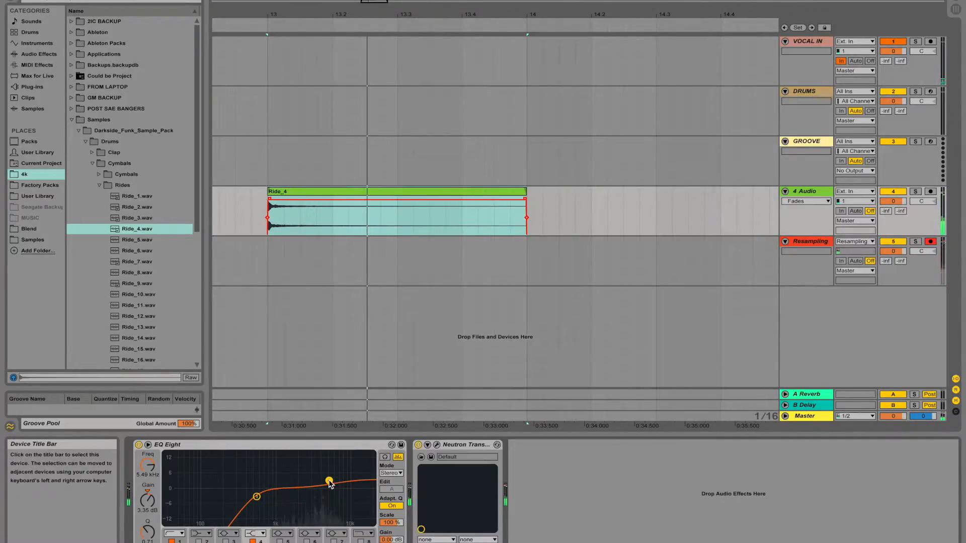
Shorten the ride's tail in Neutron Transient Shaper by setting sustain to -10.9 dB on band 2 and -13.3 dB on band 3
{"action": "left_click", "coordinate": [436, 445]}
{"action": "left_click", "coordinate": [437, 445]}
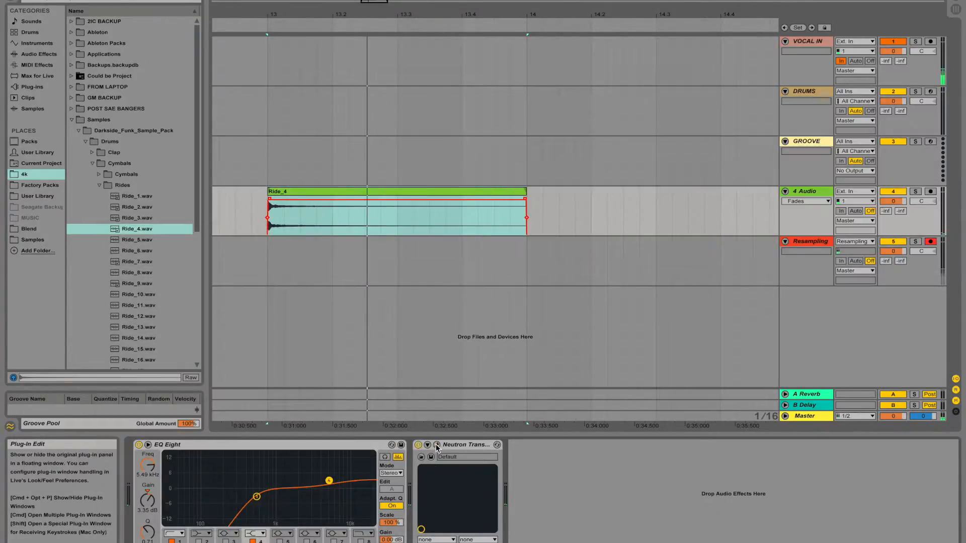
{"action": "left_click", "coordinate": [437, 446]}
{"action": "left_click", "coordinate": [437, 446]}
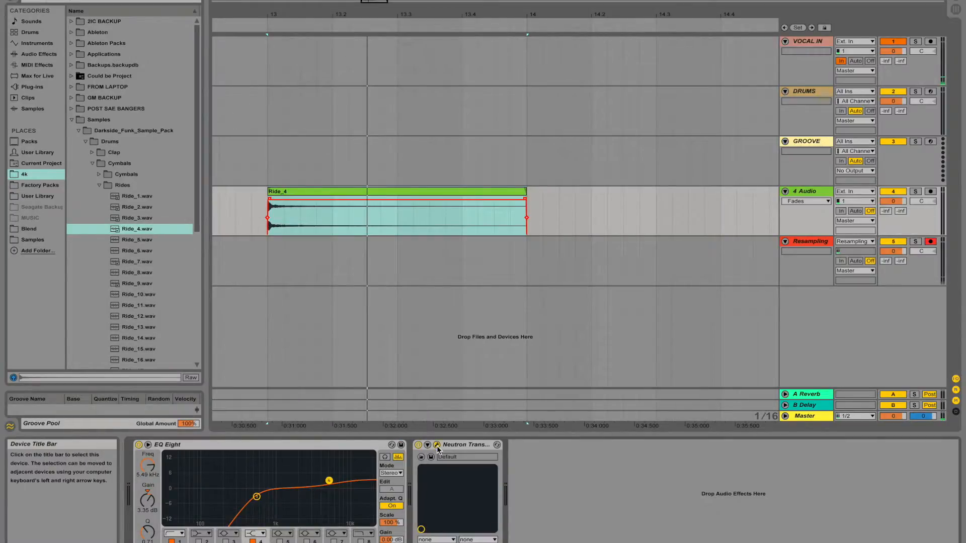
{"action": "left_click", "coordinate": [437, 445]}
{"action": "left_click", "coordinate": [107, 232]}
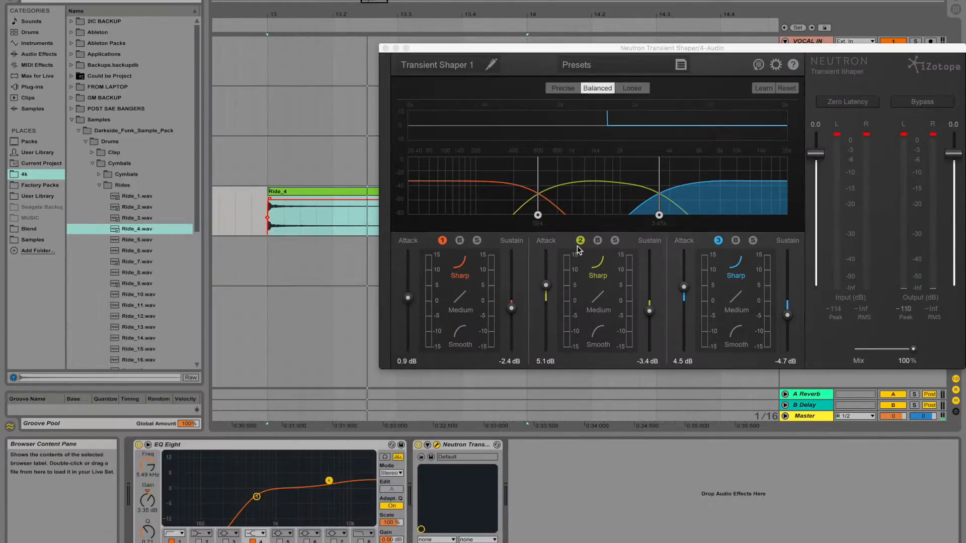
{"action": "left_click_drag", "start_coordinate": [787, 315], "coordinate": [788, 323]}
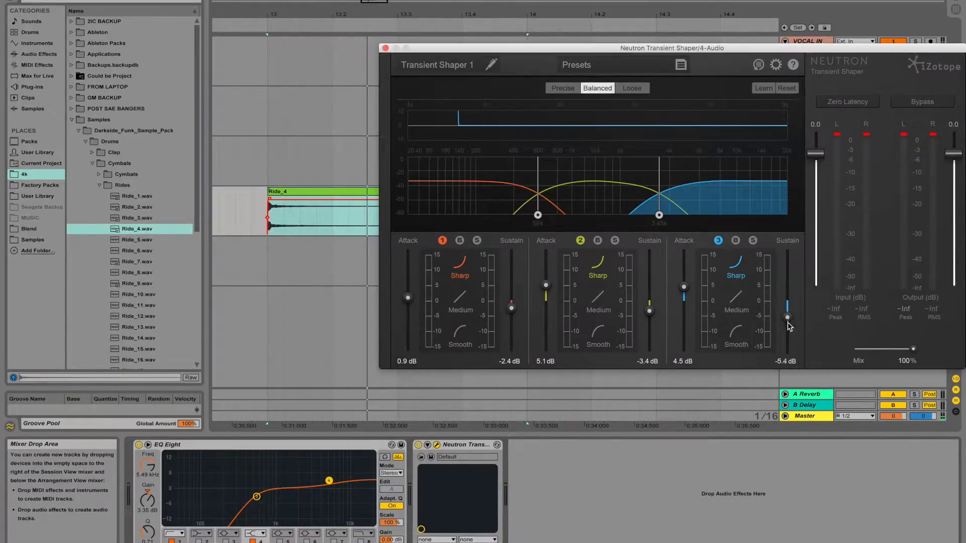
{"action": "left_click_drag", "start_coordinate": [655, 312], "coordinate": [651, 334]}
{"action": "key", "text": "space"}
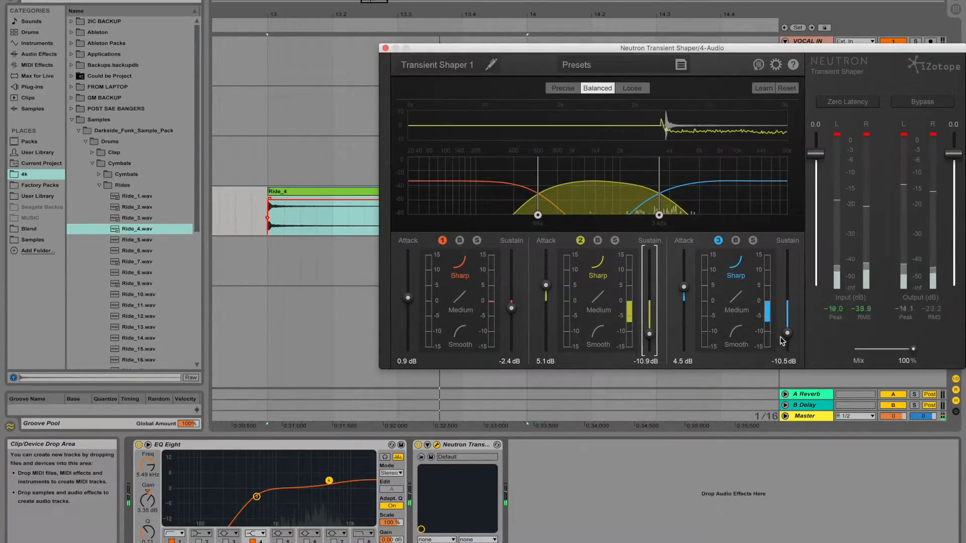
{"action": "left_click_drag", "start_coordinate": [787, 333], "coordinate": [788, 342]}
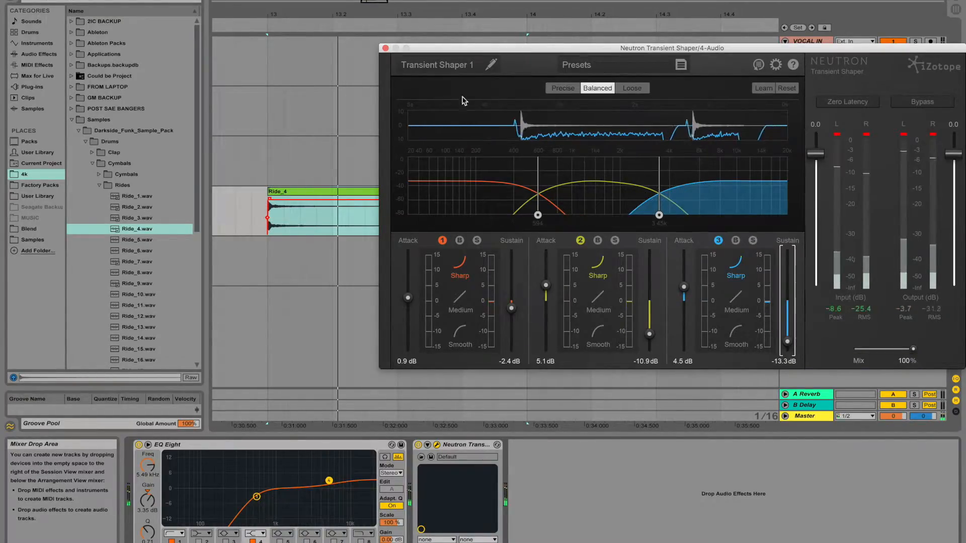
{"action": "left_click", "coordinate": [386, 49]}
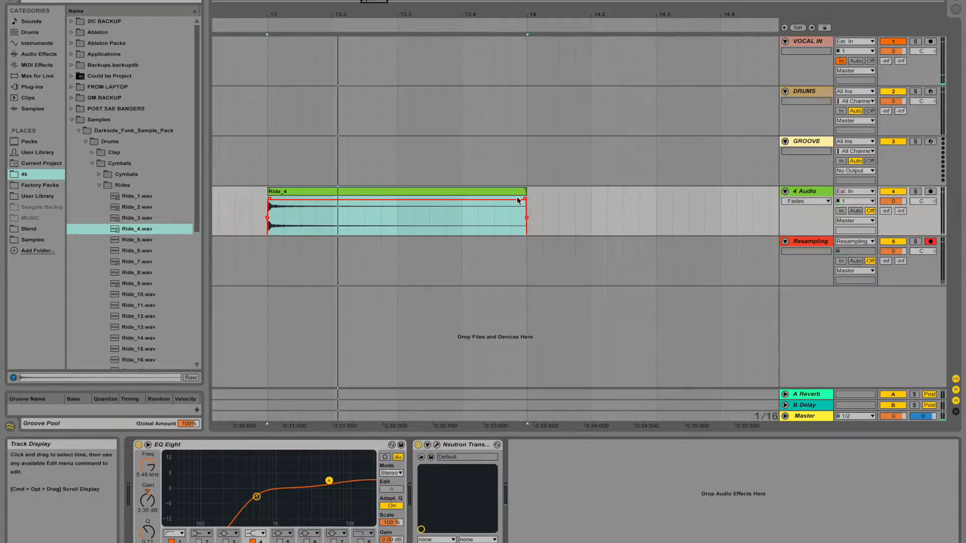
Shorten the Ride_4 clip to about one and a half beats with a fade-out over roughly its second half, auditioning the result
{"action": "left_click_drag", "start_coordinate": [525, 193], "coordinate": [316, 202]}
{"action": "left_click_drag", "start_coordinate": [288, 201], "coordinate": [280, 201]}
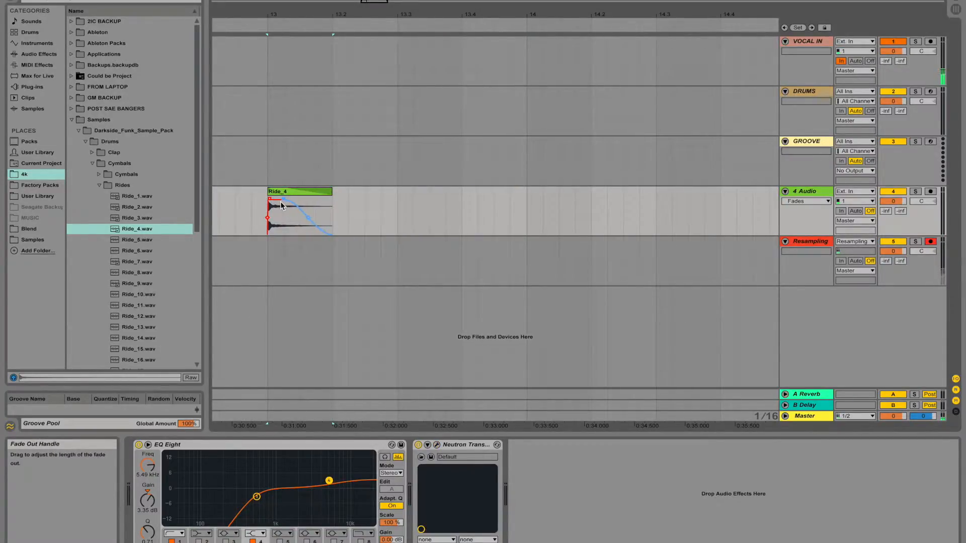
{"action": "key", "text": "space"}
{"action": "key", "text": "space"}
{"action": "key", "text": "space"}
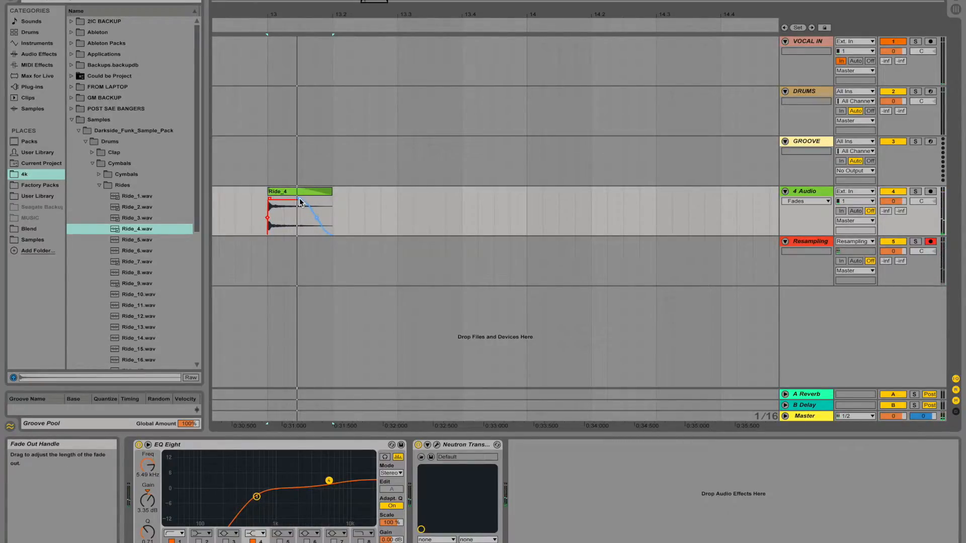
{"action": "key", "text": "space"}
{"action": "mouse_move", "coordinate": [300, 200]}
{"action": "left_mouse_down"}
{"action": "mouse_move", "coordinate": [363, 192]}
{"action": "mouse_move", "coordinate": [316, 201]}
{"action": "left_mouse_up"}
{"action": "key", "text": "space"}
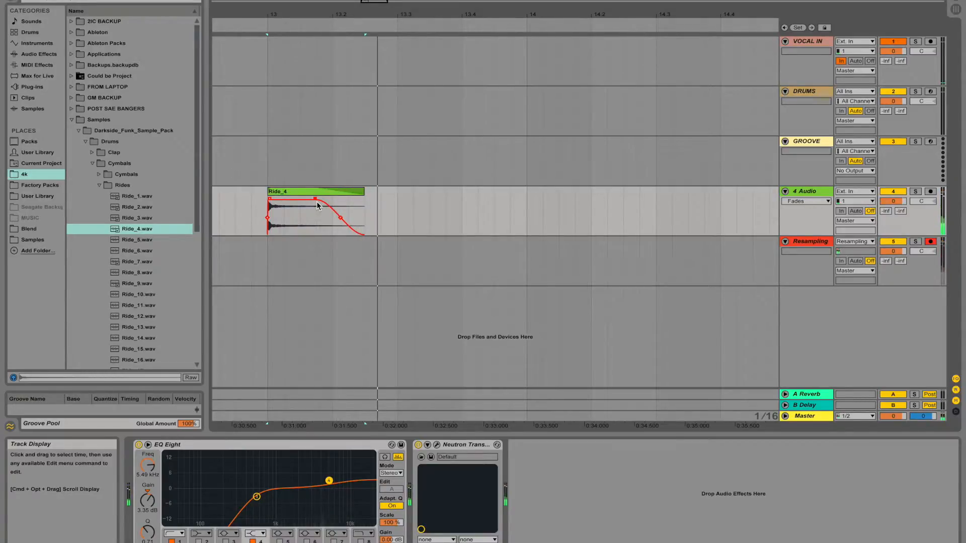
Trim the Ride_4 clip to about one and a quarter beats, with the fade-out covering roughly its last half beat
{"action": "left_click_drag", "start_coordinate": [366, 196], "coordinate": [308, 202]}
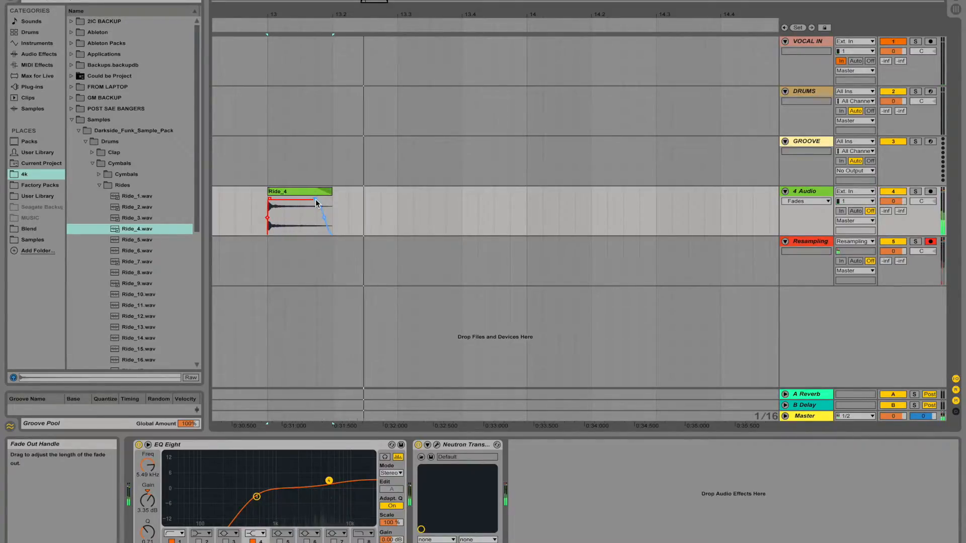
{"action": "left_click_drag", "start_coordinate": [331, 201], "coordinate": [349, 201]}
{"action": "left_click", "coordinate": [330, 199]}
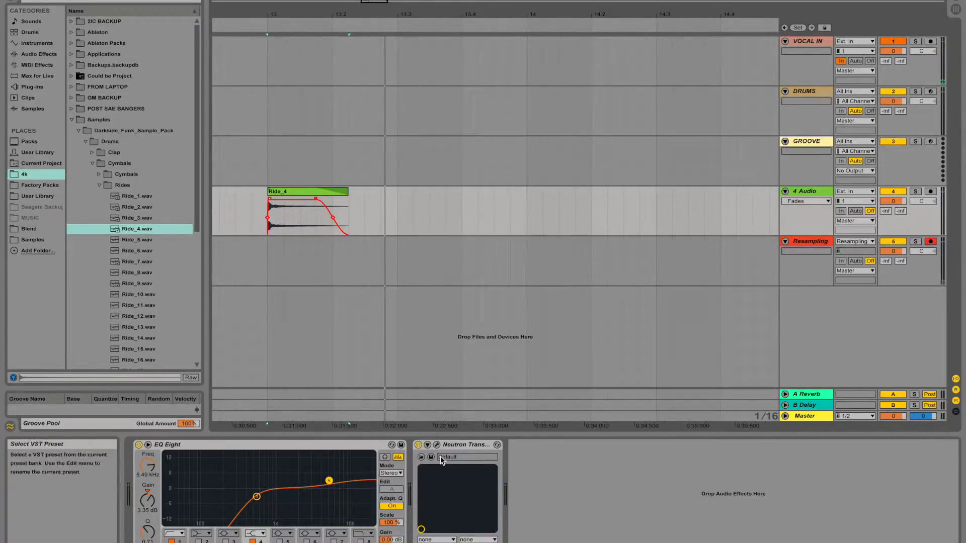
In Neutron Transient Shaper, set band 3 attack to -2.2 dB, band 2 sustain to -8.1 dB and band 3 sustain to -6.9 dB, auditioning the ride
{"action": "left_click", "coordinate": [438, 443]}
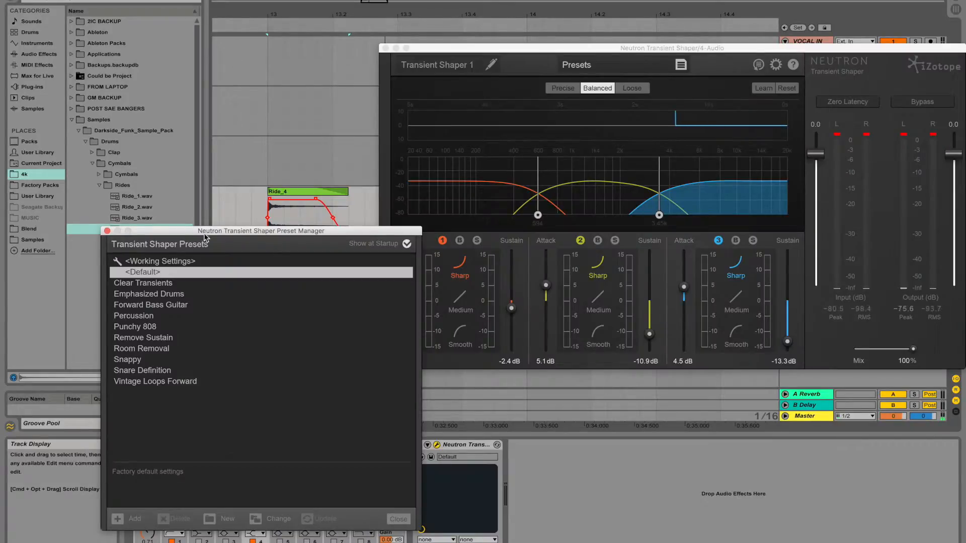
{"action": "left_click", "coordinate": [107, 231]}
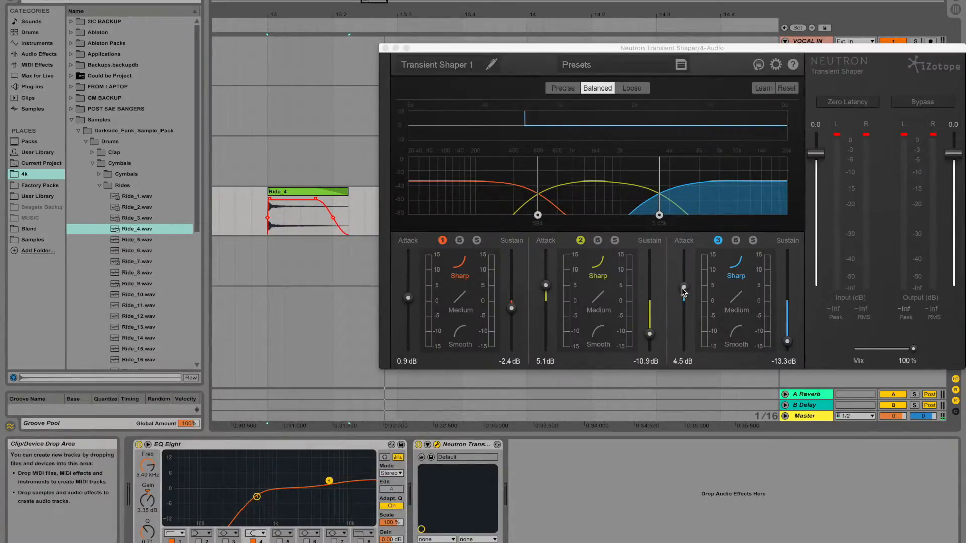
{"action": "left_click_drag", "start_coordinate": [682, 291], "coordinate": [684, 309]}
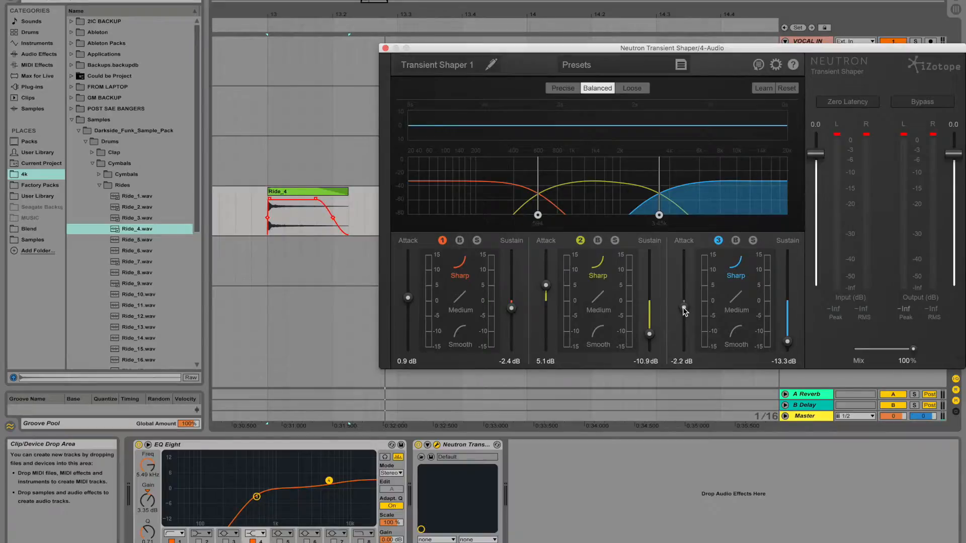
{"action": "left_click_drag", "start_coordinate": [651, 334], "coordinate": [653, 326]}
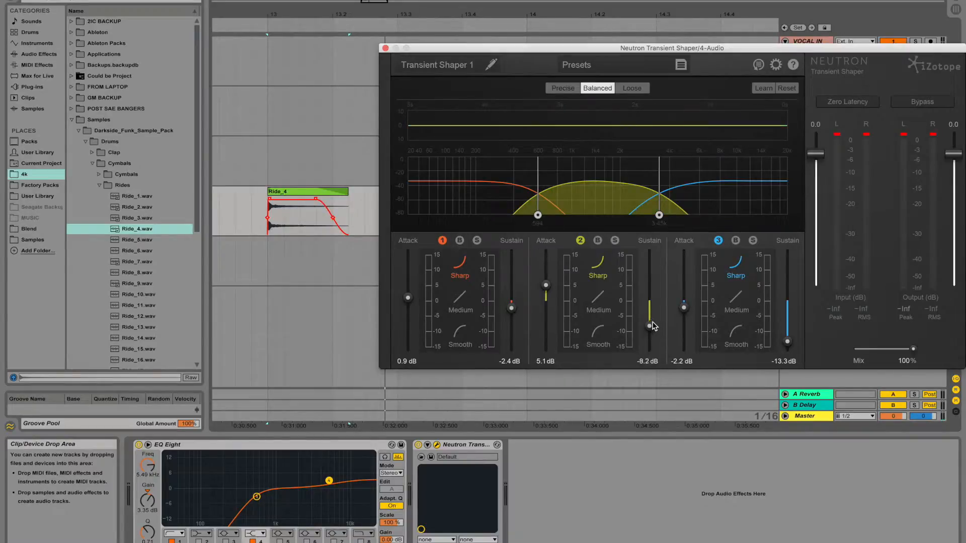
{"action": "left_click", "coordinate": [788, 341]}
{"action": "key", "text": "space"}
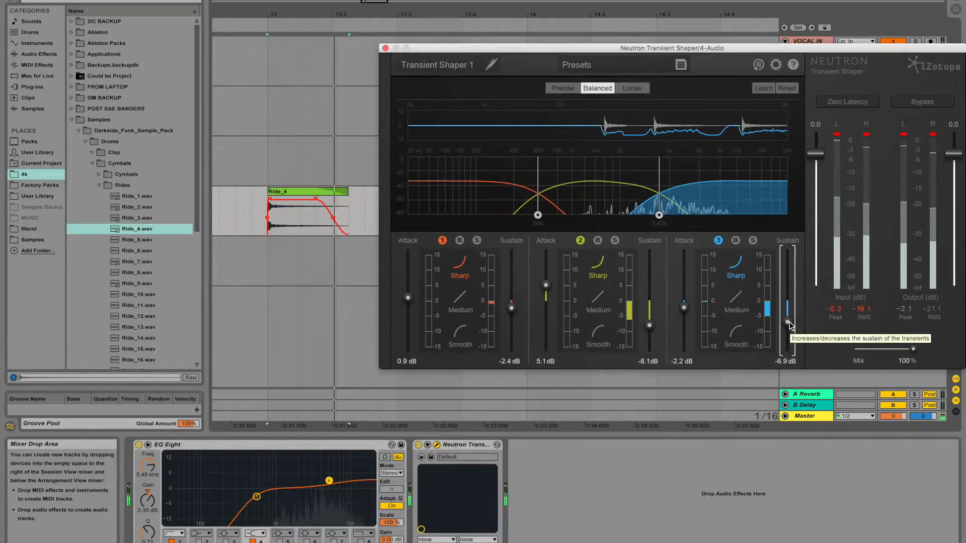
{"action": "left_click", "coordinate": [385, 48]}
Set the recording start position to bar 13 on the Resampling track
{"action": "left_click", "coordinate": [270, 272]}
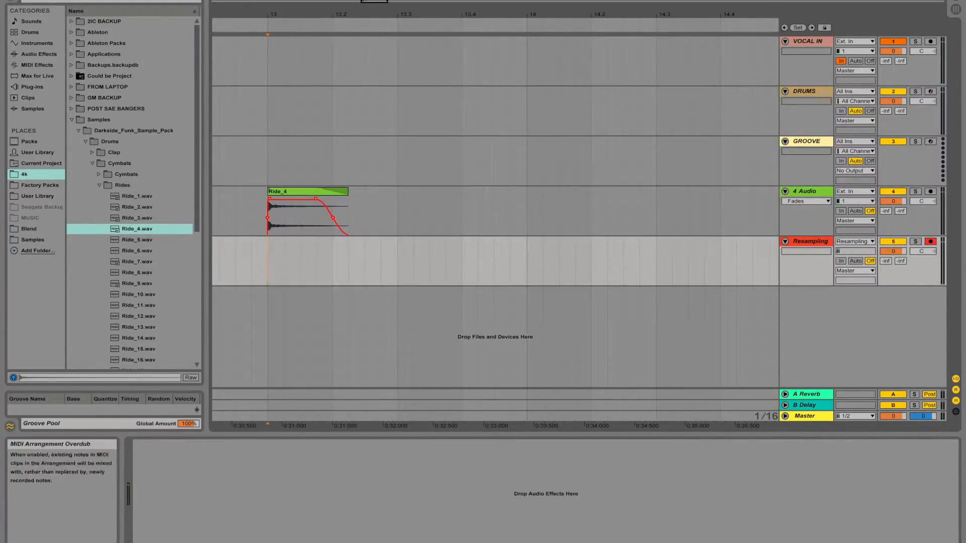
Record the processed Ride_4 clip onto the Resampling track, stopping once the ride sound has played
{"action": "key", "text": "F9"}
{"action": "key", "text": "space"}
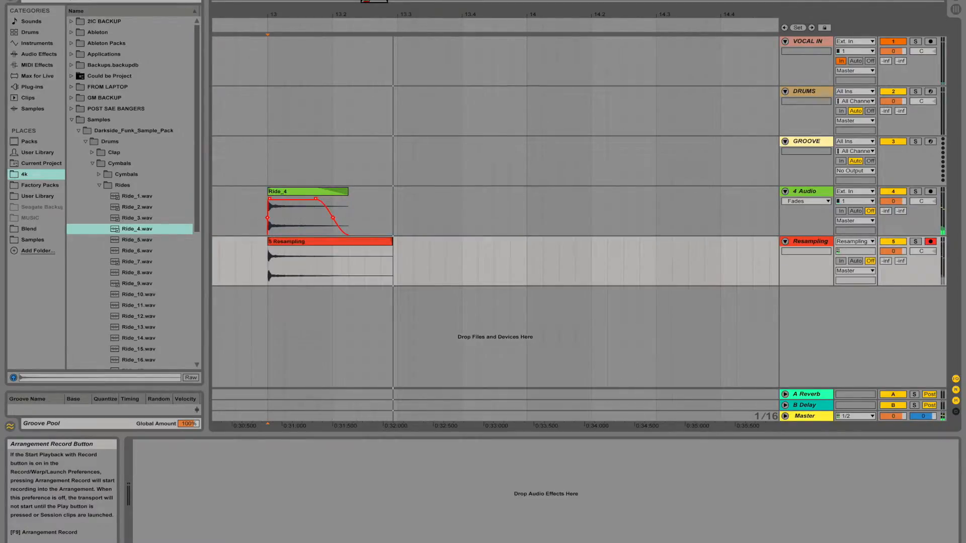
Delete the Ride_4 clip from the 4 Audio track and remove that track's EQ Eight and Neutron devices
{"action": "left_click", "coordinate": [328, 191]}
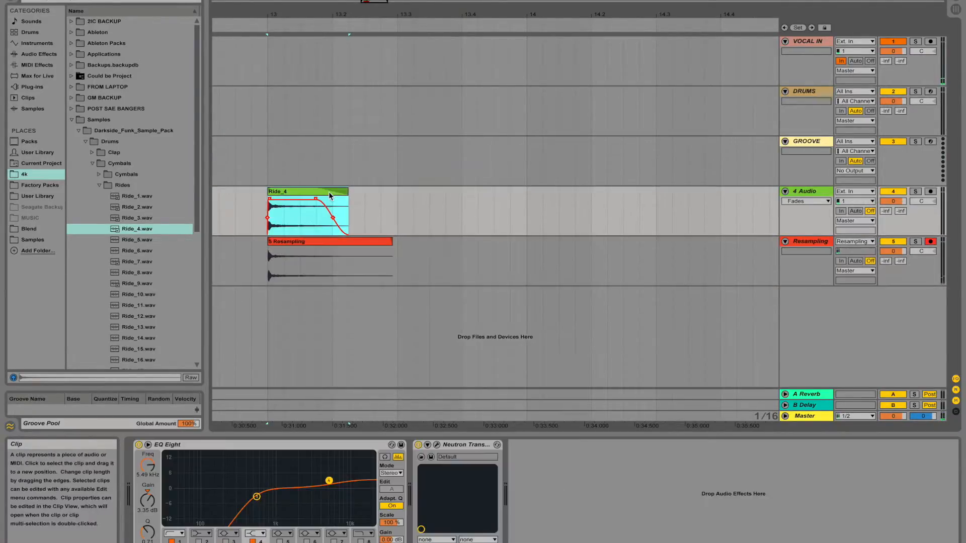
{"action": "left_click", "coordinate": [815, 195]}
{"action": "left_click", "coordinate": [587, 478]}
{"action": "left_click", "coordinate": [241, 445]}
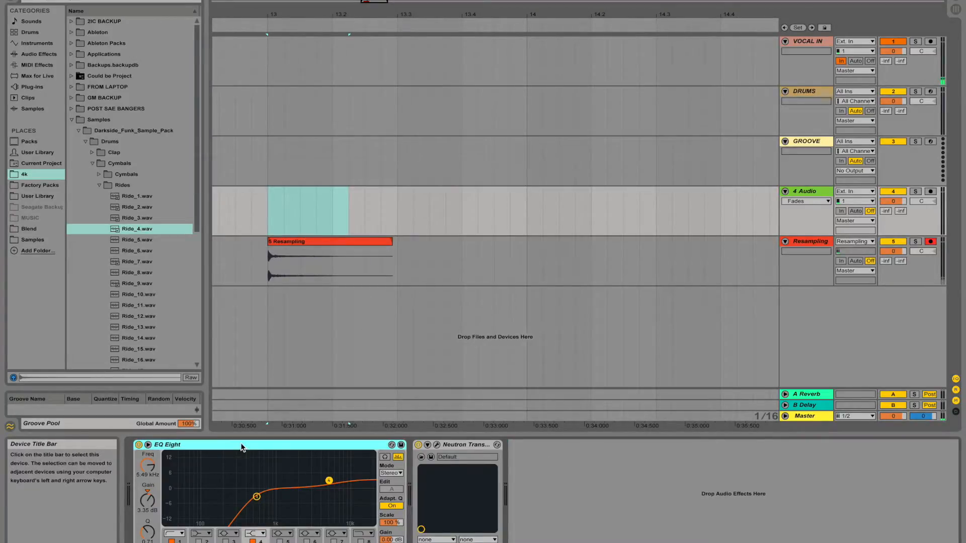
{"action": "key", "text": "Delete"}
{"action": "key", "text": "Delete"}
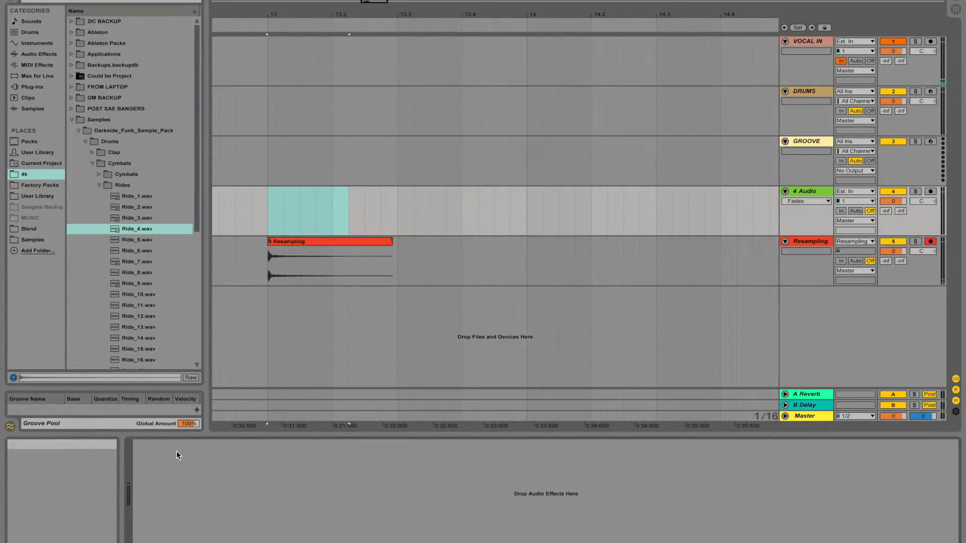
Trim the recorded clip's end to just past 13.2 and load it onto the pad above Kick in the DRUMS Drum Rack
{"action": "left_click_drag", "start_coordinate": [391, 244], "coordinate": [347, 247]}
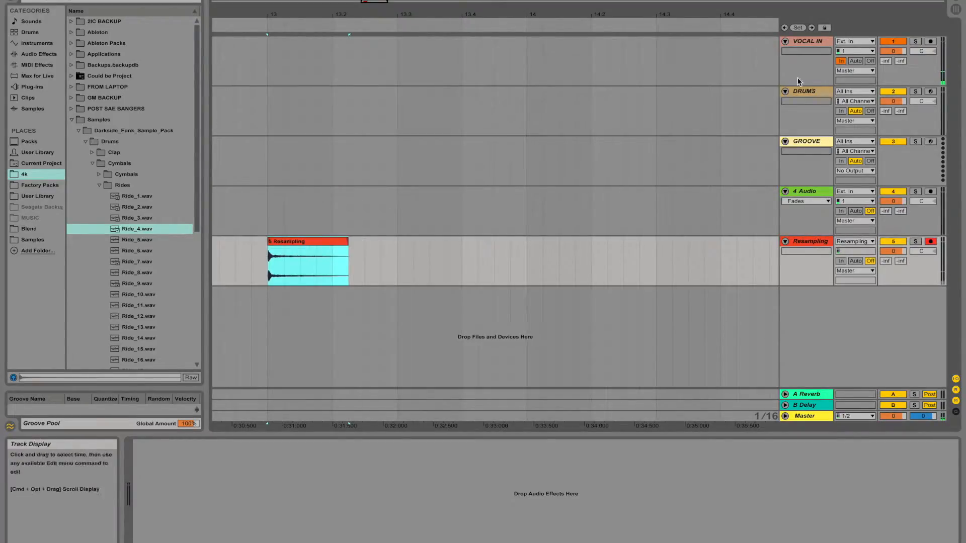
{"action": "left_click", "coordinate": [807, 92]}
{"action": "left_click_drag", "start_coordinate": [312, 249], "coordinate": [171, 513]}
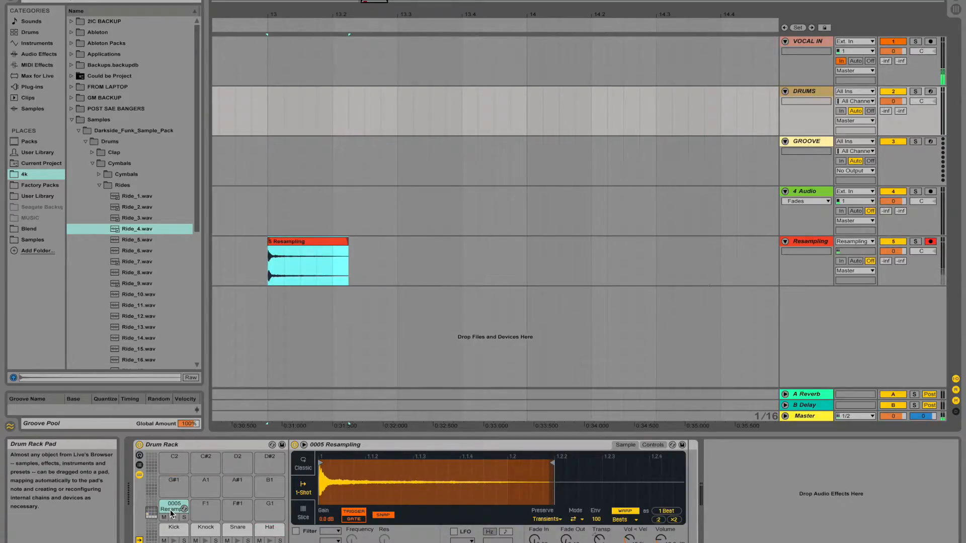
Rename the new drum pad as Ride and delete the recorded clip from the Resampling track
{"action": "key", "text": "super+r"}
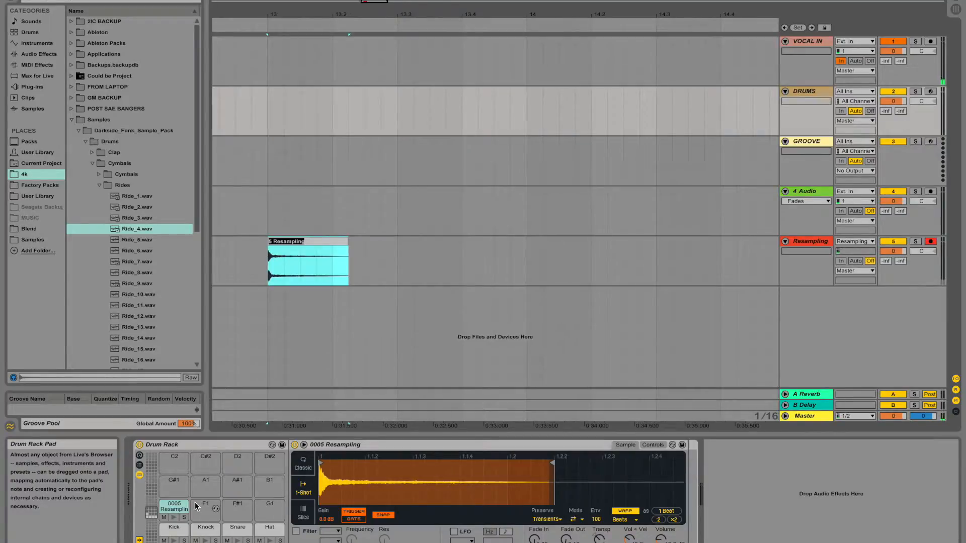
{"action": "left_click", "coordinate": [173, 512]}
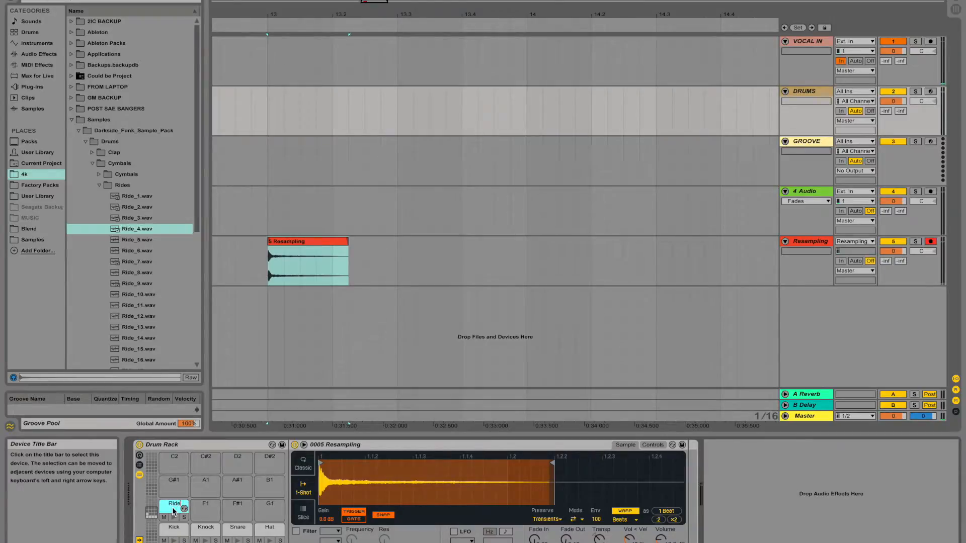
{"action": "left_click", "coordinate": [299, 246]}
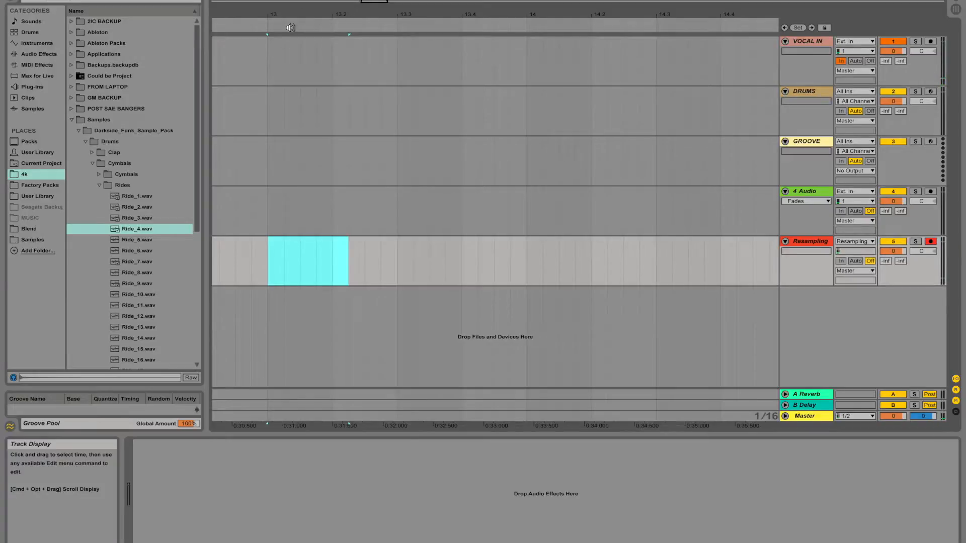
Insert an empty one-bar MIDI clip at bar 1 on the DRUMS track and fold the VOCAL IN track
{"action": "left_click_drag", "start_coordinate": [370, 1], "coordinate": [259, 2]}
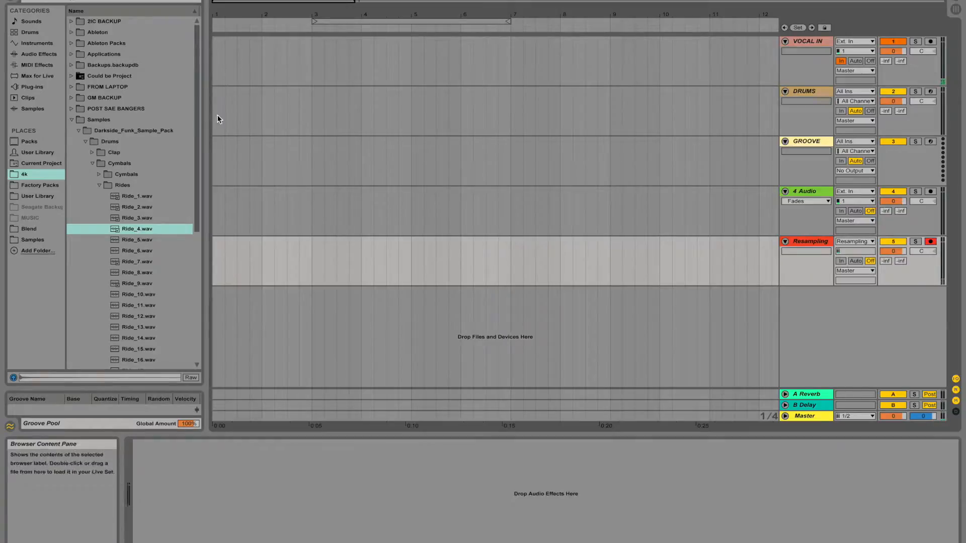
{"action": "left_click_drag", "start_coordinate": [255, 102], "coordinate": [195, 110]}
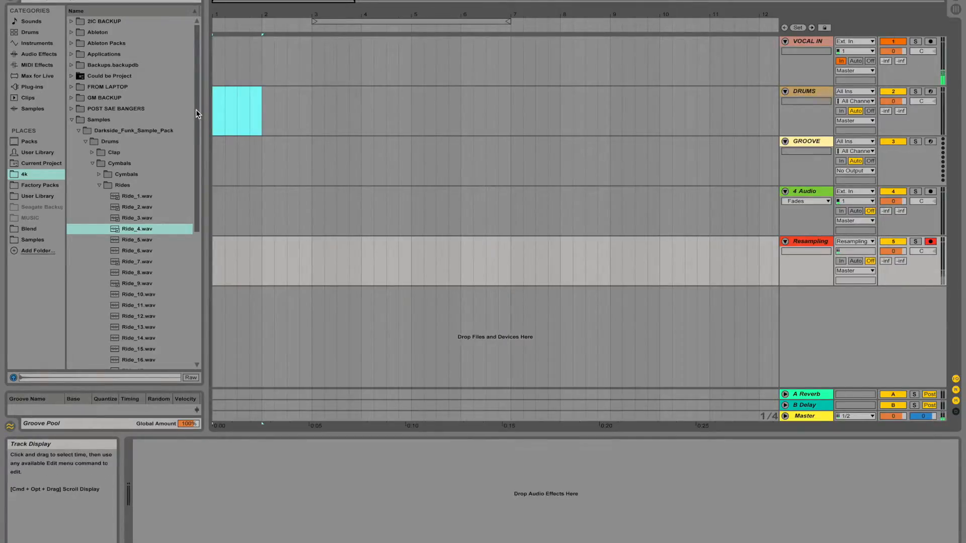
{"action": "key", "text": "ctrl+shift+m"}
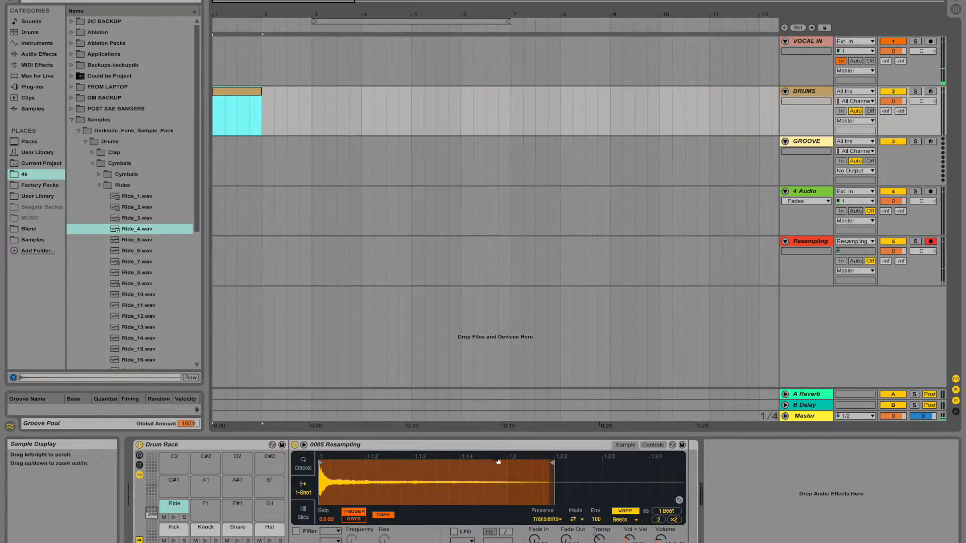
{"action": "left_click", "coordinate": [785, 41]}
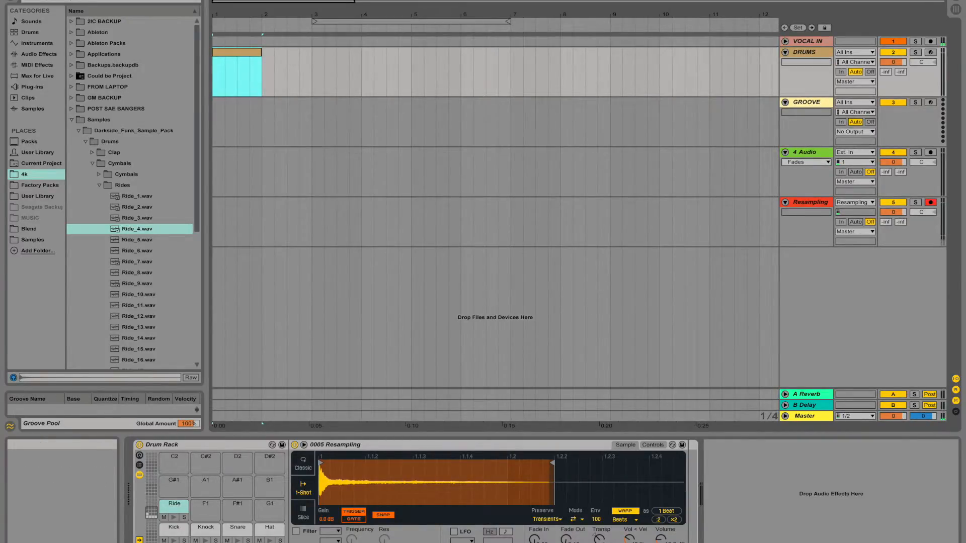
Open the new drum clip's note editor and set its fixed grid to 1/16
{"action": "left_click", "coordinate": [725, 542]}
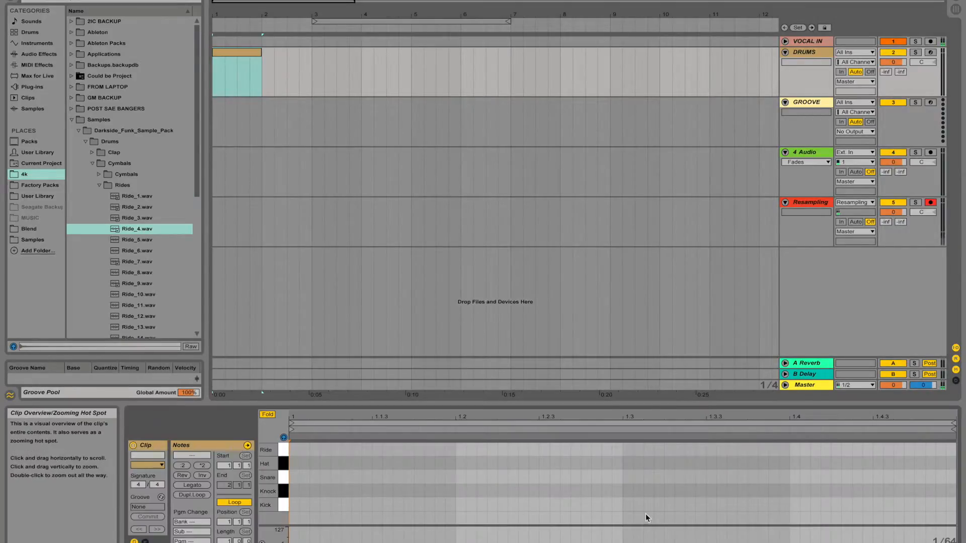
{"action": "right_click", "coordinate": [408, 478]}
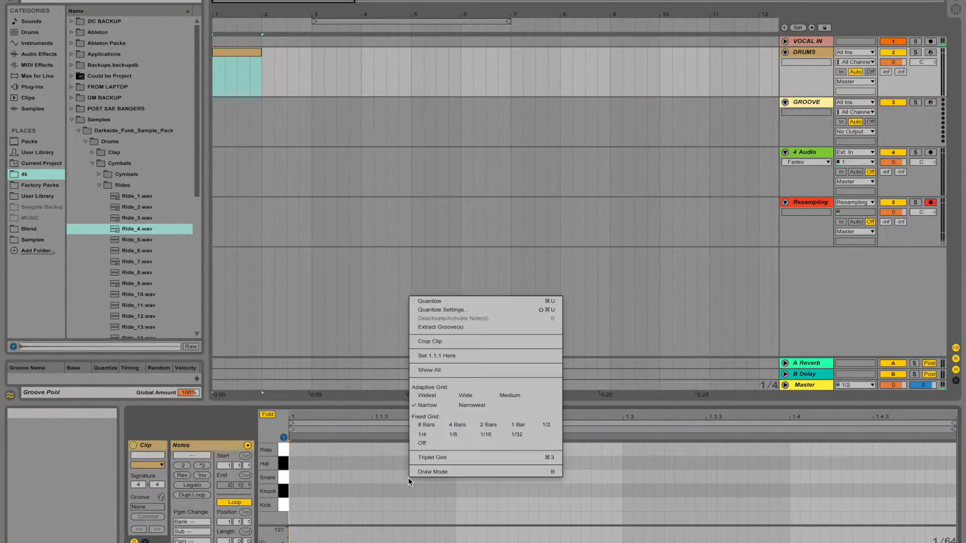
{"action": "left_click", "coordinate": [449, 438]}
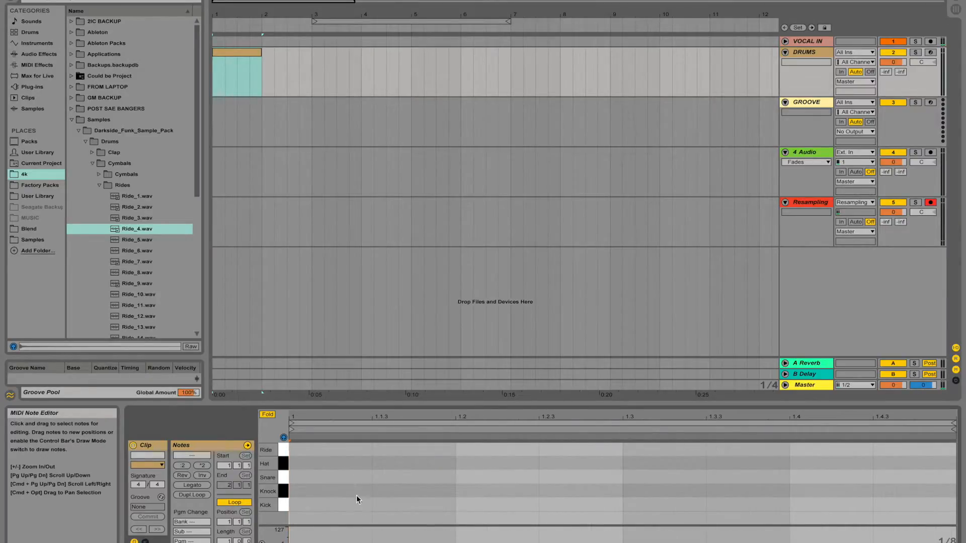
{"action": "right_click", "coordinate": [391, 485]}
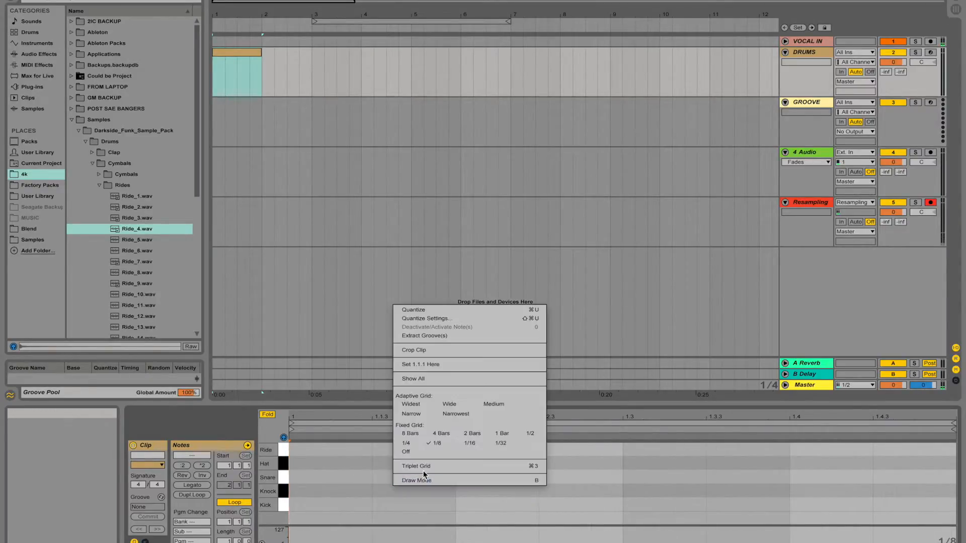
{"action": "left_click", "coordinate": [461, 443]}
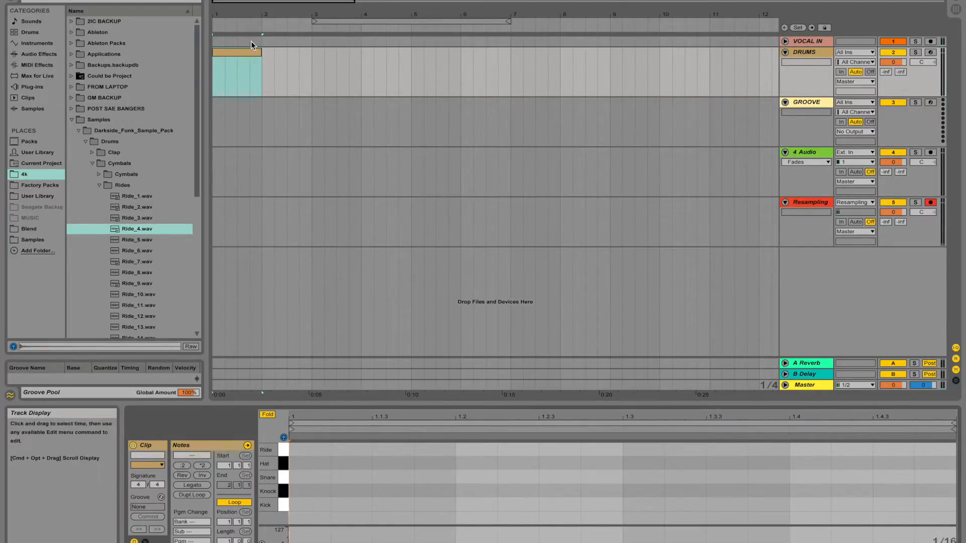
Loop the arrangement over the one-bar DRUMS clip and start playback
{"action": "left_click", "coordinate": [246, 60]}
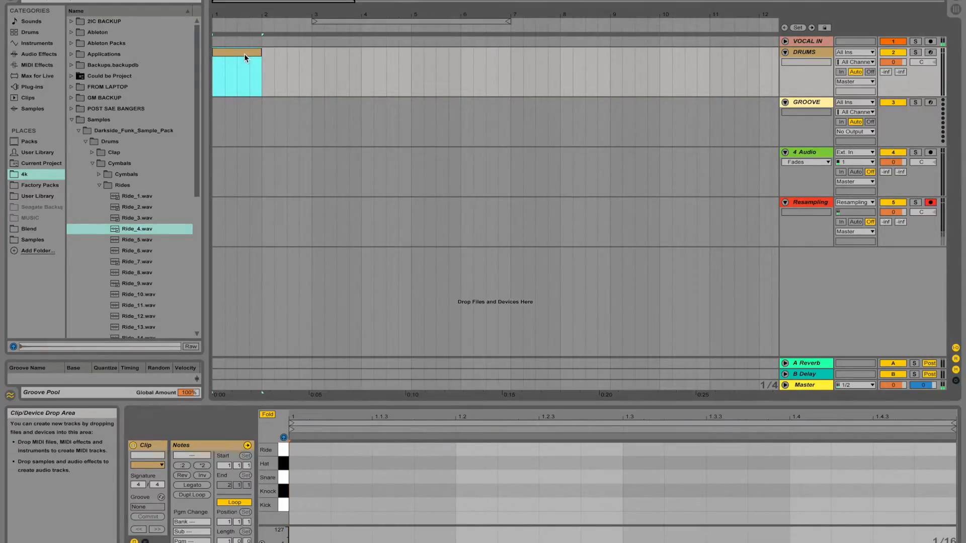
{"action": "key", "text": "super+l"}
{"action": "key", "text": "space"}
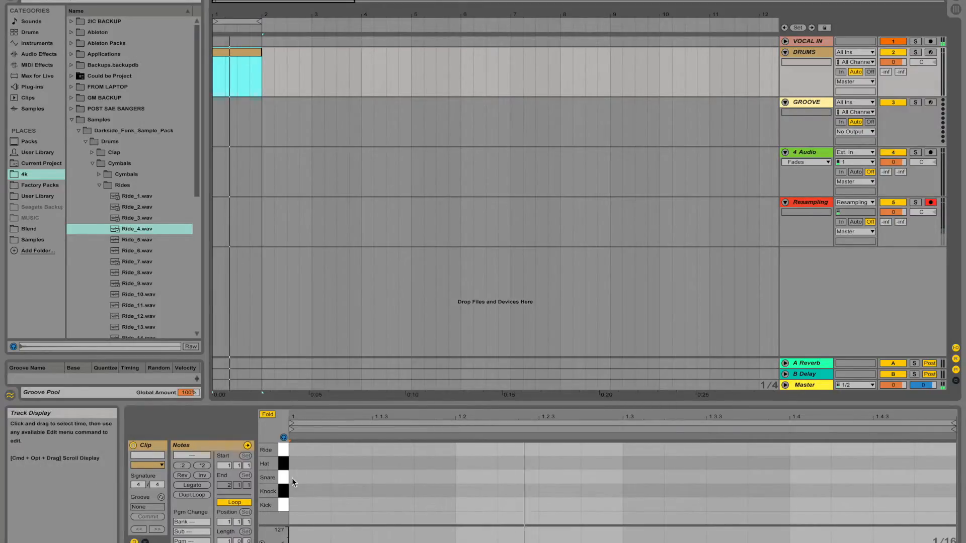
Add kick notes at 1.1, 1.2.4 and 1.3.3 and snare notes at 1.2 and 1.4 in the drum clip
{"action": "double_click", "coordinate": [304, 507]}
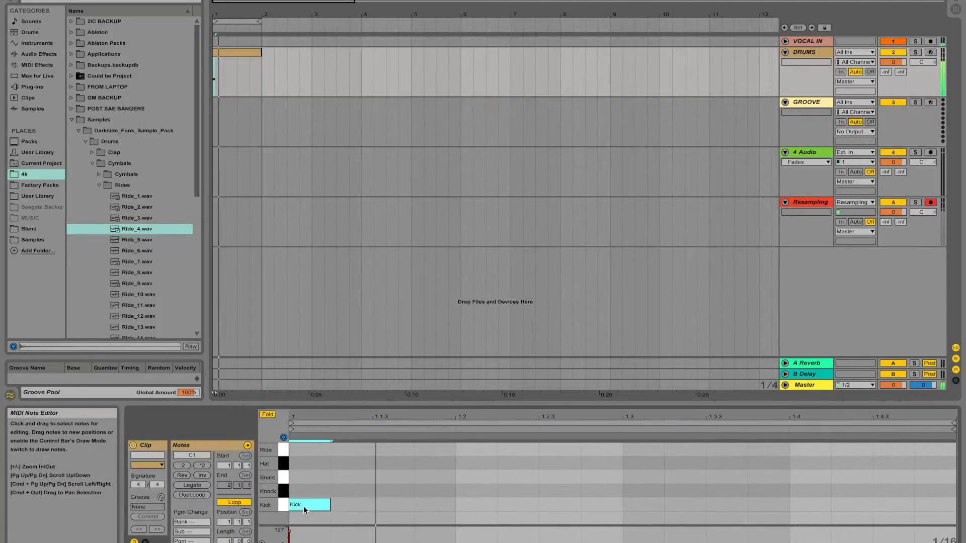
{"action": "left_click", "coordinate": [565, 505]}
{"action": "double_click", "coordinate": [615, 504]}
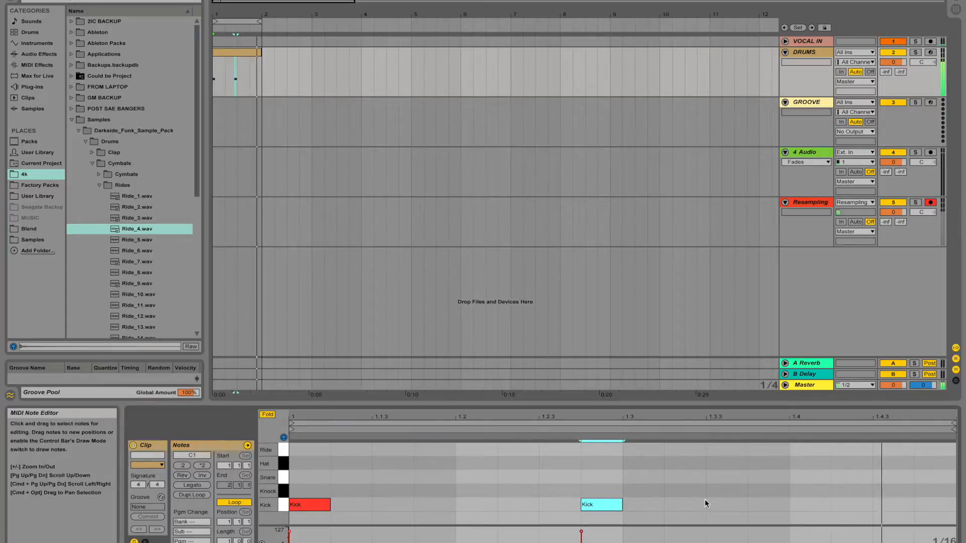
{"action": "double_click", "coordinate": [725, 505]}
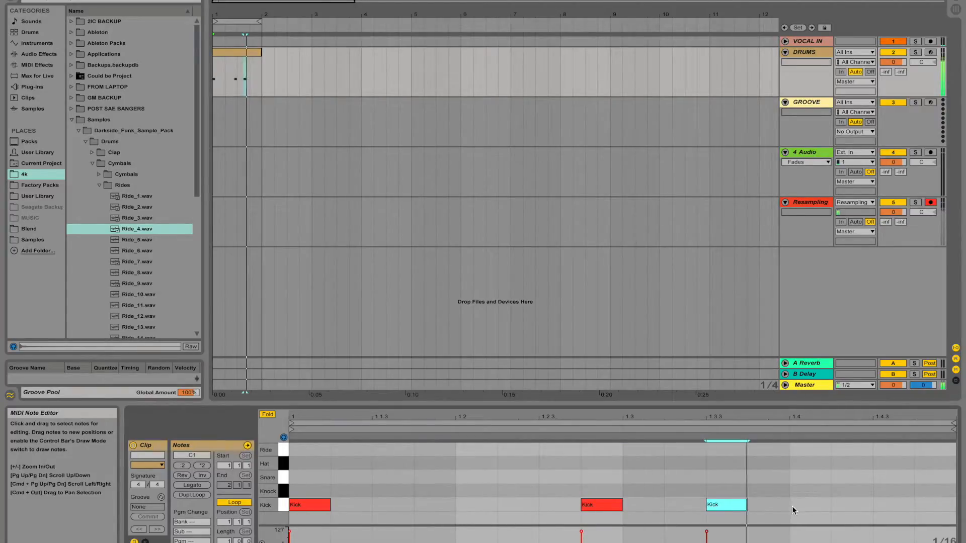
{"action": "double_click", "coordinate": [487, 475]}
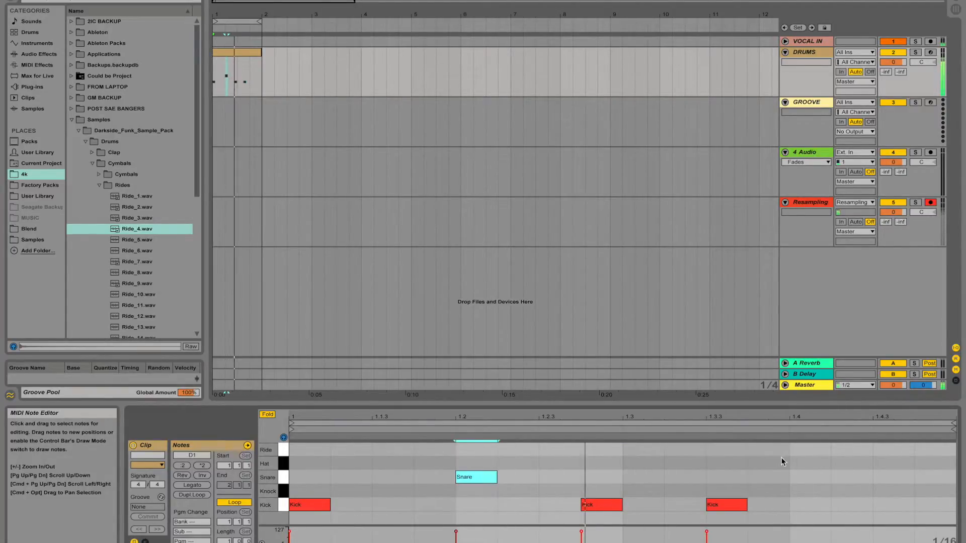
{"action": "double_click", "coordinate": [800, 477]}
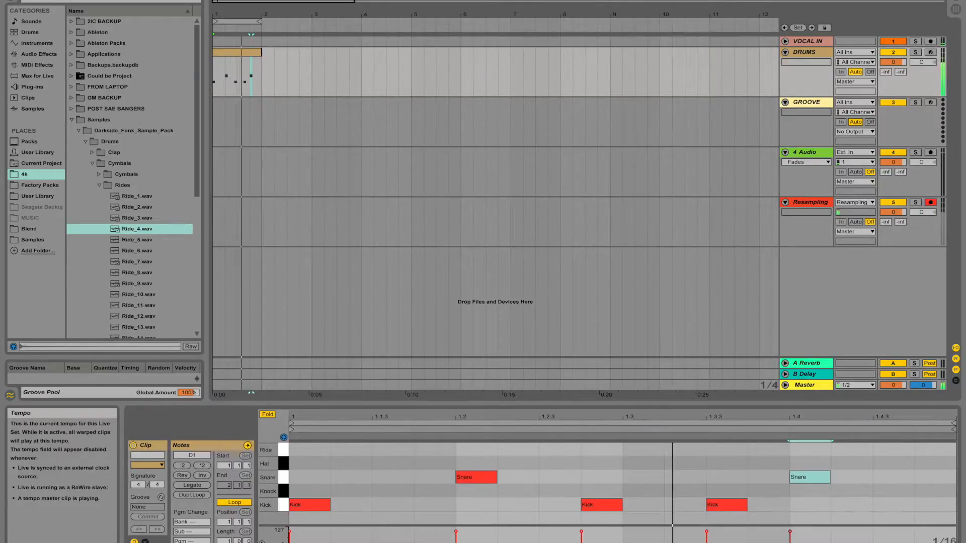
Set the song tempo to 110
{"action": "type", "text": "110"}
{"action": "key", "text": "Return"}
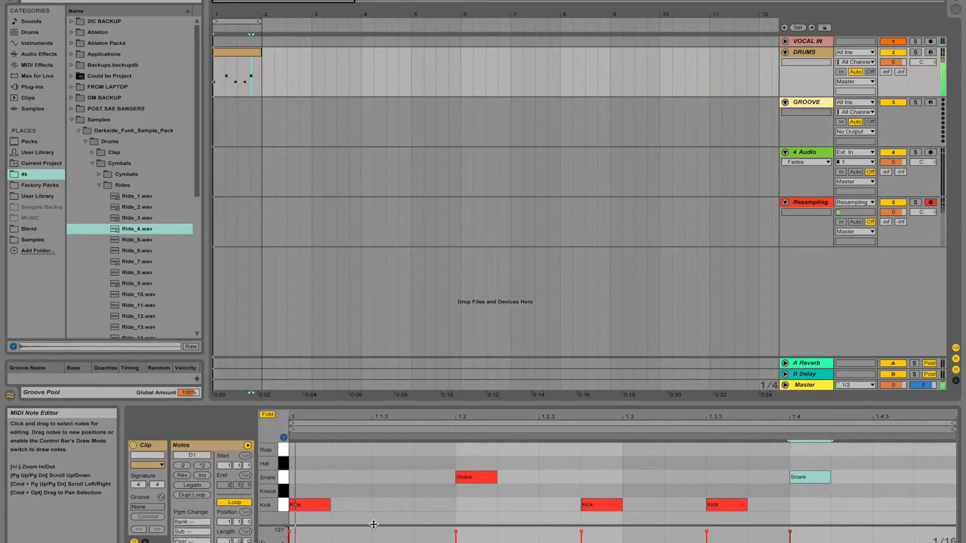
Add hat notes at 1.1 and 1.1.3 and duplicate the pair across the bar as an eighth-note pattern
{"action": "left_click", "coordinate": [313, 462]}
{"action": "double_click", "coordinate": [312, 463]}
{"action": "double_click", "coordinate": [385, 463]}
{"action": "left_click", "coordinate": [440, 459]}
{"action": "left_click", "coordinate": [280, 462]}
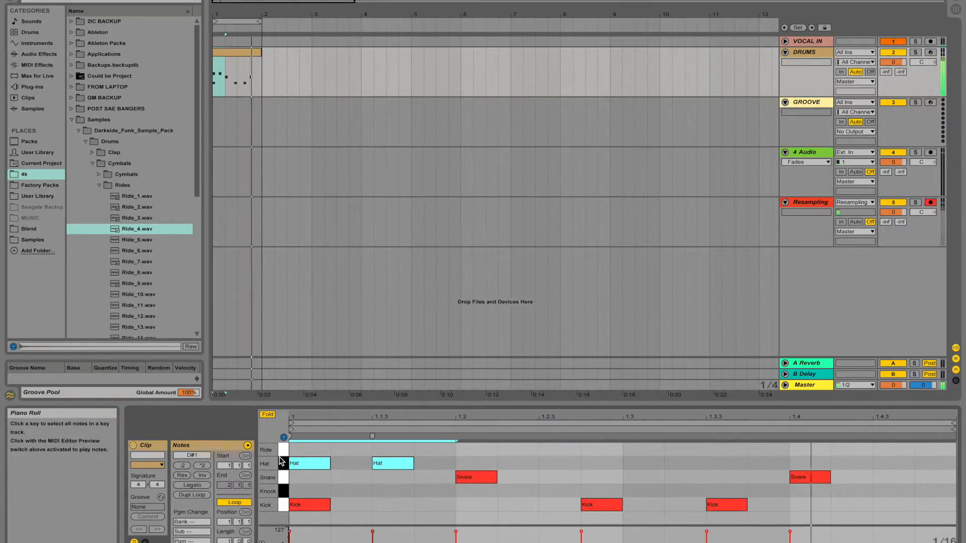
{"action": "key", "text": "ctrl+d"}
{"action": "key", "text": "ctrl+d"}
{"action": "key", "text": "ctrl+d"}
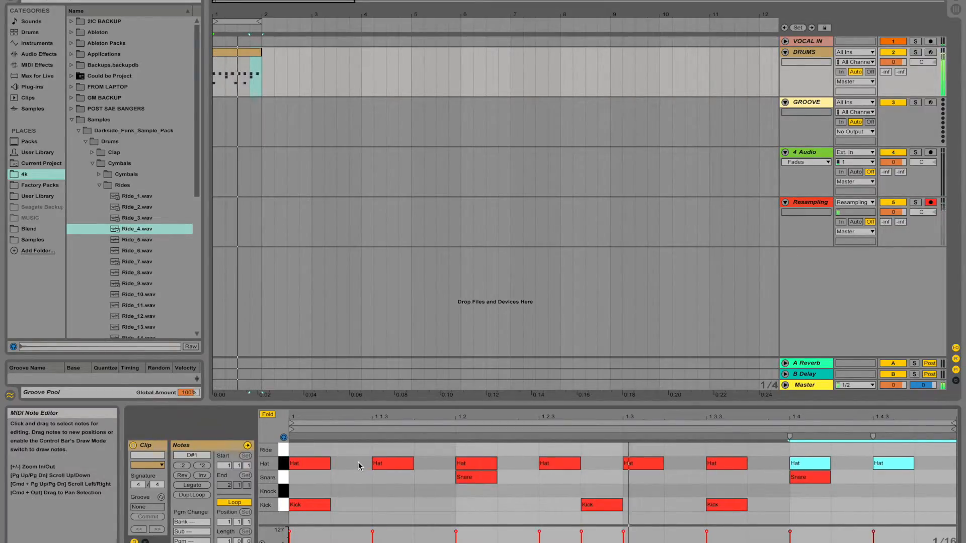
Fill the gaps in the hat row to make continuous sixteenth notes and lower the velocity of all hats
{"action": "key", "text": "ctrl+b"}
{"action": "left_click_drag", "start_coordinate": [356, 460], "coordinate": [915, 458]}
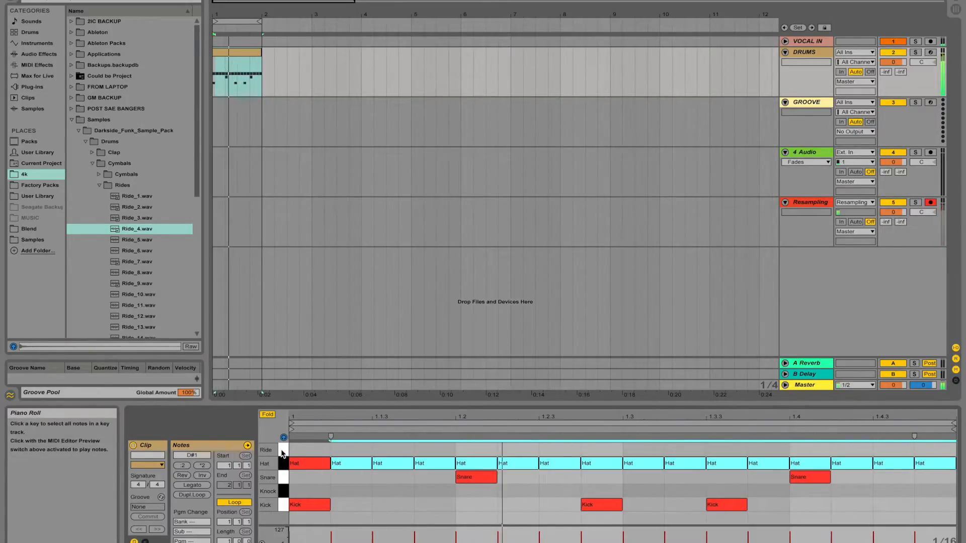
{"action": "mouse_move", "coordinate": [300, 449]}
{"action": "left_mouse_down"}
{"action": "mouse_move", "coordinate": [901, 453]}
{"action": "mouse_move", "coordinate": [942, 467]}
{"action": "left_mouse_up"}
{"action": "left_click_drag", "start_coordinate": [790, 532], "coordinate": [791, 537]}
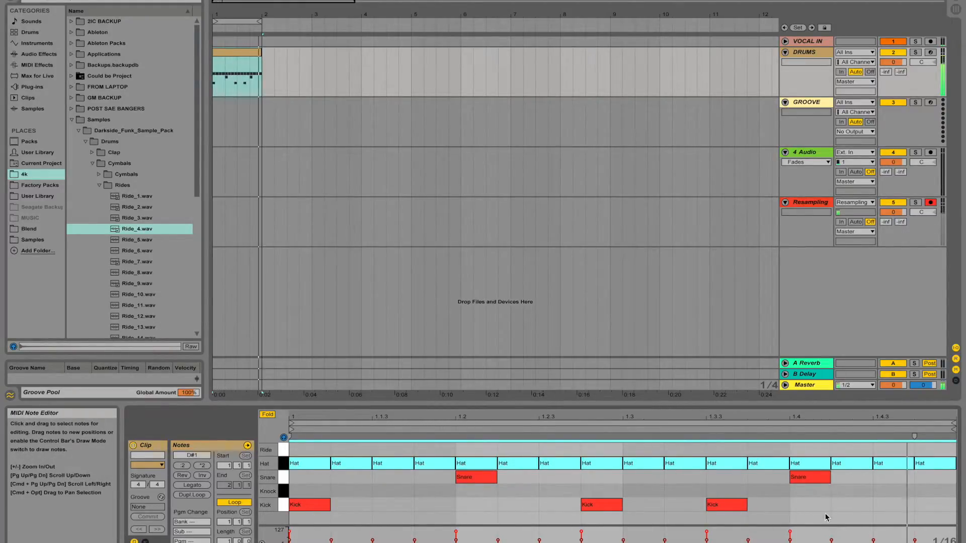
Deactivate the hat notes at 1.1.2 and 1.2.3, and try the pattern with the 1.3.3 hat deactivated before reactivating it
{"action": "left_click", "coordinate": [417, 492]}
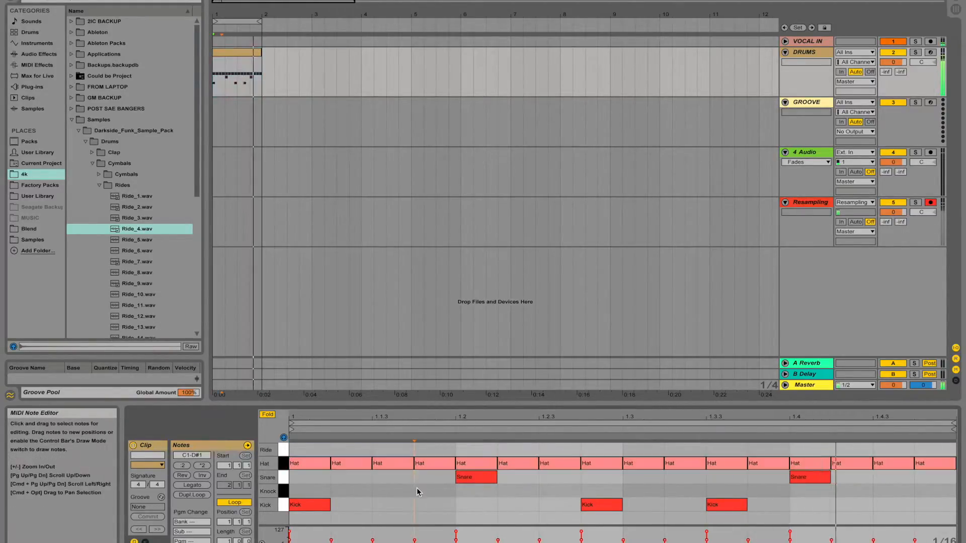
{"action": "left_click", "coordinate": [346, 468]}
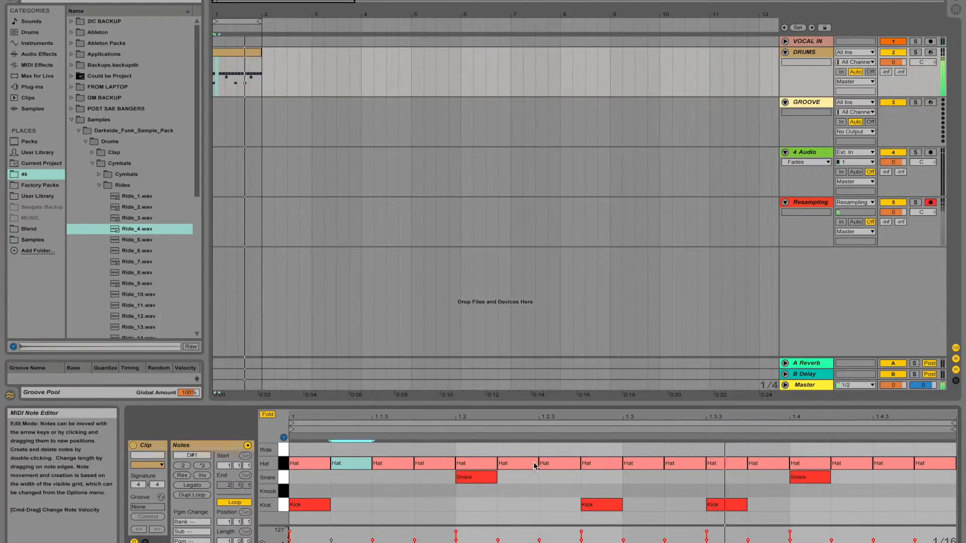
{"action": "left_click", "coordinate": [566, 463]}
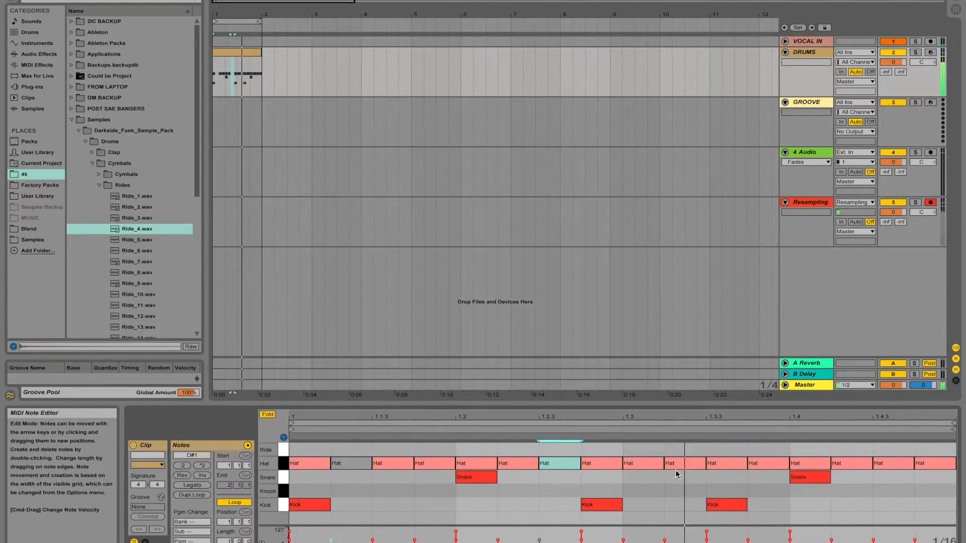
{"action": "left_click", "coordinate": [728, 463]}
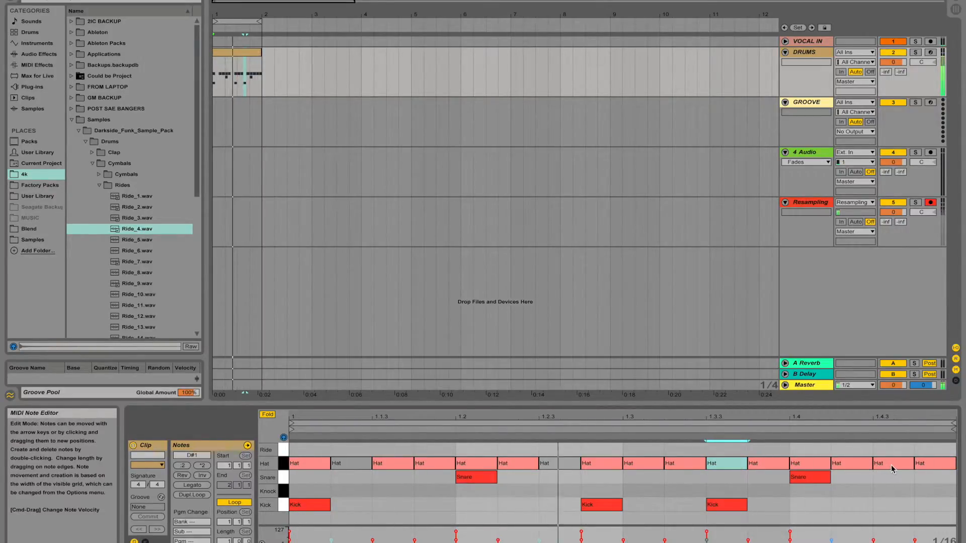
{"action": "key", "text": "0"}
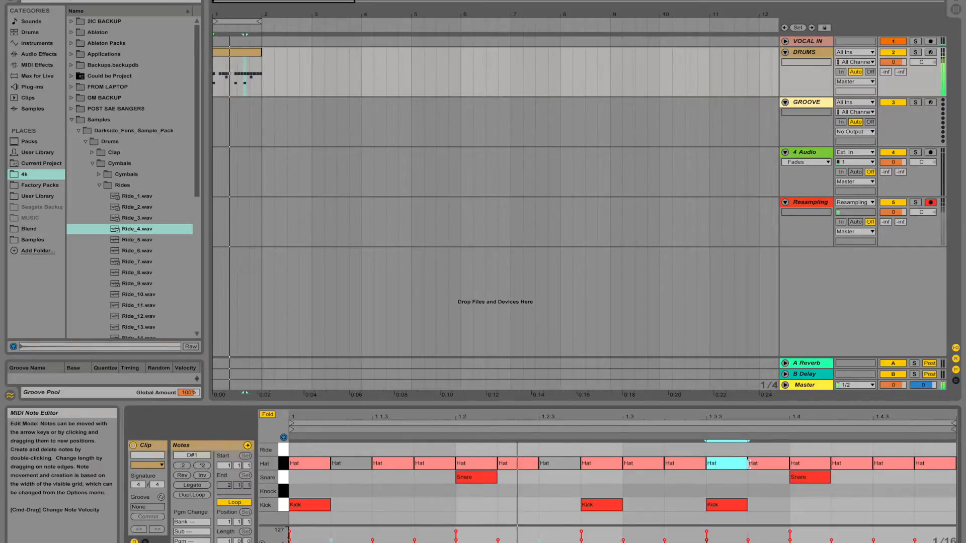
Deactivate the hat notes at 1.3.2, 1.4.2 and 1.4.4 in the DRUMS clip
{"action": "left_click", "coordinate": [852, 464]}
{"action": "key", "text": "0"}
{"action": "left_click", "coordinate": [936, 463]}
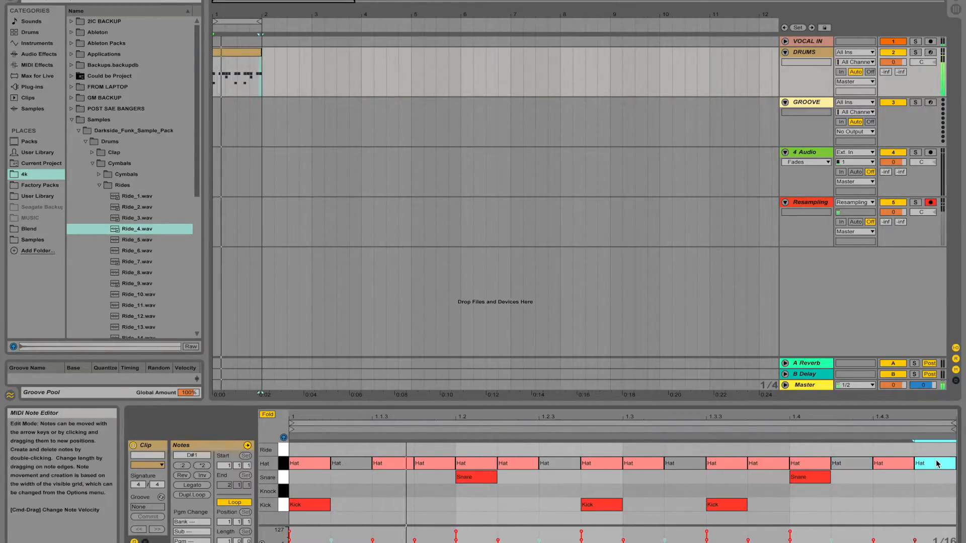
{"action": "key", "text": "0"}
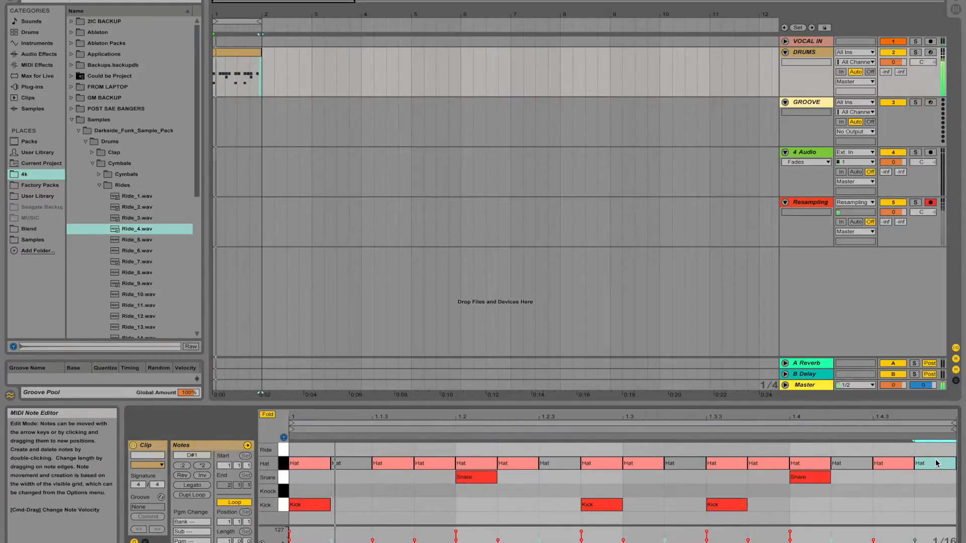
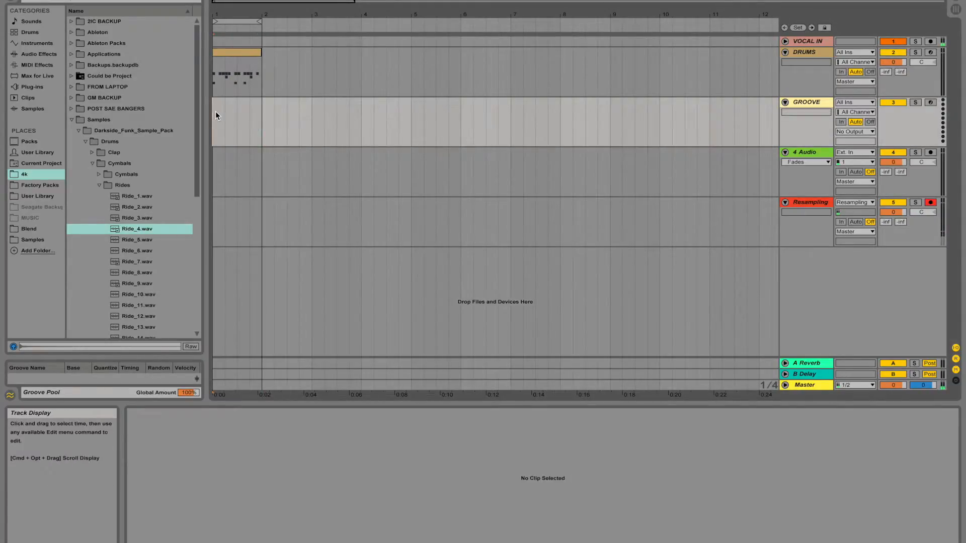
Create an empty one-bar MIDI clip at the start of the GROOVE track
{"action": "left_click_drag", "start_coordinate": [216, 112], "coordinate": [276, 119]}
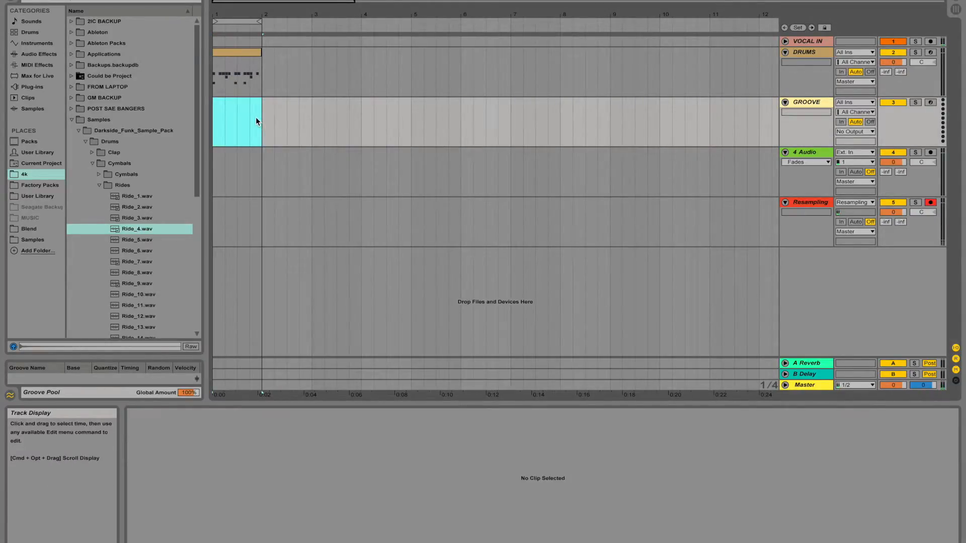
{"action": "key", "text": "super+shift+m"}
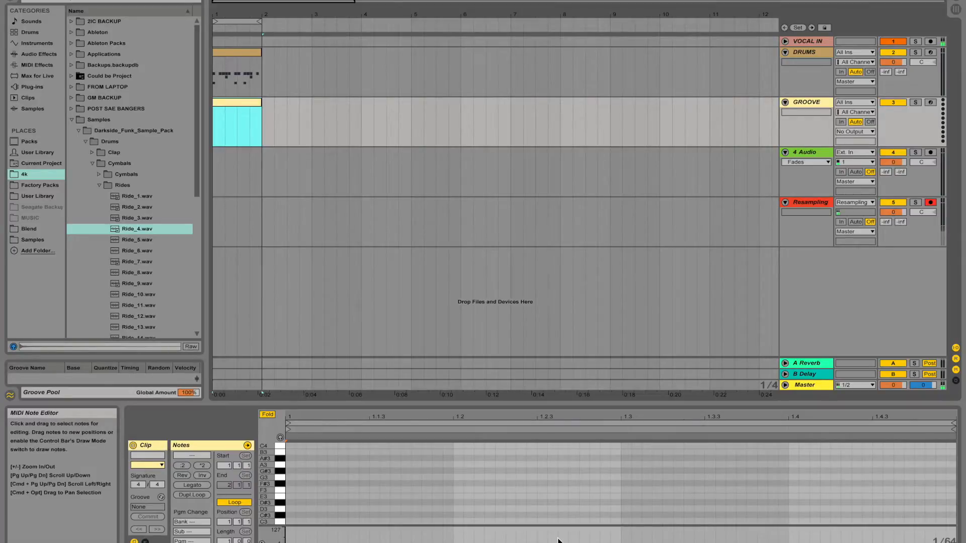
{"action": "left_click_drag", "start_coordinate": [652, 542], "coordinate": [872, 542]}
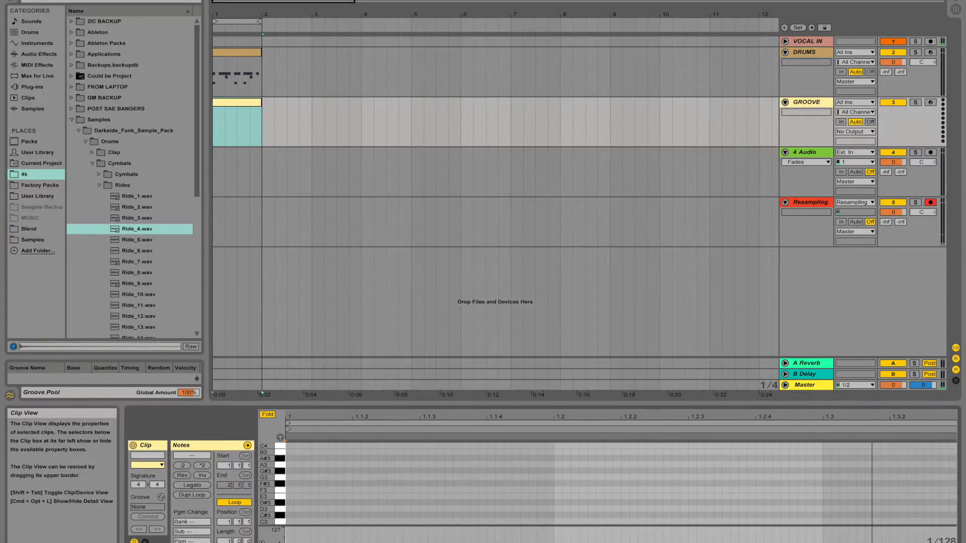
Set the note grid to 1/16 and draw eight consecutive sixteenth notes on F3 from 1.1 to 1.2.4
{"action": "right_click", "coordinate": [336, 489]}
{"action": "left_click", "coordinate": [415, 446]}
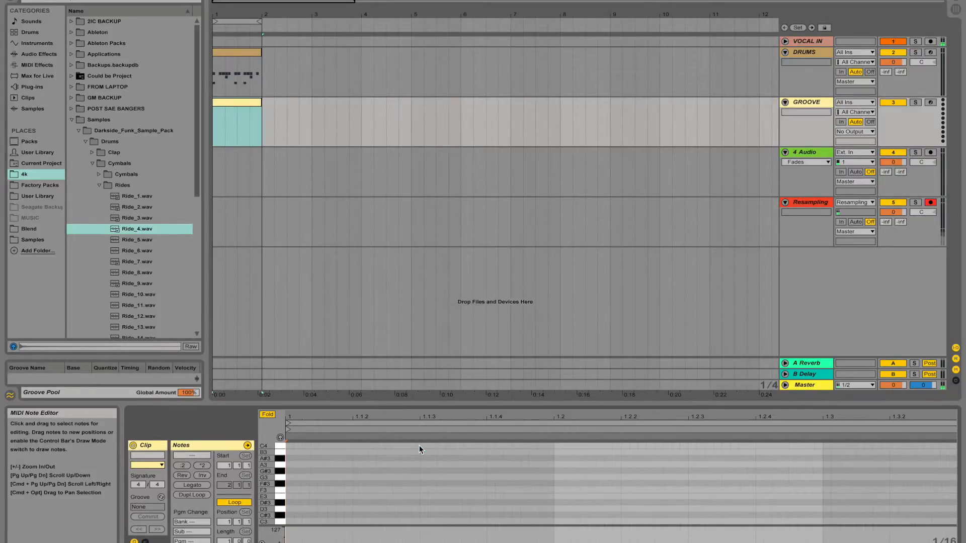
{"action": "key", "text": "b"}
{"action": "left_click", "coordinate": [307, 490]}
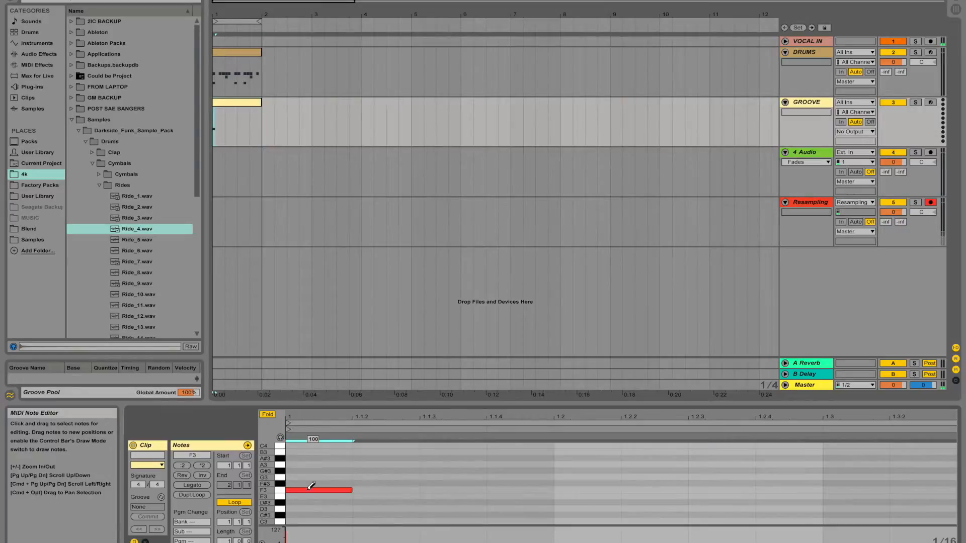
{"action": "left_click_drag", "start_coordinate": [365, 489], "coordinate": [809, 486]}
{"action": "key", "text": "b"}
{"action": "left_click", "coordinate": [478, 466]}
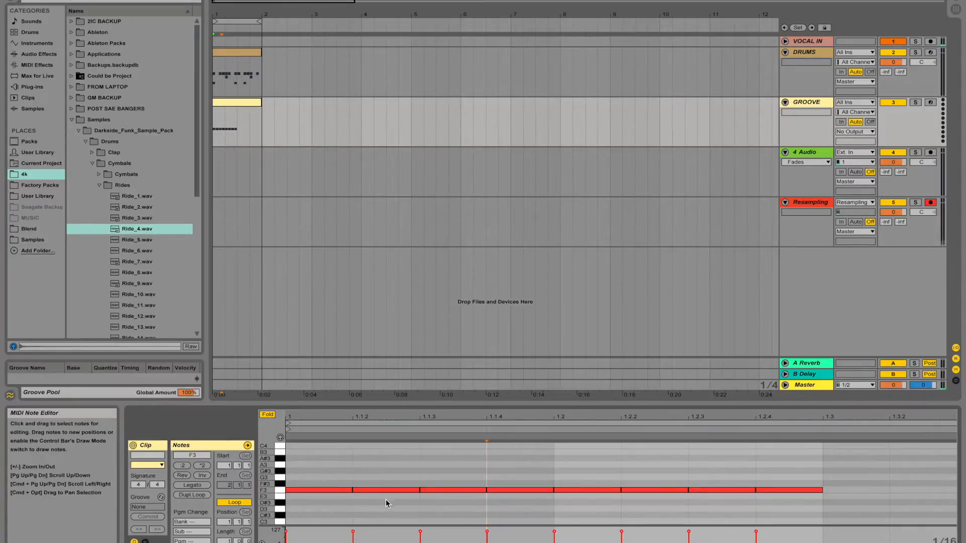
Select every second F3 note, shorten these notes to about half a sixteenth and delay them off the grid for swing
{"action": "left_click", "coordinate": [379, 490]}
{"action": "left_click", "coordinate": [517, 491], "text": "shift"}
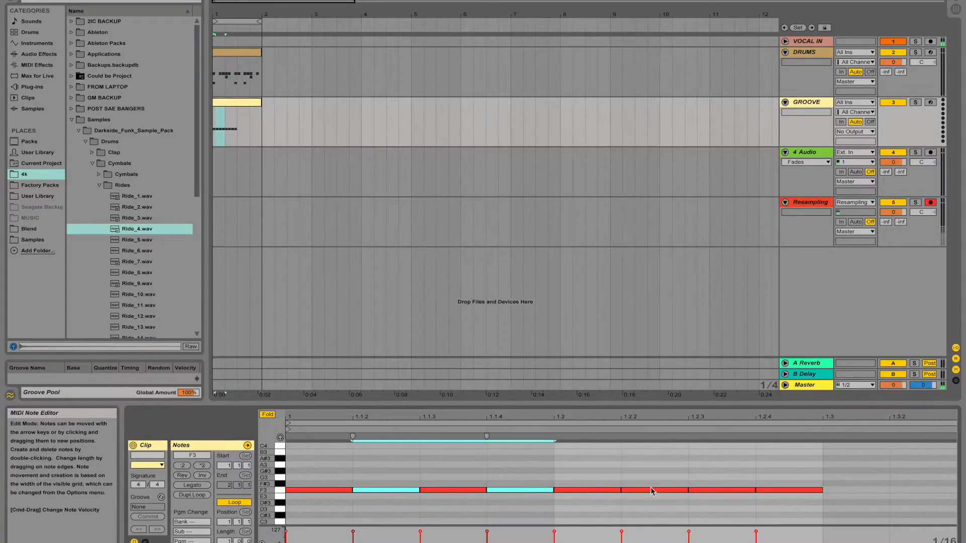
{"action": "left_click", "coordinate": [653, 490], "text": "shift"}
{"action": "left_click", "coordinate": [783, 491], "text": "shift"}
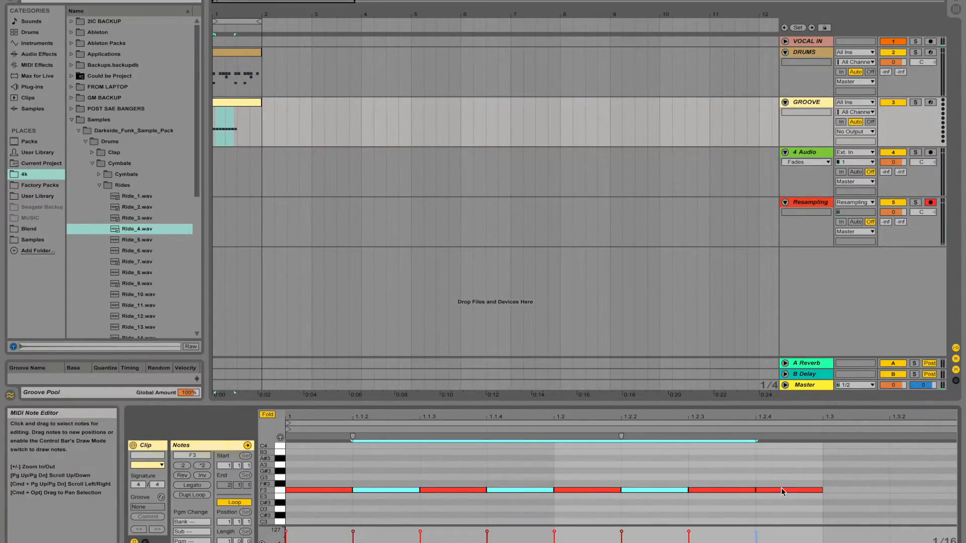
{"action": "left_click", "coordinate": [783, 490], "text": "shift"}
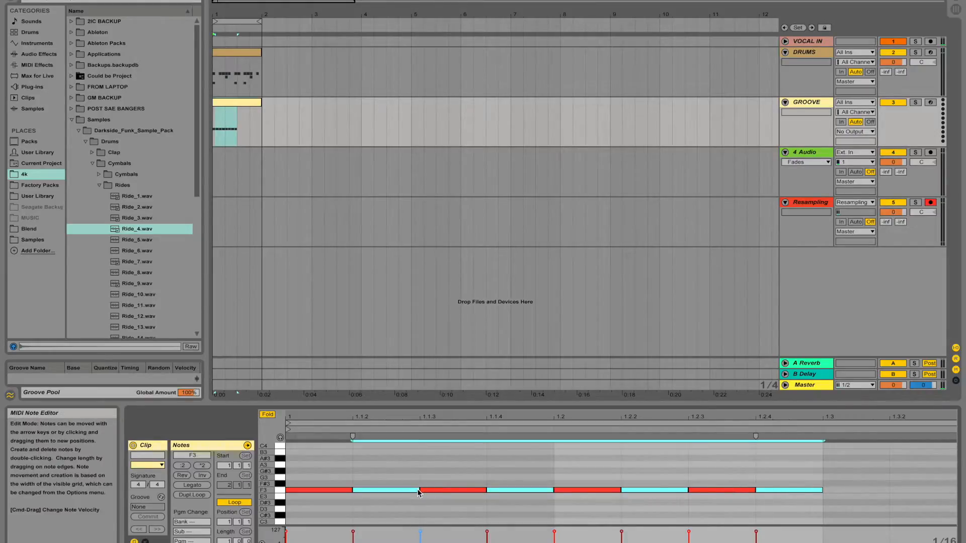
{"action": "left_click_drag", "start_coordinate": [417, 490], "coordinate": [388, 493]}
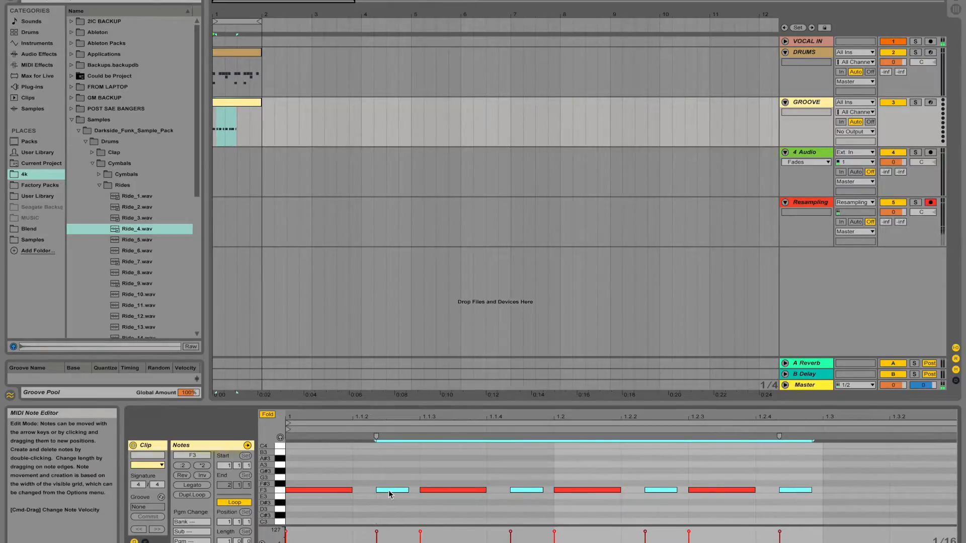
Select the whole F3 swing pattern and duplicate it twice to fill the rest of the bar
{"action": "left_click_drag", "start_coordinate": [817, 514], "coordinate": [279, 461]}
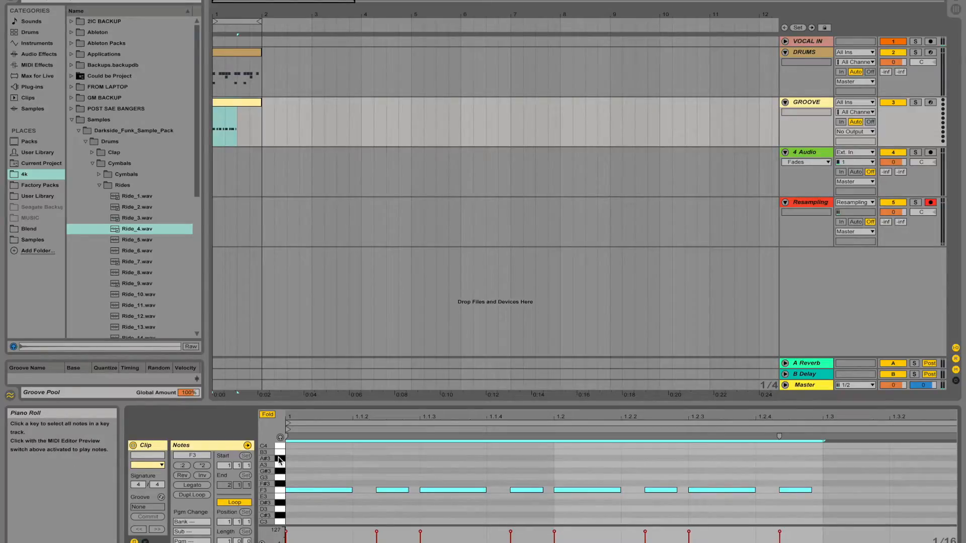
{"action": "key", "text": "super+d"}
{"action": "key", "text": "super+d"}
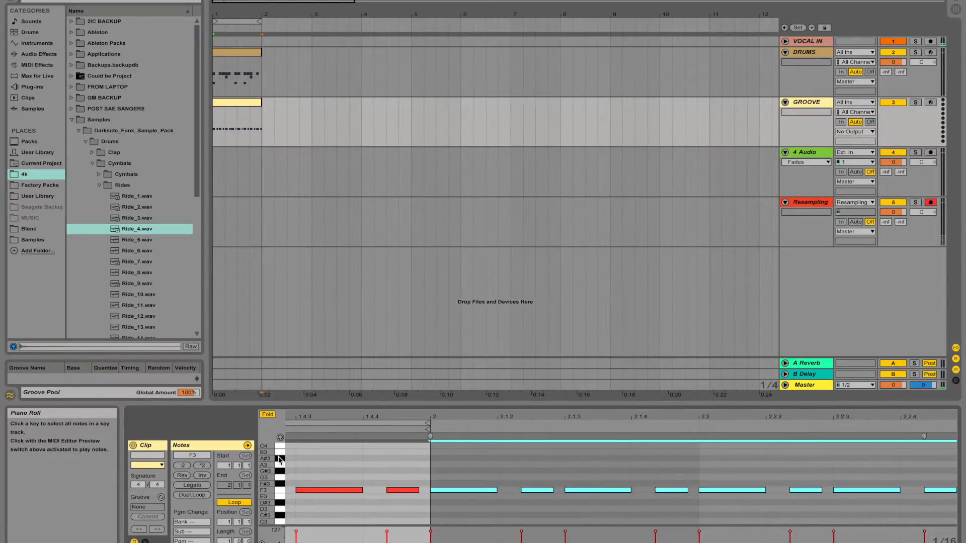
{"action": "left_click_drag", "start_coordinate": [576, 542], "coordinate": [576, 524]}
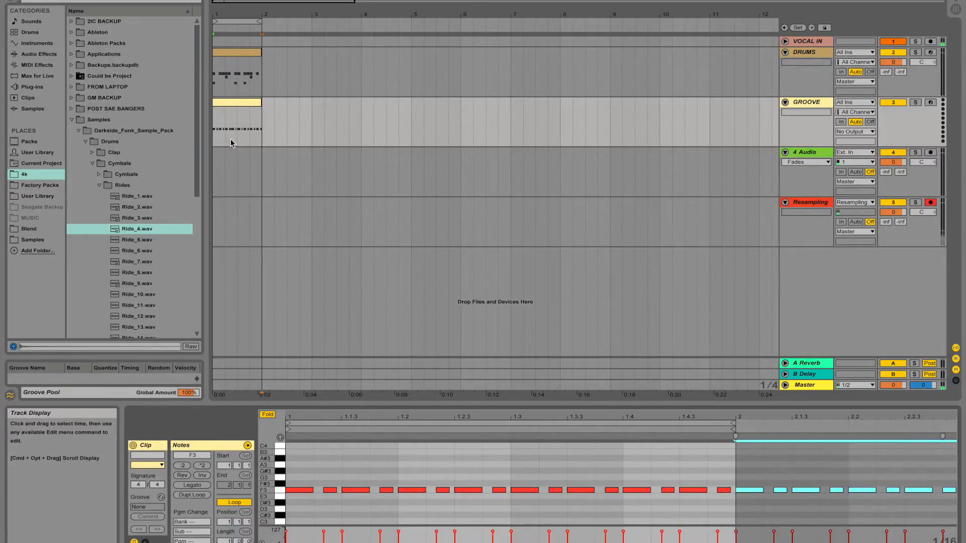
Extract the groove from the GROOVE clip and assign it to the DRUMS clip
{"action": "left_click", "coordinate": [231, 103]}
{"action": "right_click", "coordinate": [236, 104]}
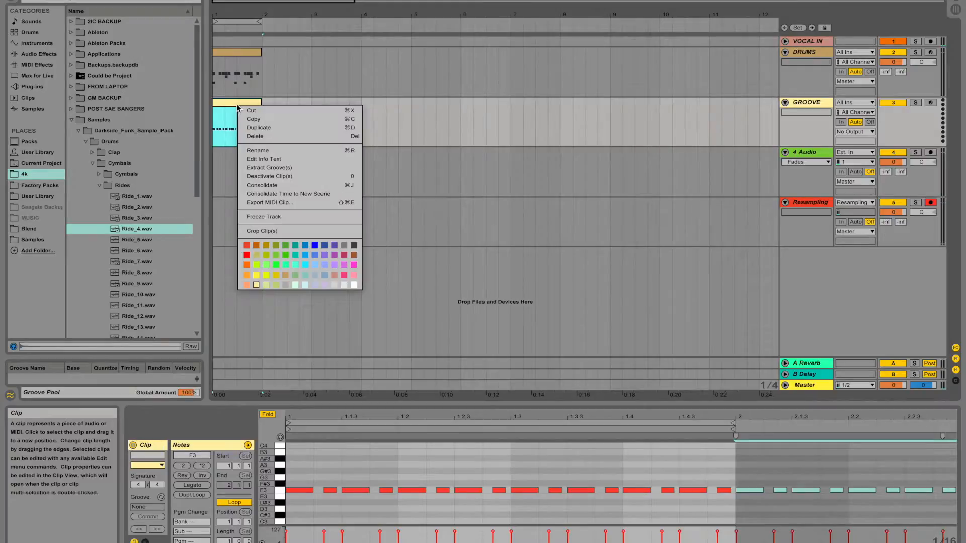
{"action": "left_click", "coordinate": [282, 168]}
{"action": "left_click", "coordinate": [228, 52]}
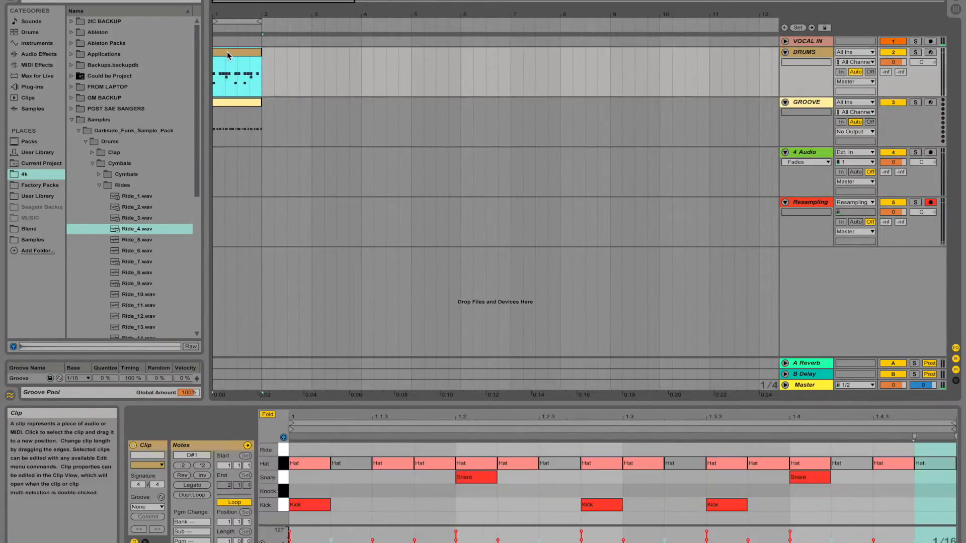
{"action": "left_click", "coordinate": [160, 506]}
{"action": "left_click", "coordinate": [160, 516]}
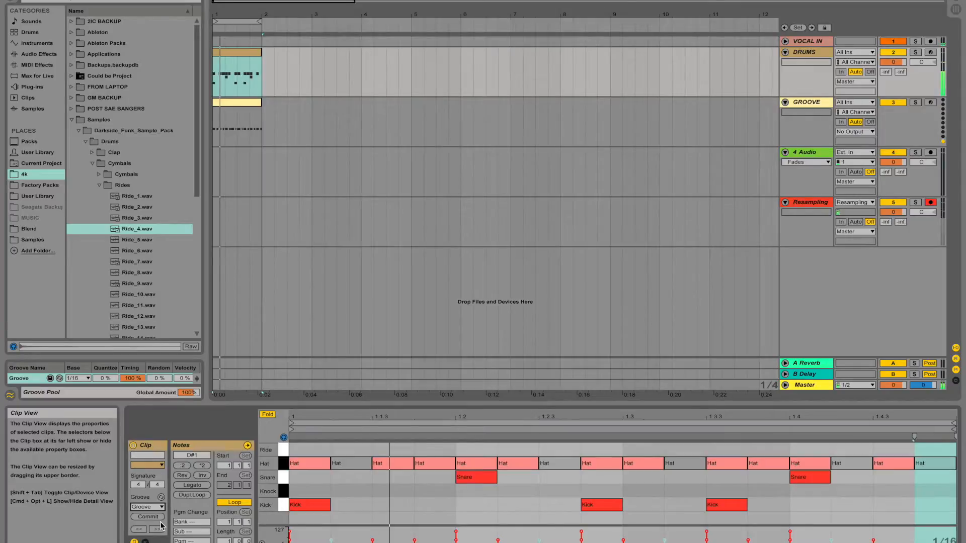
Apply the Swing 16-65 groove from the Core Library's Swing and Groove collection to the DRUMS clip and play it
{"action": "left_click", "coordinate": [29, 141]}
{"action": "left_click", "coordinate": [90, 66]}
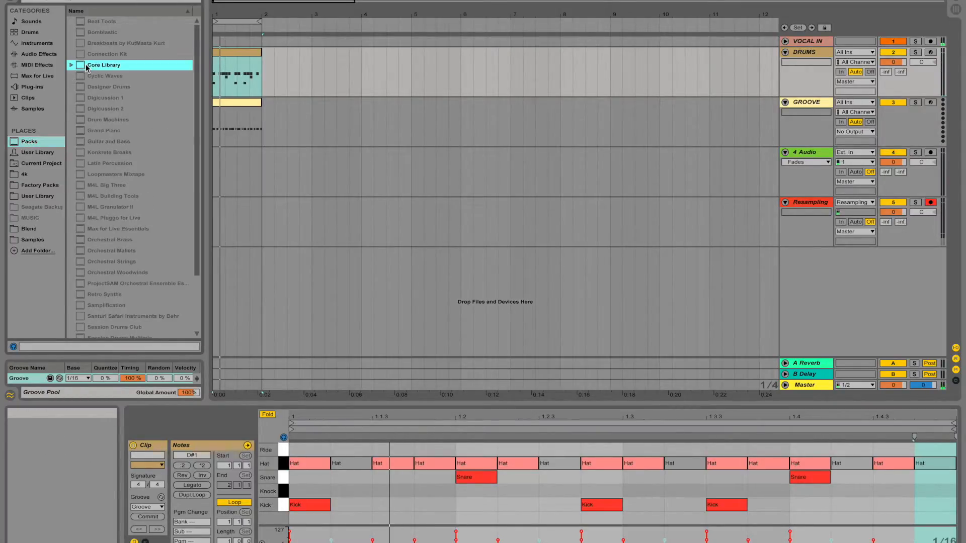
{"action": "left_click", "coordinate": [72, 65]}
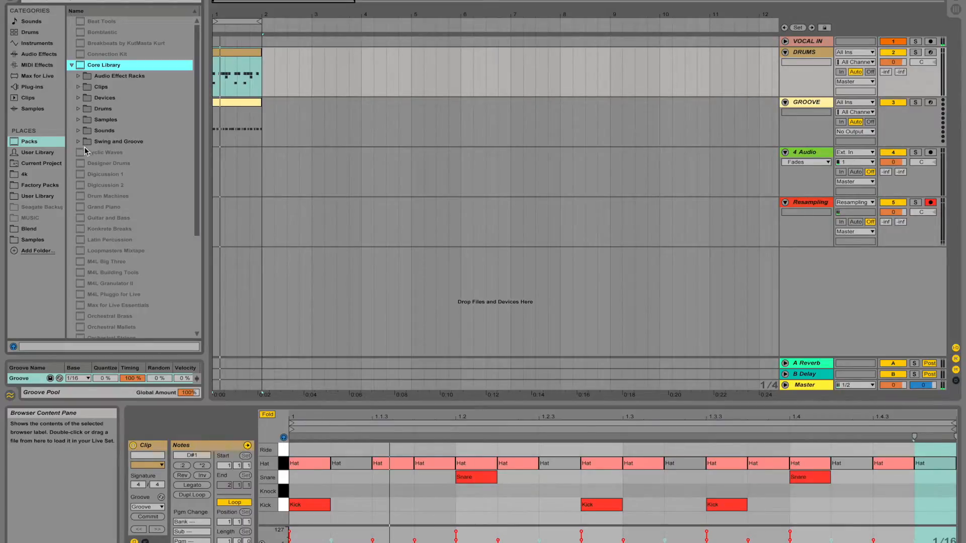
{"action": "left_click", "coordinate": [79, 142]}
{"action": "left_click", "coordinate": [86, 262]}
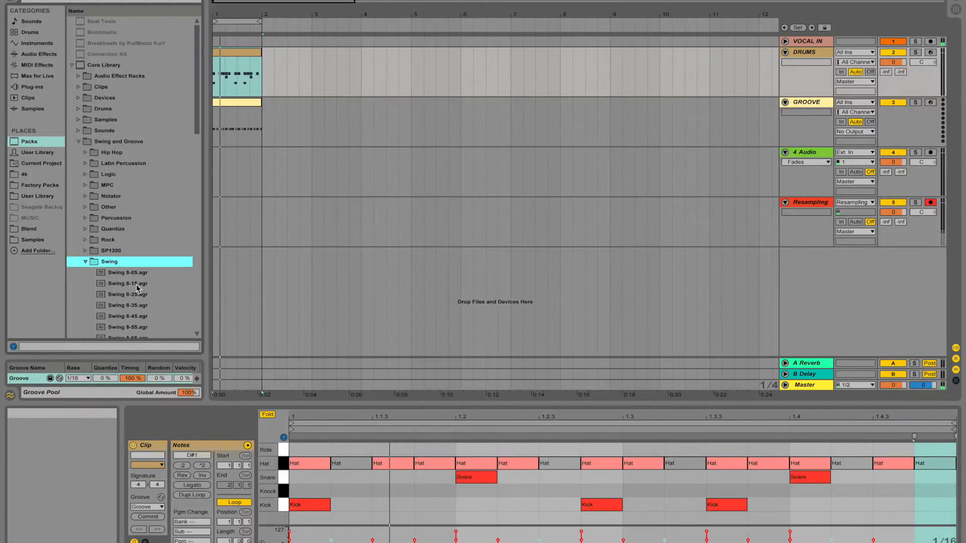
{"action": "scroll", "coordinate": [137, 287], "scroll_direction": "down", "scroll_amount": 5}
{"action": "scroll", "coordinate": [137, 288], "scroll_direction": "down", "scroll_amount": 3}
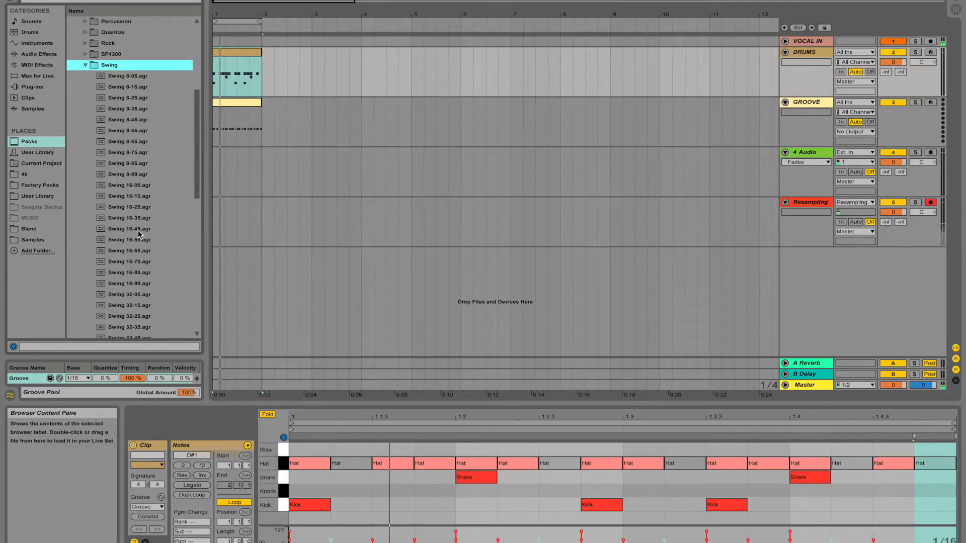
{"action": "scroll", "coordinate": [132, 263], "scroll_direction": "down", "scroll_amount": 3}
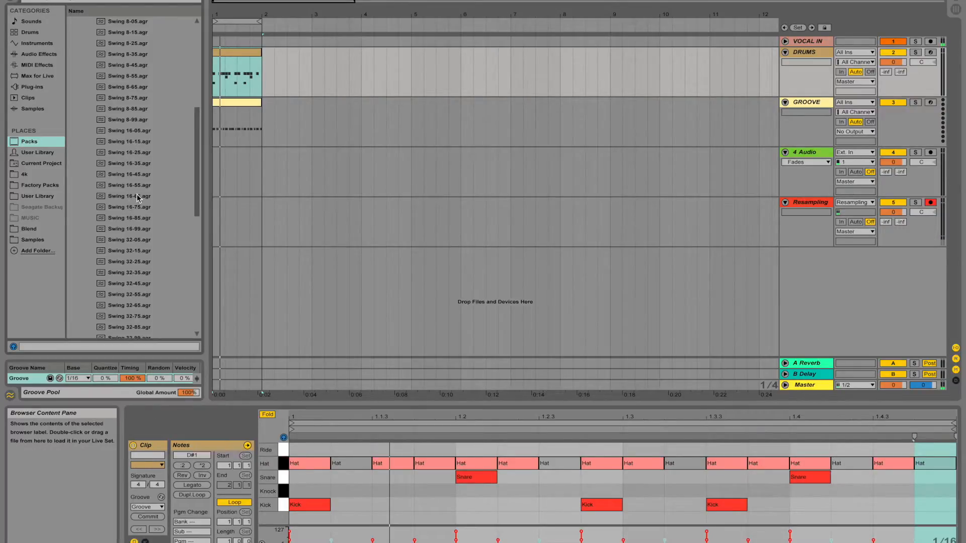
{"action": "left_click", "coordinate": [135, 198]}
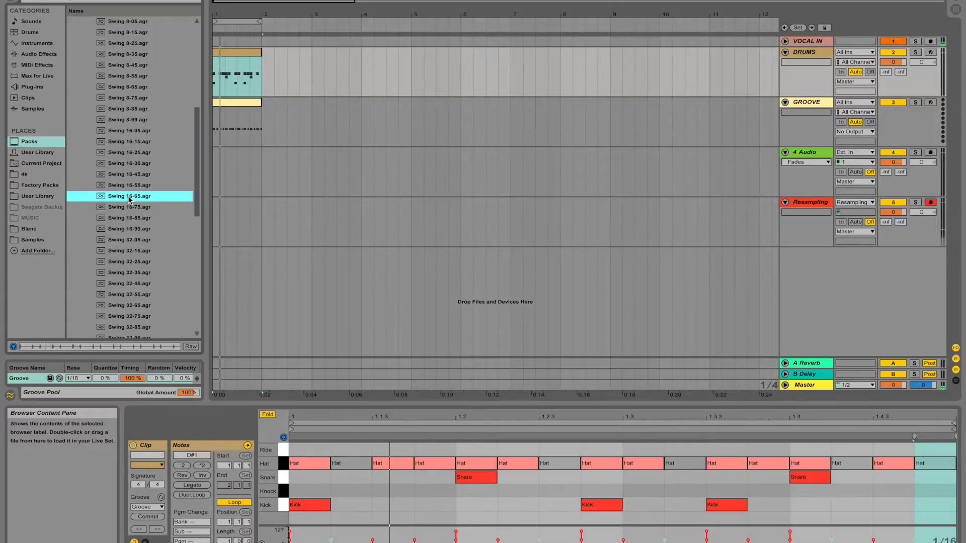
{"action": "left_click_drag", "start_coordinate": [119, 200], "coordinate": [231, 53]}
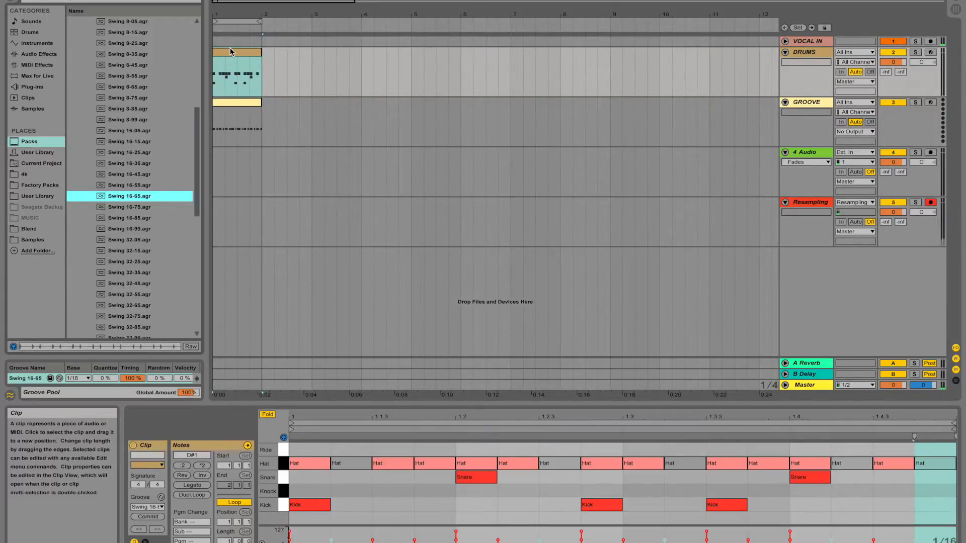
{"action": "key", "text": "space"}
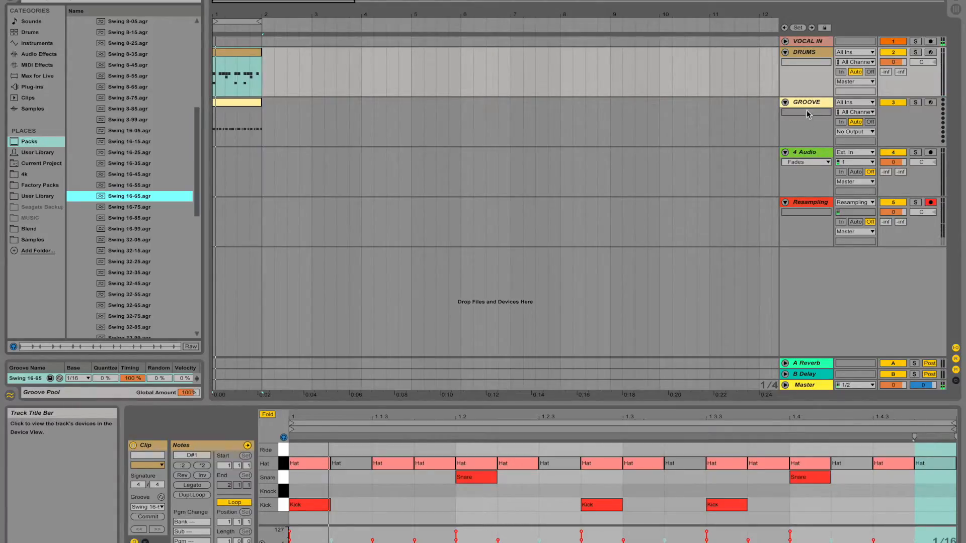
Insert a new MIDI track below DRUMS and set its MIDI input to the GROOVE track
{"action": "key", "text": "ctrl+shift+t"}
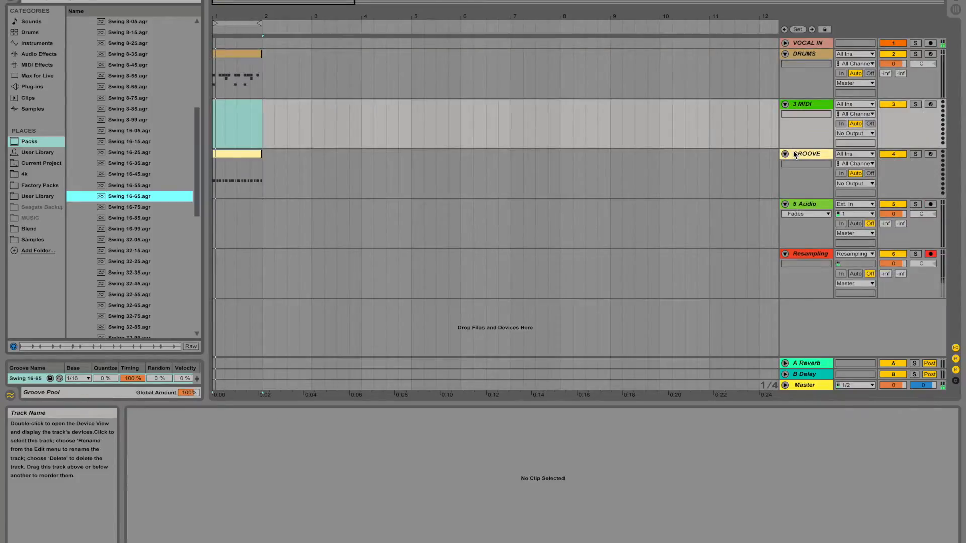
{"action": "left_click", "coordinate": [867, 103]}
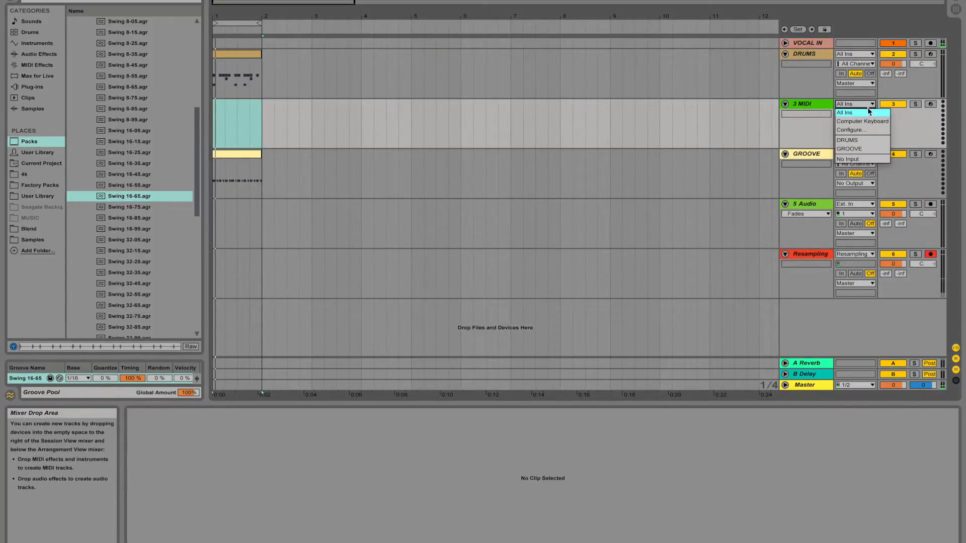
{"action": "left_click", "coordinate": [868, 147]}
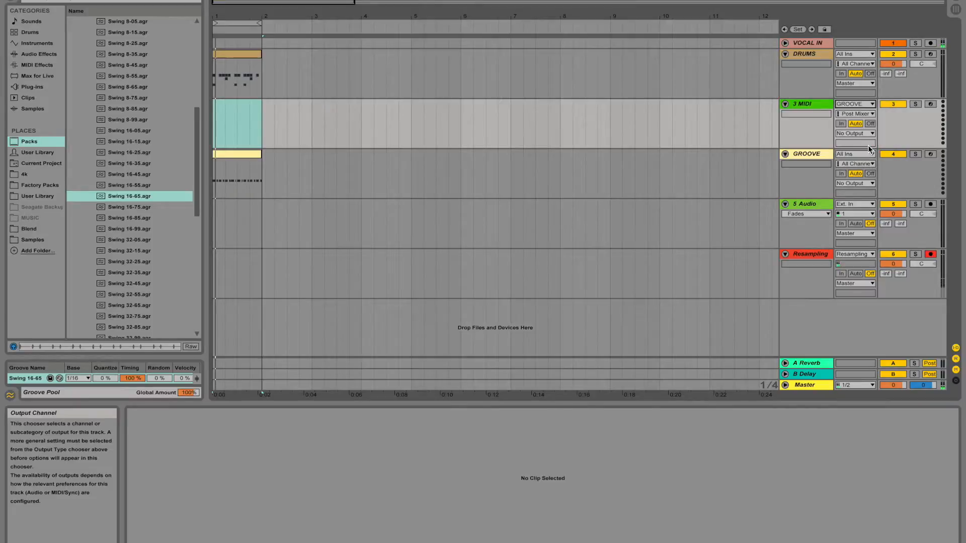
Delete the swung clip on the GROOVE track and create an empty one-bar MIDI clip in its place
{"action": "left_click", "coordinate": [228, 153]}
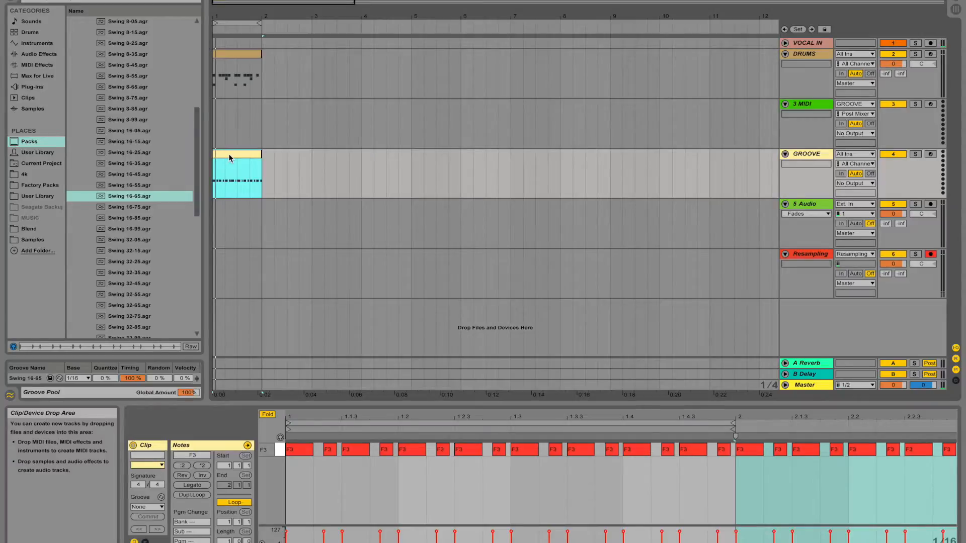
{"action": "key", "text": "Delete"}
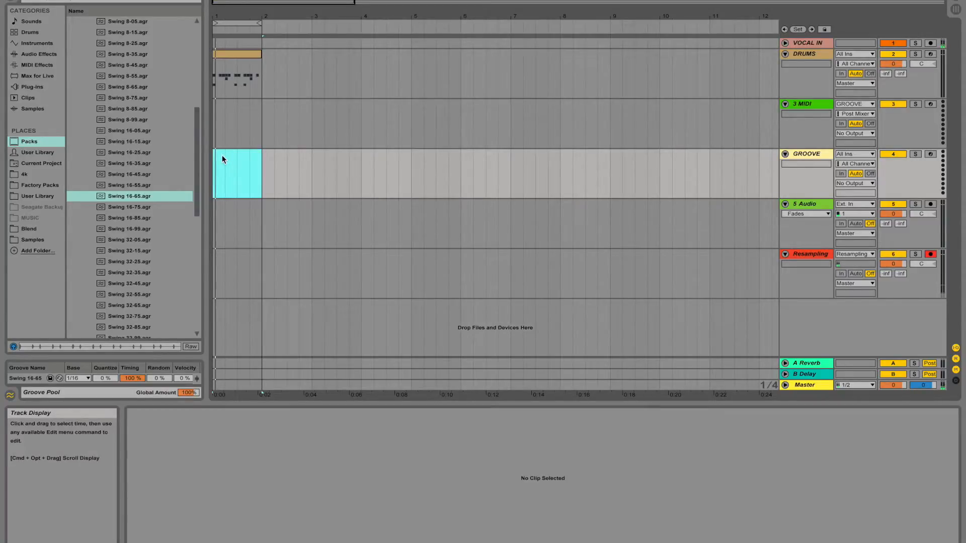
{"action": "key", "text": "super+shift+m"}
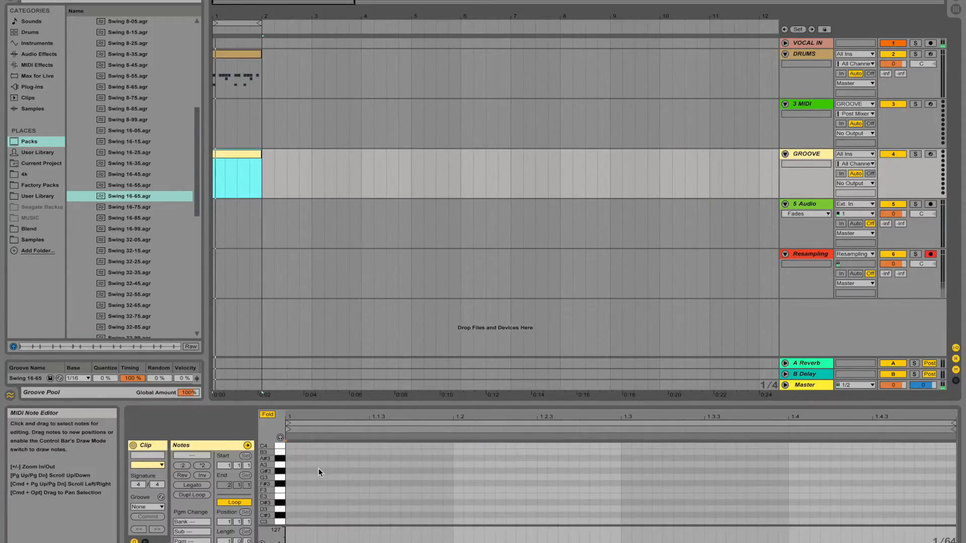
Set the note grid to 1/16 and draw continuous sixteenth notes on F3 across the whole bar
{"action": "right_click", "coordinate": [383, 487]}
{"action": "left_click", "coordinate": [455, 446]}
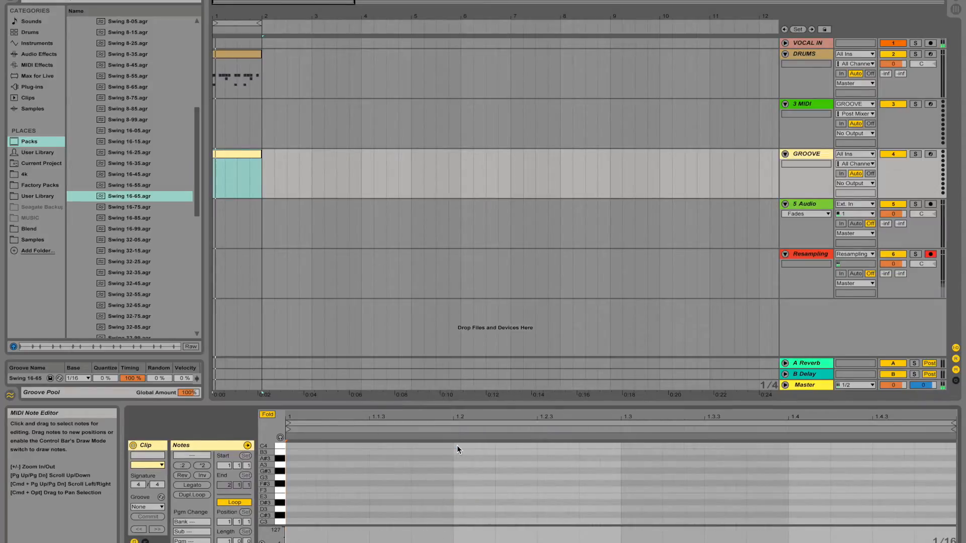
{"action": "key", "text": "b"}
{"action": "left_click_drag", "start_coordinate": [317, 489], "coordinate": [957, 488]}
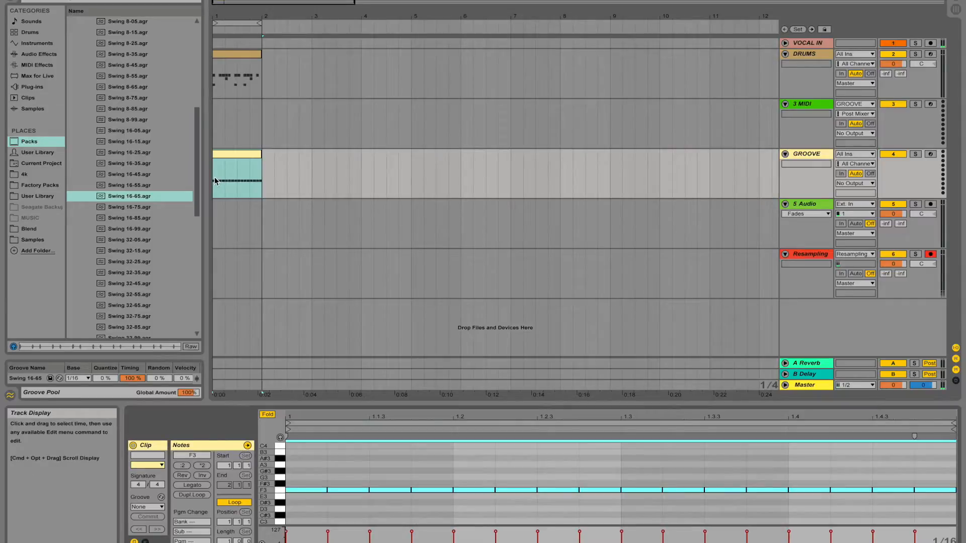
Apply the Swing 16-65 groove to the sixteenth-note clip on the GROOVE track
{"action": "left_click", "coordinate": [238, 157]}
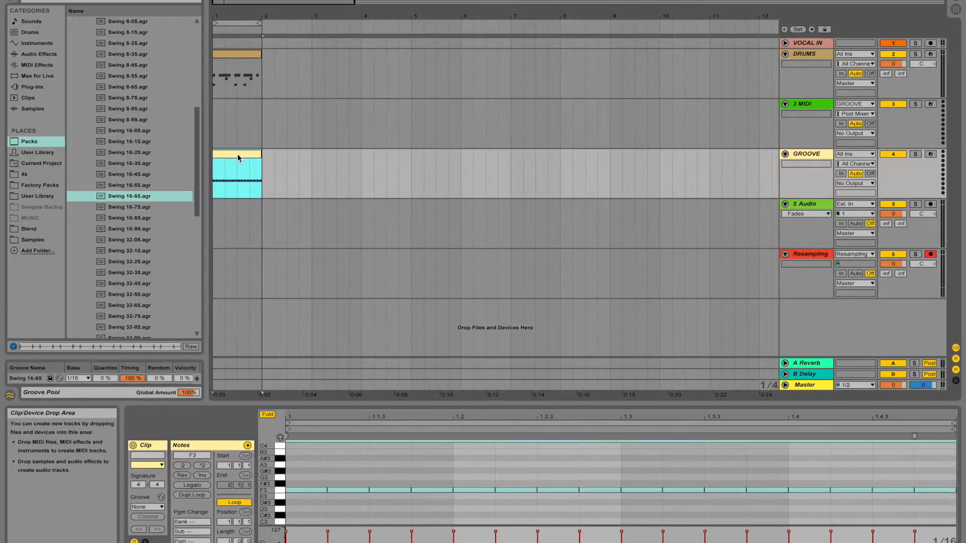
{"action": "left_click", "coordinate": [125, 197]}
{"action": "left_click_drag", "start_coordinate": [125, 200], "coordinate": [233, 156]}
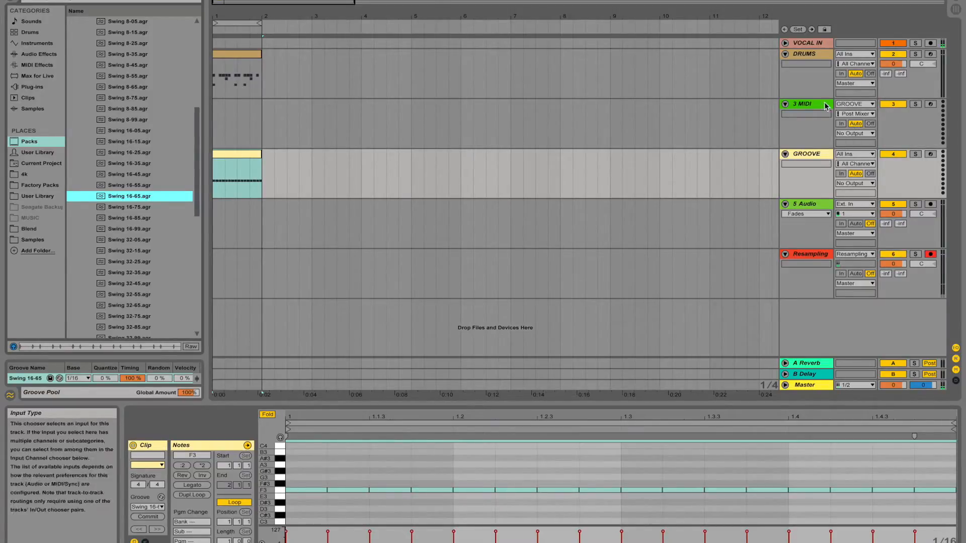
Delete the empty 3 MIDI track and set the GROOVE track's MIDI input to DRUMS
{"action": "left_click", "coordinate": [807, 108]}
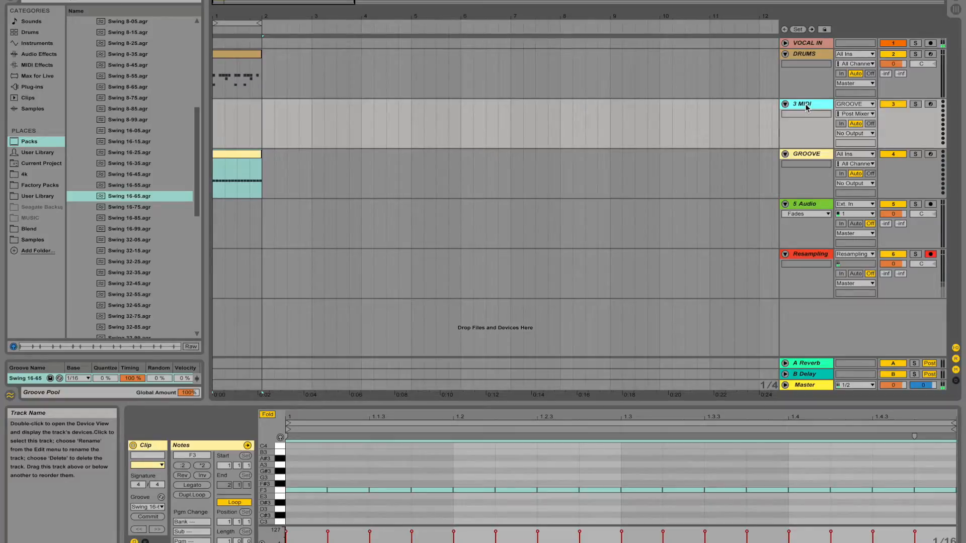
{"action": "key", "text": "Delete"}
{"action": "left_click", "coordinate": [840, 103]}
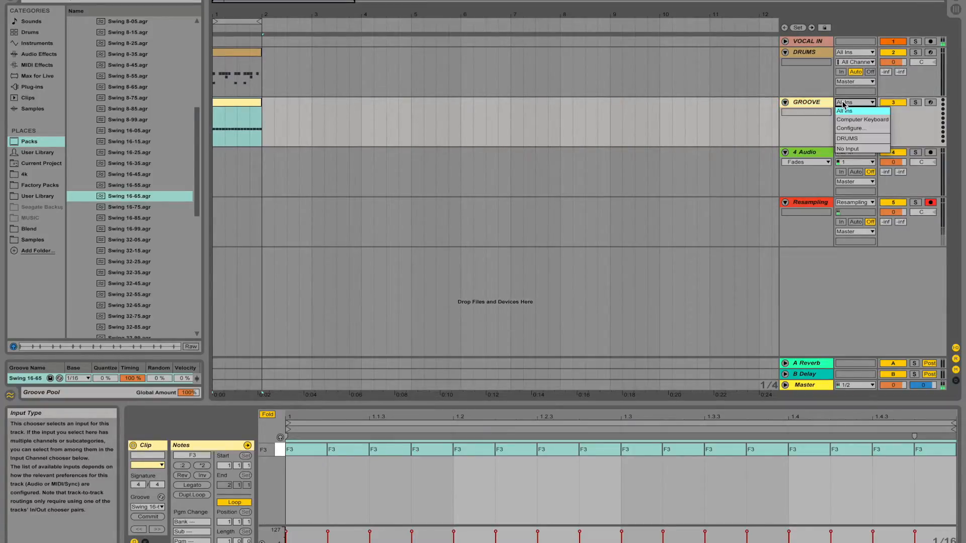
{"action": "left_click", "coordinate": [855, 138]}
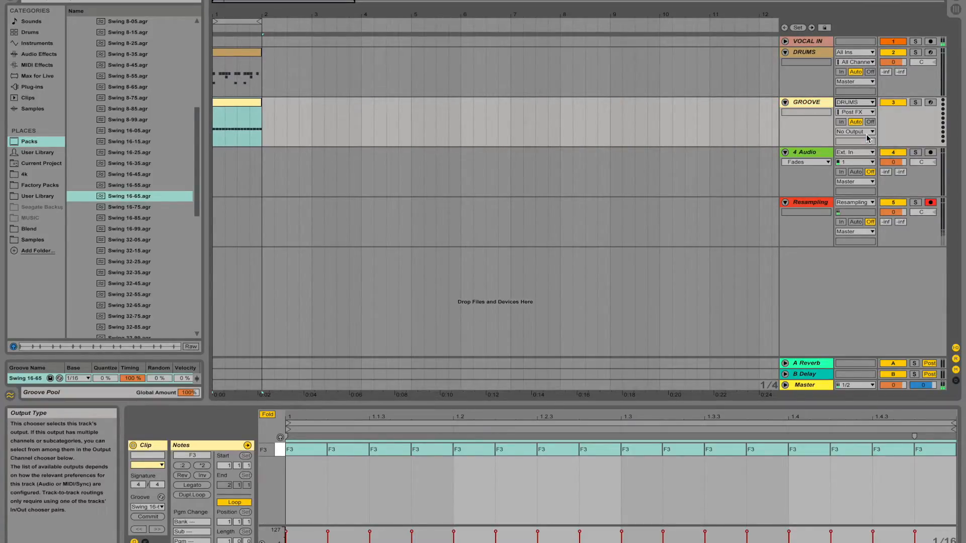
Move the sixteenth-note clip to bar 3 of the DRUMS track and shift all its notes down to the Hat row
{"action": "left_click_drag", "start_coordinate": [241, 105], "coordinate": [338, 67]}
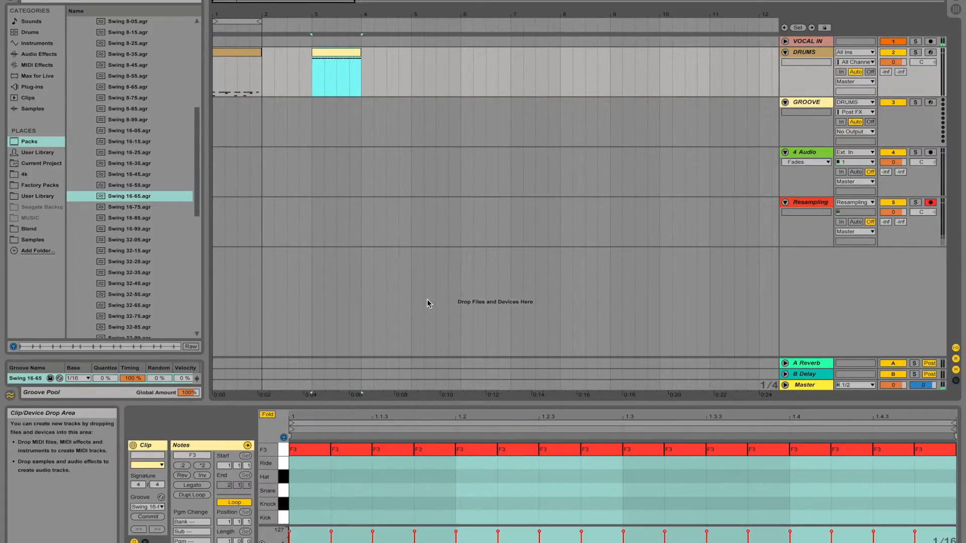
{"action": "left_click", "coordinate": [517, 487]}
{"action": "key", "text": "super+a"}
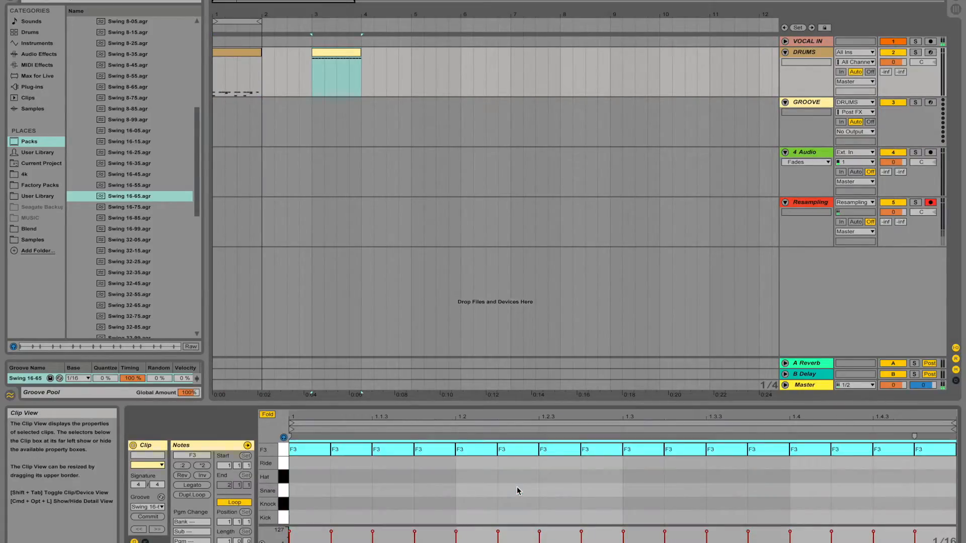
{"action": "key", "text": "Down"}
{"action": "key", "text": "Down"}
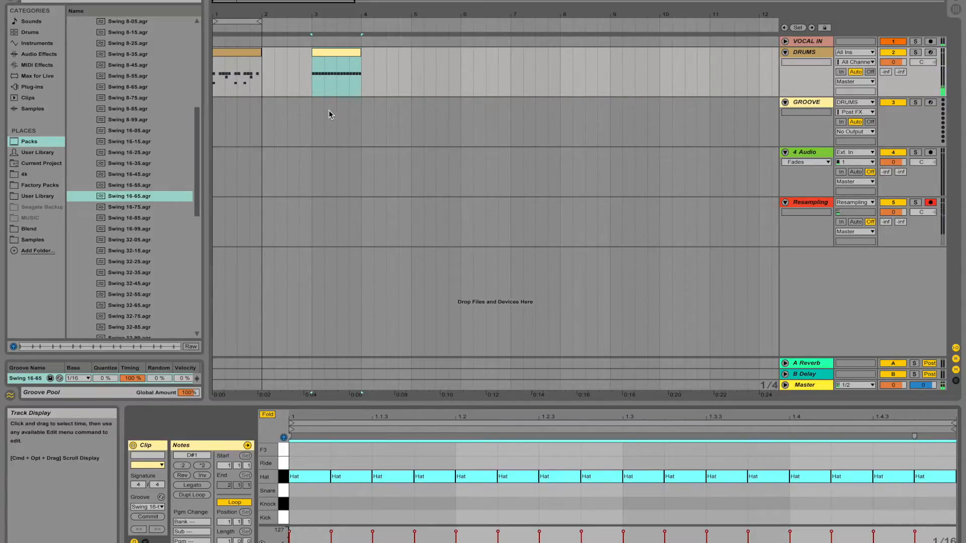
Arm the GROOVE track and record the swung hat notes from DRUMS onto it across bar 3
{"action": "left_click", "coordinate": [313, 128]}
{"action": "left_click_drag", "start_coordinate": [159, 195], "coordinate": [340, 54]}
{"action": "left_click", "coordinate": [311, 119]}
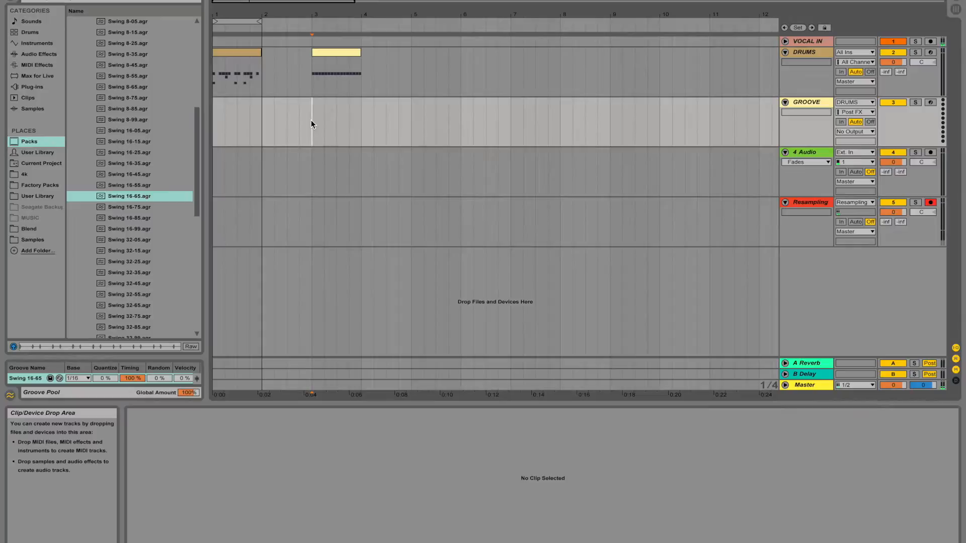
{"action": "left_click", "coordinate": [931, 102]}
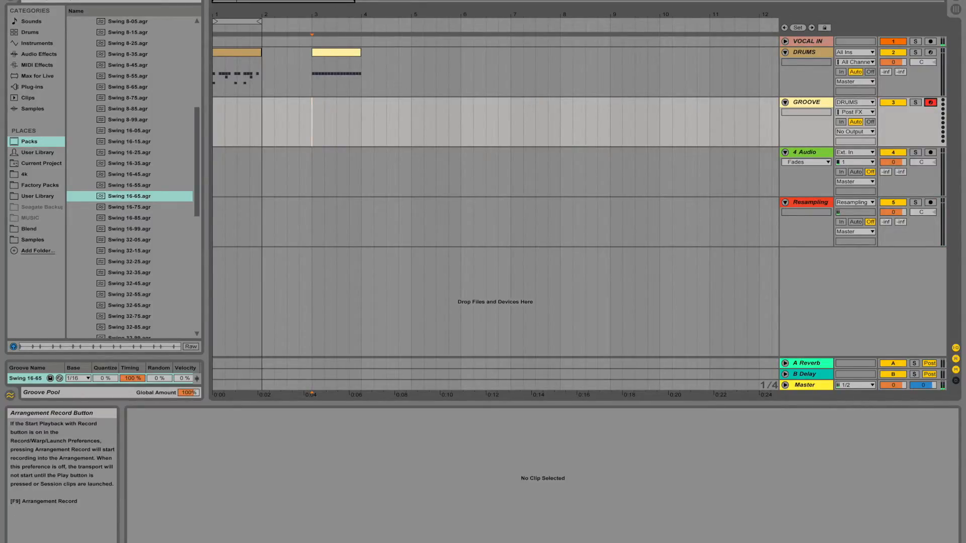
{"action": "key", "text": "F9"}
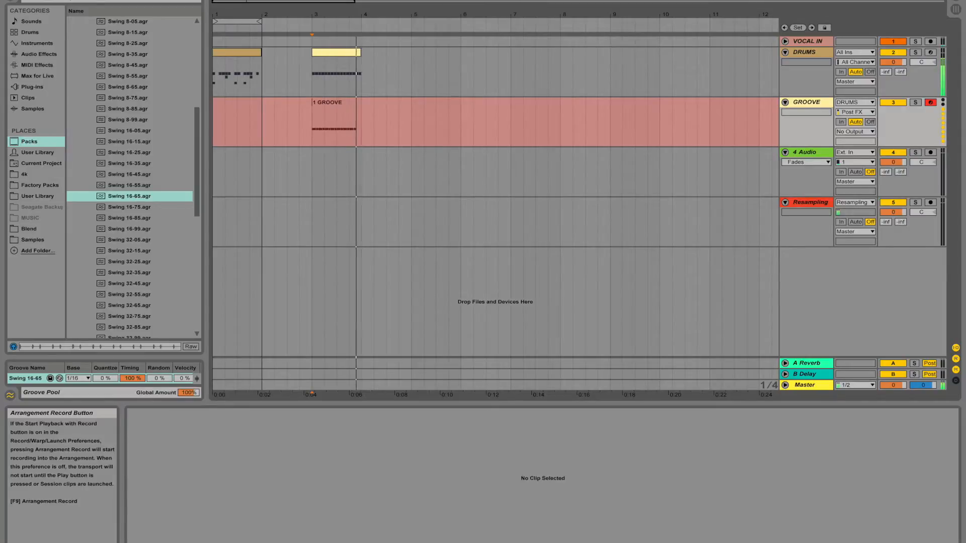
{"action": "key", "text": "space"}
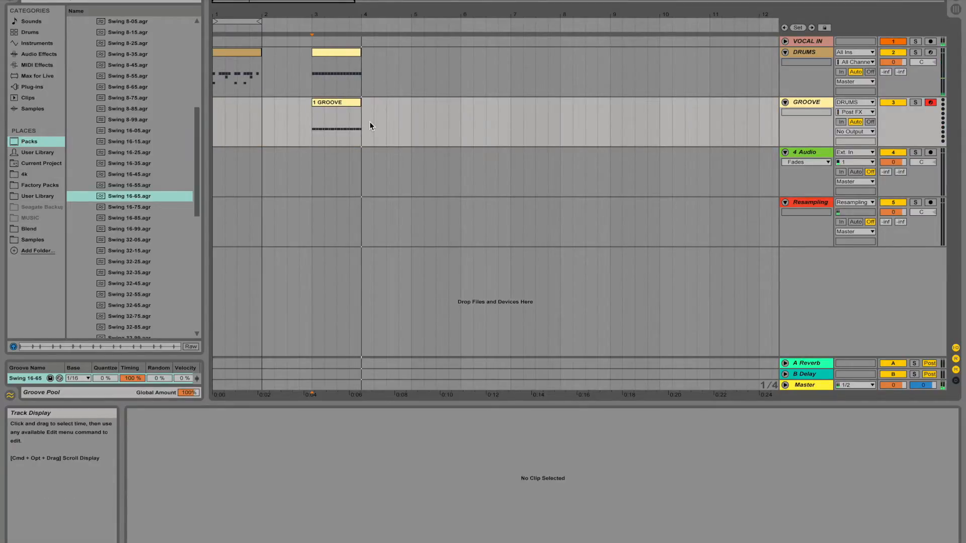
Move the recorded GROOVE clip to bar 1 and shorten all its notes by one grid step
{"action": "left_click", "coordinate": [330, 103]}
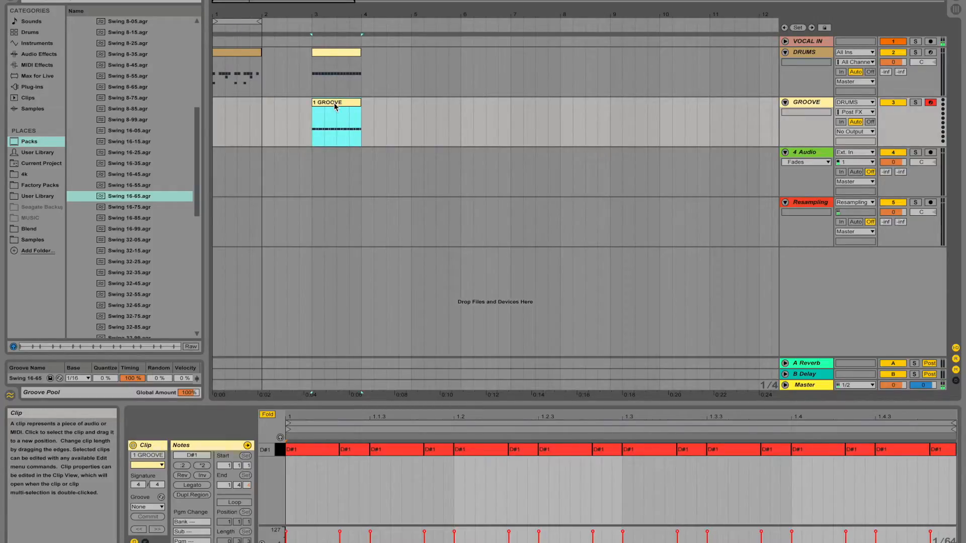
{"action": "left_click_drag", "start_coordinate": [335, 107], "coordinate": [228, 108]}
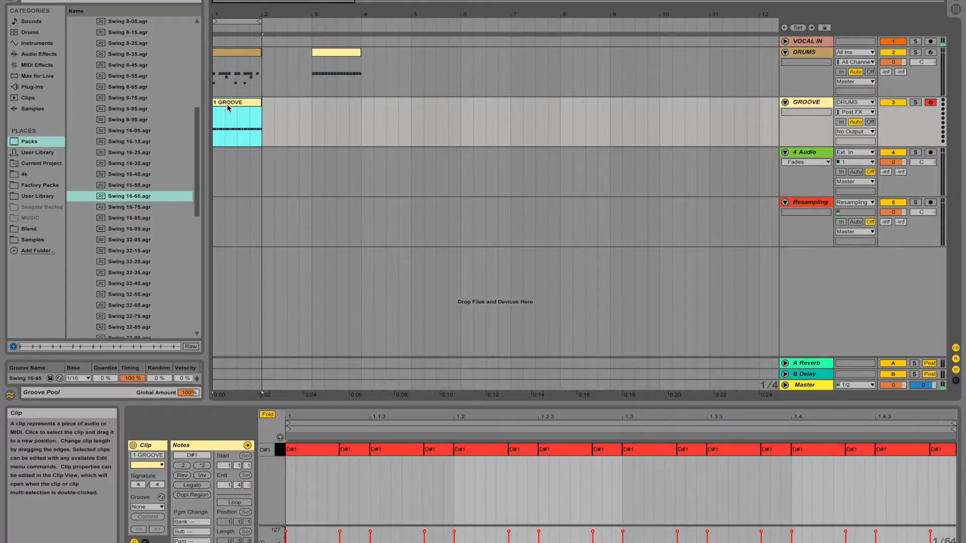
{"action": "left_click", "coordinate": [580, 501]}
{"action": "key", "text": "super+a"}
{"action": "key", "text": "shift+Left"}
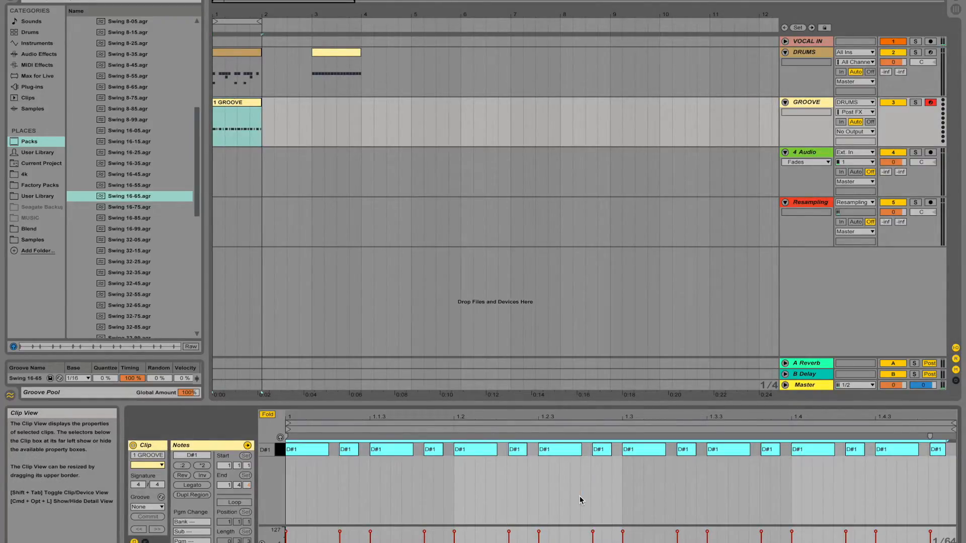
Delete the hat clip at bar 3 of DRUMS and set the GROOVE track's MIDI input to All Ins
{"action": "left_click", "coordinate": [373, 181]}
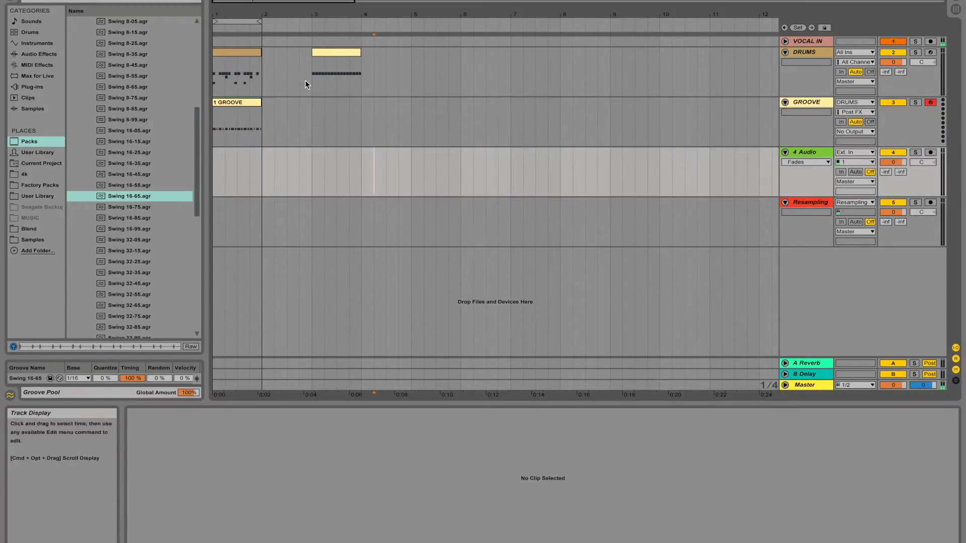
{"action": "left_click", "coordinate": [330, 58]}
{"action": "key", "text": "Delete"}
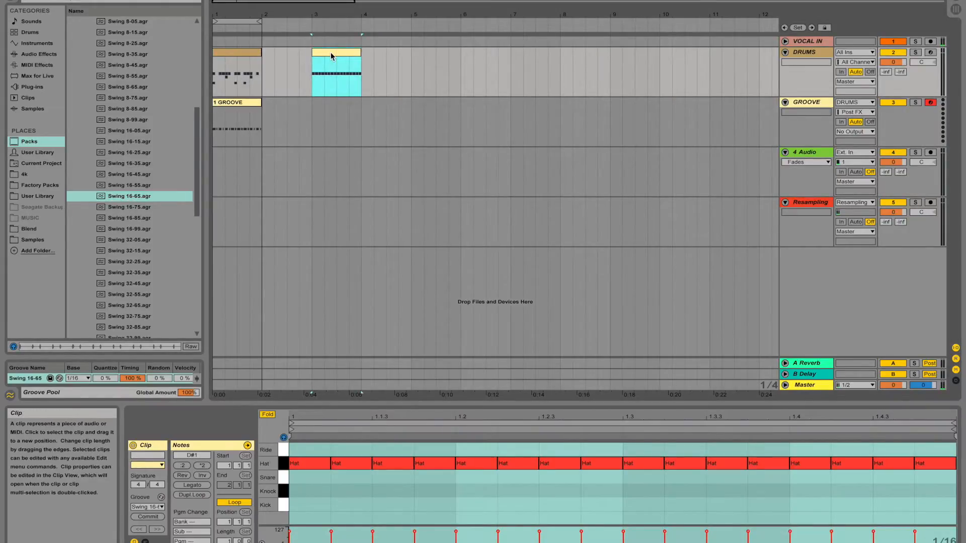
{"action": "left_click", "coordinate": [866, 103]}
{"action": "left_click", "coordinate": [855, 104]}
{"action": "left_click", "coordinate": [423, 154]}
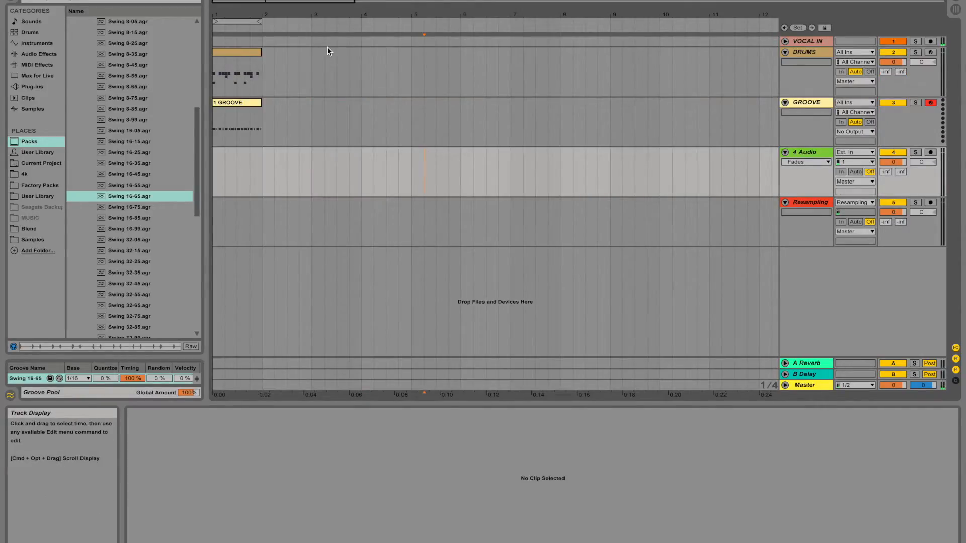
Play the arrangement from the start to hear the drums with the recorded GROOVE clip
{"action": "key", "text": "space"}
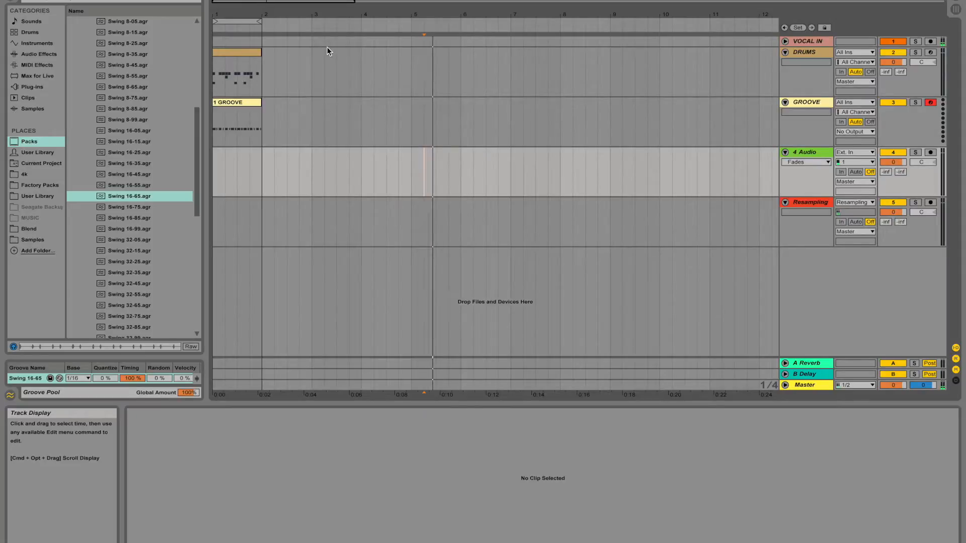
{"action": "key", "text": "Home"}
{"action": "key", "text": "space"}
Duplicate the DRUMS clip's loop to four bars, extend the clip to bar 5 and loop the arrangement over bars 1 to 4
{"action": "left_click", "coordinate": [241, 53]}
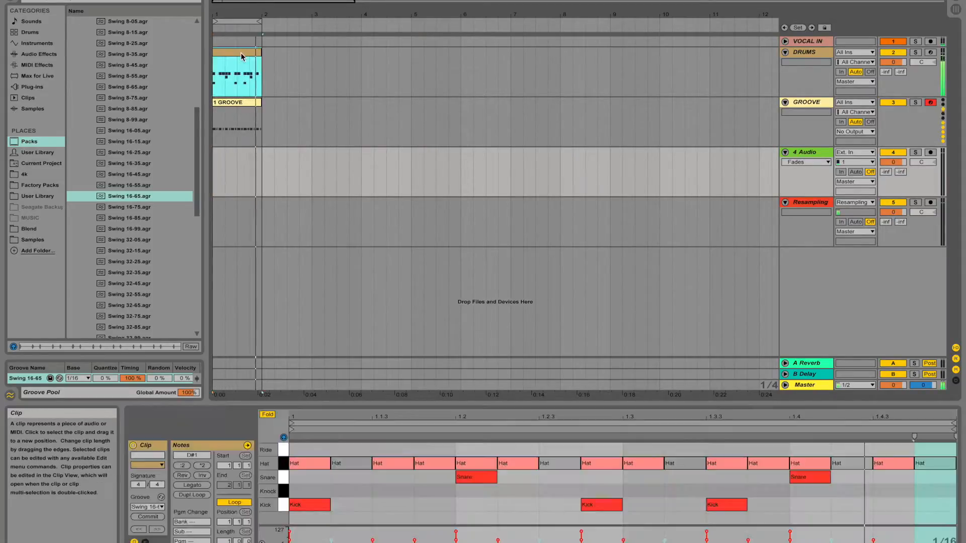
{"action": "left_click", "coordinate": [196, 494]}
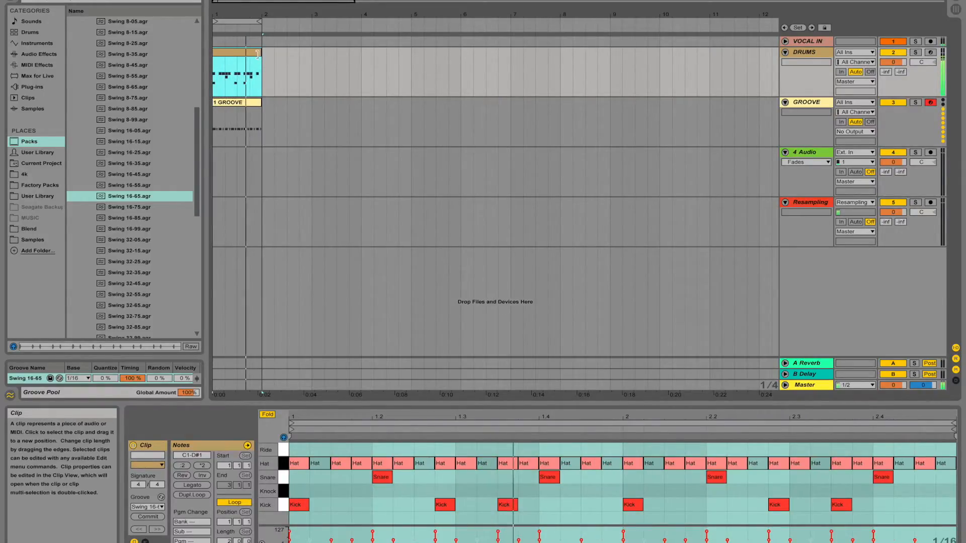
{"action": "left_click_drag", "start_coordinate": [267, 22], "coordinate": [323, 22]}
{"action": "left_click", "coordinate": [307, 52]}
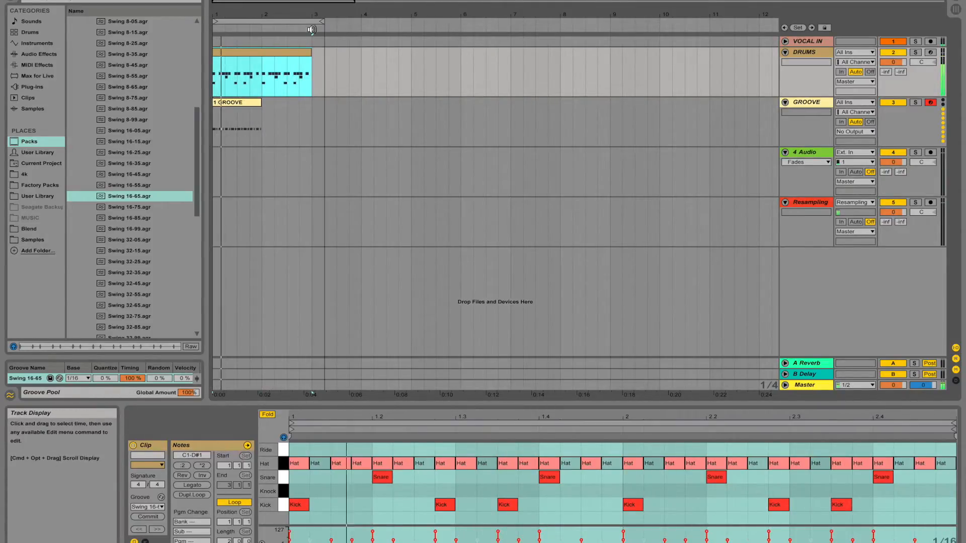
{"action": "left_click", "coordinate": [197, 496]}
{"action": "left_click_drag", "start_coordinate": [309, 52], "coordinate": [411, 52]}
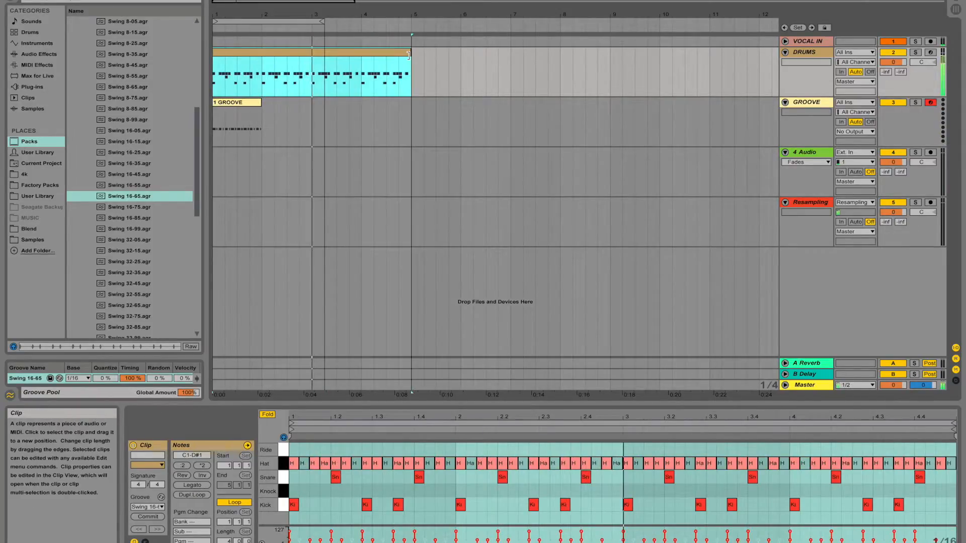
{"action": "left_click_drag", "start_coordinate": [324, 21], "coordinate": [412, 20]}
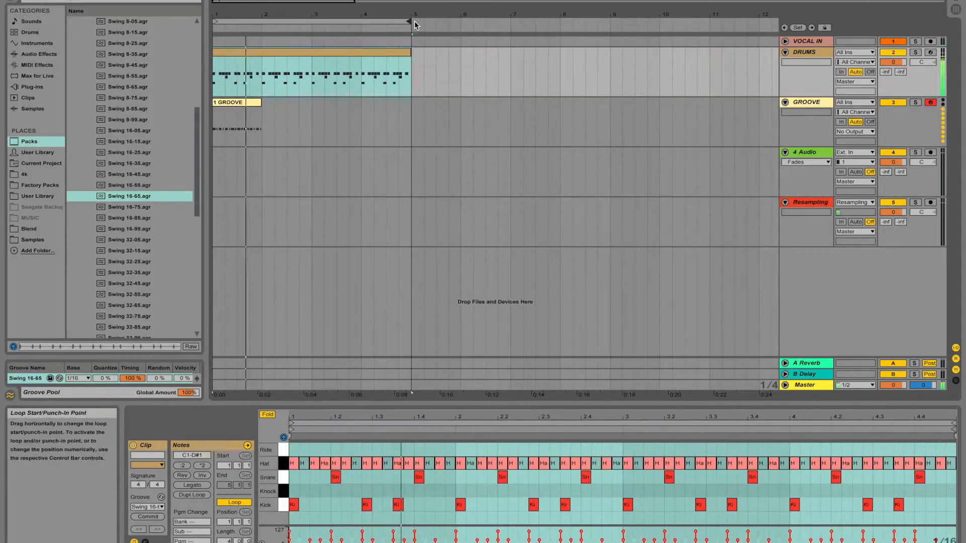
Delete the recorded clip on the GROOVE track and move the Resampling track above DRUMS
{"action": "left_click", "coordinate": [239, 109]}
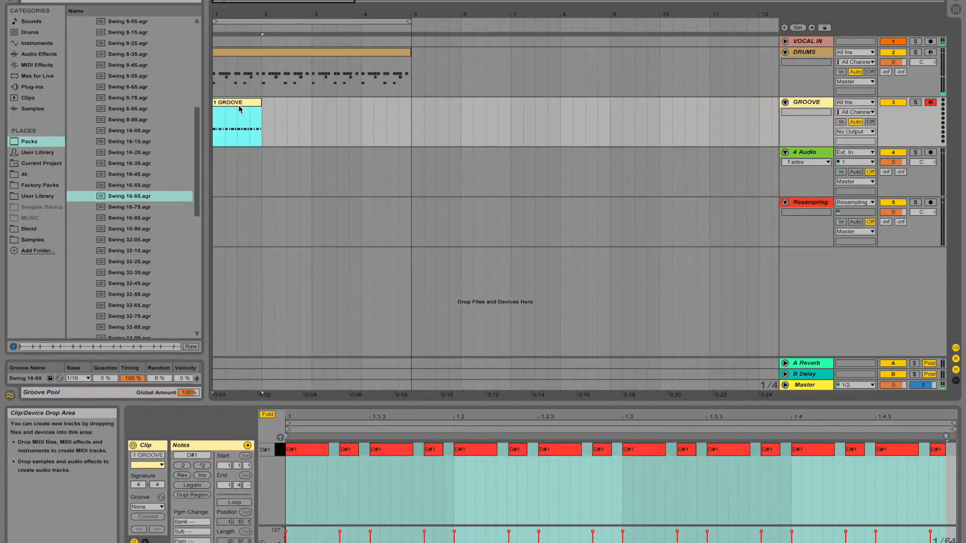
{"action": "key", "text": "Delete"}
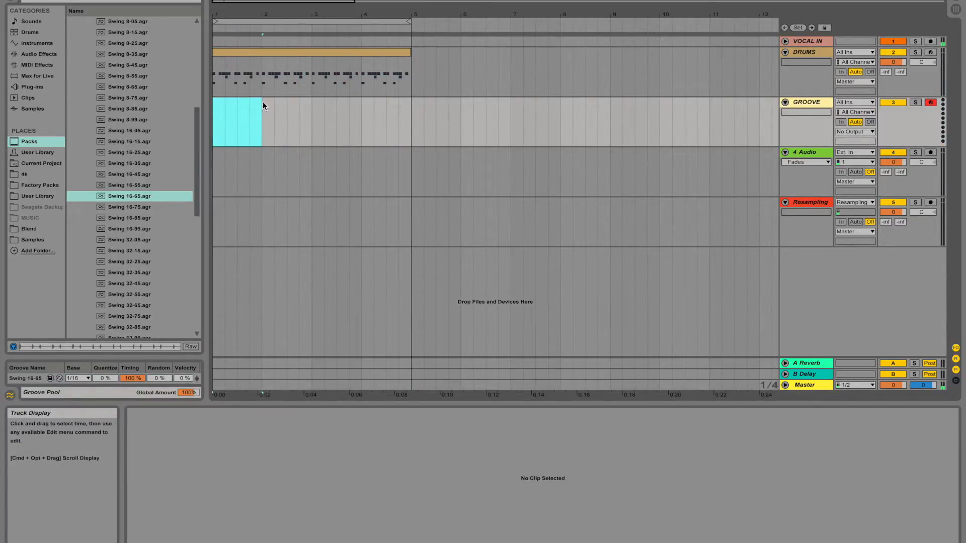
{"action": "left_click", "coordinate": [813, 202]}
{"action": "left_click_drag", "start_coordinate": [813, 202], "coordinate": [812, 55]}
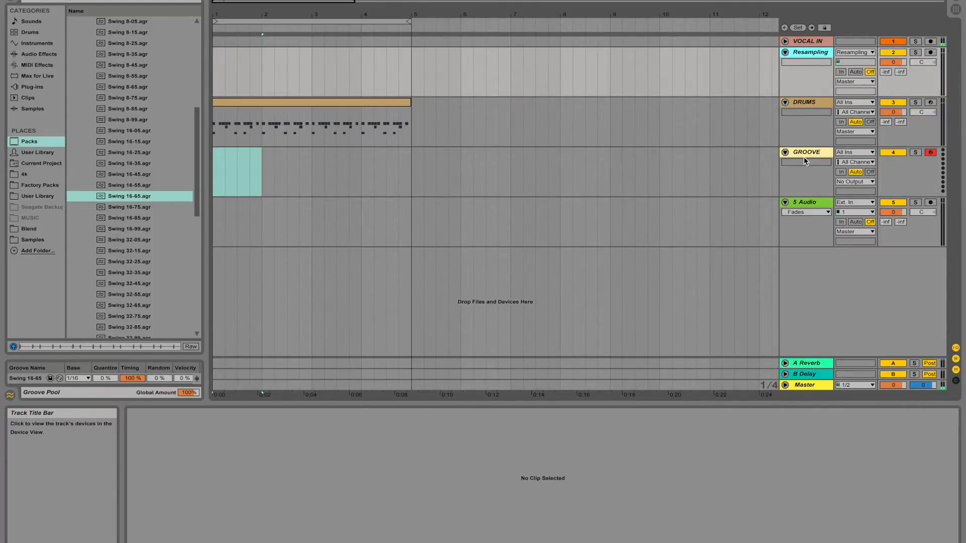
Insert two new MIDI tracks below the 5 Audio track
{"action": "left_click", "coordinate": [806, 201]}
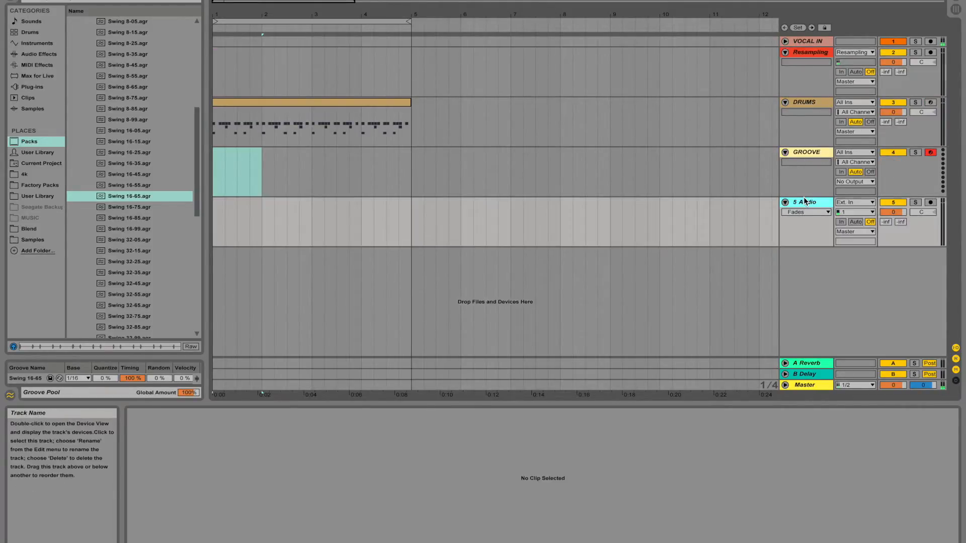
{"action": "key", "text": "ctrl+shift+t"}
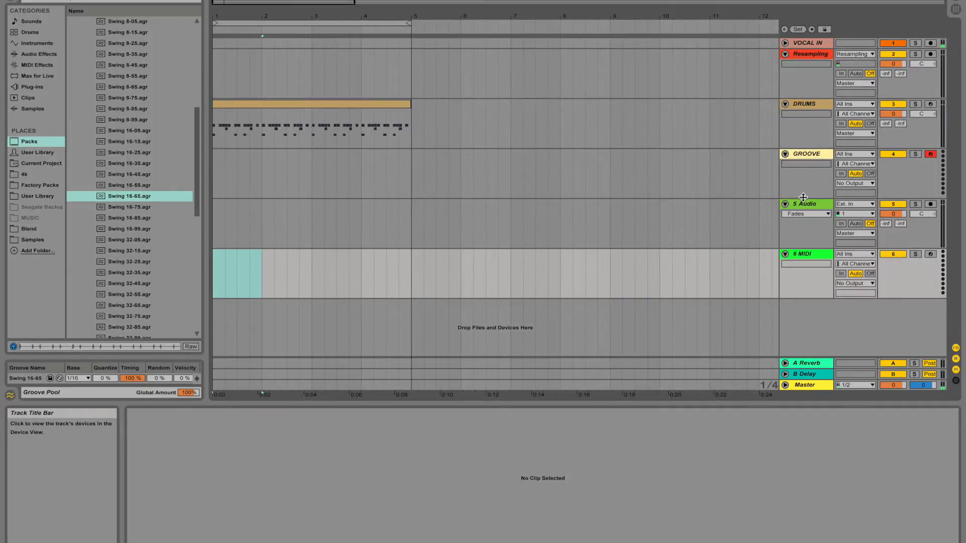
{"action": "key", "text": "ctrl+shift+t"}
{"action": "left_click", "coordinate": [660, 213]}
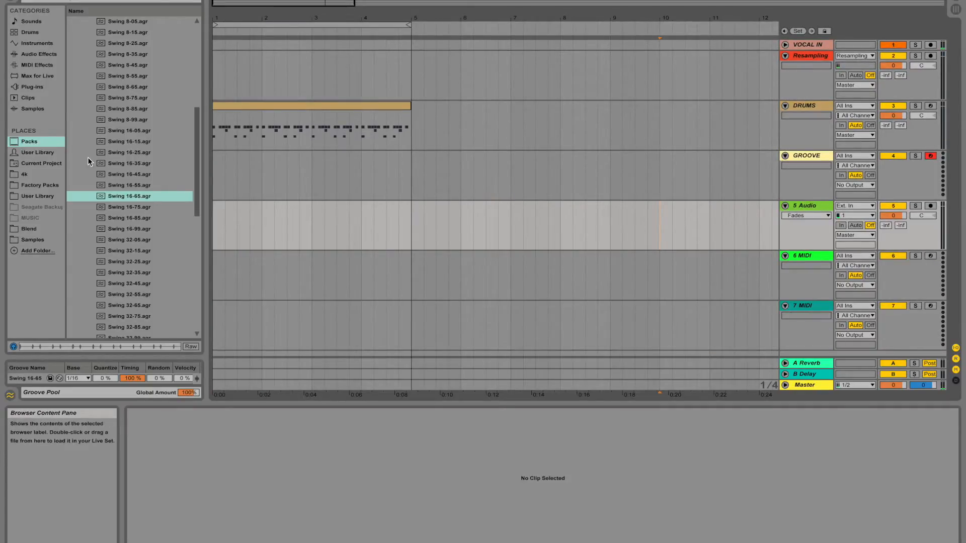
Open the Drum Loops folder of Darkside_Funk_Sample_Pack in the 4k place and preview 100BPM_Drum_Loop_1.wav and 100BPM_Drum_Loop_2.wav
{"action": "left_click", "coordinate": [23, 176]}
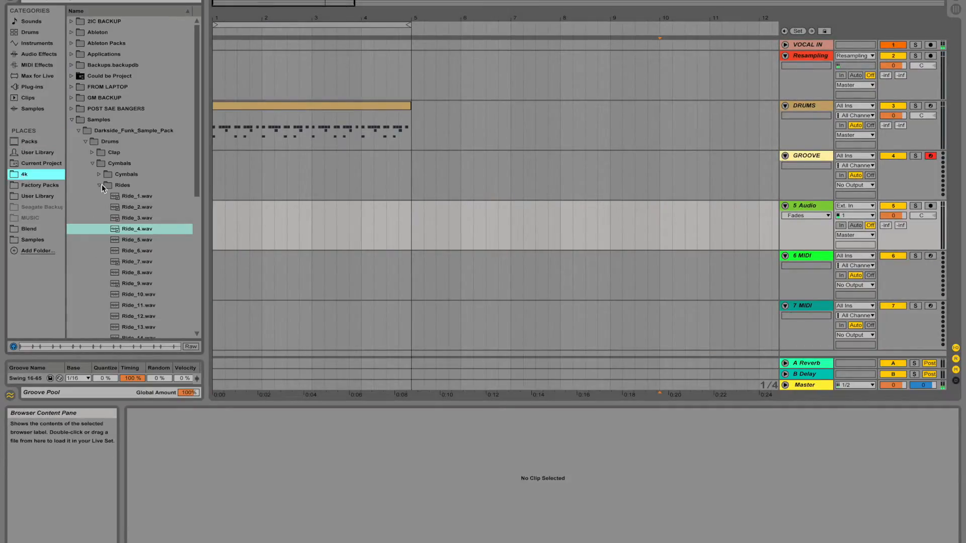
{"action": "left_click", "coordinate": [91, 163]}
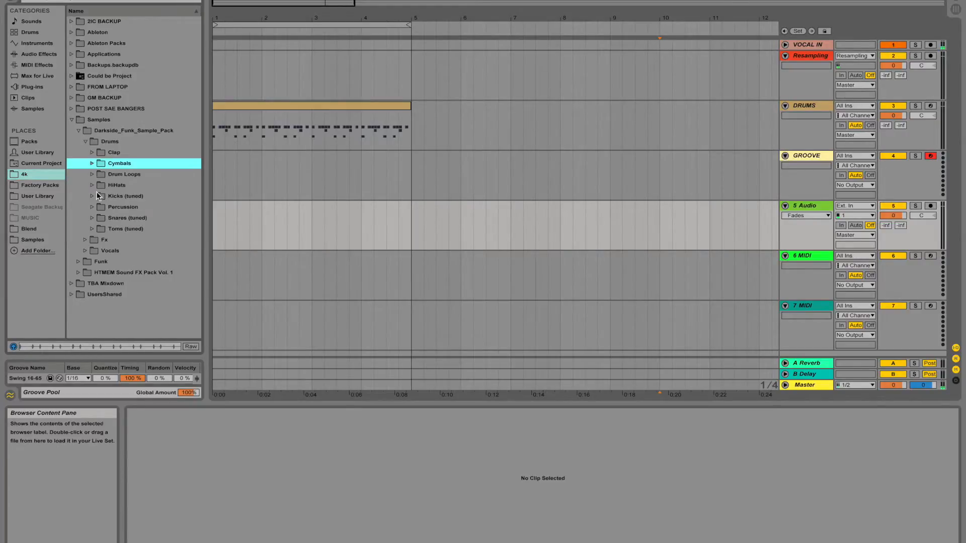
{"action": "left_click", "coordinate": [96, 176]}
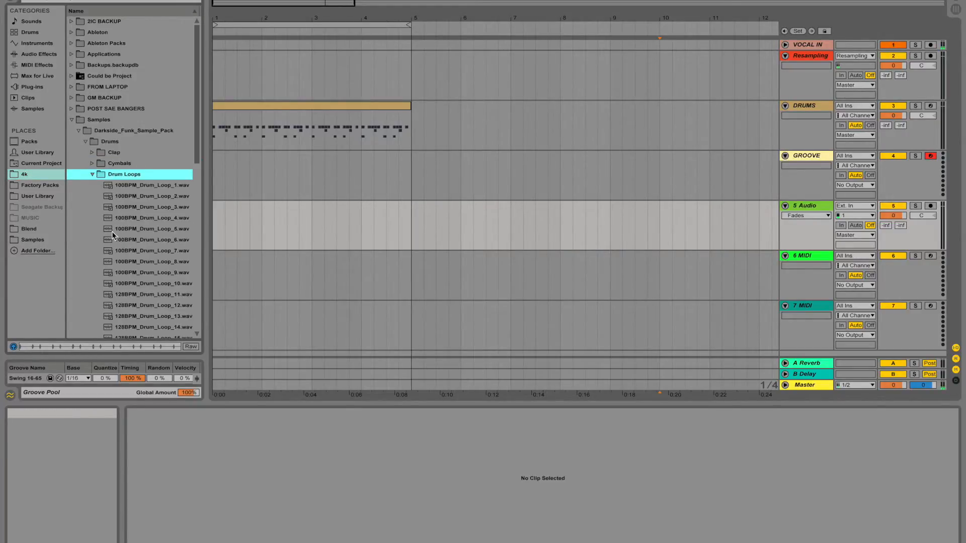
{"action": "left_click", "coordinate": [145, 185]}
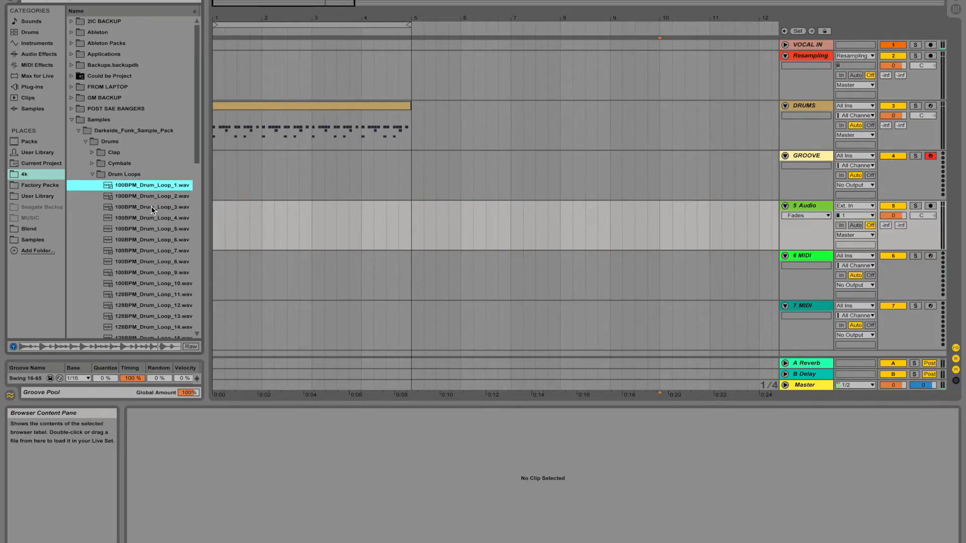
{"action": "key", "text": "Down"}
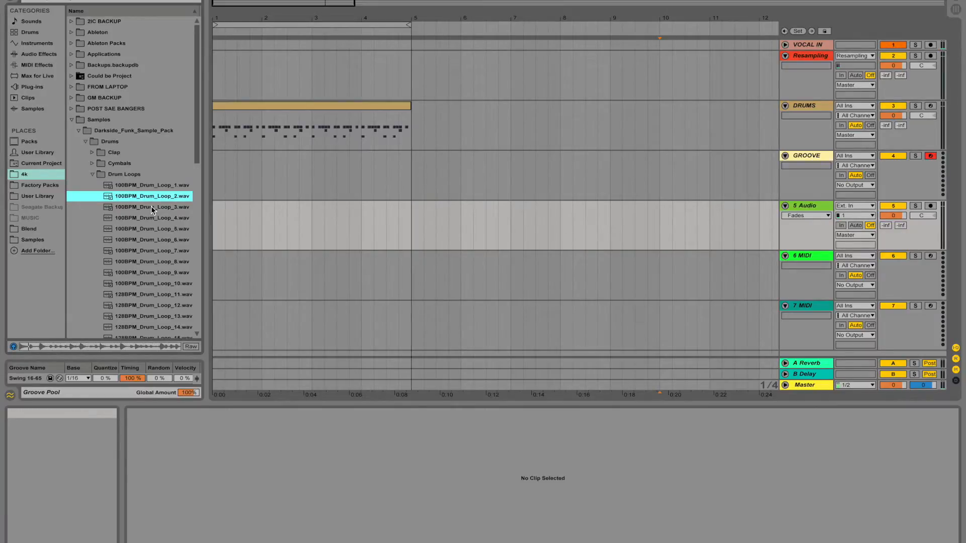
Place 100BPM_Drum_Loop_2.wav at bar 1 on the 5 Audio track and extend the clip to bar 5
{"action": "left_click_drag", "start_coordinate": [140, 198], "coordinate": [215, 187]}
{"action": "left_click_drag", "start_coordinate": [262, 156], "coordinate": [260, 229]}
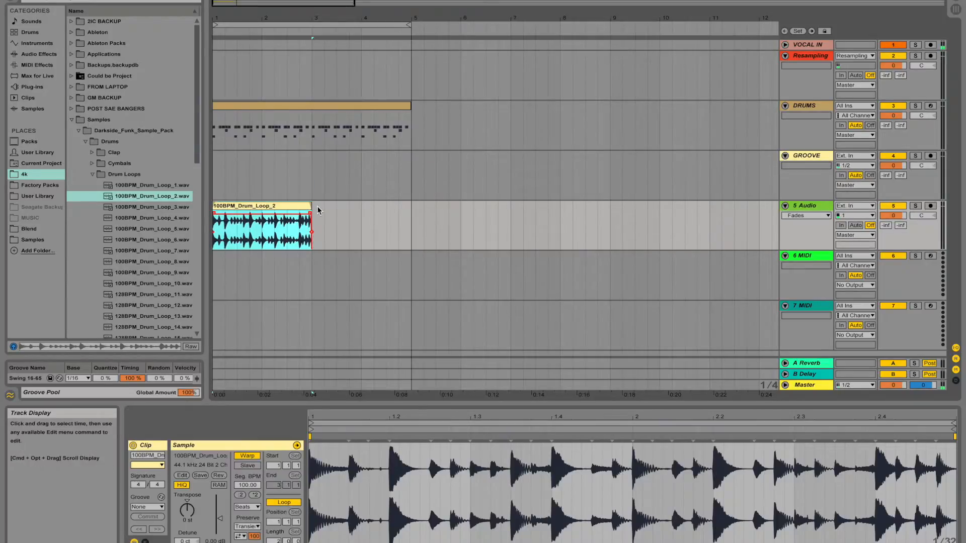
{"action": "left_click_drag", "start_coordinate": [310, 207], "coordinate": [410, 210]}
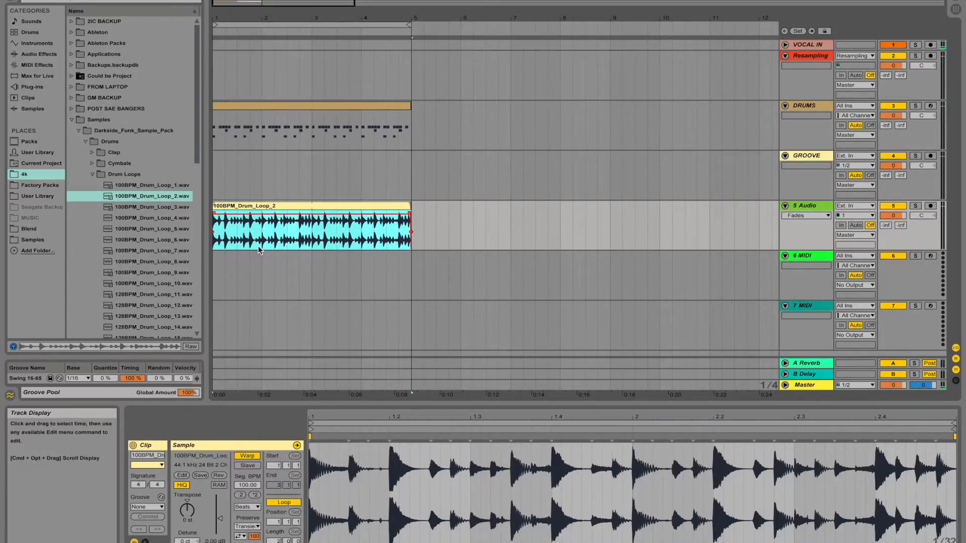
Try duplicating the first bar of the 100BPM_Drum_Loop_2 clip over bar 2, play it, and undo the edits
{"action": "left_click_drag", "start_coordinate": [261, 250], "coordinate": [215, 234]}
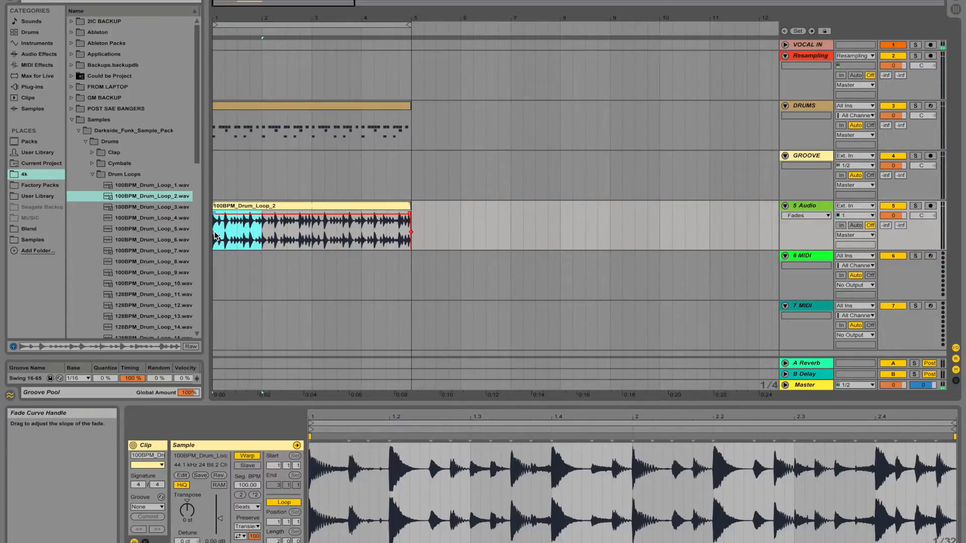
{"action": "key", "text": "ctrl+d"}
{"action": "key", "text": "space"}
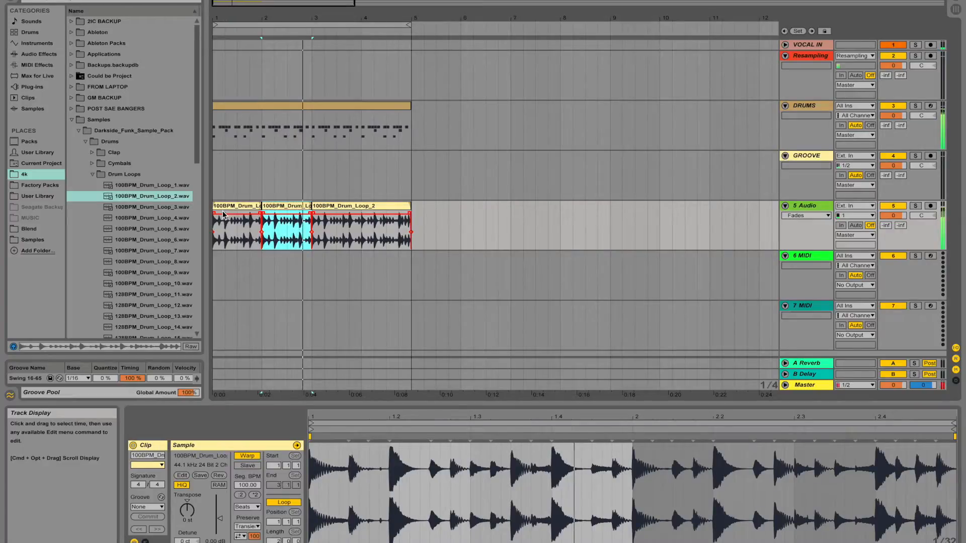
{"action": "key", "text": "space"}
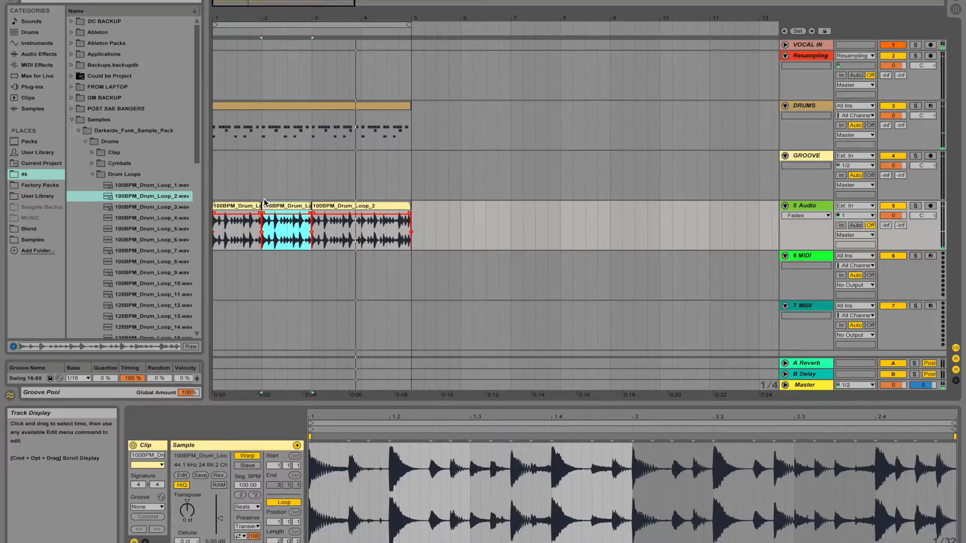
{"action": "left_click", "coordinate": [240, 207]}
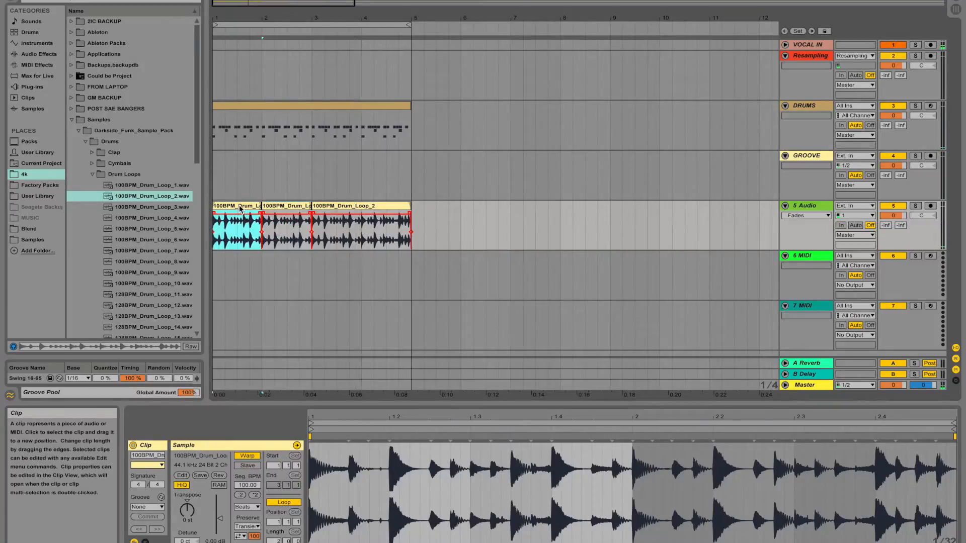
{"action": "left_click", "coordinate": [294, 206]}
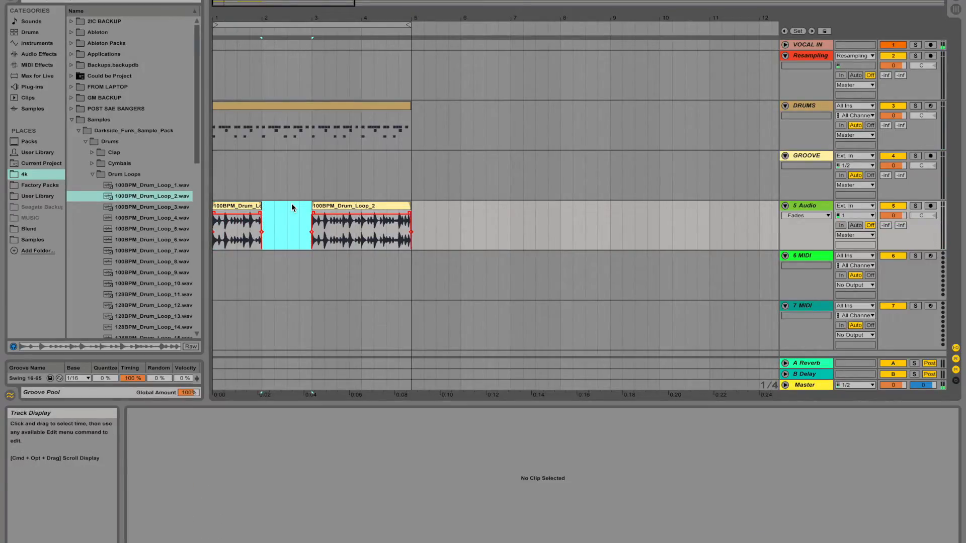
{"action": "key", "text": "ctrl+z"}
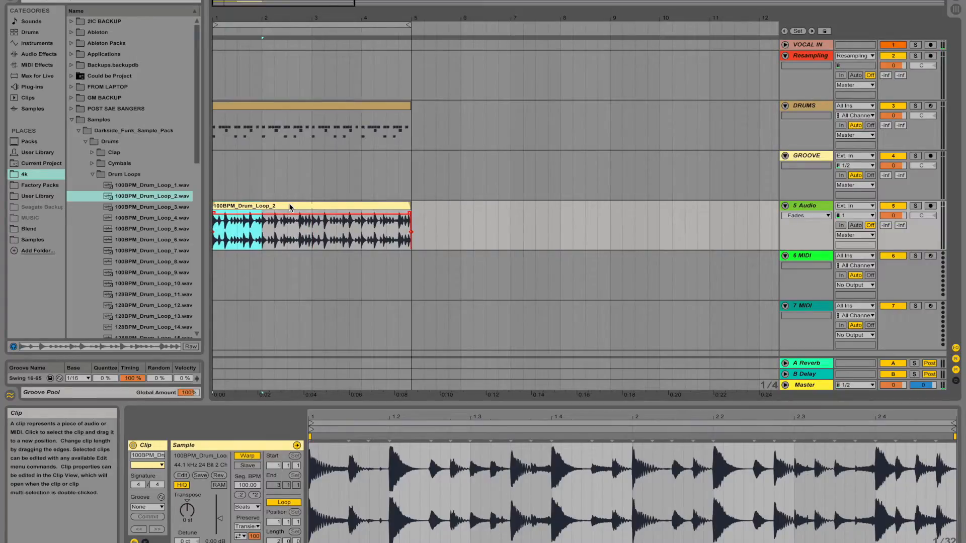
Add warp markers at the first few transients of the 100BPM_Drum_Loop_2 clip and play the arrangement
{"action": "left_click", "coordinate": [290, 206]}
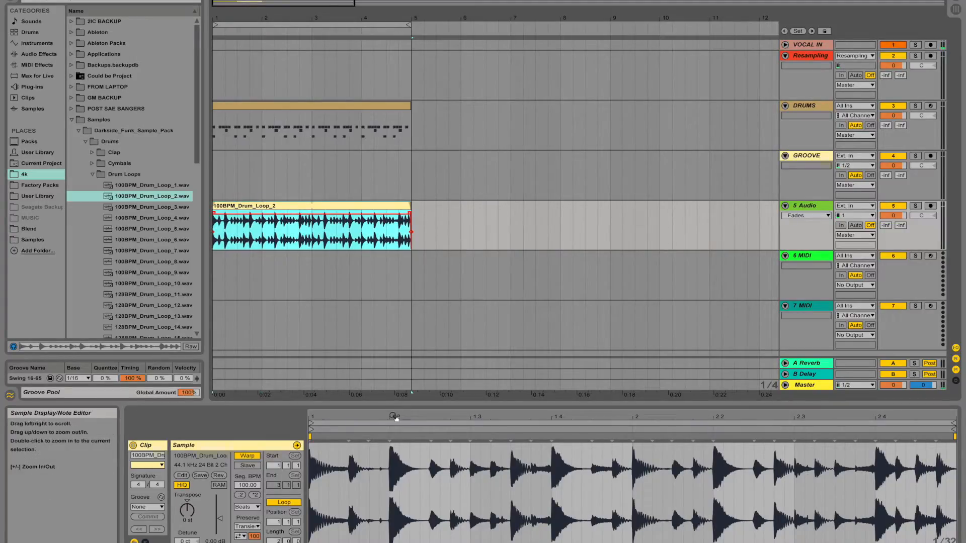
{"action": "double_click", "coordinate": [349, 437]}
{"action": "double_click", "coordinate": [391, 437]}
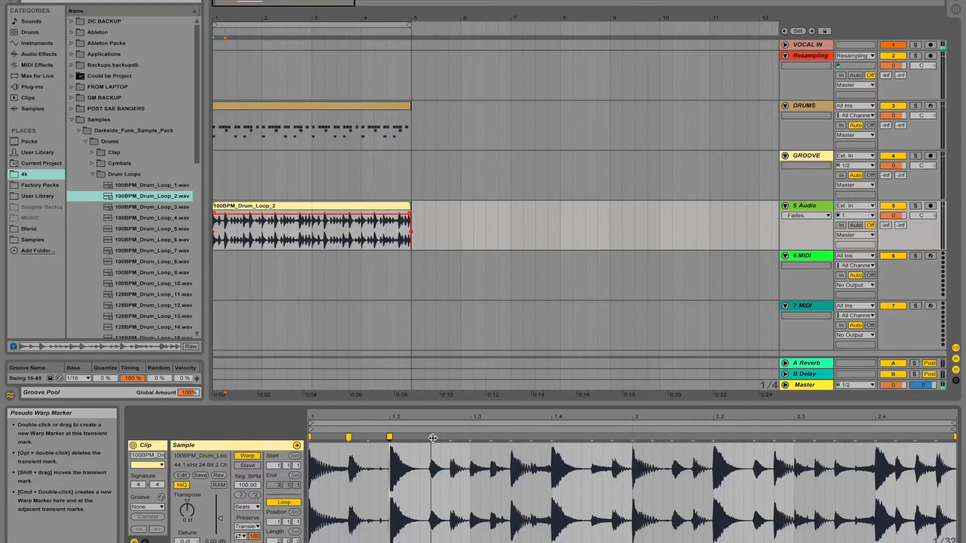
{"action": "key", "text": "super+i"}
{"action": "key", "text": "space"}
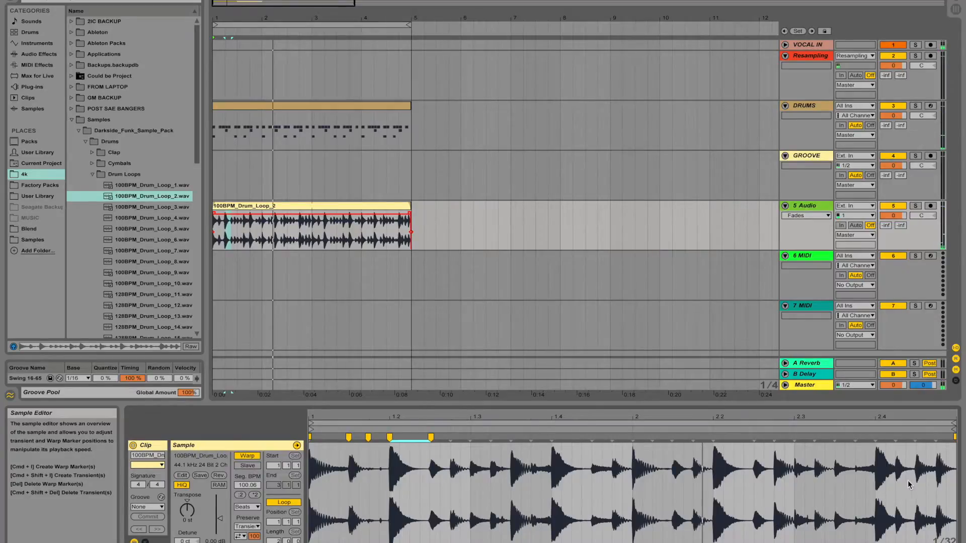
Create warp markers at all transients of the 100BPM_Drum_Loop_2 sample and duplicate the clip's first bar over bar 2
{"action": "left_click", "coordinate": [943, 450]}
{"action": "left_click", "coordinate": [929, 450]}
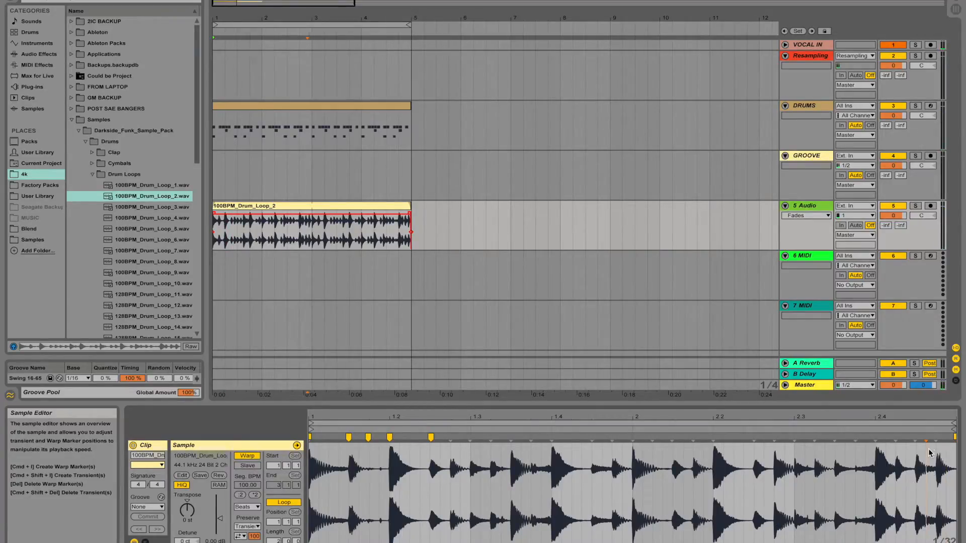
{"action": "left_click_drag", "start_coordinate": [929, 453], "coordinate": [317, 483]}
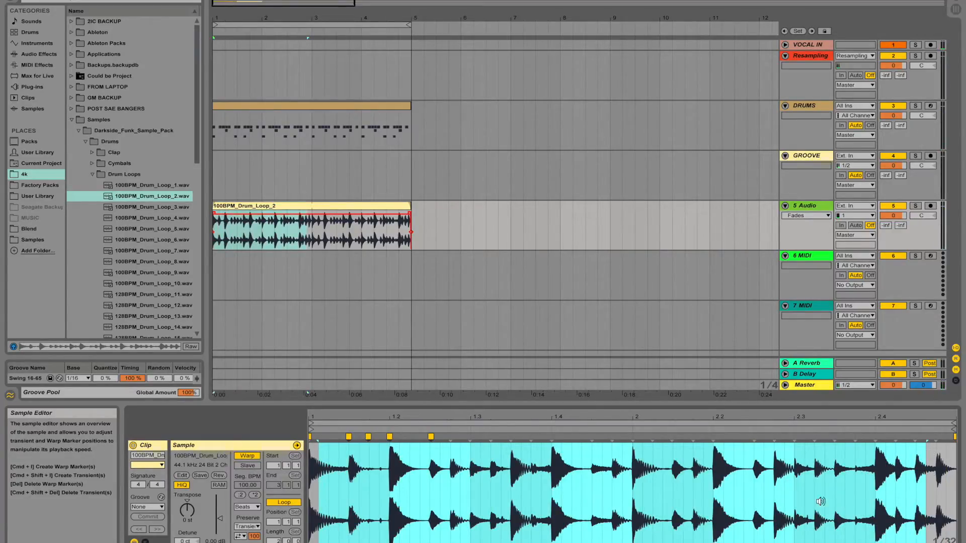
{"action": "left_click_drag", "start_coordinate": [956, 460], "coordinate": [110, 538]}
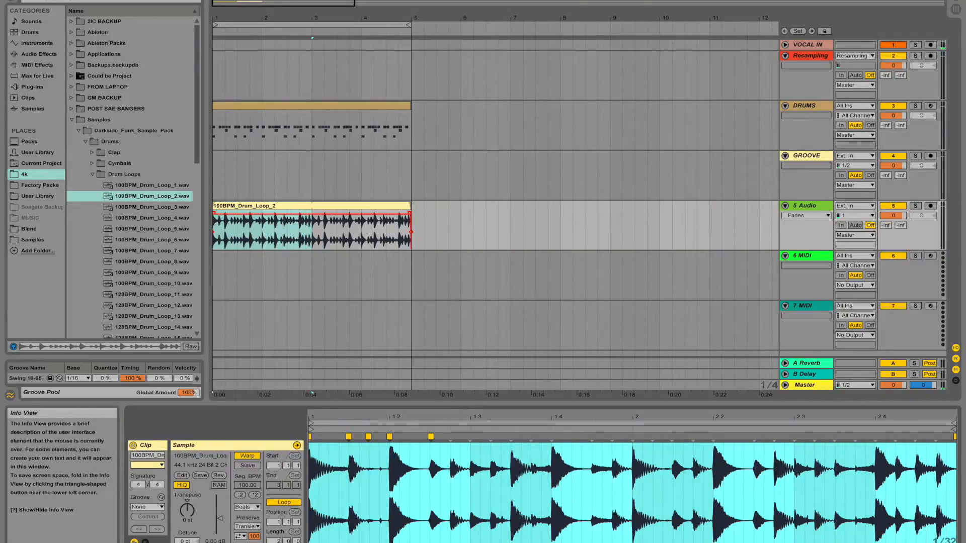
{"action": "key", "text": "ctrl+i"}
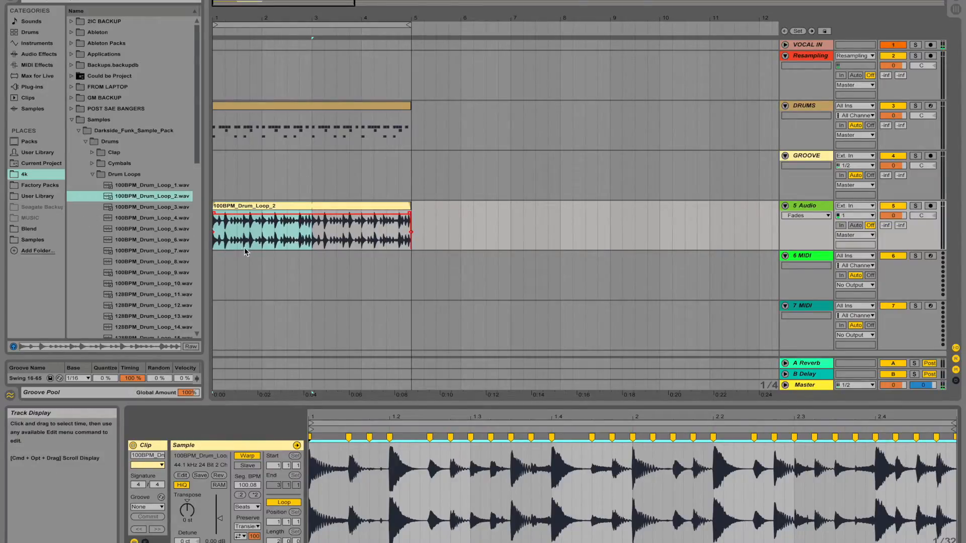
{"action": "left_click_drag", "start_coordinate": [260, 245], "coordinate": [208, 220]}
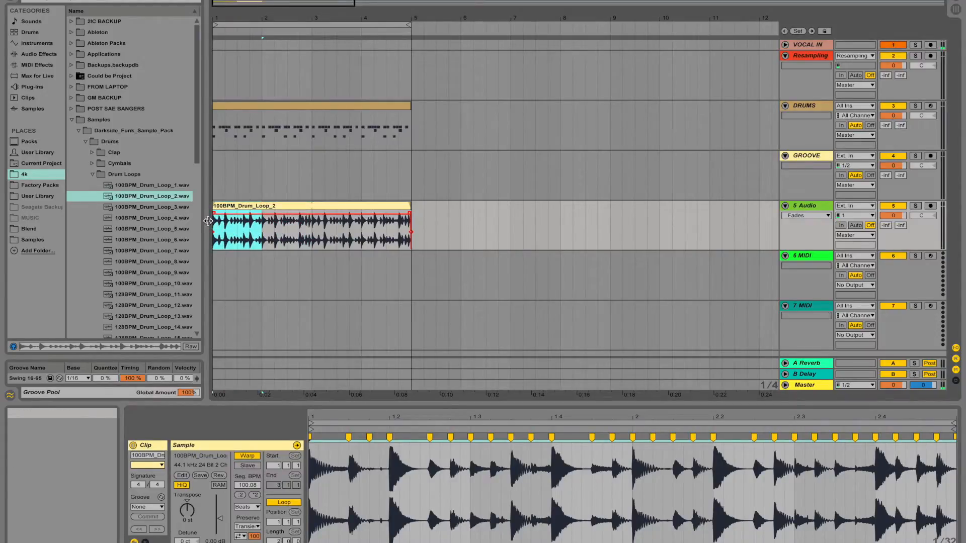
{"action": "key", "text": "ctrl+d"}
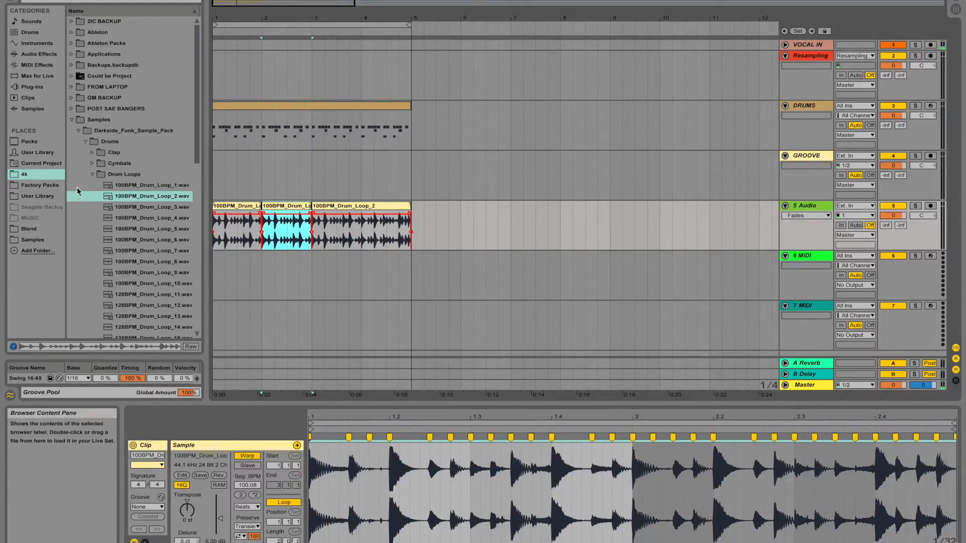
Preview drum loops 6, 9, 11 and 12, and place 128BPM_Drum_Loop_12.wav at bar 1 on track 6
{"action": "left_click", "coordinate": [151, 240]}
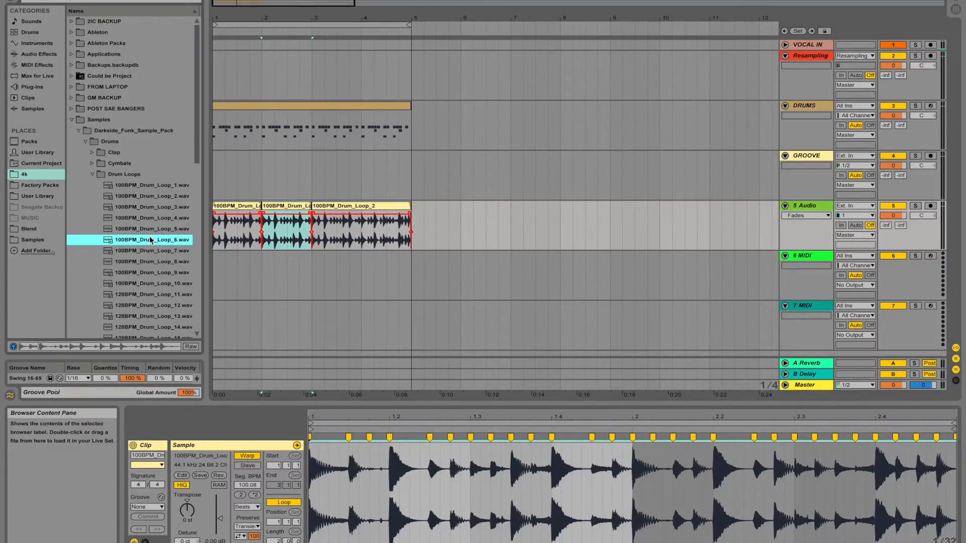
{"action": "scroll", "coordinate": [150, 272], "scroll_direction": "down", "scroll_amount": 3}
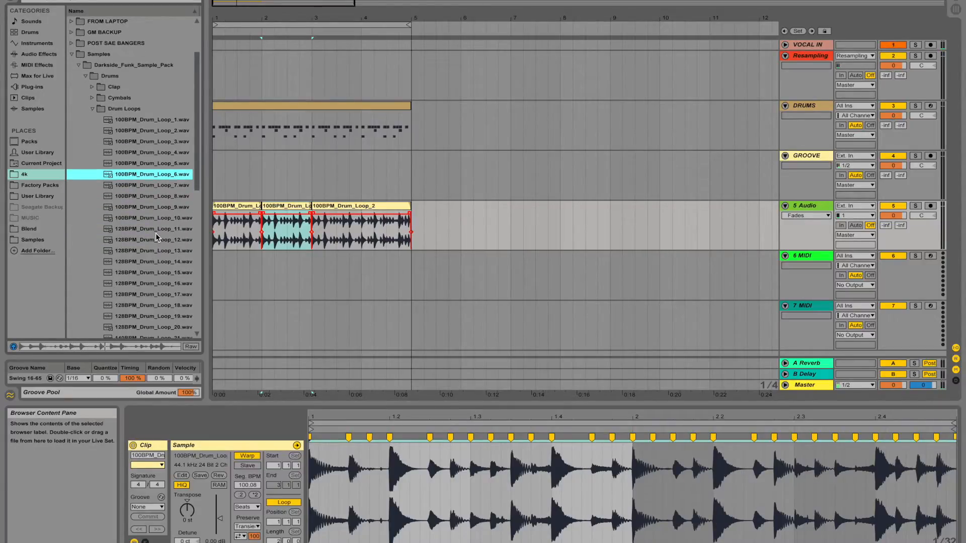
{"action": "left_click", "coordinate": [146, 208]}
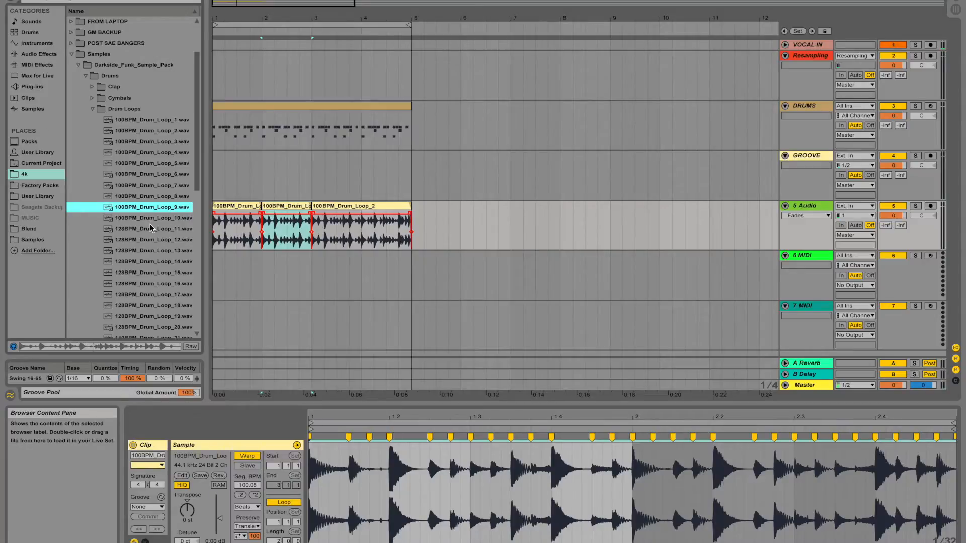
{"action": "left_click", "coordinate": [152, 229]}
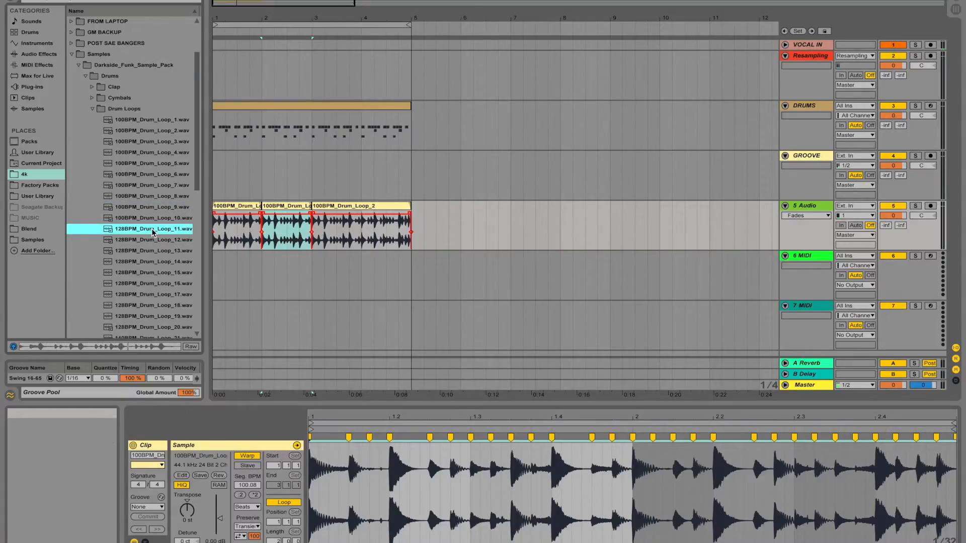
{"action": "left_click", "coordinate": [144, 241]}
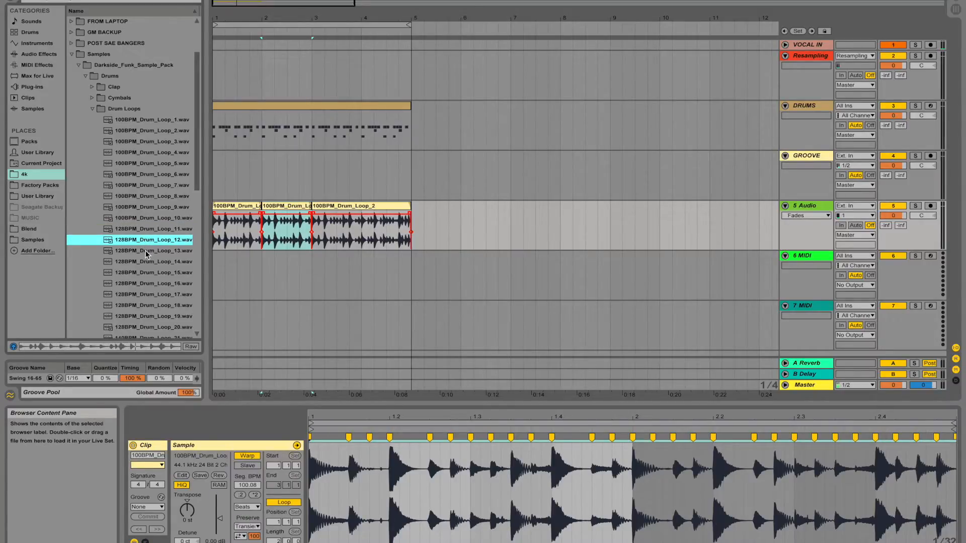
{"action": "left_click_drag", "start_coordinate": [146, 245], "coordinate": [219, 275]}
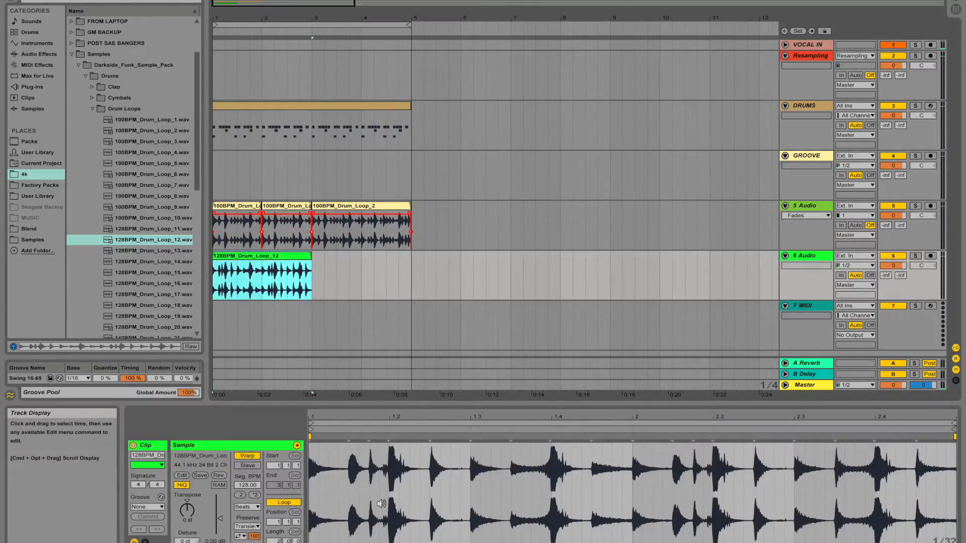
Create warp markers across the whole 128BPM_Drum_Loop_12 sample and extend its clip to bar 5
{"action": "left_click_drag", "start_coordinate": [309, 471], "coordinate": [964, 522]}
{"action": "key", "text": "super+i"}
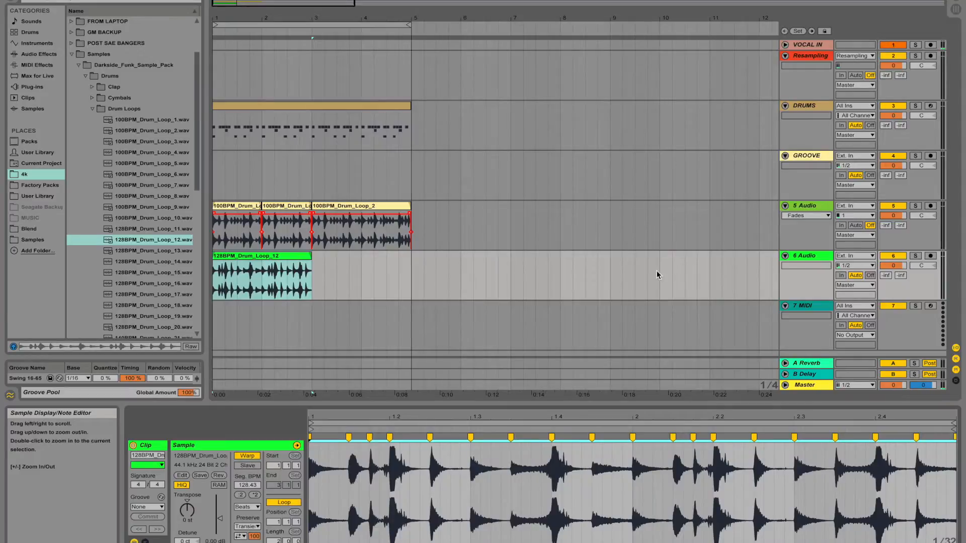
{"action": "mouse_move", "coordinate": [311, 256]}
{"action": "left_mouse_down"}
{"action": "mouse_move", "coordinate": [362, 257]}
{"action": "mouse_move", "coordinate": [401, 242]}
{"action": "left_mouse_up"}
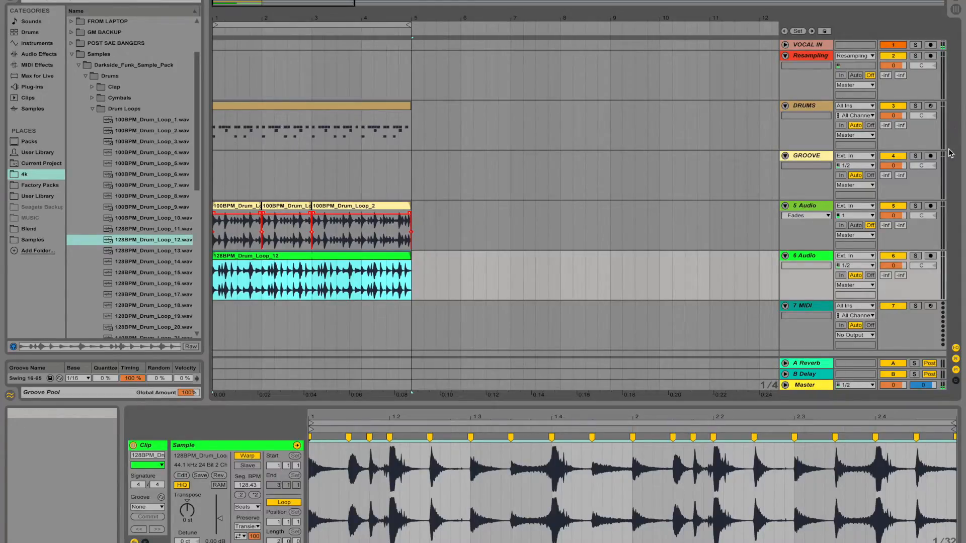
{"action": "scroll", "coordinate": [522, 156], "scroll_direction": "right", "scroll_amount": 3}
{"action": "scroll", "coordinate": [522, 152], "scroll_direction": "left", "scroll_amount": 3}
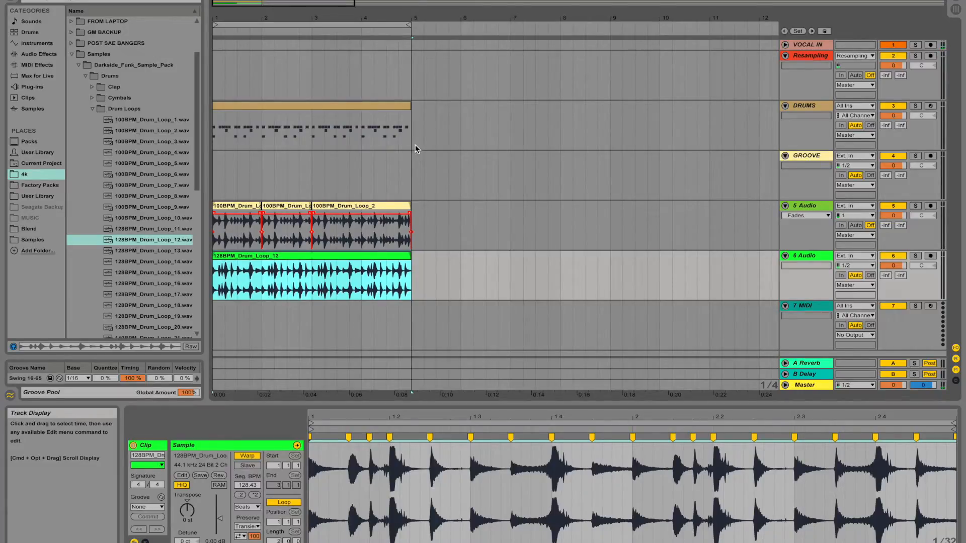
{"action": "scroll", "coordinate": [415, 144], "scroll_direction": "right", "scroll_amount": 10}
{"action": "scroll", "coordinate": [415, 144], "scroll_direction": "left", "scroll_amount": 10}
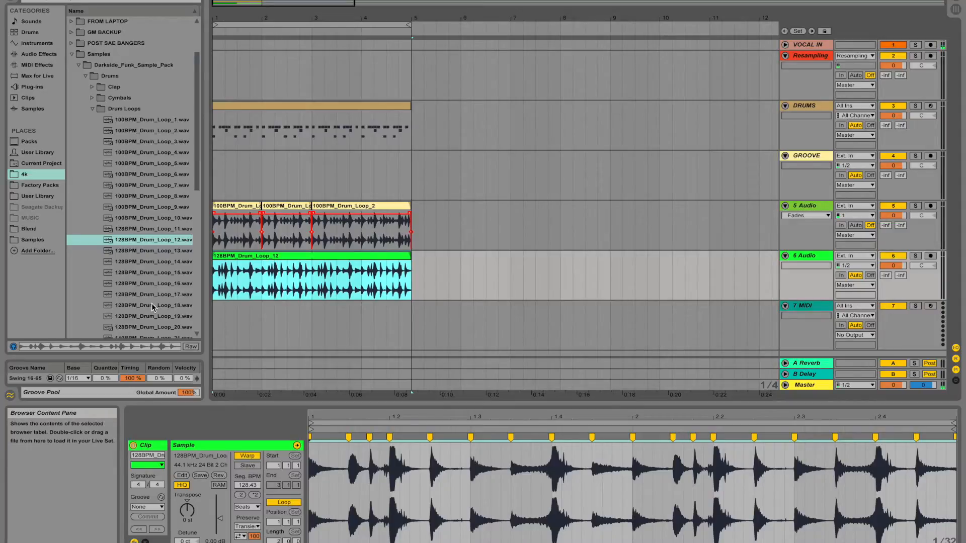
{"action": "left_click_drag", "start_coordinate": [223, 174], "coordinate": [301, 174]}
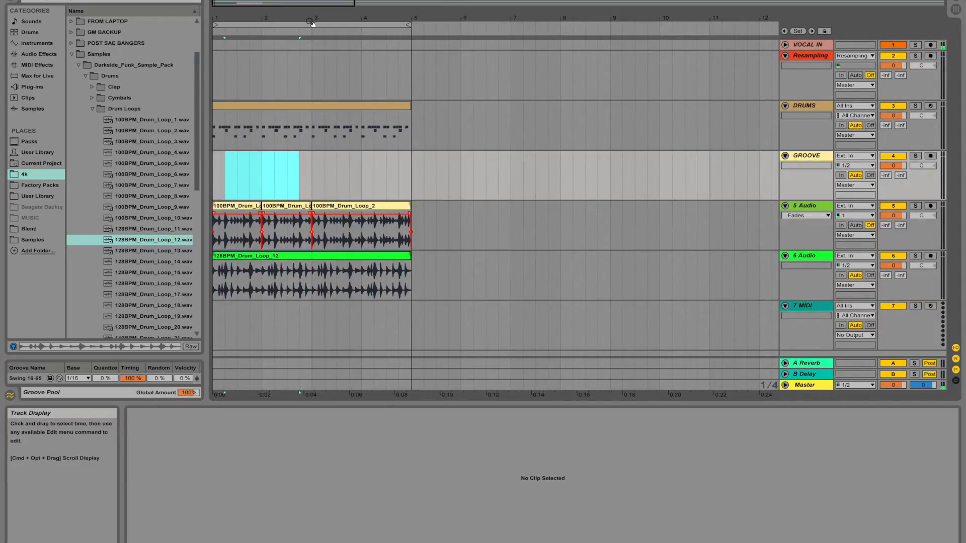
{"action": "left_click_drag", "start_coordinate": [296, 4], "coordinate": [237, 4]}
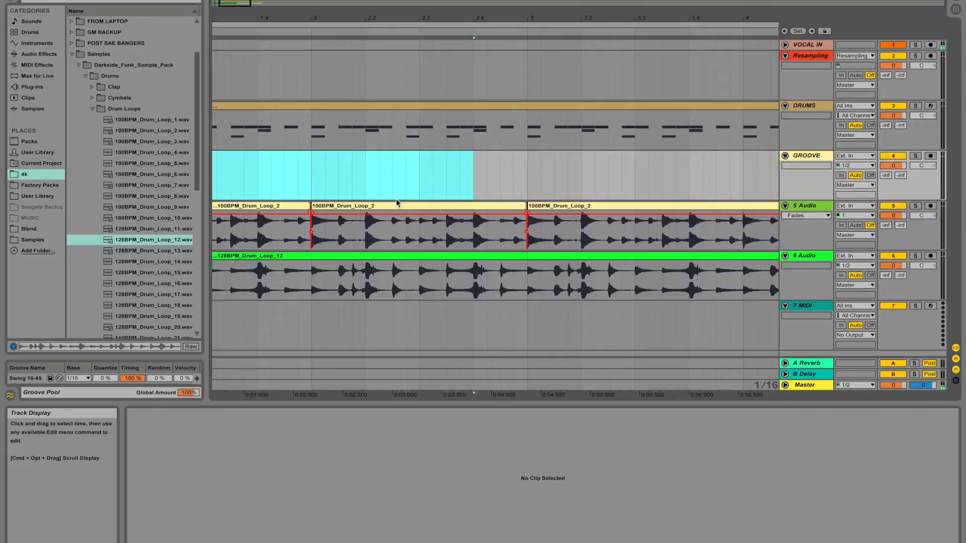
{"action": "left_click_drag", "start_coordinate": [230, 3], "coordinate": [246, 2]}
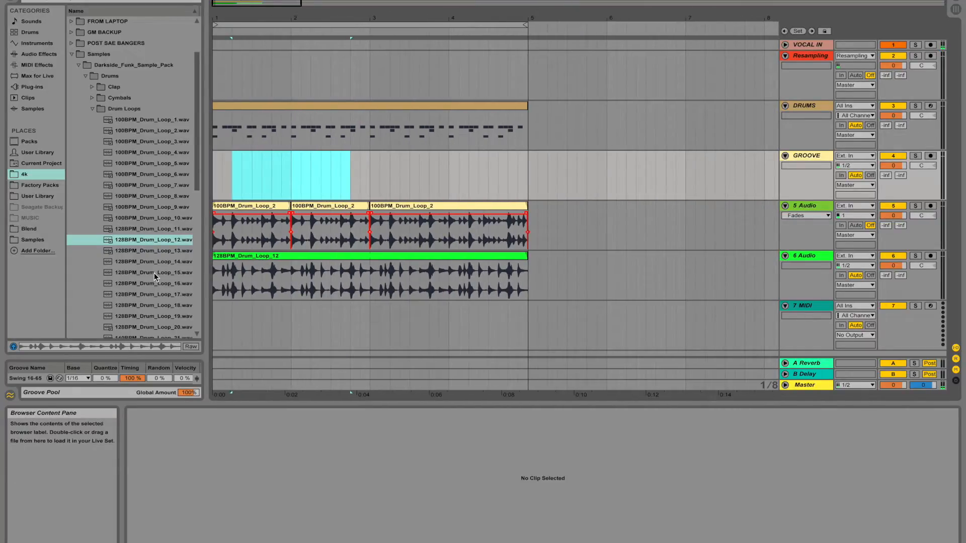
Assign the Swing 16-65 groove to the first 100BPM_Drum_Loop_2 clip
{"action": "left_click", "coordinate": [243, 207]}
{"action": "left_click", "coordinate": [150, 508]}
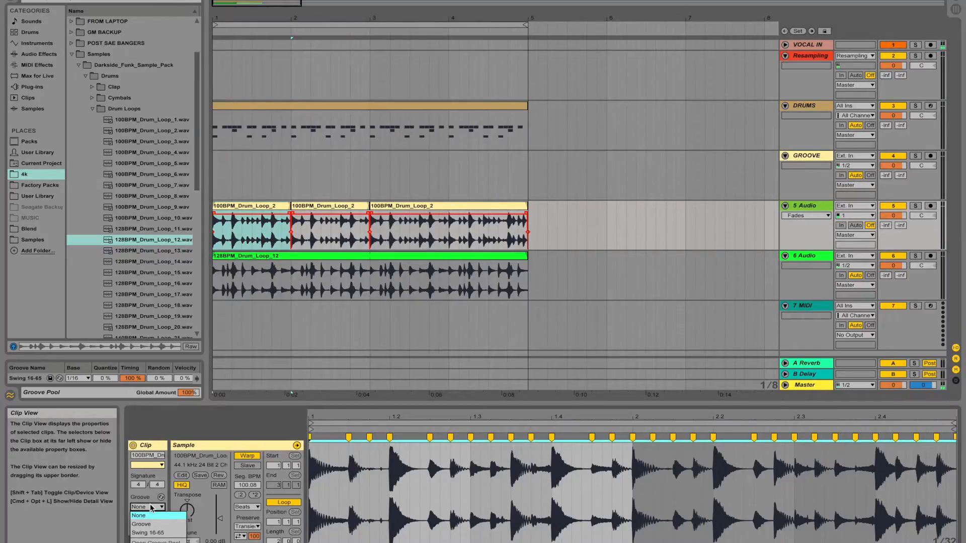
{"action": "left_click", "coordinate": [167, 535]}
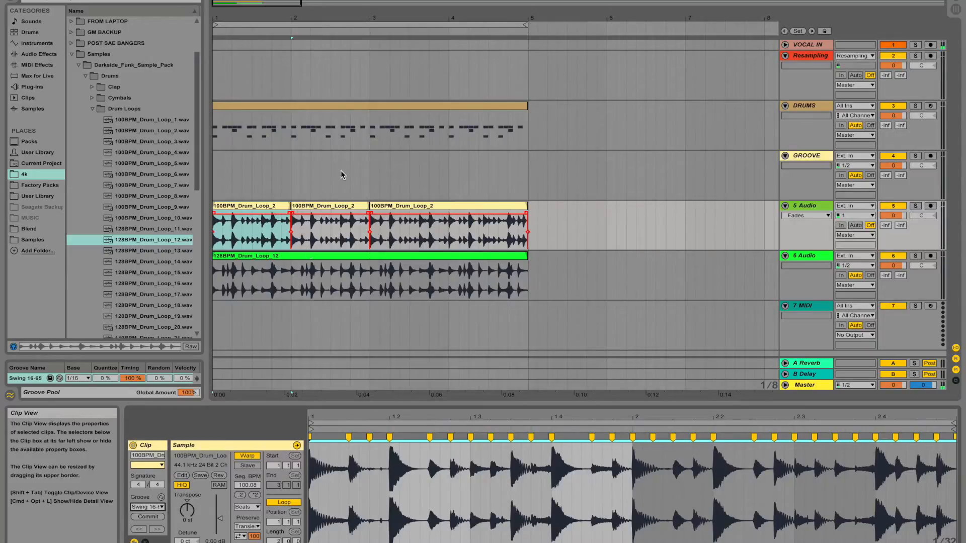
Assign the groove named Groove to the first 100BPM_Drum_Loop_2 clip and to the DRUMS clip
{"action": "left_click", "coordinate": [258, 207]}
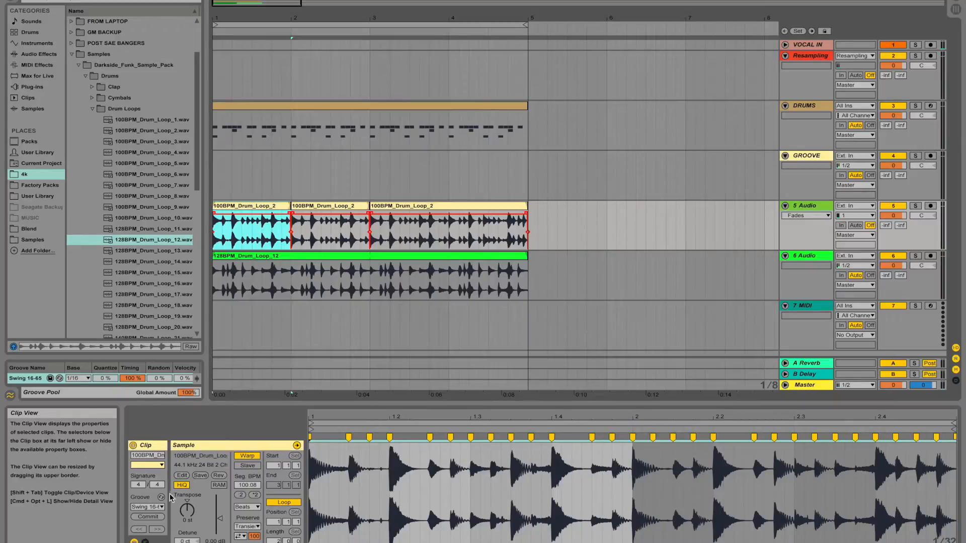
{"action": "left_click", "coordinate": [147, 506]}
{"action": "left_click", "coordinate": [160, 526]}
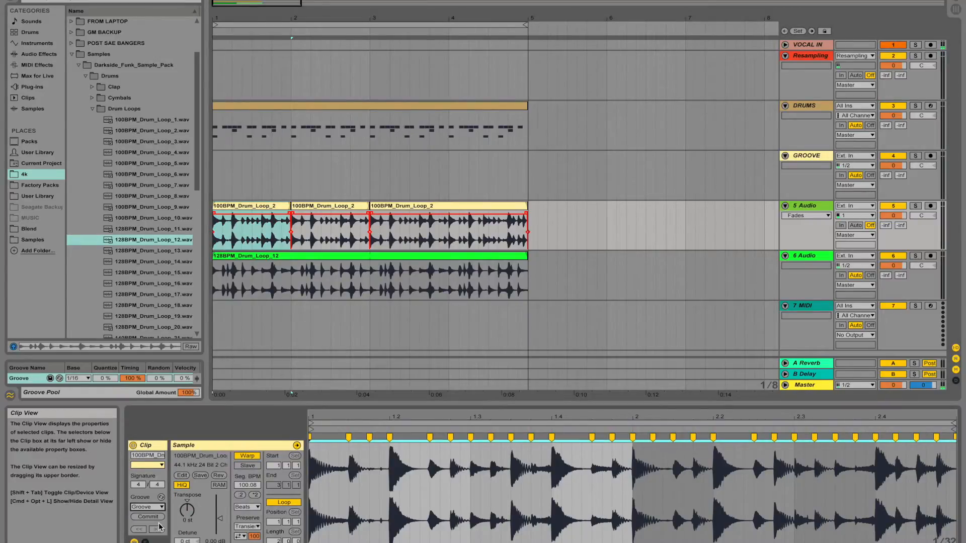
{"action": "left_click", "coordinate": [281, 106]}
{"action": "left_click", "coordinate": [157, 506]}
{"action": "left_click", "coordinate": [157, 525]}
Assign the groove named Groove to the second and third 100BPM_Drum_Loop_2 clips
{"action": "left_click", "coordinate": [318, 213]}
{"action": "left_click", "coordinate": [318, 213]}
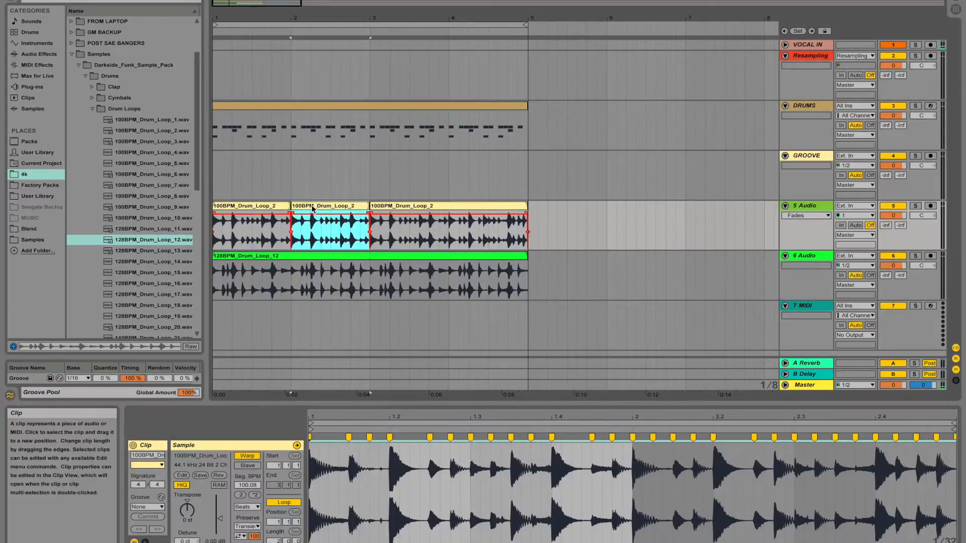
{"action": "left_click", "coordinate": [156, 507]}
{"action": "left_click", "coordinate": [155, 524]}
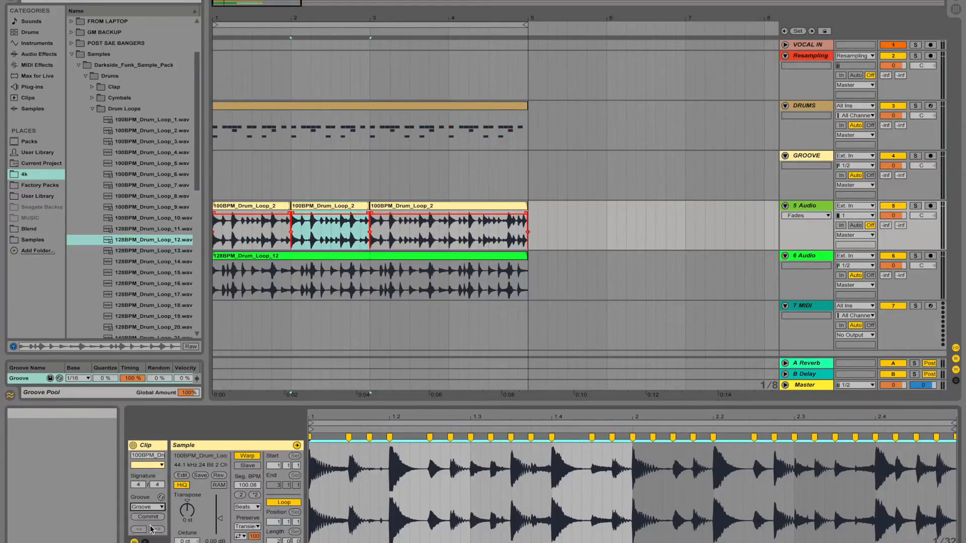
{"action": "left_click", "coordinate": [390, 206]}
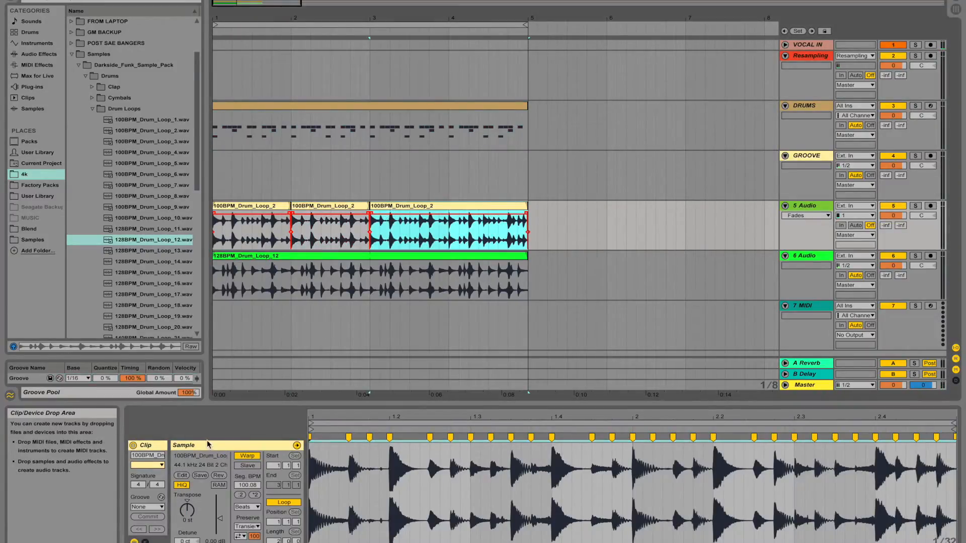
{"action": "left_click", "coordinate": [154, 508]}
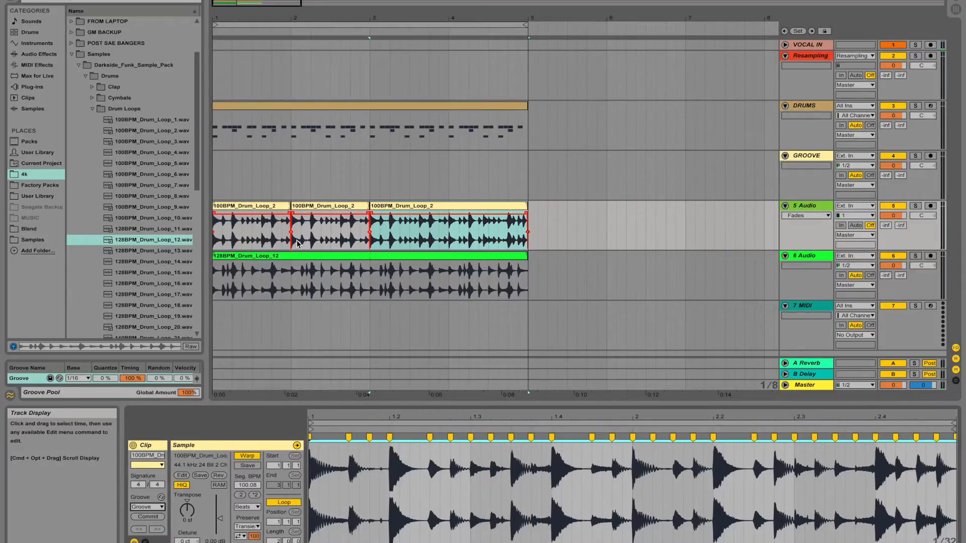
Assign the groove named Groove to the 128BPM_Drum_Loop_12 clip on track 6
{"action": "left_click", "coordinate": [269, 286]}
{"action": "right_click", "coordinate": [155, 506]}
{"action": "left_click", "coordinate": [141, 510]}
{"action": "left_click", "coordinate": [162, 508]}
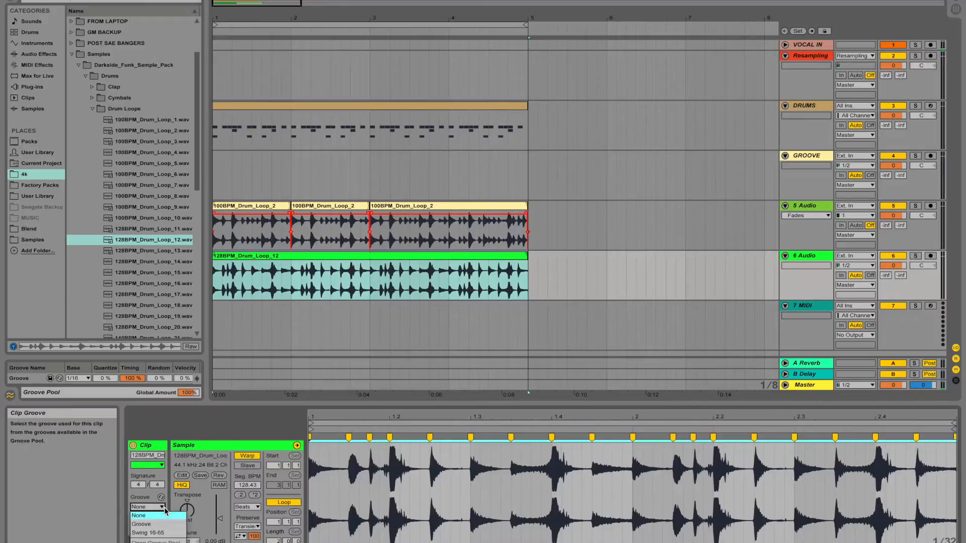
{"action": "left_click", "coordinate": [156, 524]}
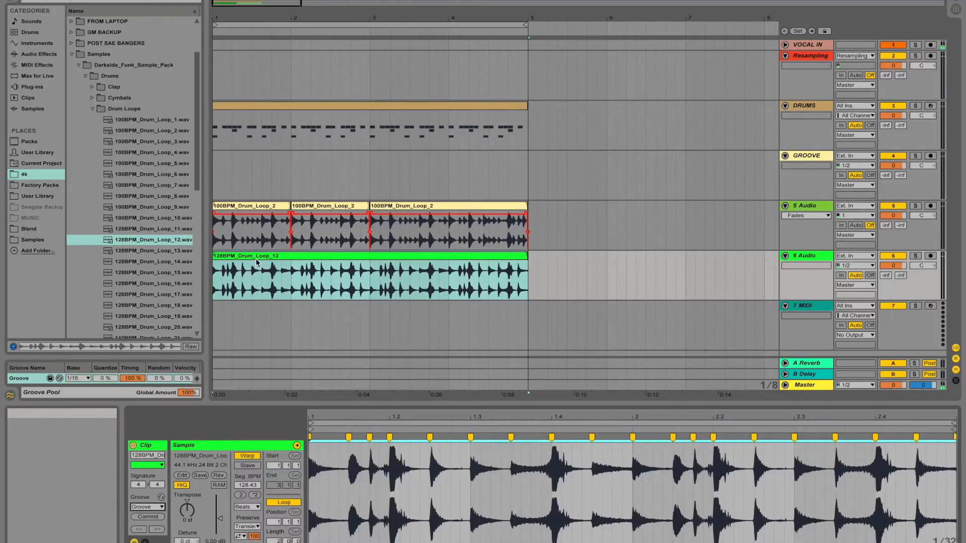
Keep the first 100BPM_Drum_Loop_2 clip in Beats warp mode and try different transient loop modes for it
{"action": "left_click", "coordinate": [241, 231]}
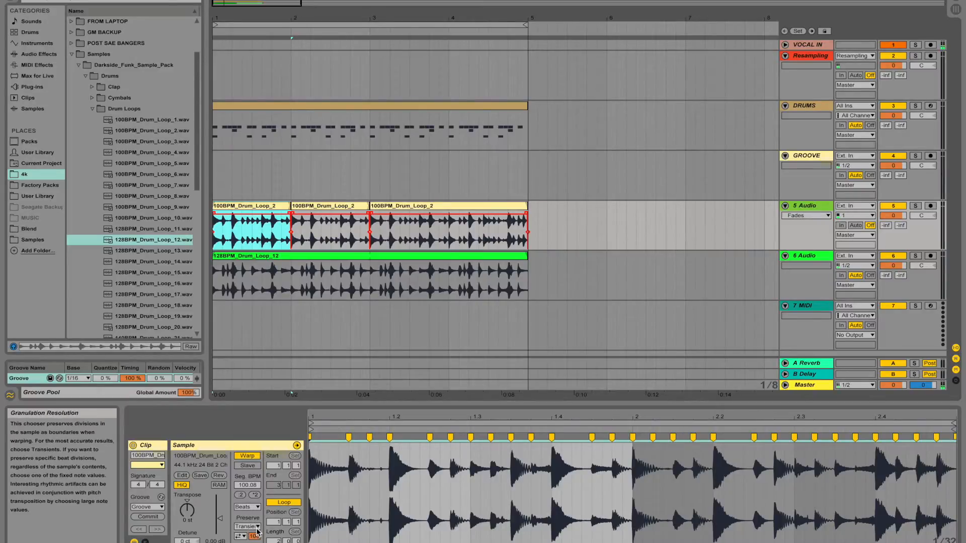
{"action": "left_click", "coordinate": [257, 508]}
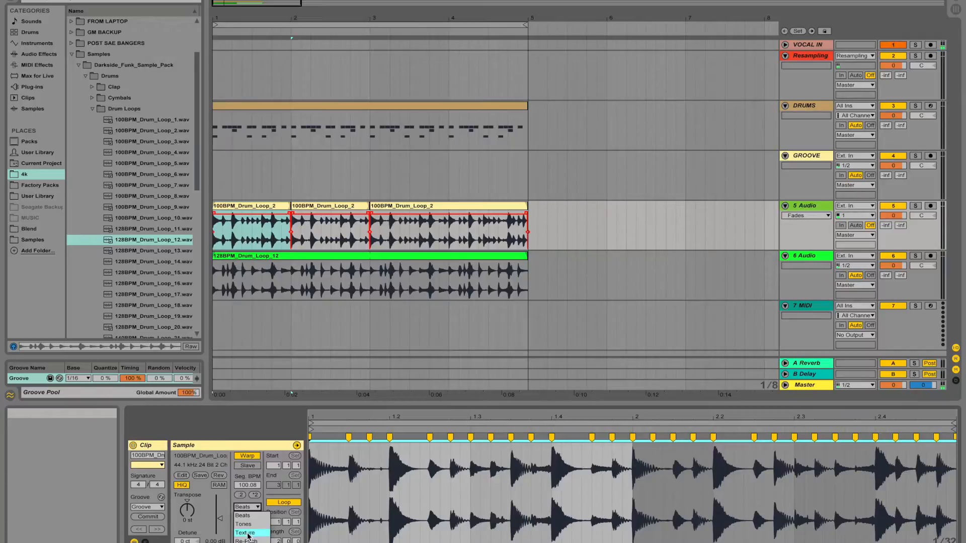
{"action": "left_click", "coordinate": [243, 515]}
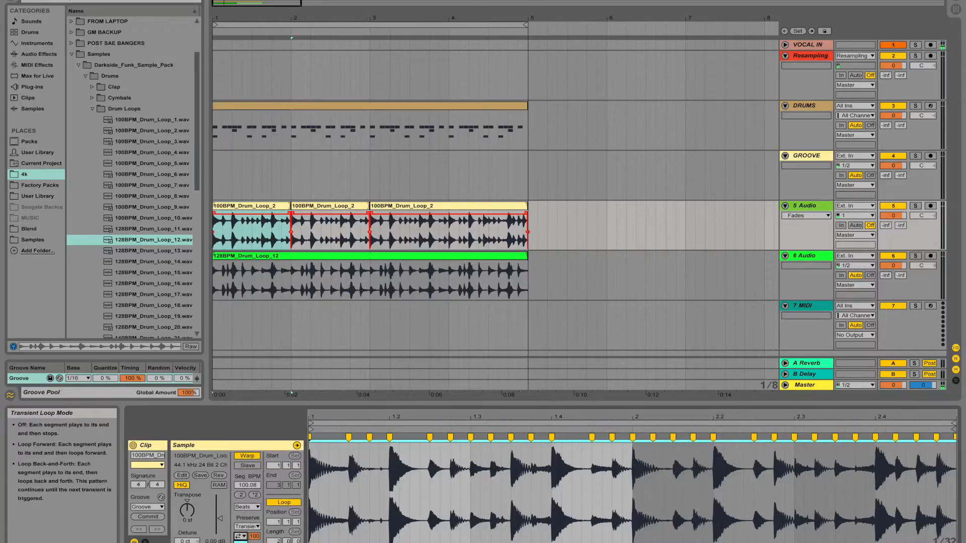
{"action": "left_click", "coordinate": [241, 542]}
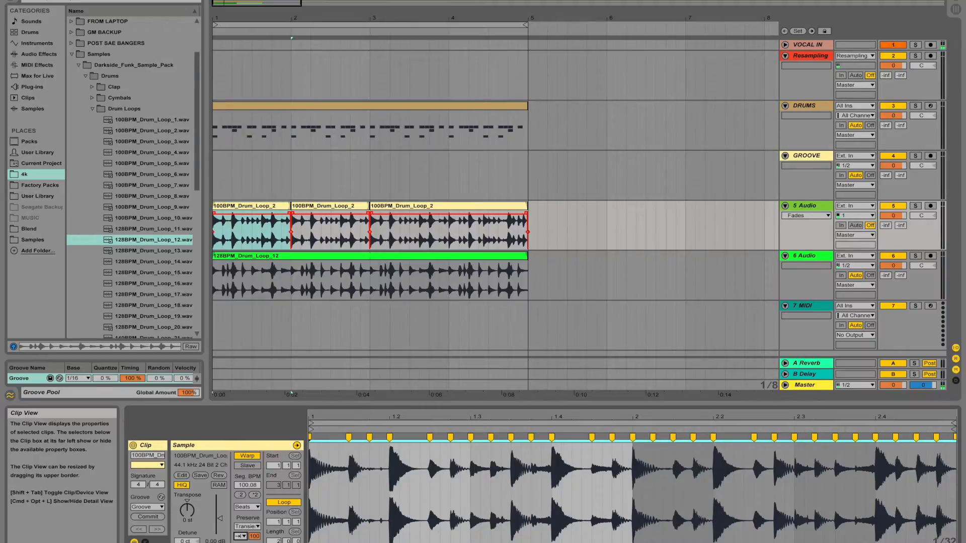
{"action": "left_click", "coordinate": [240, 542]}
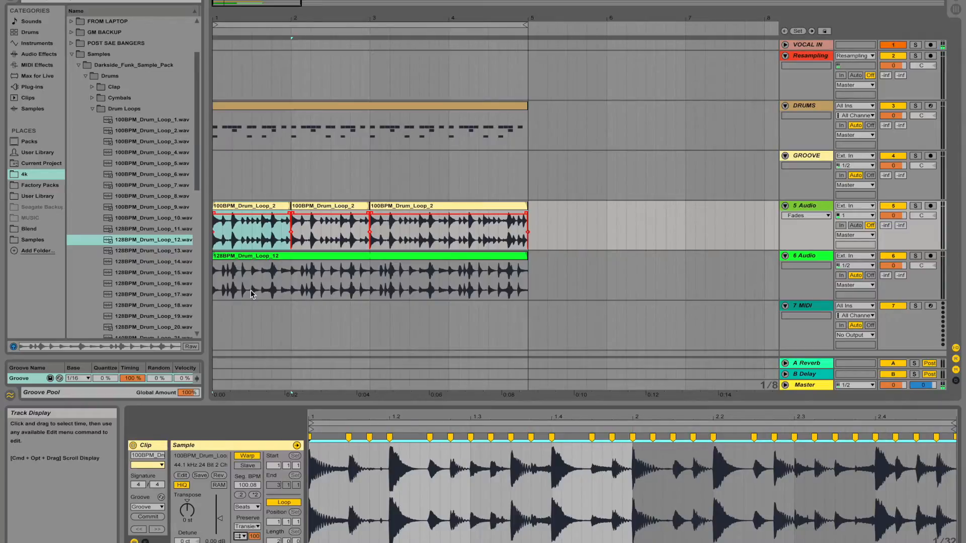
Play the arrangement and set the transient loop mode of the 128BPM_Drum_Loop_12 clip to Off
{"action": "left_click", "coordinate": [246, 258]}
{"action": "key", "text": "space"}
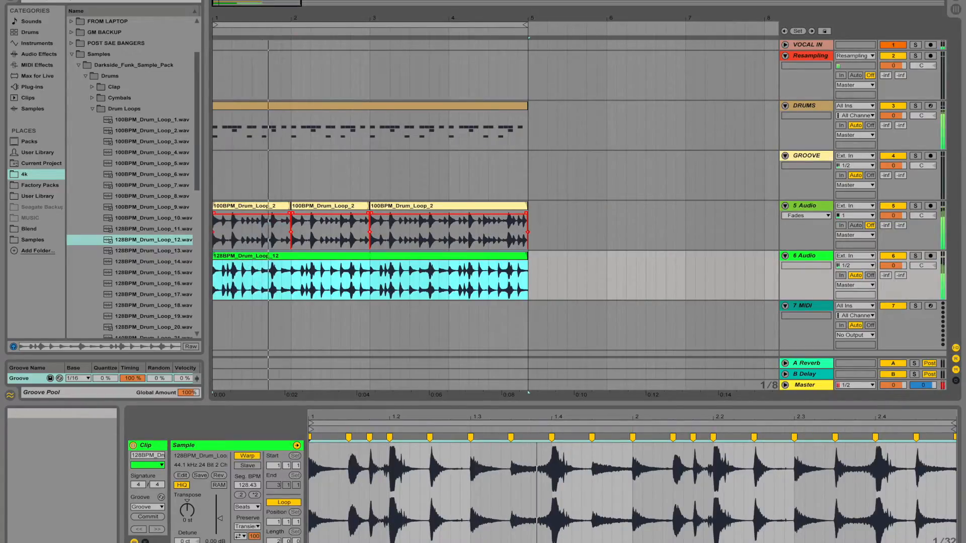
{"action": "left_click", "coordinate": [242, 539]}
{"action": "left_click", "coordinate": [241, 542]}
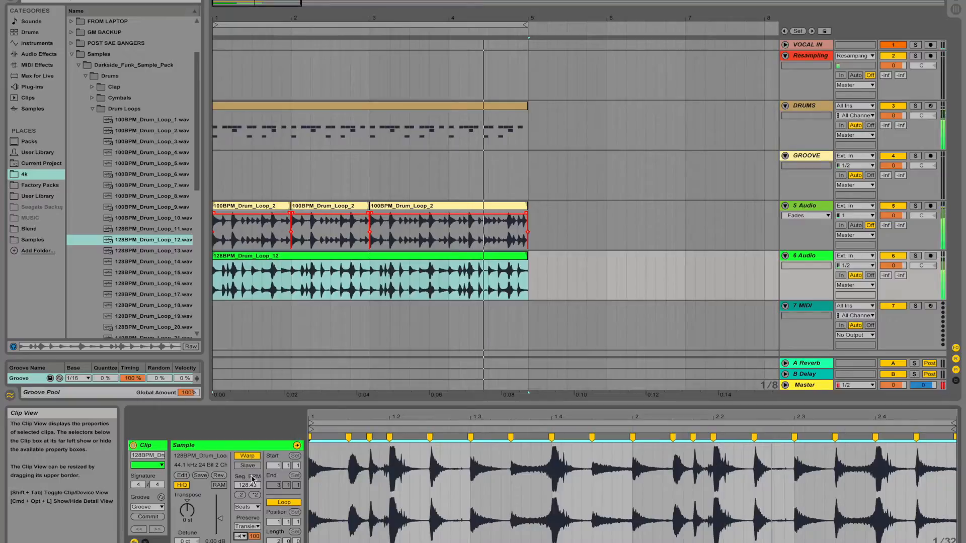
Shorten the end of the DRUMS clip by about one beat and stop playback
{"action": "left_click", "coordinate": [278, 257]}
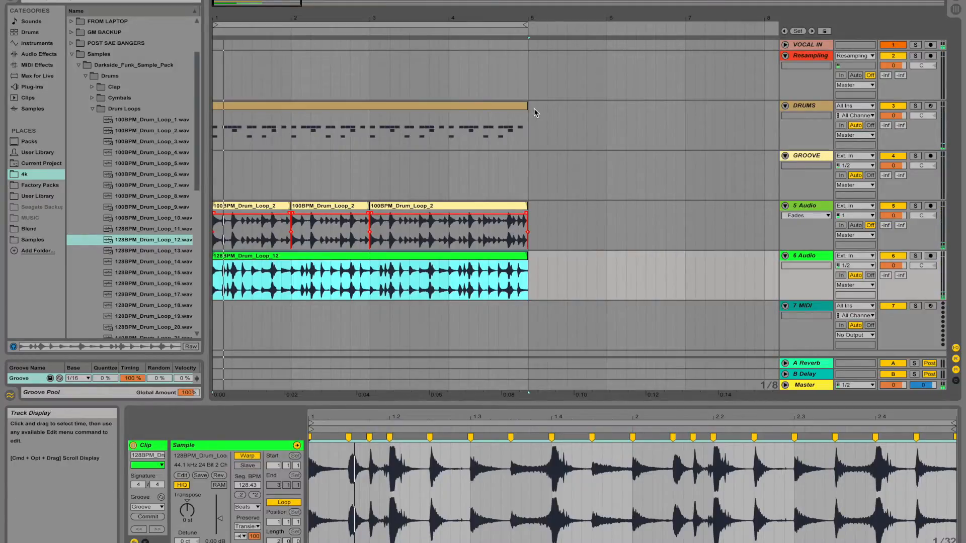
{"action": "left_click_drag", "start_coordinate": [527, 105], "coordinate": [507, 105]}
{"action": "key", "text": "space"}
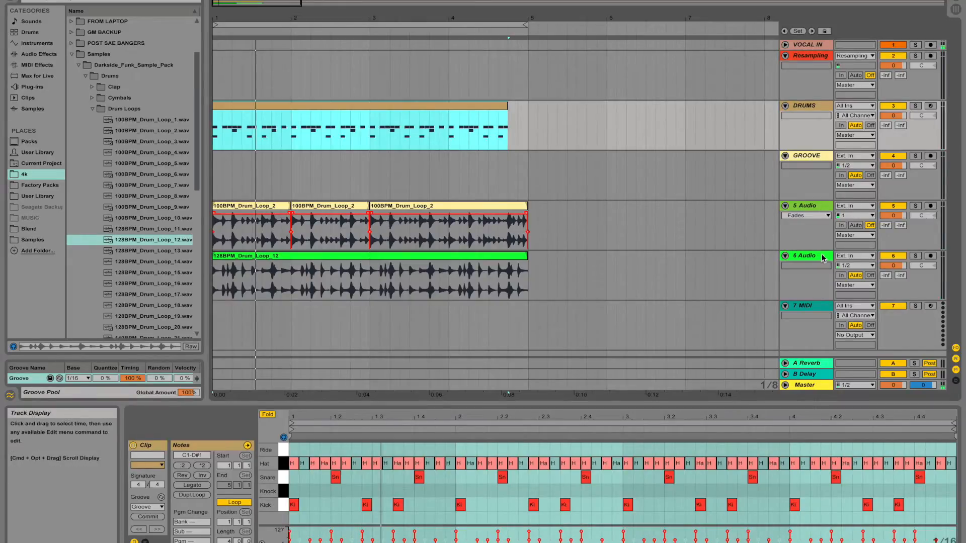
Add an EQ Eight audio effect to the 5 Audio track
{"action": "left_click", "coordinate": [810, 208]}
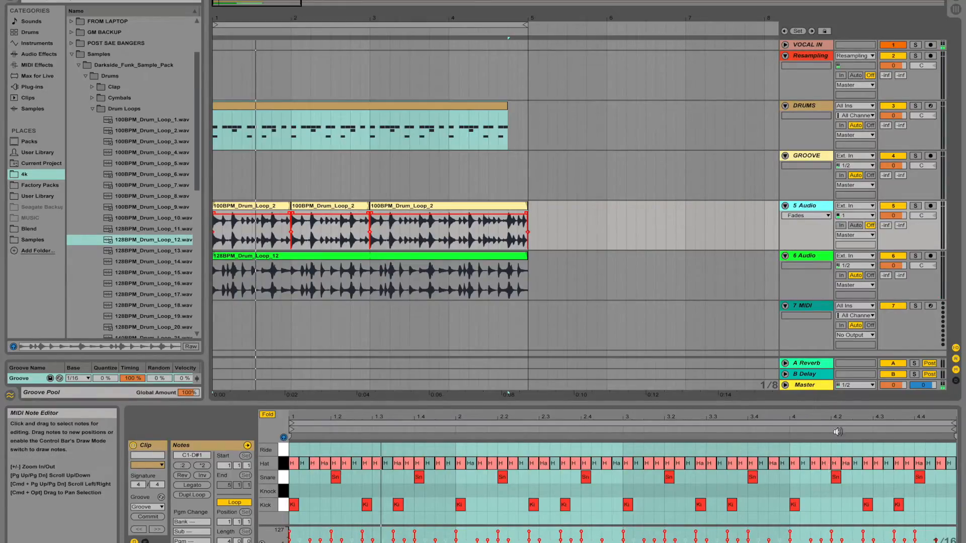
{"action": "left_click", "coordinate": [863, 542]}
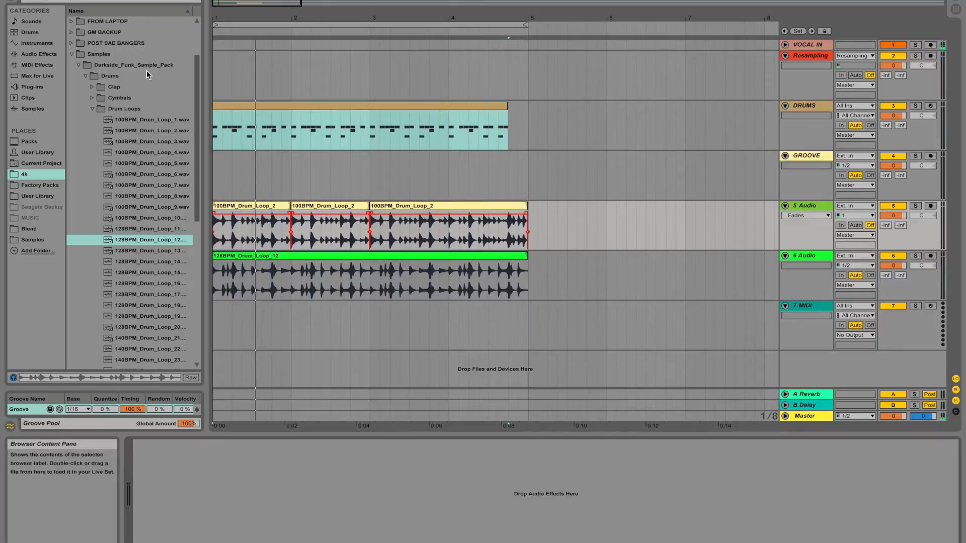
{"action": "left_click", "coordinate": [79, 66]}
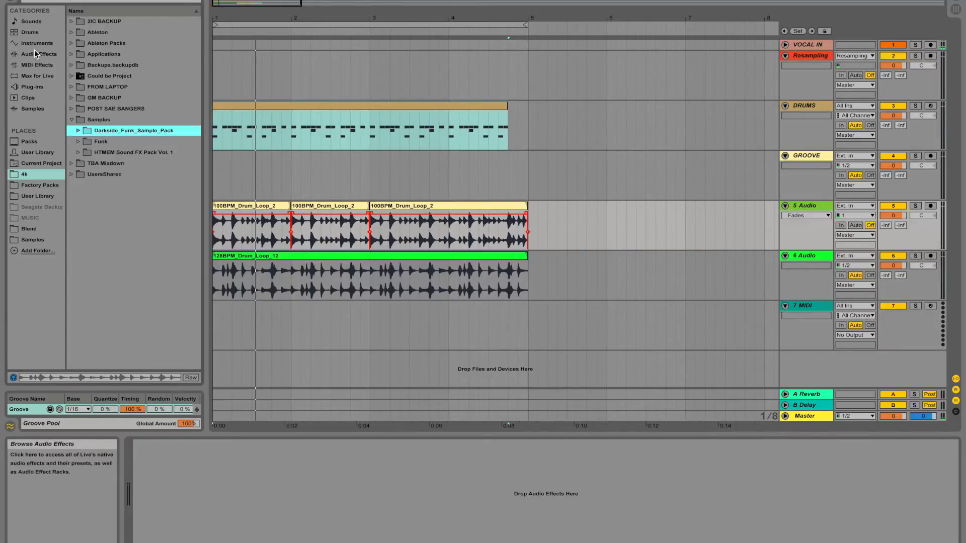
{"action": "left_click", "coordinate": [38, 54]}
{"action": "left_click", "coordinate": [91, 91]}
{"action": "left_click_drag", "start_coordinate": [91, 91], "coordinate": [229, 491]}
Set EQ Eight's first filter to a 48 dB/octave low cut at 232 Hz
{"action": "left_click", "coordinate": [174, 533]}
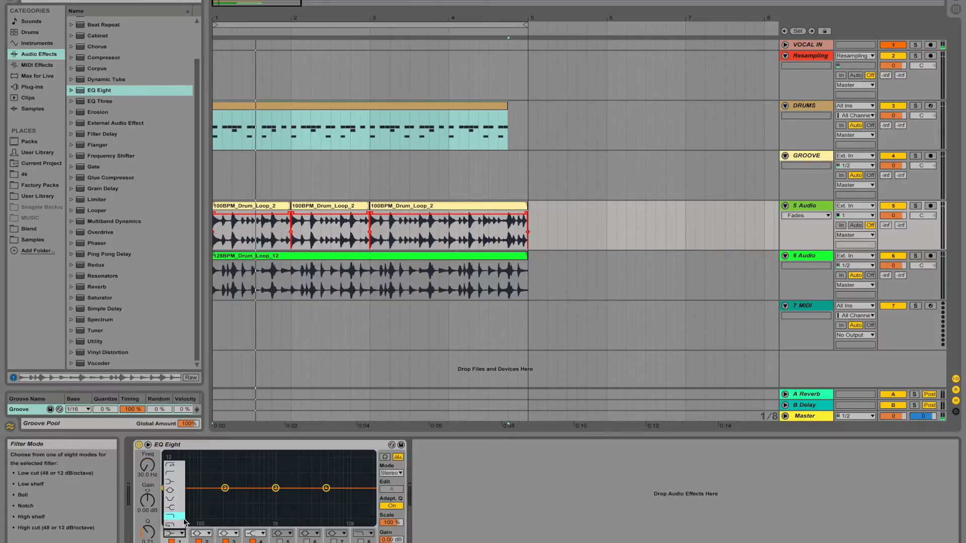
{"action": "left_click", "coordinate": [179, 482]}
{"action": "left_click", "coordinate": [175, 533]}
{"action": "left_click", "coordinate": [173, 466]}
{"action": "left_click_drag", "start_coordinate": [166, 497], "coordinate": [230, 497]}
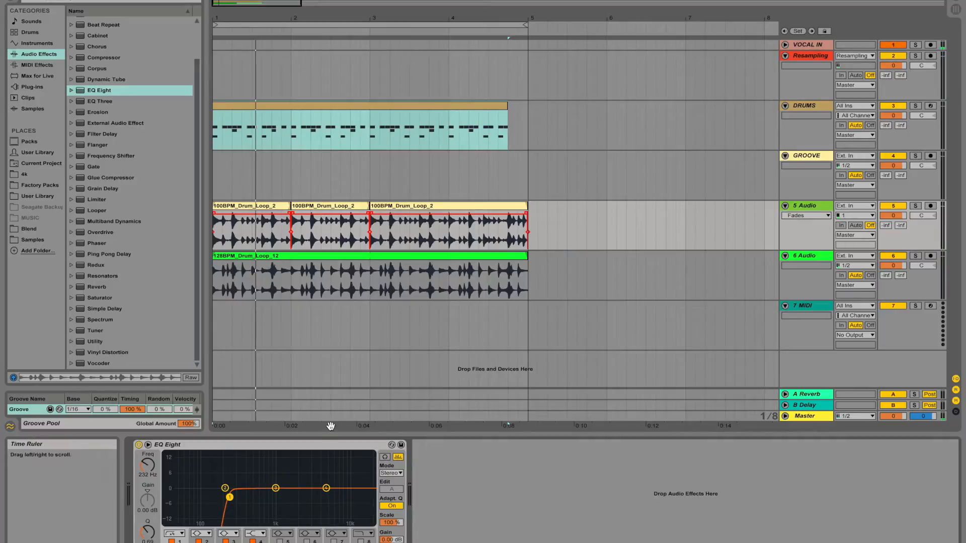
Add a Compressor after the EQ Eight on the 5 Audio track and unfold its sidechain section
{"action": "left_click", "coordinate": [437, 451]}
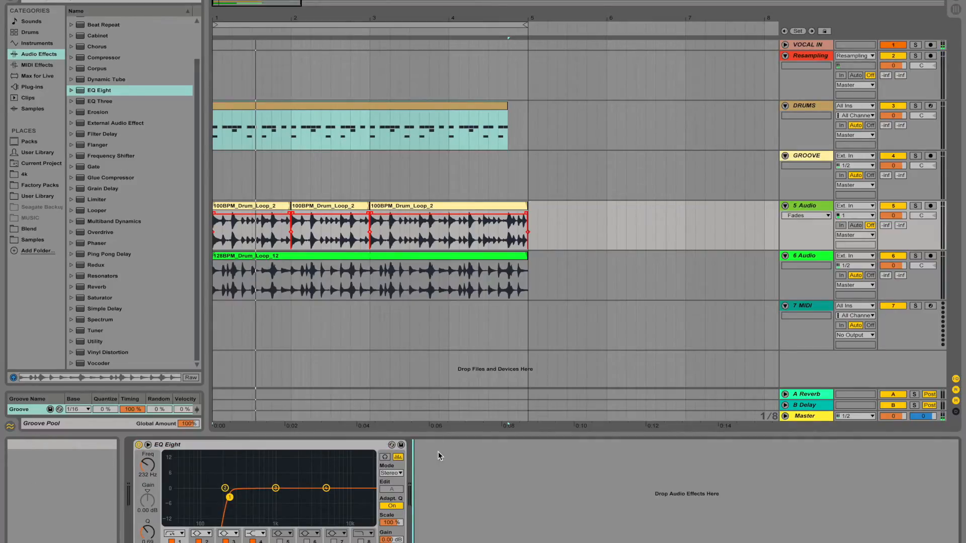
{"action": "left_click_drag", "start_coordinate": [99, 58], "coordinate": [481, 516]}
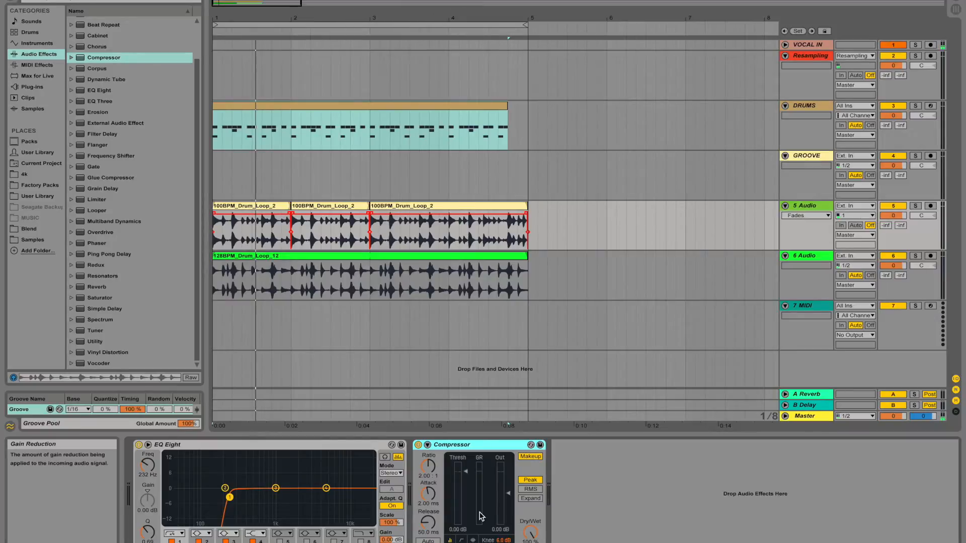
{"action": "left_click", "coordinate": [428, 445]}
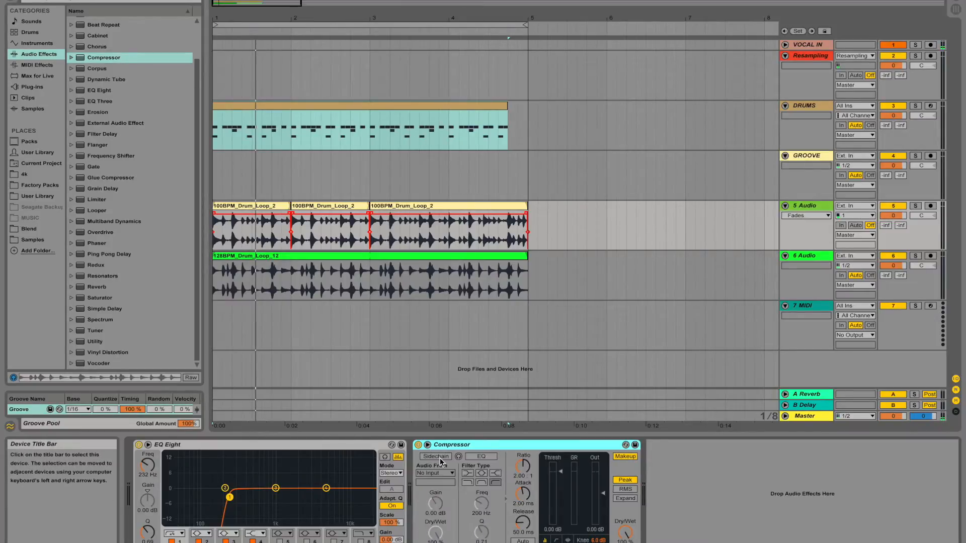
Enable the Compressor's sidechain with DRUMS as the source, tapped at Drum Rack | Kick | Post FX
{"action": "left_click", "coordinate": [438, 457]}
{"action": "left_click", "coordinate": [442, 473]}
{"action": "left_click", "coordinate": [449, 492]}
{"action": "left_click", "coordinate": [453, 481]}
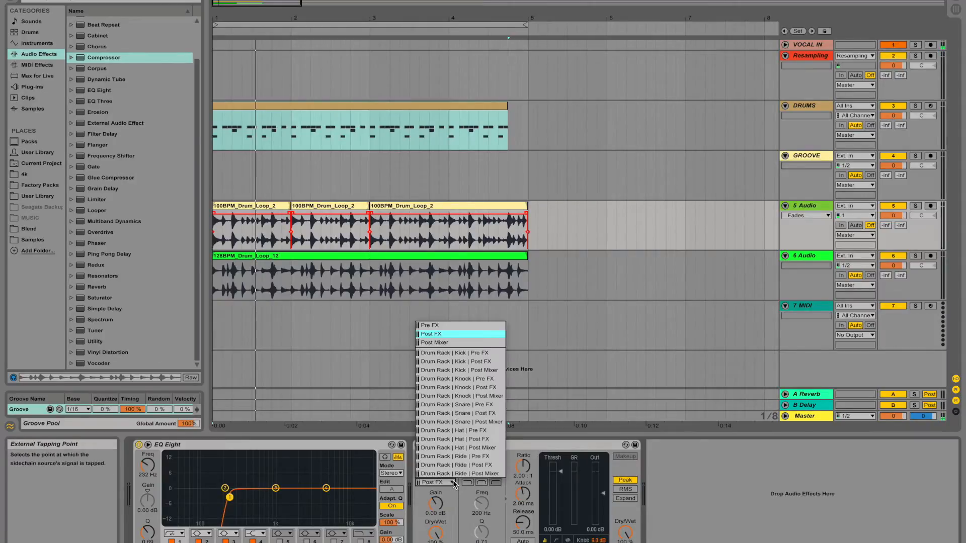
{"action": "left_click", "coordinate": [482, 362]}
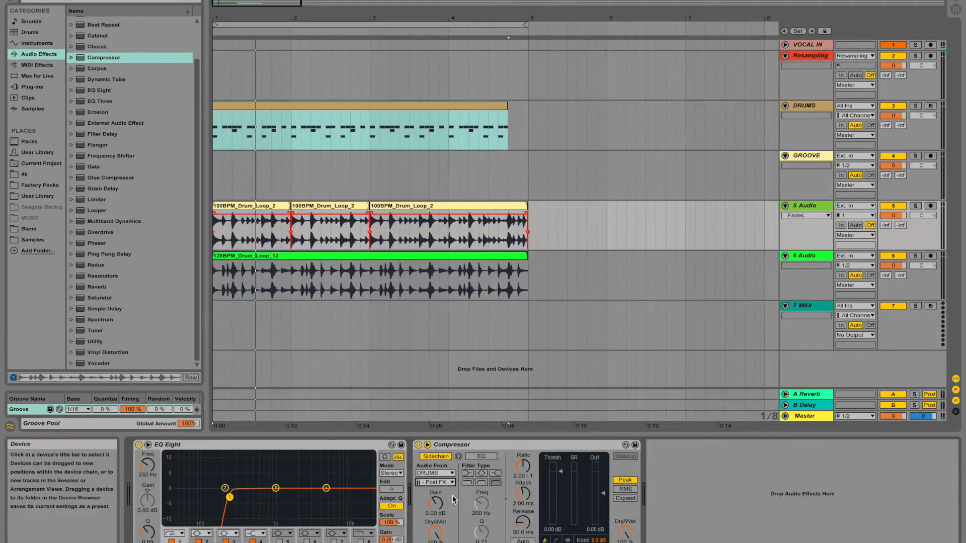
Duplicate the Compressor and set the copy's sidechain source to DRUMS, tapped at Drum Rack | Snare | Post FX
{"action": "left_click", "coordinate": [540, 446]}
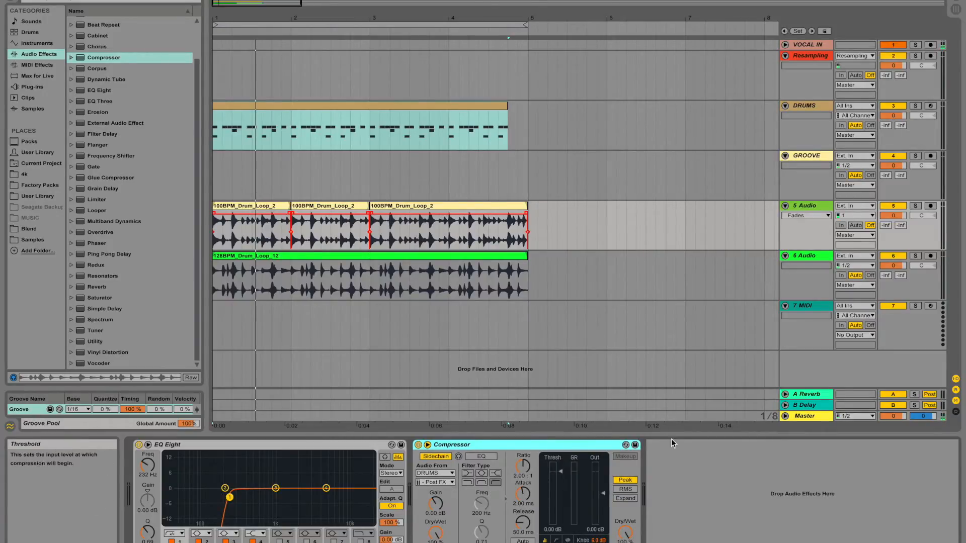
{"action": "key", "text": "ctrl+d"}
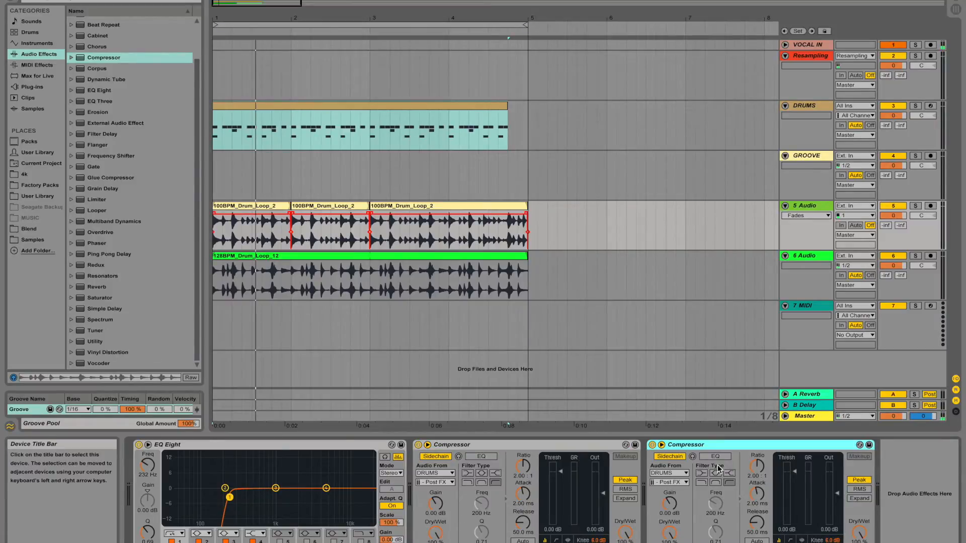
{"action": "left_click", "coordinate": [675, 473]}
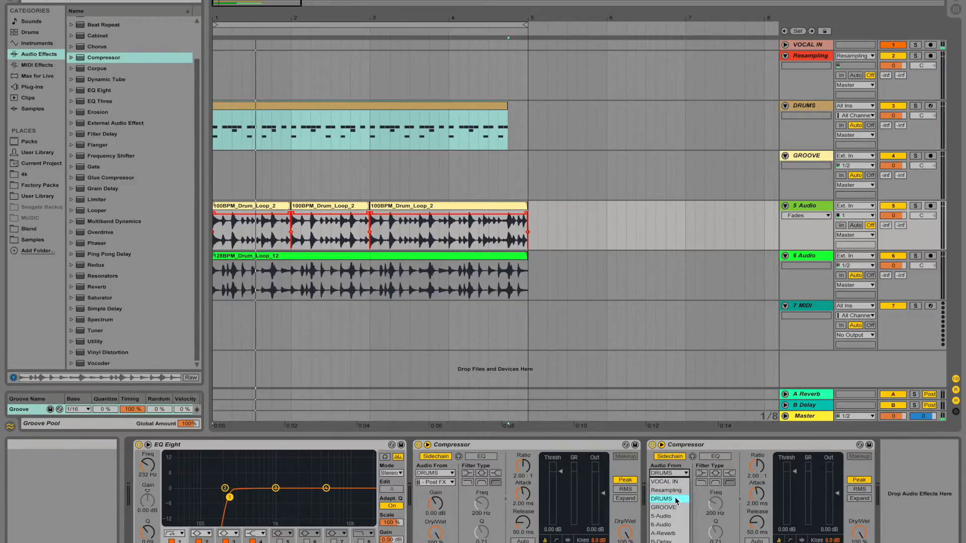
{"action": "left_click", "coordinate": [676, 499]}
{"action": "left_click", "coordinate": [680, 483]}
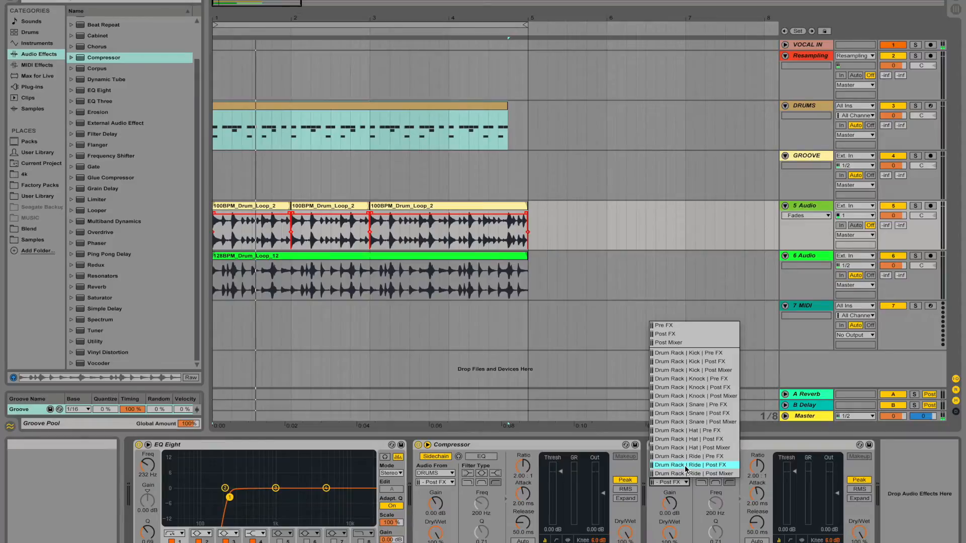
{"action": "left_click", "coordinate": [698, 419]}
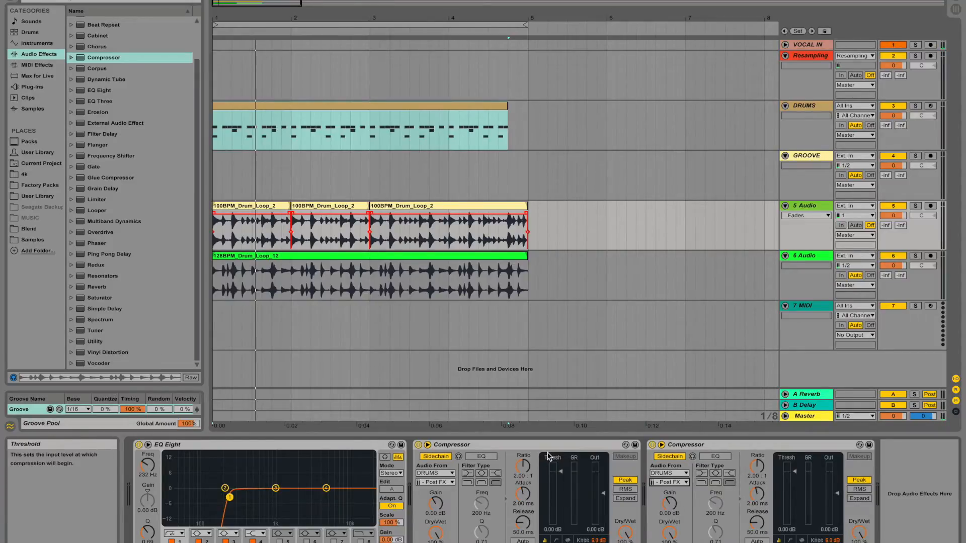
Group the two sidechained Compressors on the 5 Audio track into an Audio Effect Rack
{"action": "left_click", "coordinate": [503, 445]}
{"action": "left_click", "coordinate": [713, 445], "text": "shift"}
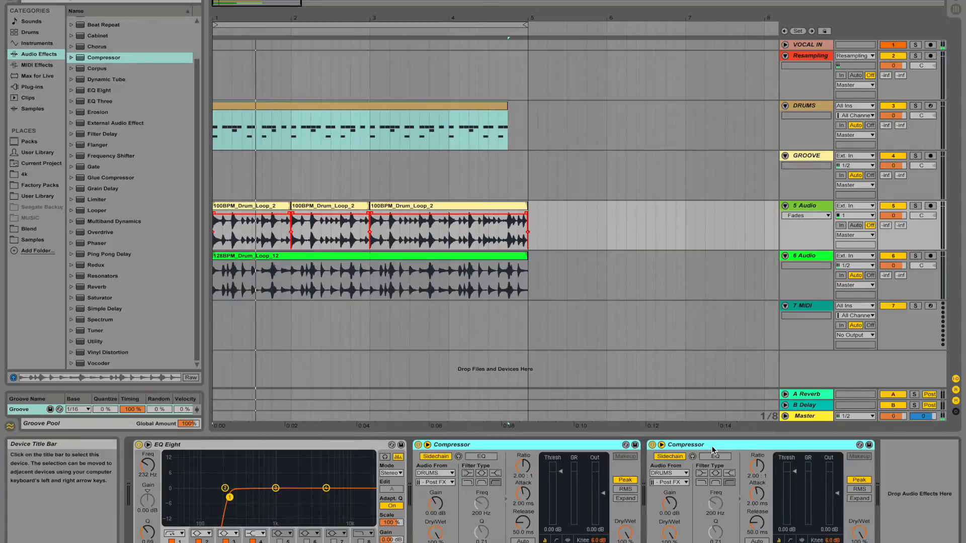
{"action": "key", "text": "ctrl+g"}
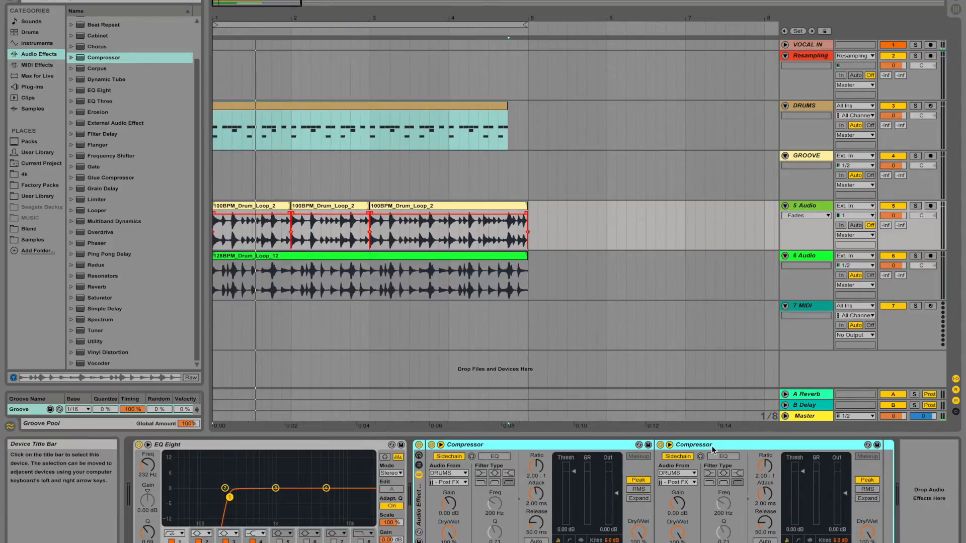
Set the ratio of both Compressors in the rack to 3.50:1
{"action": "left_click", "coordinate": [537, 478]}
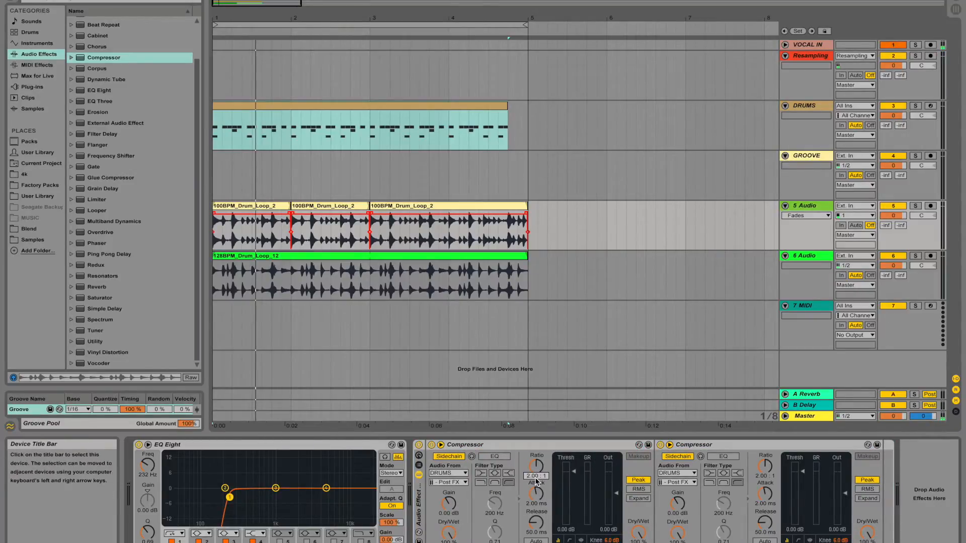
{"action": "type", "text": "3.5"}
{"action": "key", "text": "Return"}
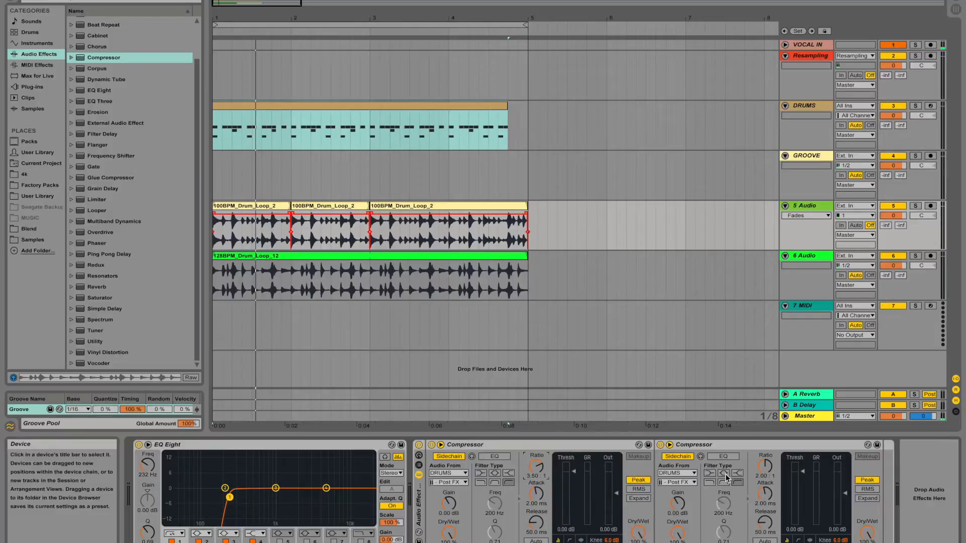
{"action": "left_click", "coordinate": [763, 476]}
{"action": "type", "text": "3.5"}
{"action": "key", "text": "Return"}
Map the first Compressor's threshold, attack and release to the rack's Macros 1, 2 and 3
{"action": "left_click", "coordinate": [536, 497]}
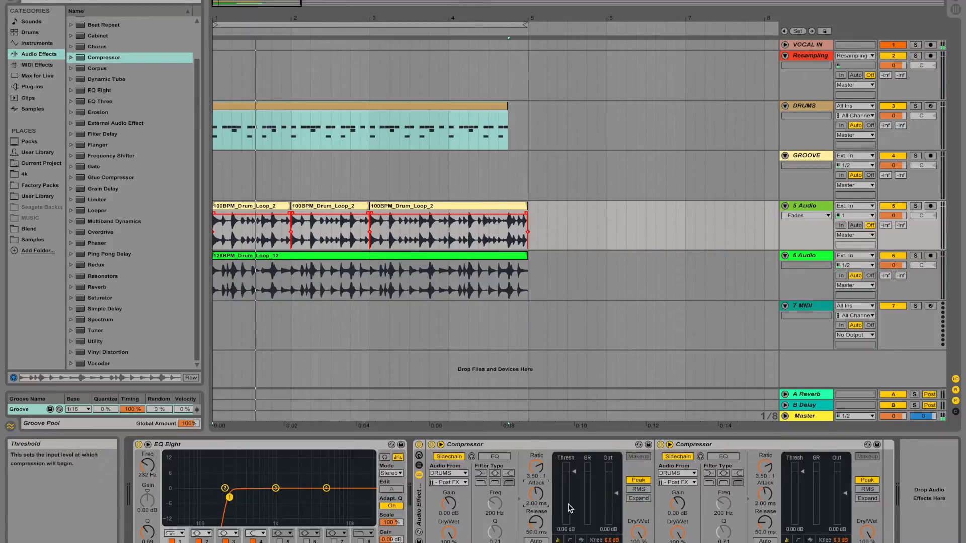
{"action": "right_click", "coordinate": [575, 471]}
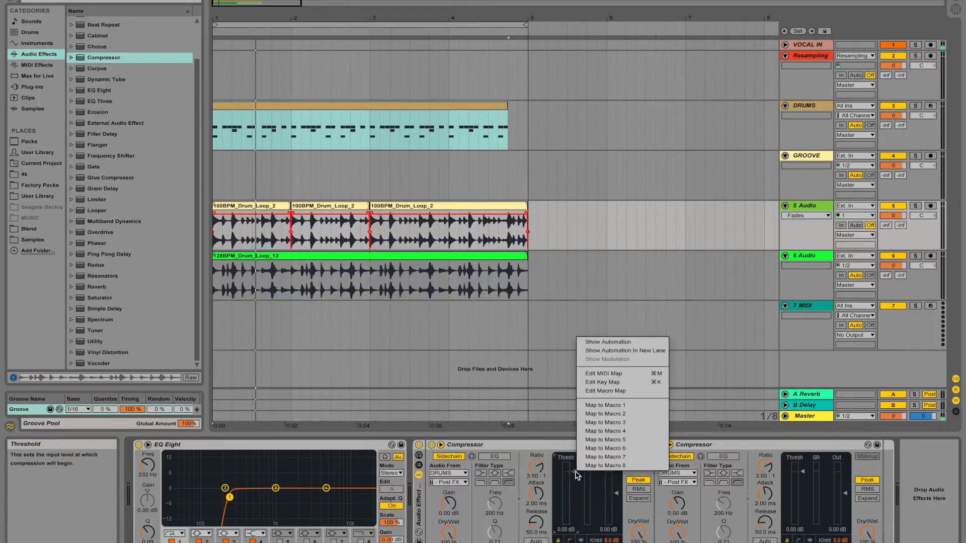
{"action": "left_click", "coordinate": [619, 402]}
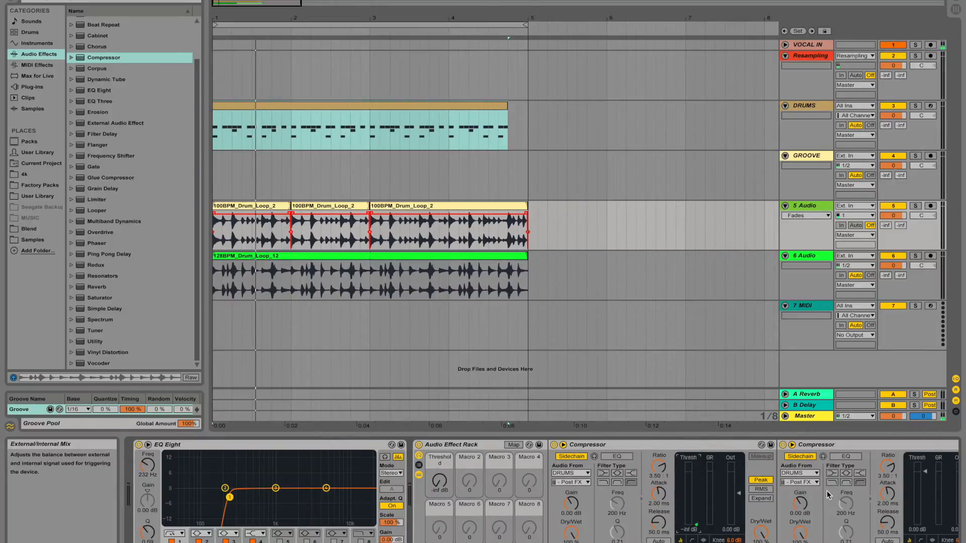
{"action": "right_click", "coordinate": [662, 496]}
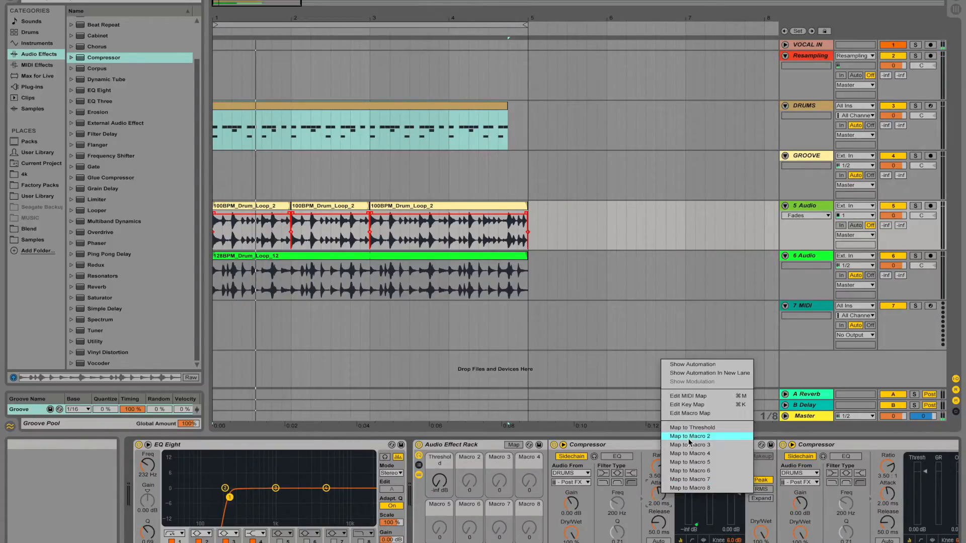
{"action": "left_click", "coordinate": [690, 441]}
{"action": "right_click", "coordinate": [655, 528]}
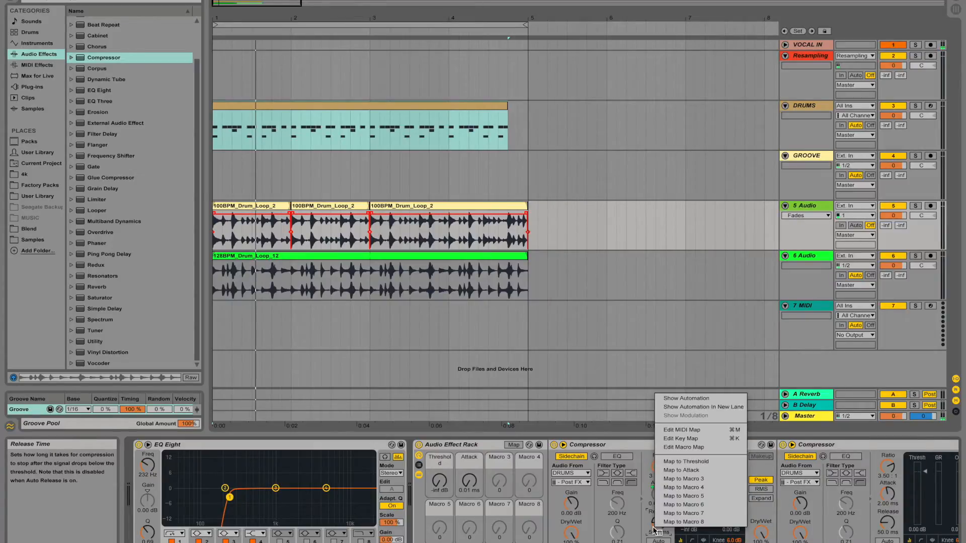
{"action": "left_click", "coordinate": [685, 479]}
Map the second Compressor's threshold, attack and release to the rack's Macros 5, 6 and 7
{"action": "scroll", "coordinate": [774, 481], "scroll_direction": "down", "scroll_amount": 3}
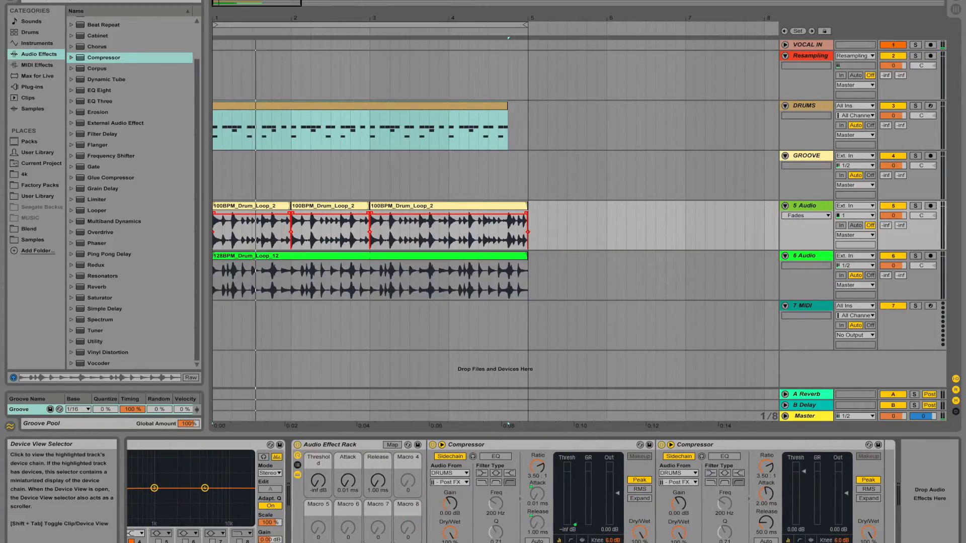
{"action": "right_click", "coordinate": [770, 473]}
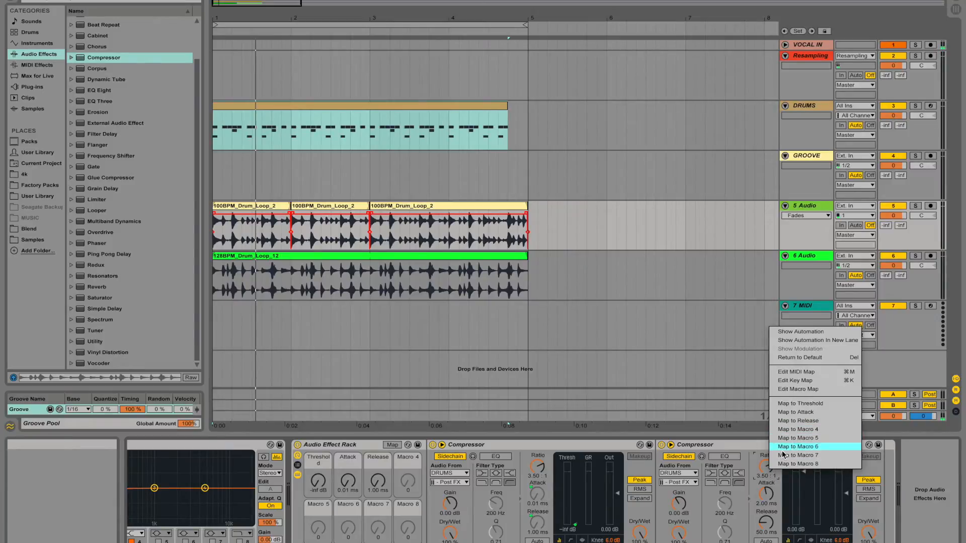
{"action": "left_click", "coordinate": [797, 479]}
{"action": "right_click", "coordinate": [798, 479]}
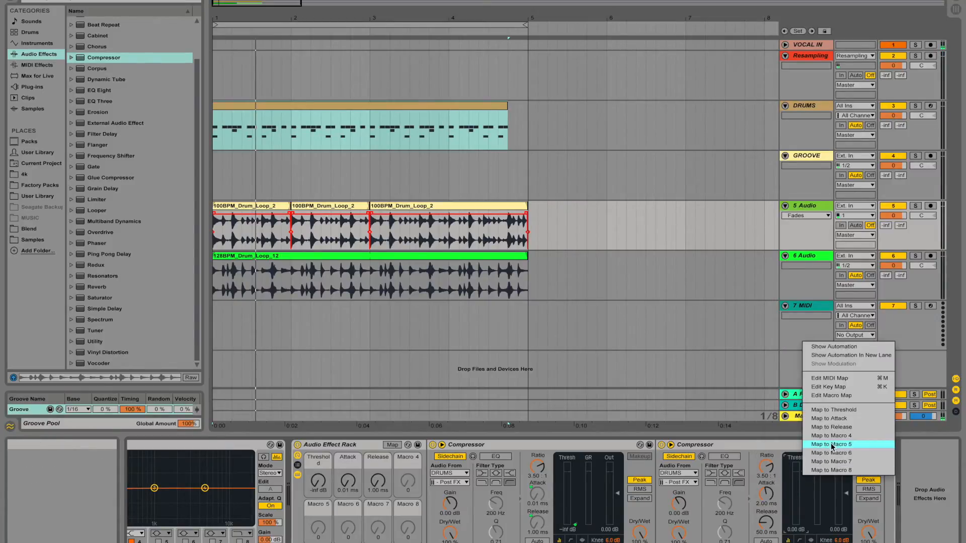
{"action": "left_click", "coordinate": [835, 444]}
{"action": "right_click", "coordinate": [763, 499]}
{"action": "left_click", "coordinate": [798, 479]}
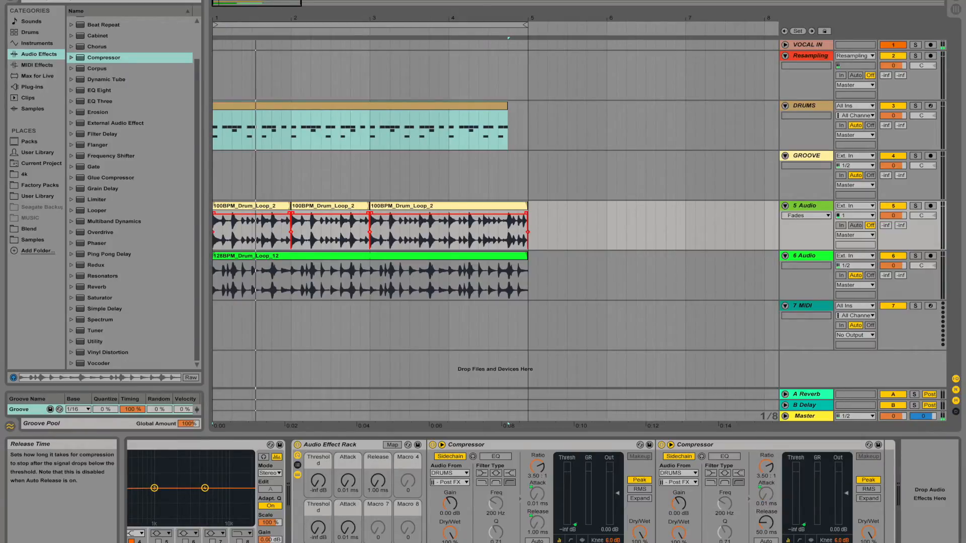
{"action": "right_click", "coordinate": [767, 521]}
{"action": "left_click", "coordinate": [792, 511]}
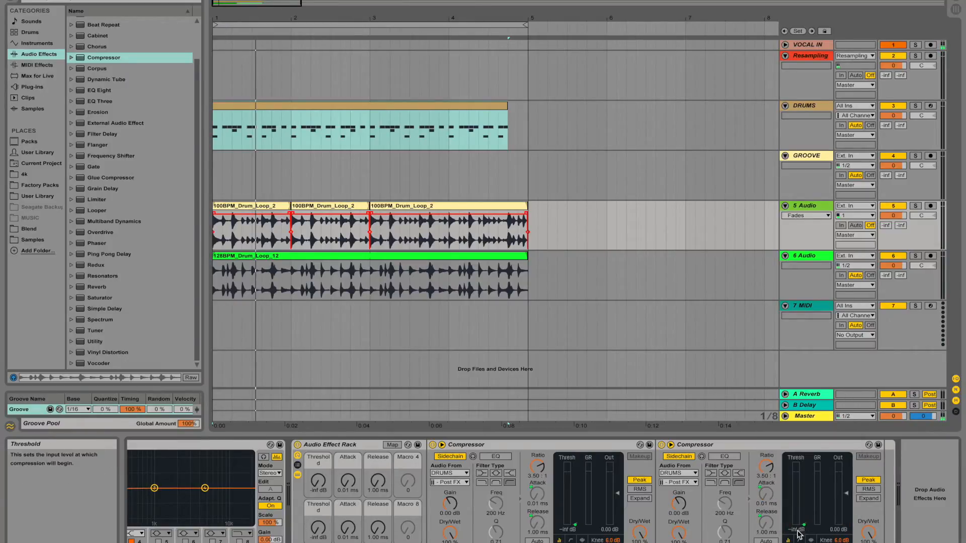
Rename the first Compressor's threshold macro as KICK Threshold
{"action": "key", "text": "ctrl+r"}
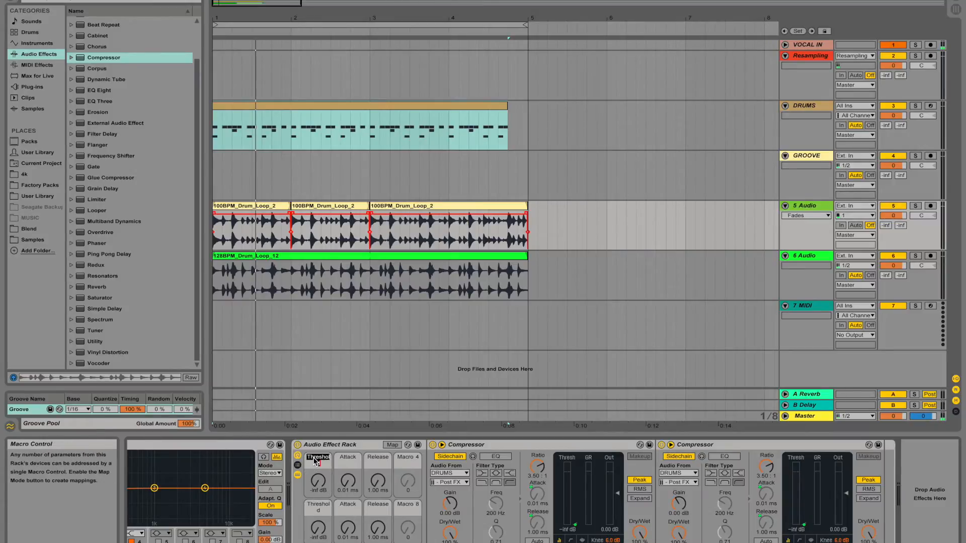
{"action": "type", "text": "KIC"}
{"action": "type", "text": "K Trig"}
{"action": "key", "text": "BackSpace"}
{"action": "type", "text": "r"}
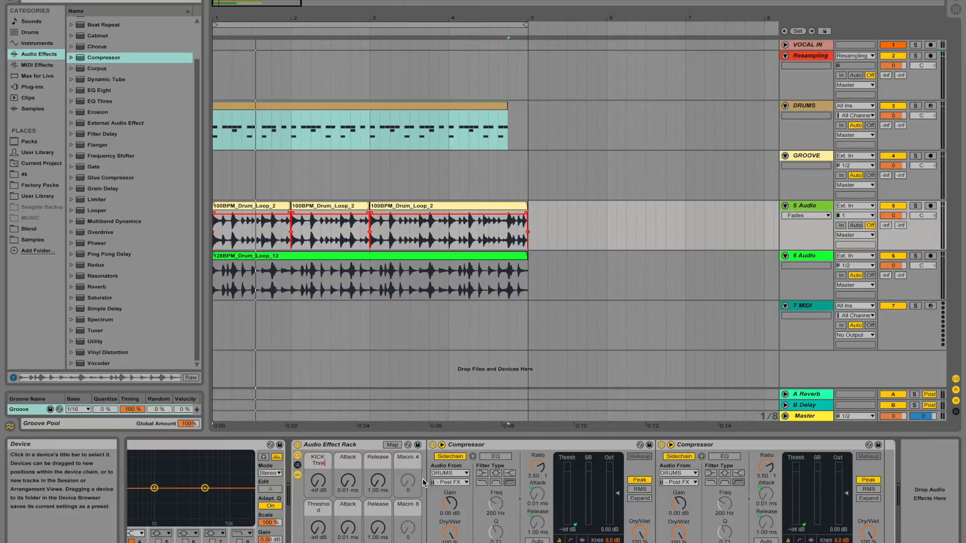
{"action": "key", "text": "Return"}
Rename the second Compressor's threshold macro as Snare Threshold
{"action": "left_click", "coordinate": [322, 509]}
{"action": "key", "text": "super+r"}
{"action": "type", "text": "S"}
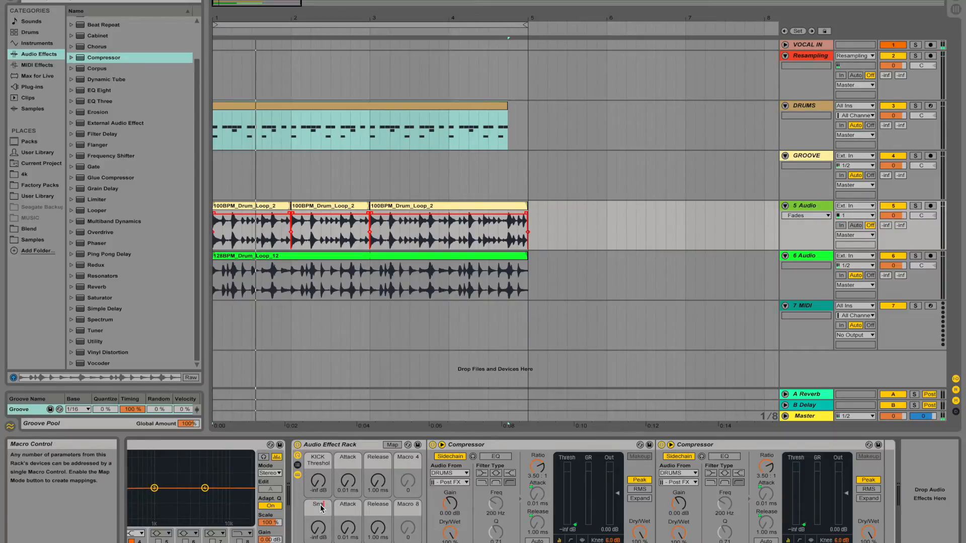
{"action": "type", "text": "nare Threshold"}
{"action": "key", "text": "Return"}
Color the KICK Threshold macro and its neighbouring Attack and Release macros red
{"action": "right_click", "coordinate": [315, 464]}
{"action": "left_click", "coordinate": [327, 423]}
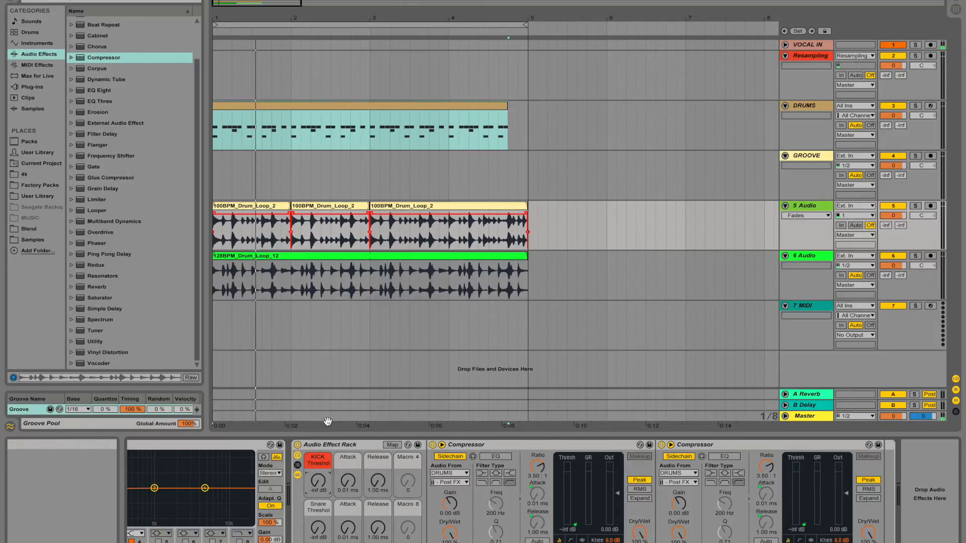
{"action": "right_click", "coordinate": [348, 459]}
{"action": "left_click", "coordinate": [358, 425]}
{"action": "right_click", "coordinate": [367, 456]}
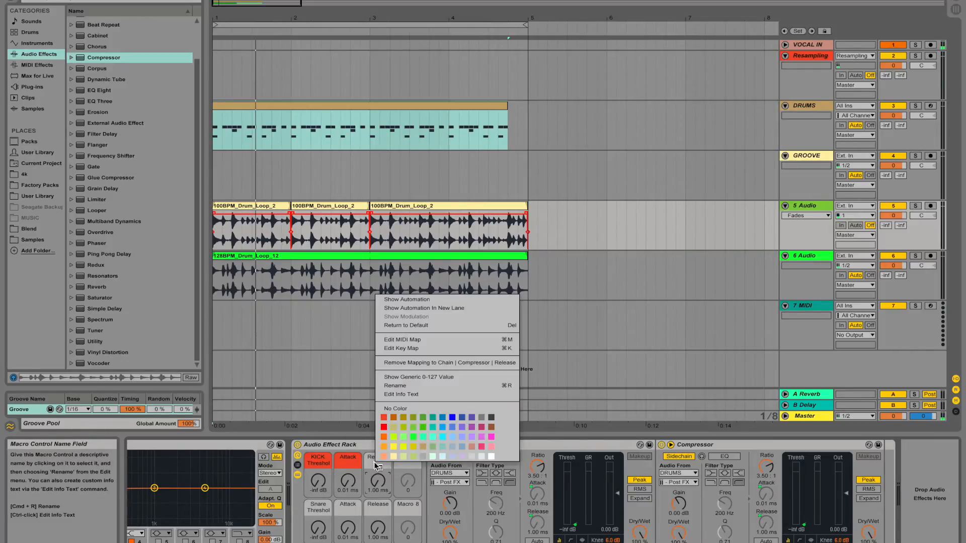
{"action": "left_click", "coordinate": [385, 420]}
Color the Snare Threshold macro and its neighbouring Attack and Release macros light yellow-green
{"action": "right_click", "coordinate": [318, 516]}
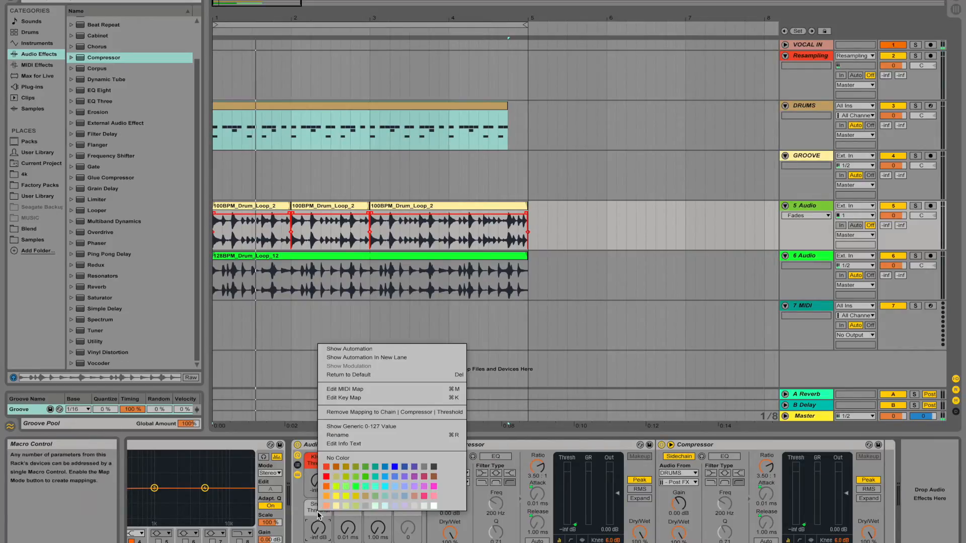
{"action": "left_click", "coordinate": [346, 506]}
{"action": "right_click", "coordinate": [351, 509]}
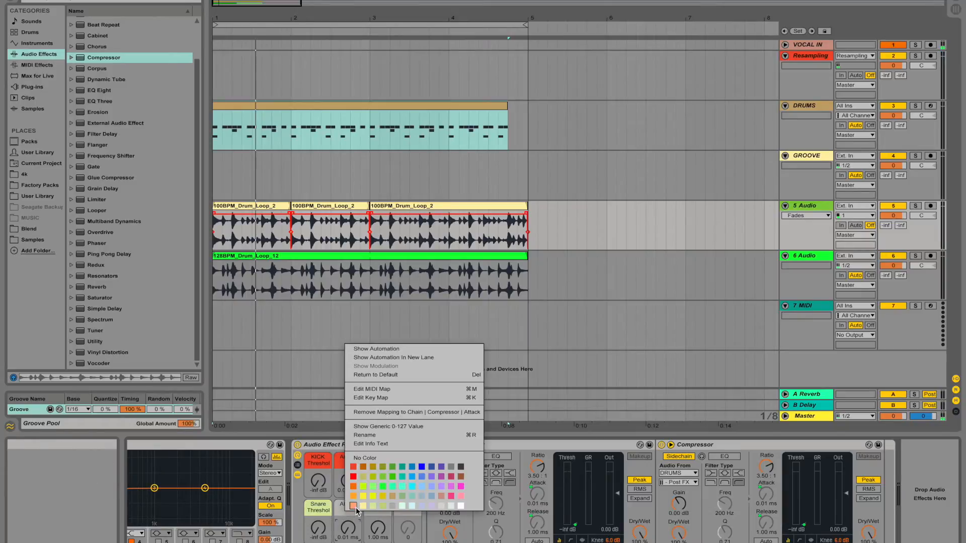
{"action": "left_click", "coordinate": [372, 507]}
{"action": "right_click", "coordinate": [378, 508]}
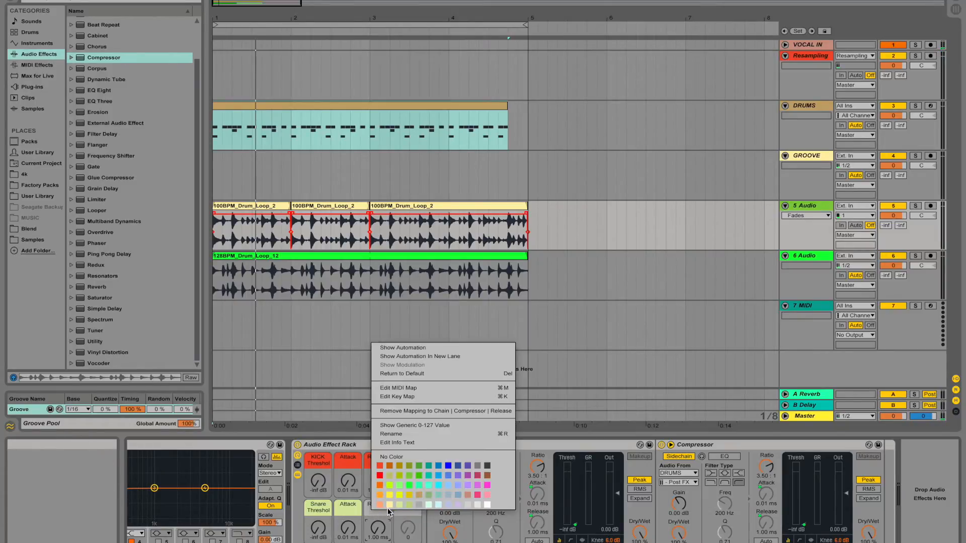
{"action": "left_click", "coordinate": [398, 505]}
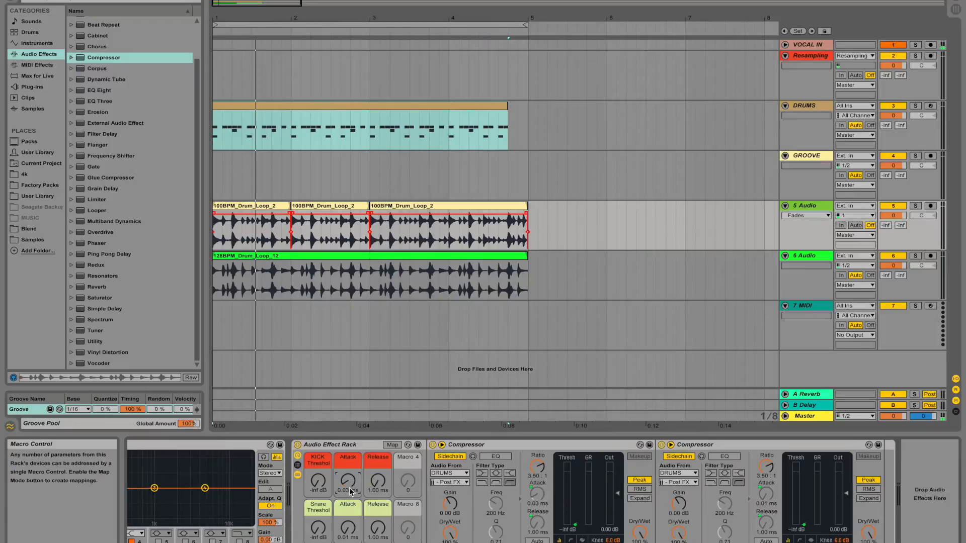
Set the snare Attack macro to 0.04 ms and switch both Compressors to the scrolling activity display
{"action": "left_click_drag", "start_coordinate": [348, 529], "coordinate": [348, 524]}
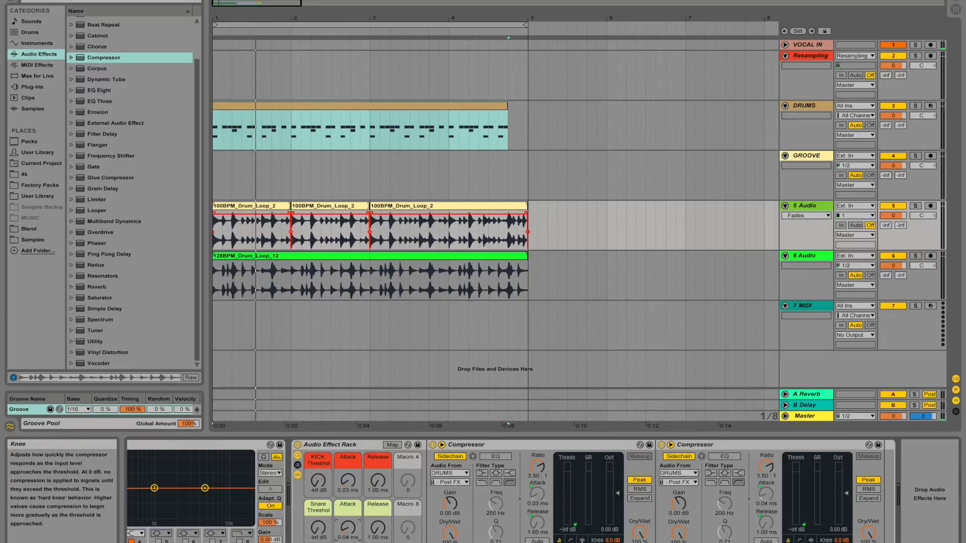
{"action": "left_click", "coordinate": [582, 541]}
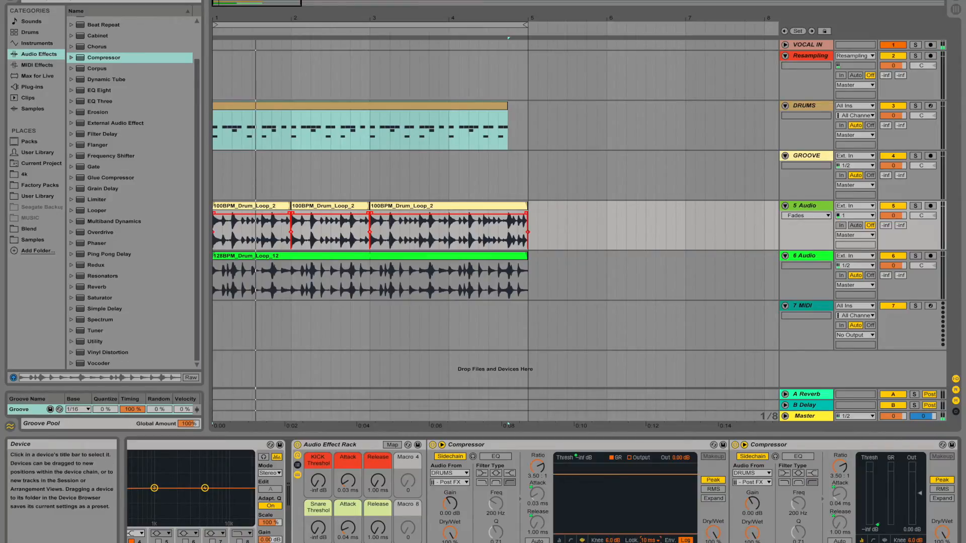
{"action": "left_click", "coordinate": [884, 541]}
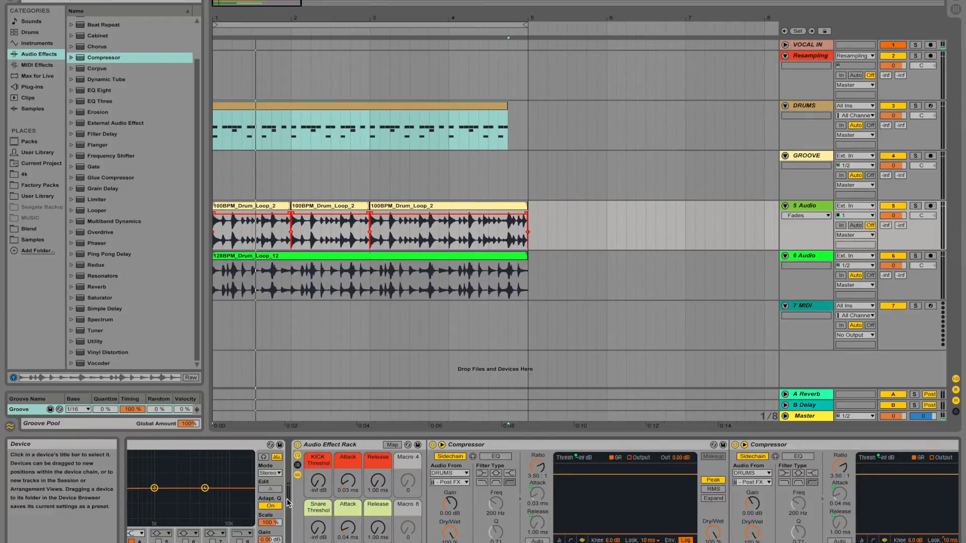
Hide the devices inside the compressor rack and set the kick and snare Release macros to 21.9 ms
{"action": "left_click", "coordinate": [297, 475]}
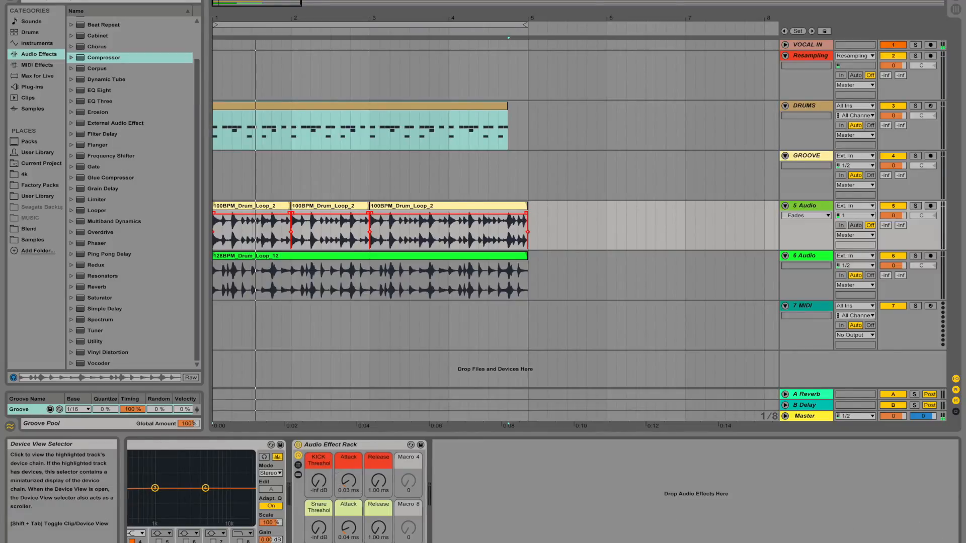
{"action": "left_click", "coordinate": [850, 542]}
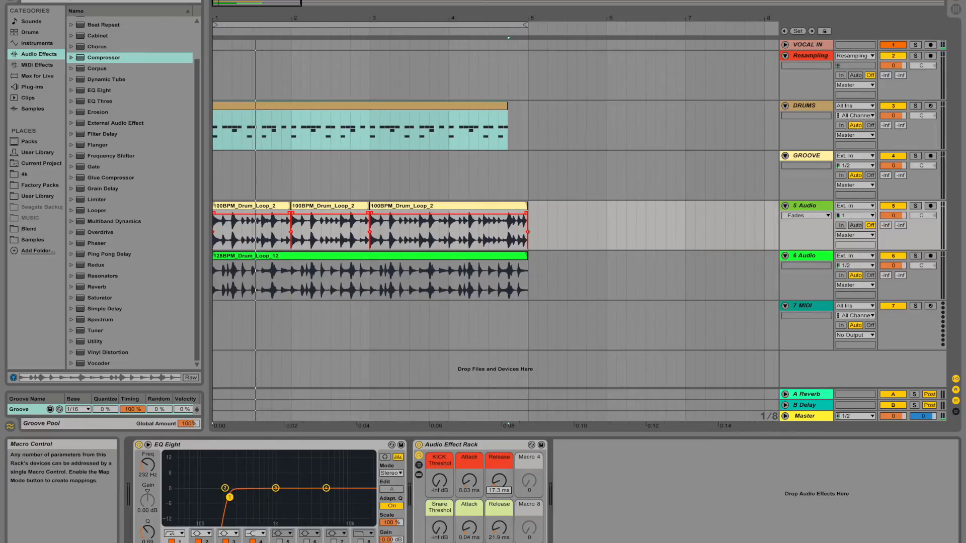
Group EQ Eight and the compressor rack into one rack and copy it to the 6 Audio track
{"action": "left_click", "coordinate": [347, 446]}
{"action": "left_click", "coordinate": [488, 443], "text": "shift"}
{"action": "key", "text": "ctrl+g"}
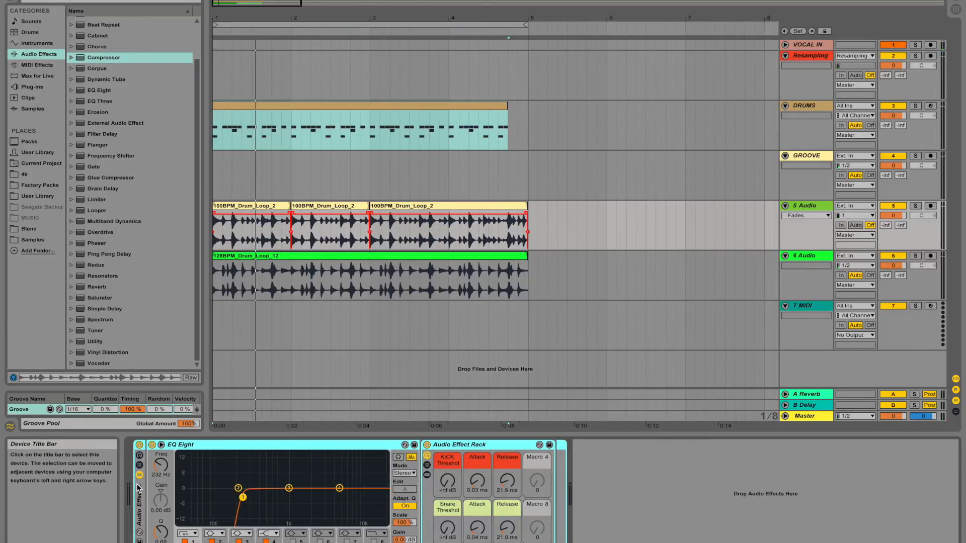
{"action": "left_click", "coordinate": [804, 256]}
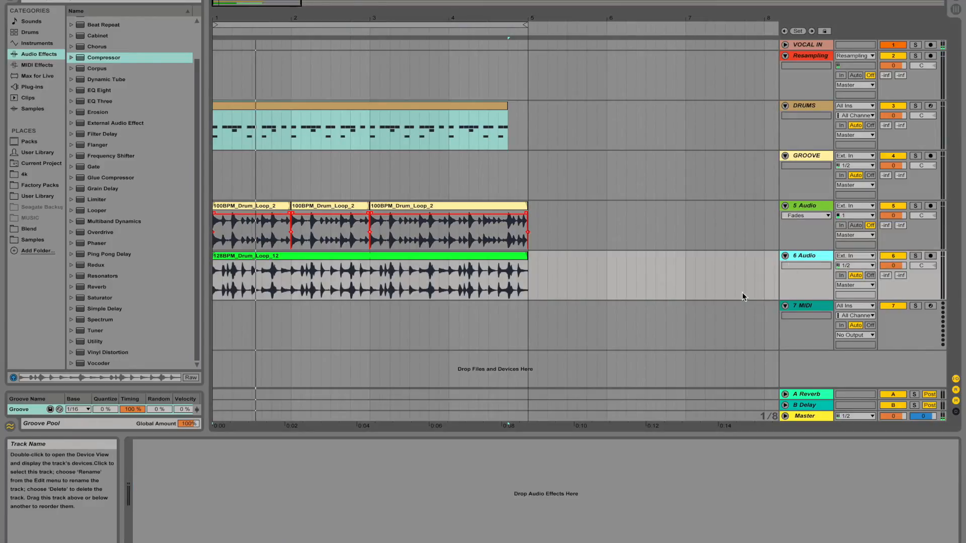
{"action": "key", "text": "ctrl+v"}
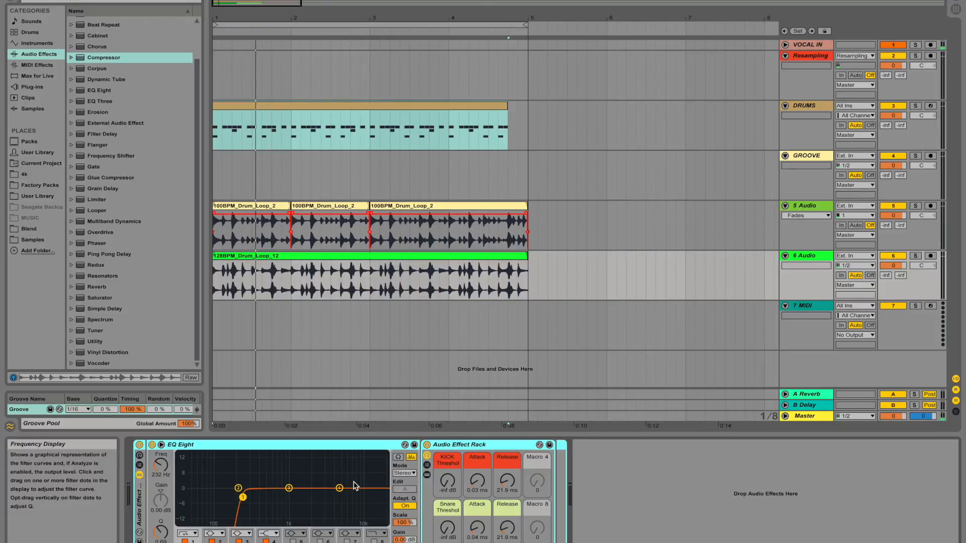
With the 6 Audio track muted and the arrangement playing, set the 5 Audio track's KICK Threshold macro to -24.3 dB
{"action": "left_click", "coordinate": [895, 256]}
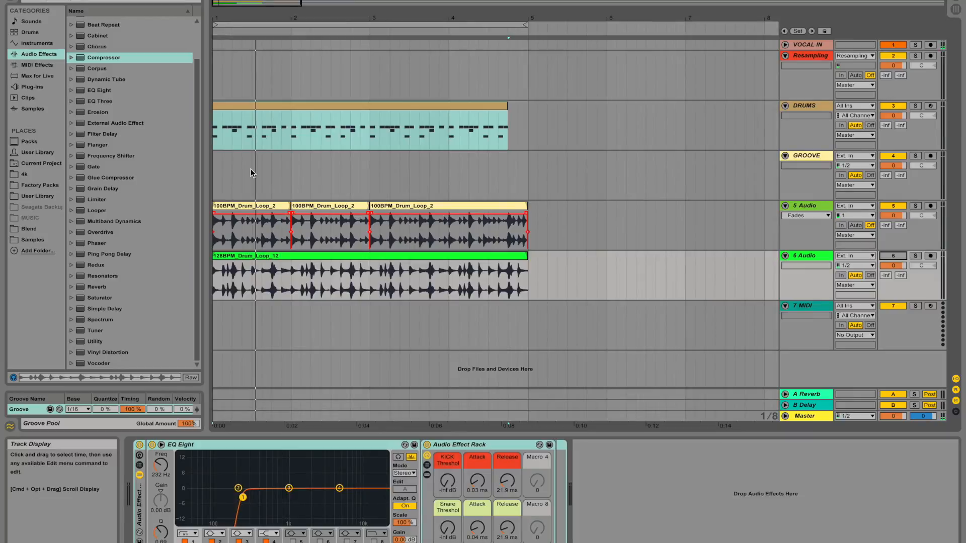
{"action": "key", "text": "space"}
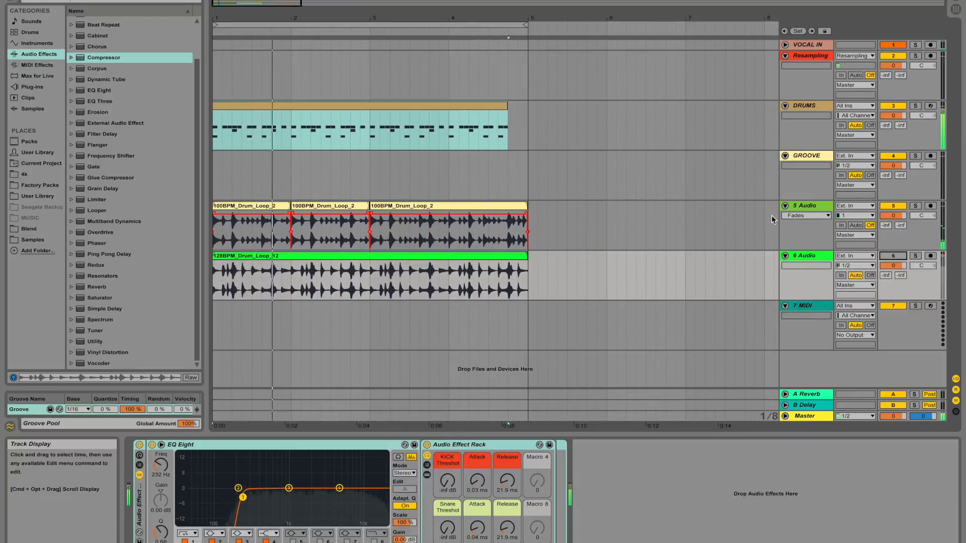
{"action": "left_click", "coordinate": [808, 204]}
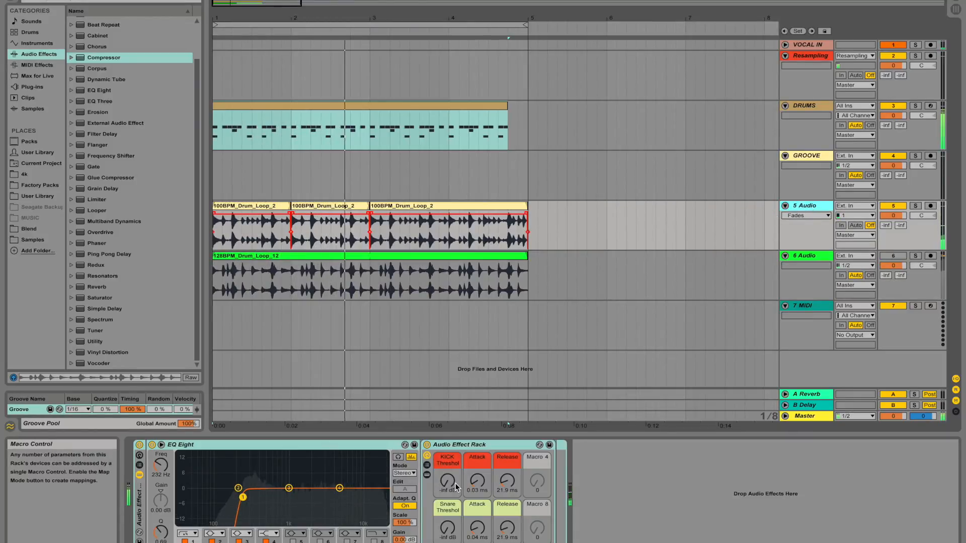
{"action": "mouse_move", "coordinate": [448, 482]}
{"action": "left_mouse_down"}
{"action": "mouse_move", "coordinate": [448, 445]}
{"action": "mouse_move", "coordinate": [447, 473]}
{"action": "left_mouse_up"}
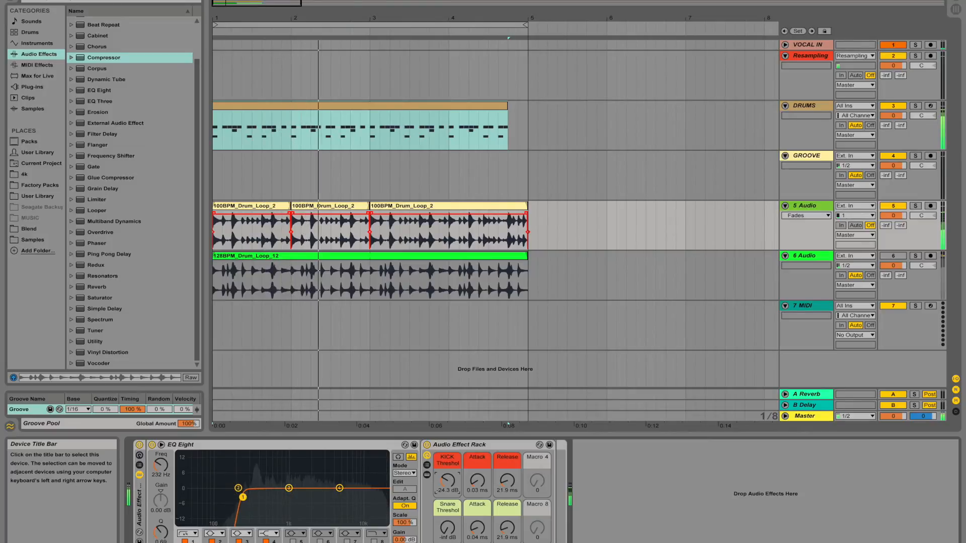
Set the 5 Audio track's Snare Threshold macro to -37.8 dB, snare Release to 15.2 ms and KICK Threshold to -25.6 dB
{"action": "left_click_drag", "start_coordinate": [447, 528], "coordinate": [448, 510]}
{"action": "left_click_drag", "start_coordinate": [507, 528], "coordinate": [508, 535]}
{"action": "left_click", "coordinate": [507, 481]}
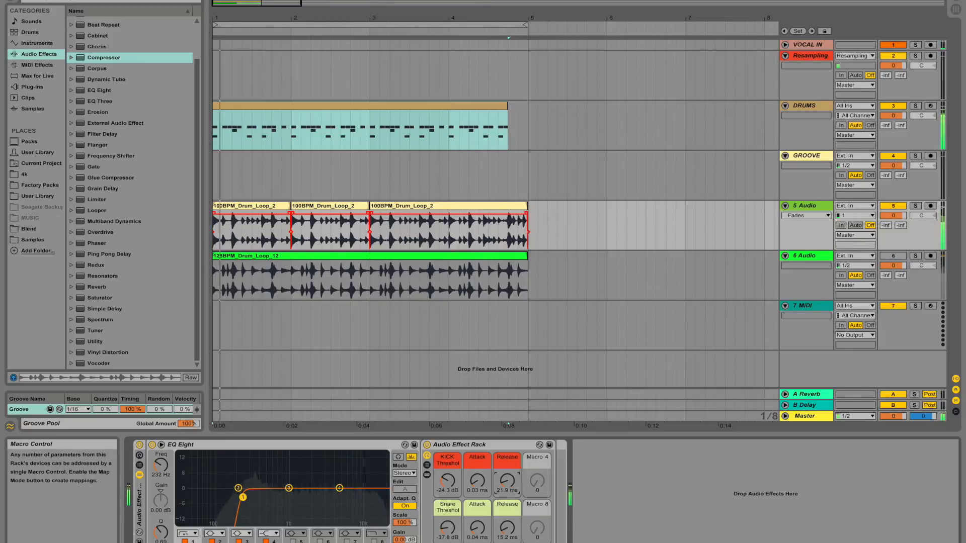
{"action": "left_click_drag", "start_coordinate": [448, 482], "coordinate": [447, 482]}
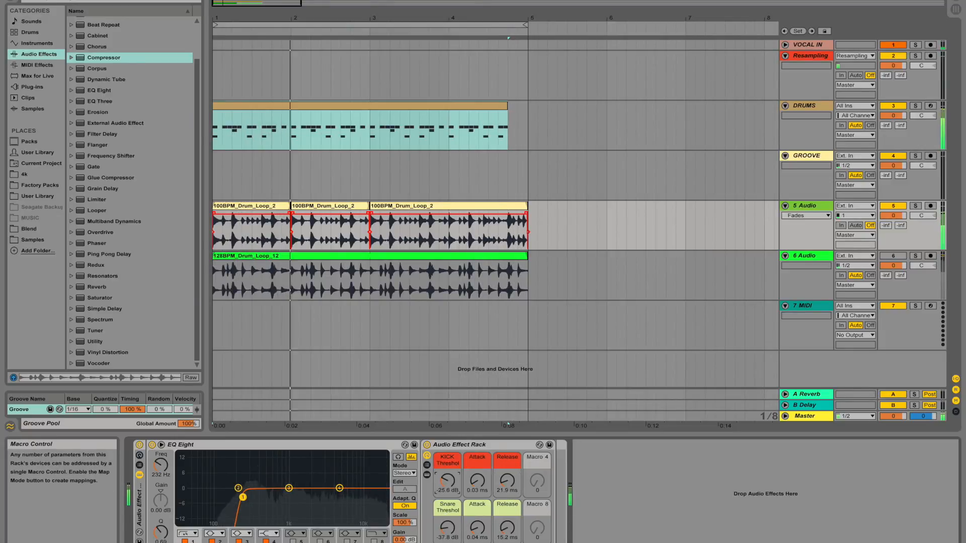
Unmute the 6 Audio track and set its thresholds to -35.8 dB kick and -36.8 dB snare, with releases of 13.4 ms and 15.2 ms
{"action": "left_click", "coordinate": [797, 257]}
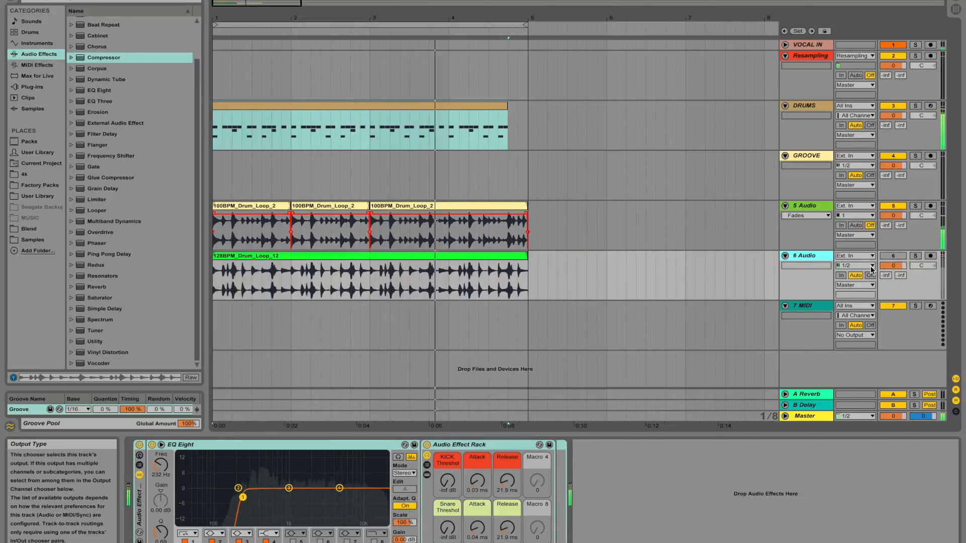
{"action": "left_click", "coordinate": [894, 256]}
{"action": "left_click_drag", "start_coordinate": [448, 483], "coordinate": [448, 466]}
{"action": "left_click_drag", "start_coordinate": [447, 523], "coordinate": [448, 507]}
{"action": "mouse_move", "coordinate": [504, 485]}
{"action": "left_mouse_down"}
{"action": "mouse_move", "coordinate": [504, 502]}
{"action": "mouse_move", "coordinate": [504, 492]}
{"action": "left_mouse_up"}
{"action": "left_click", "coordinate": [504, 540]}
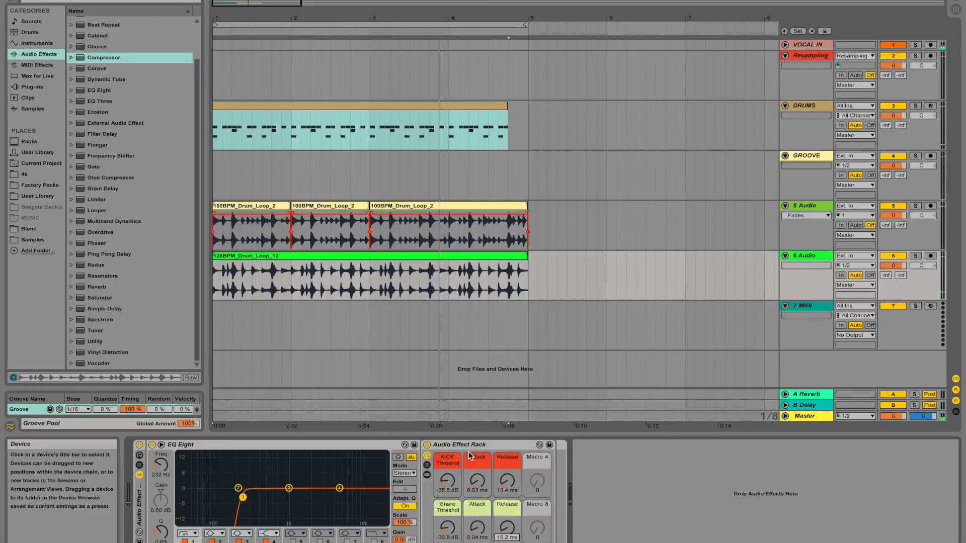
Review the device chains of the DRUMS, 5 Audio and 6 Audio tracks and play the four-bar loop with all layers
{"action": "left_click", "coordinate": [795, 106]}
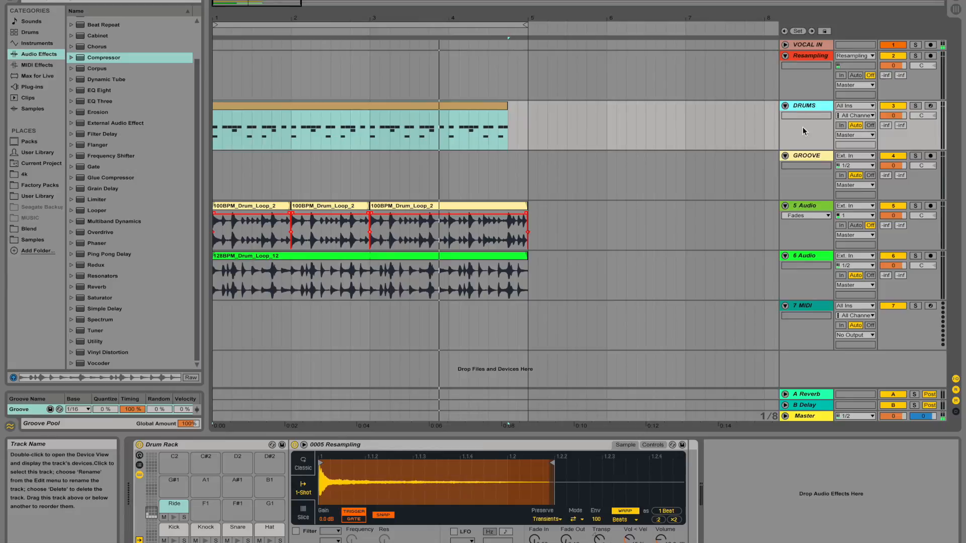
{"action": "left_click", "coordinate": [804, 206]}
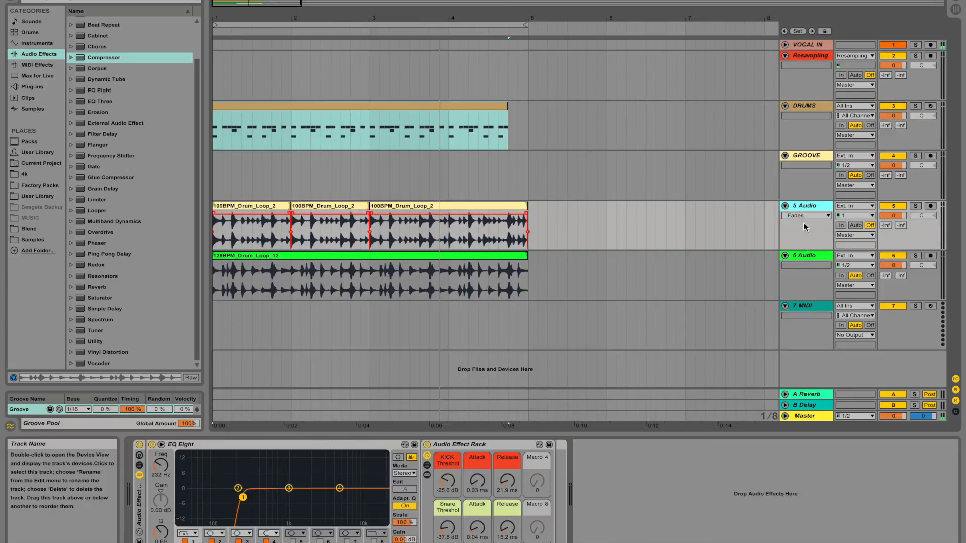
{"action": "left_click", "coordinate": [807, 256]}
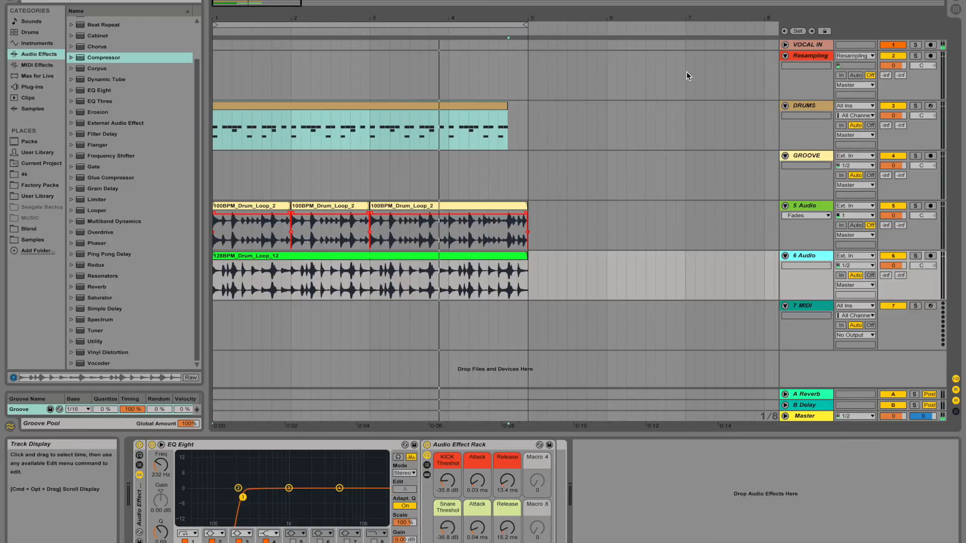
{"action": "key", "text": "space"}
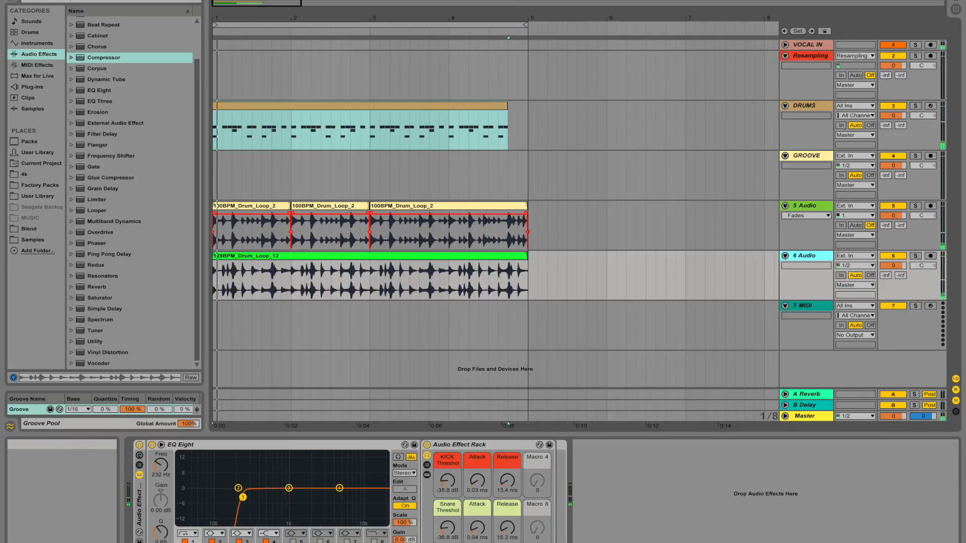
{"action": "left_click_drag", "start_coordinate": [293, 3], "coordinate": [294, 2]}
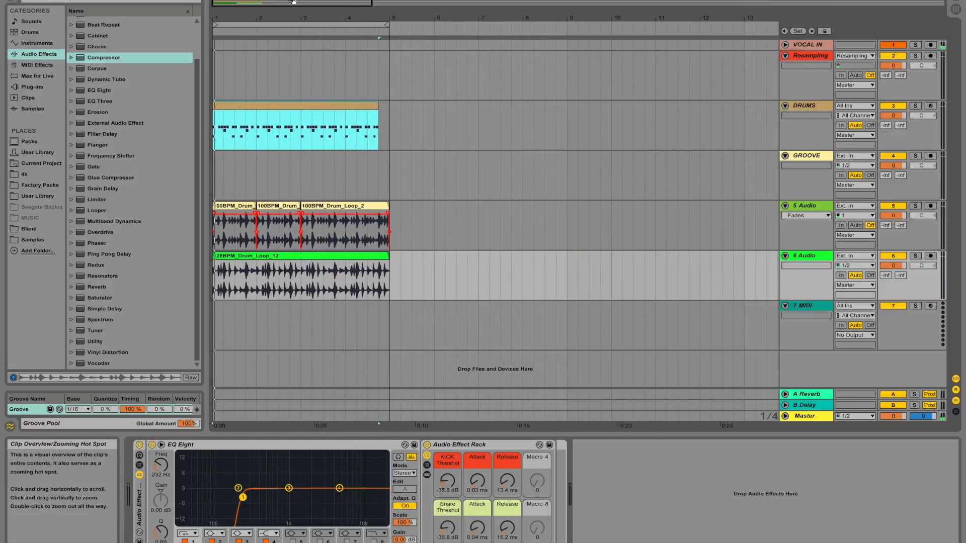